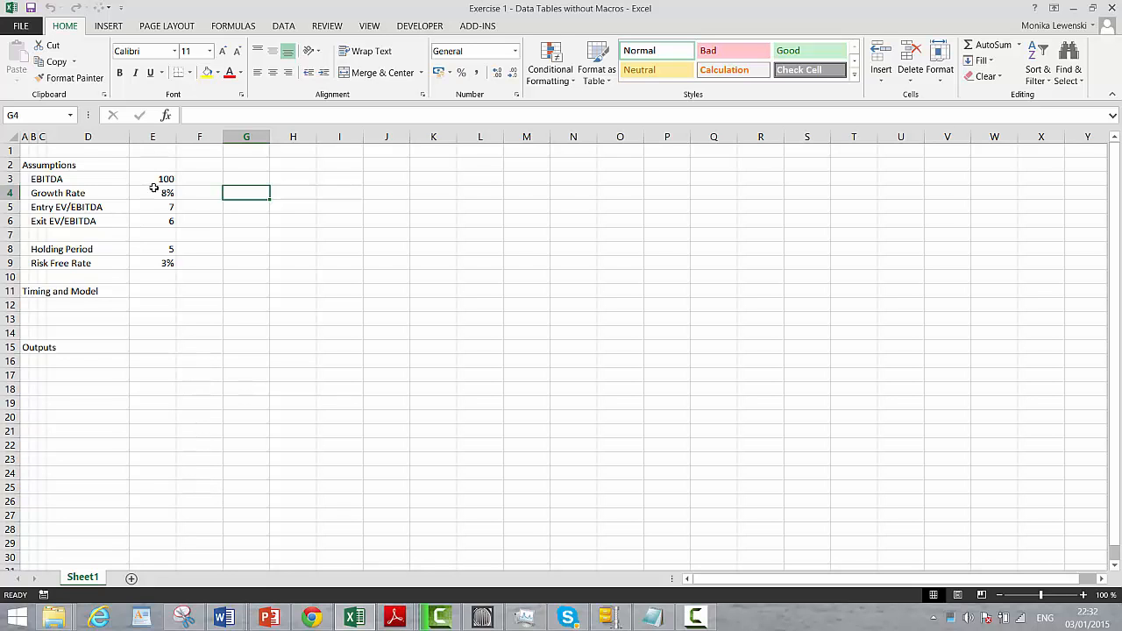
Create a new VBA macro named temp in the workbook
click(418, 26)
click(46, 61)
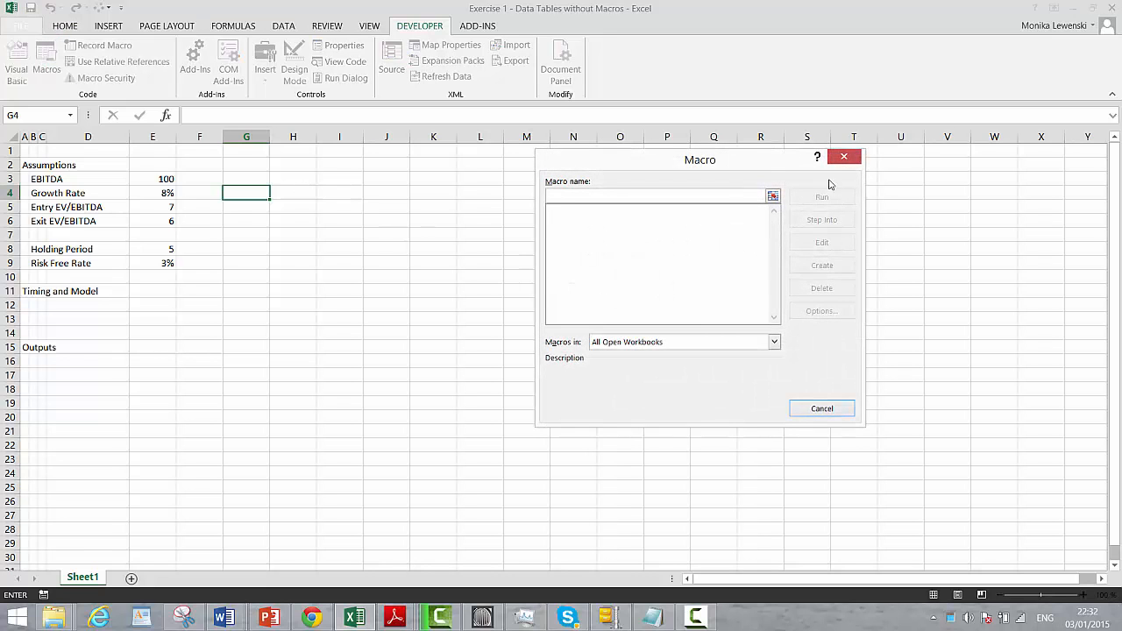
text(te)
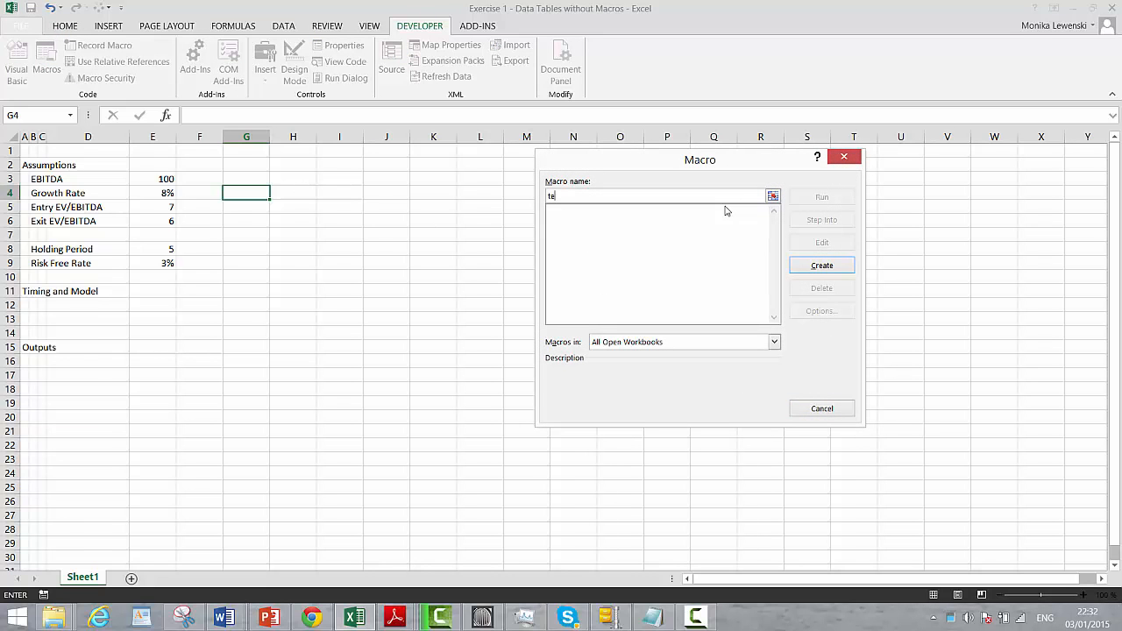
text(s)
key(BackSpace)
key(BackSpace)
key(BackSpace)
text(temp)
key(Return)
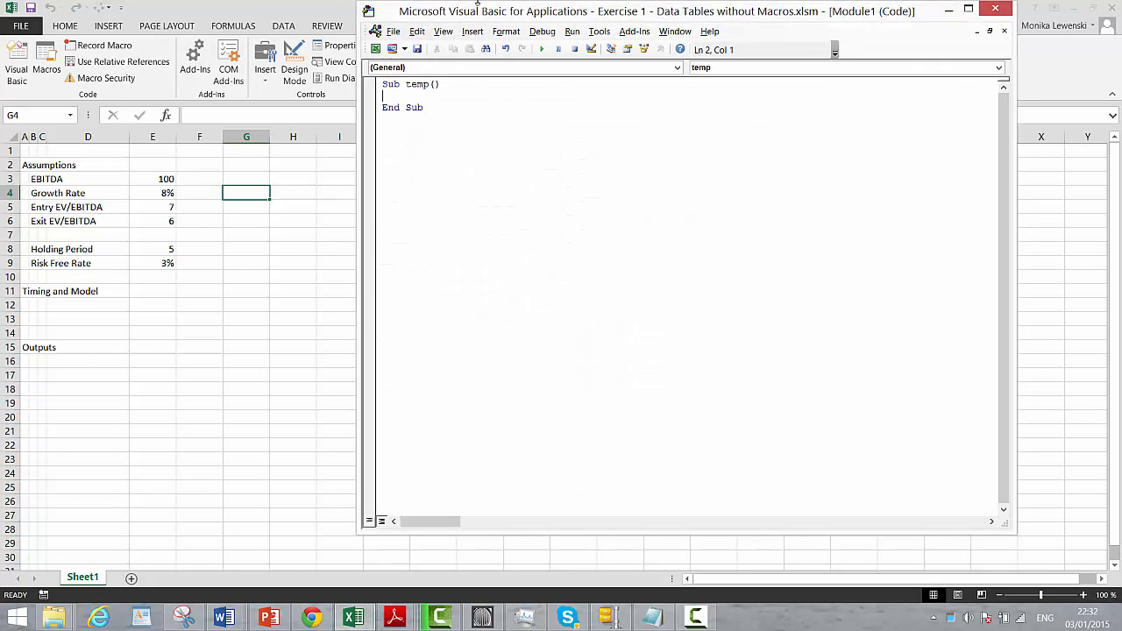
Import the Generic Macros file from the Courses library, under Chapter 1. Models and Analysis, 12. Excel Utilities (fm)
click(394, 31)
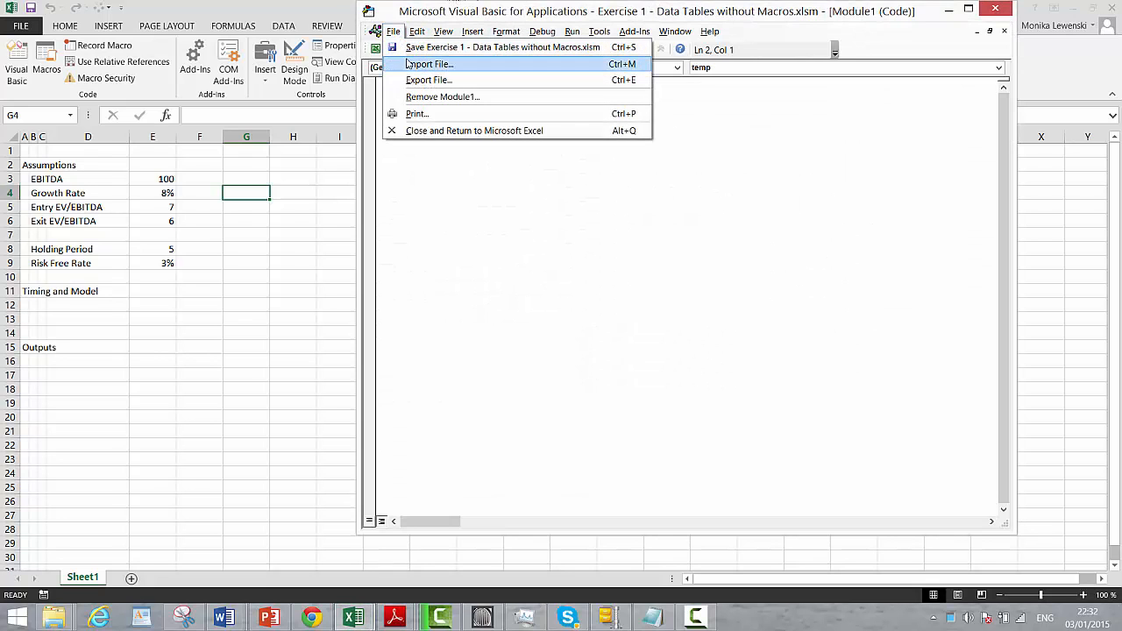
click(427, 64)
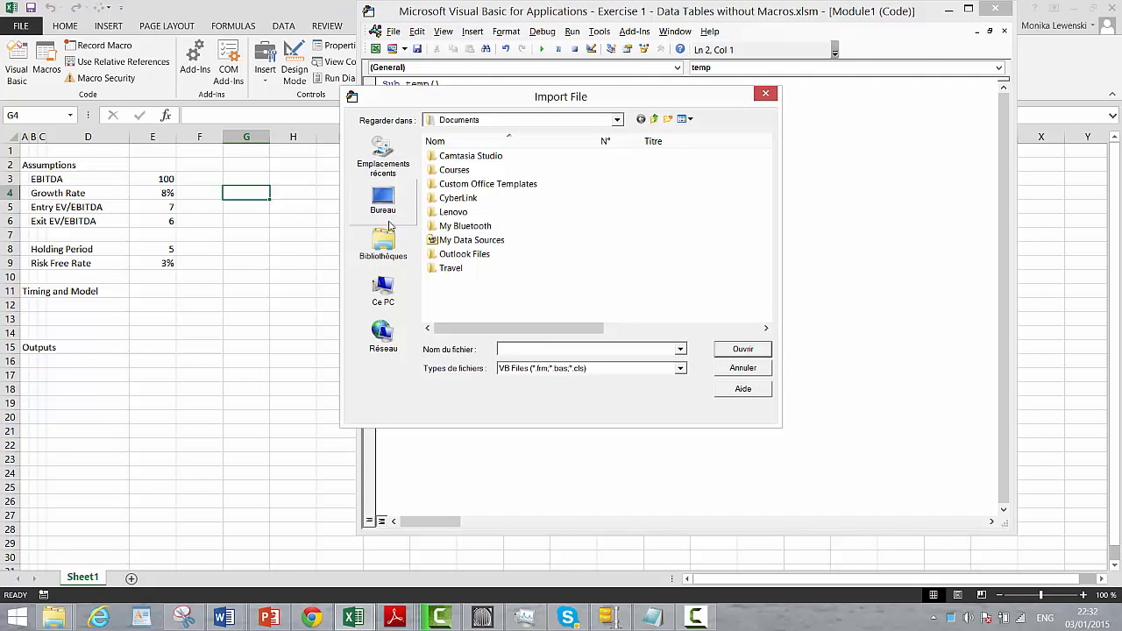
click(388, 251)
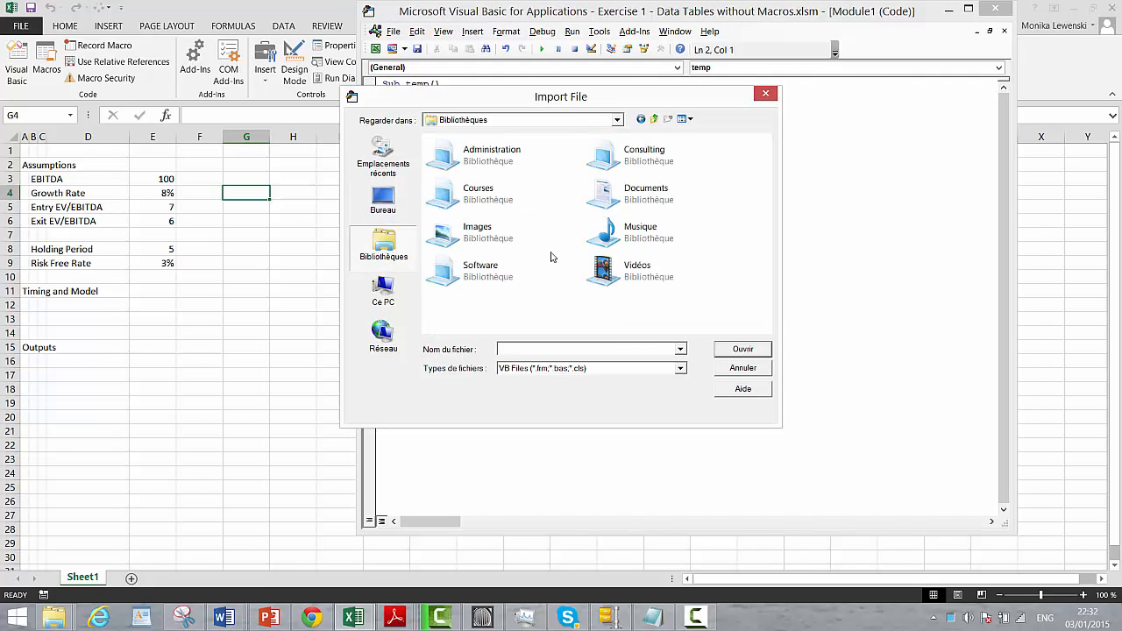
double_click(491, 195)
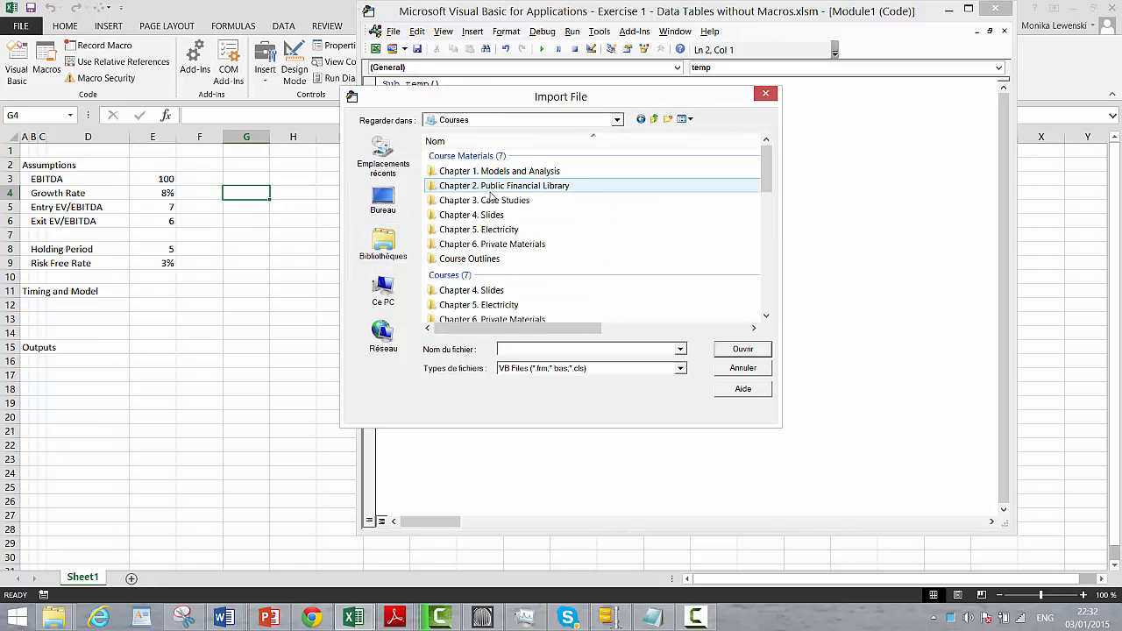
click(467, 174)
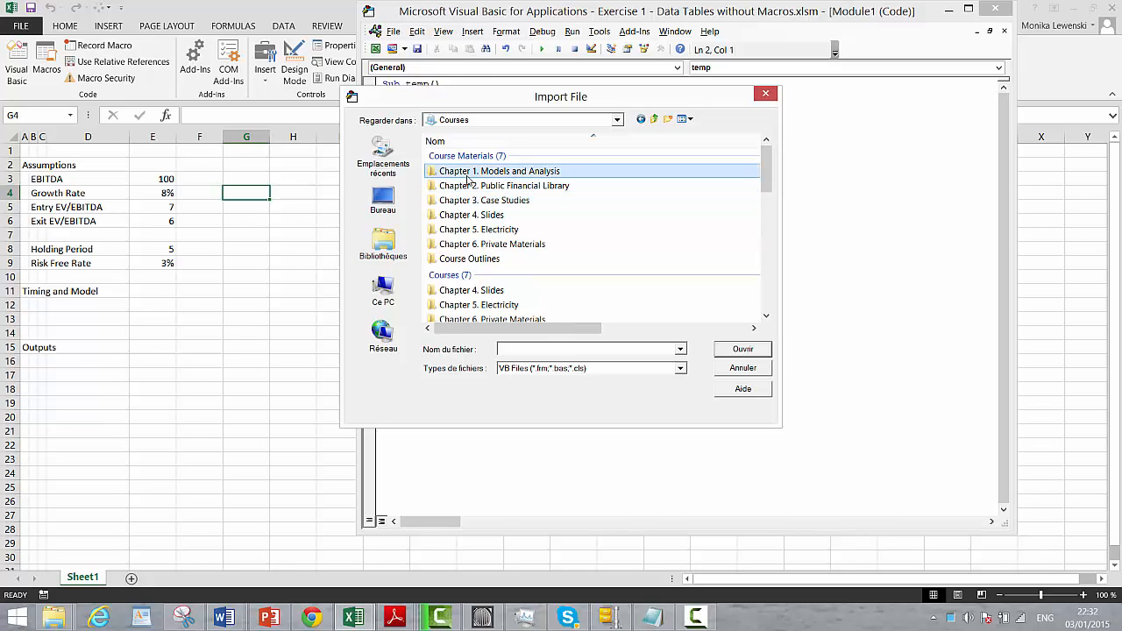
click(467, 174)
click(467, 174)
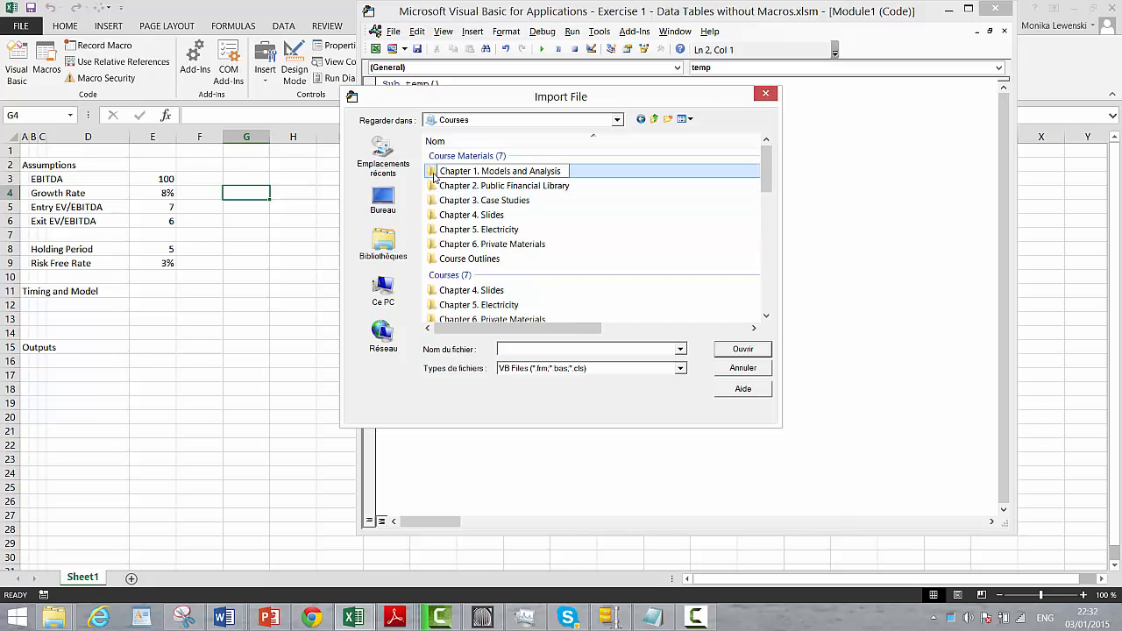
click(434, 176)
double_click(434, 174)
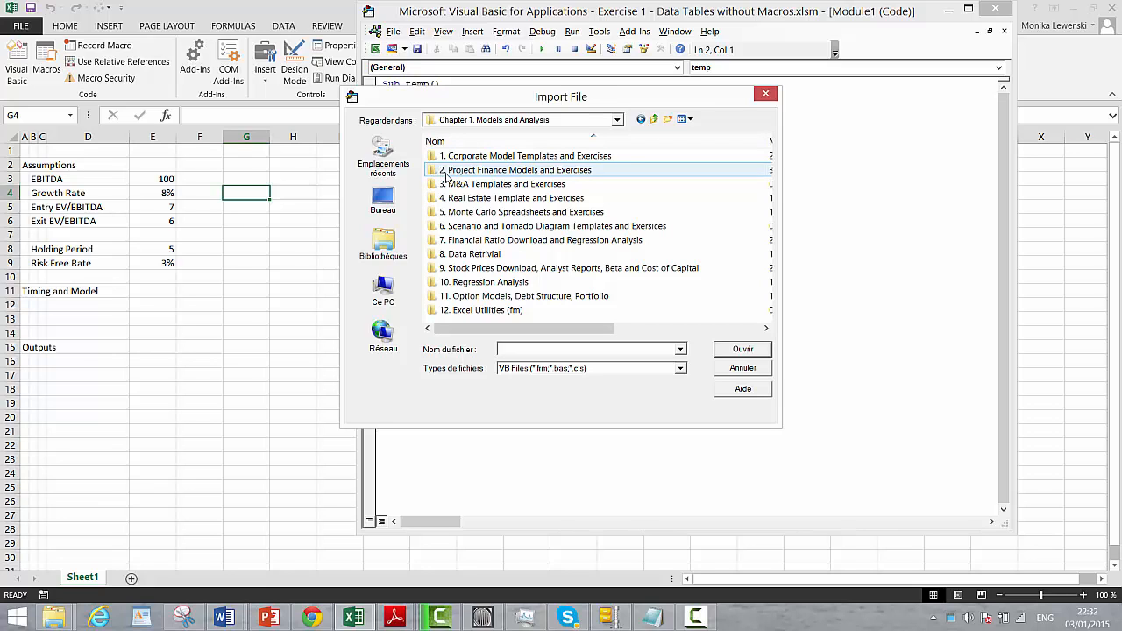
double_click(489, 311)
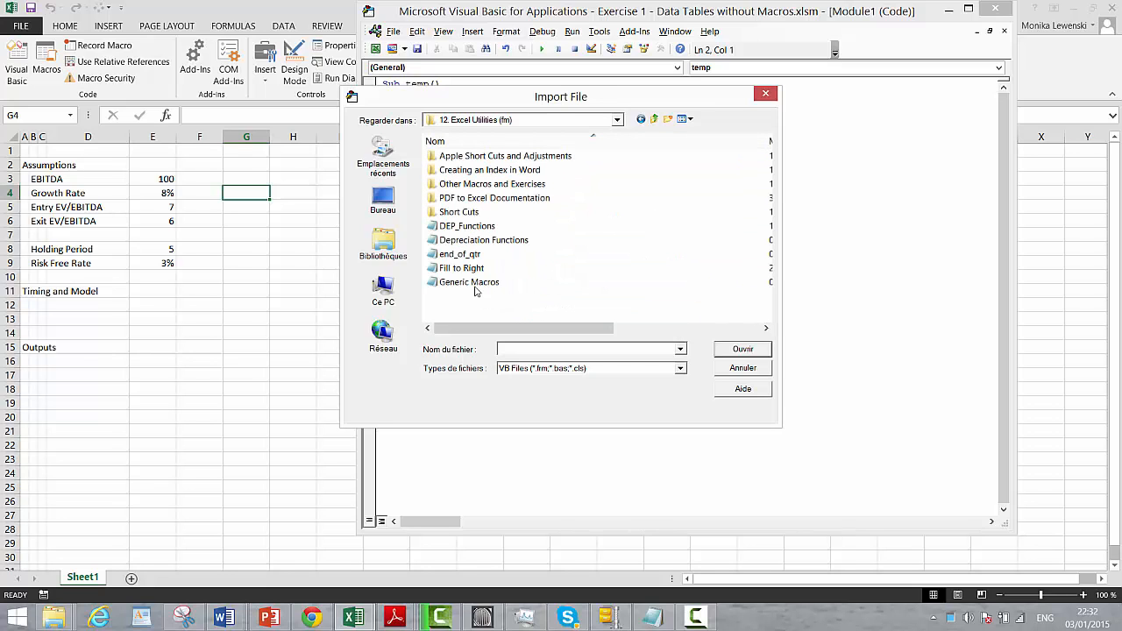
click(473, 283)
double_click(472, 284)
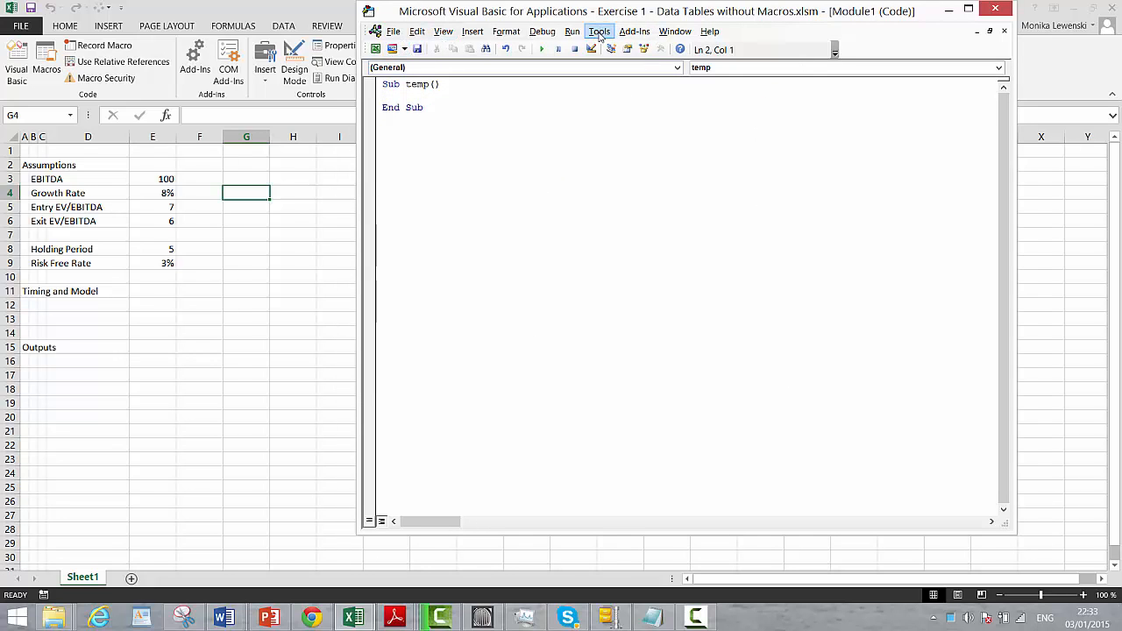
Open the imported Auto_Open macro's code for editing and run it
click(600, 32)
click(612, 81)
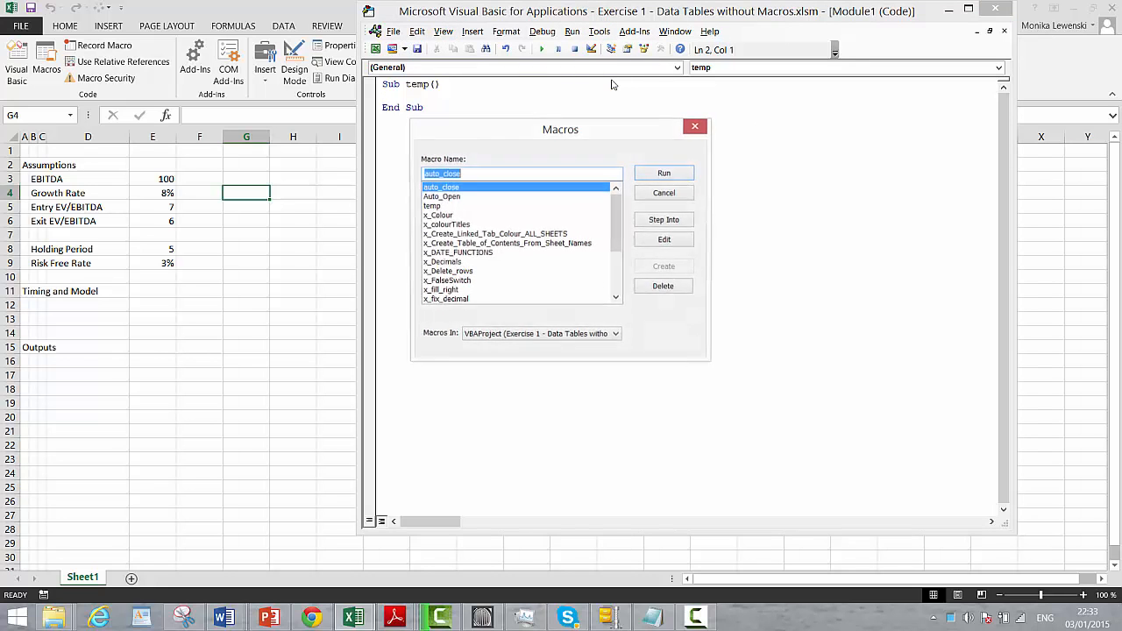
click(455, 200)
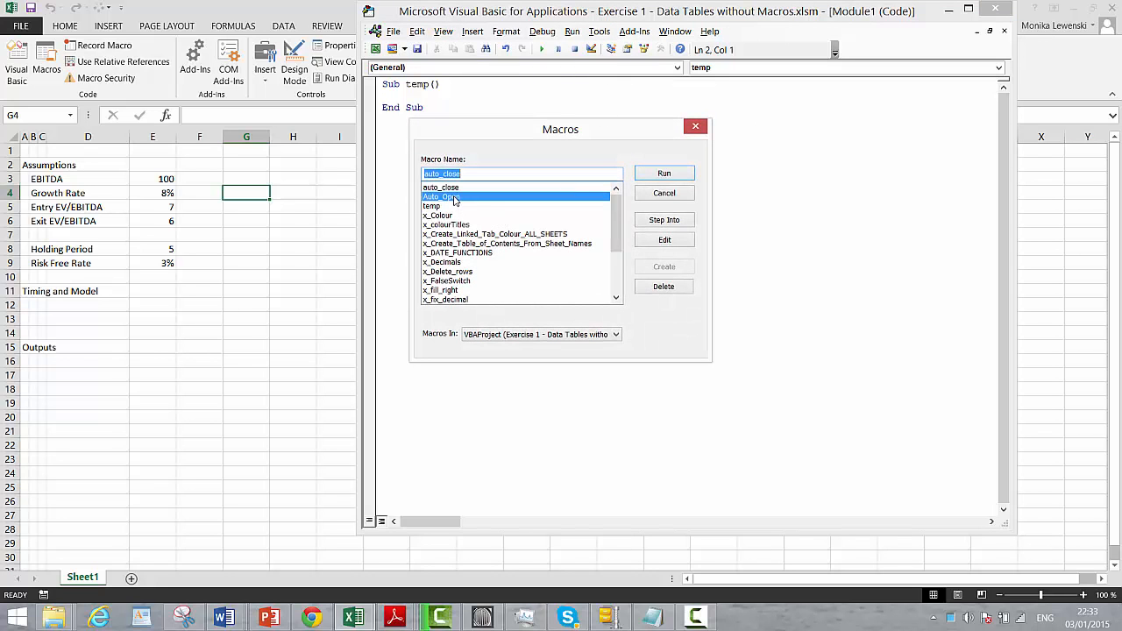
click(664, 240)
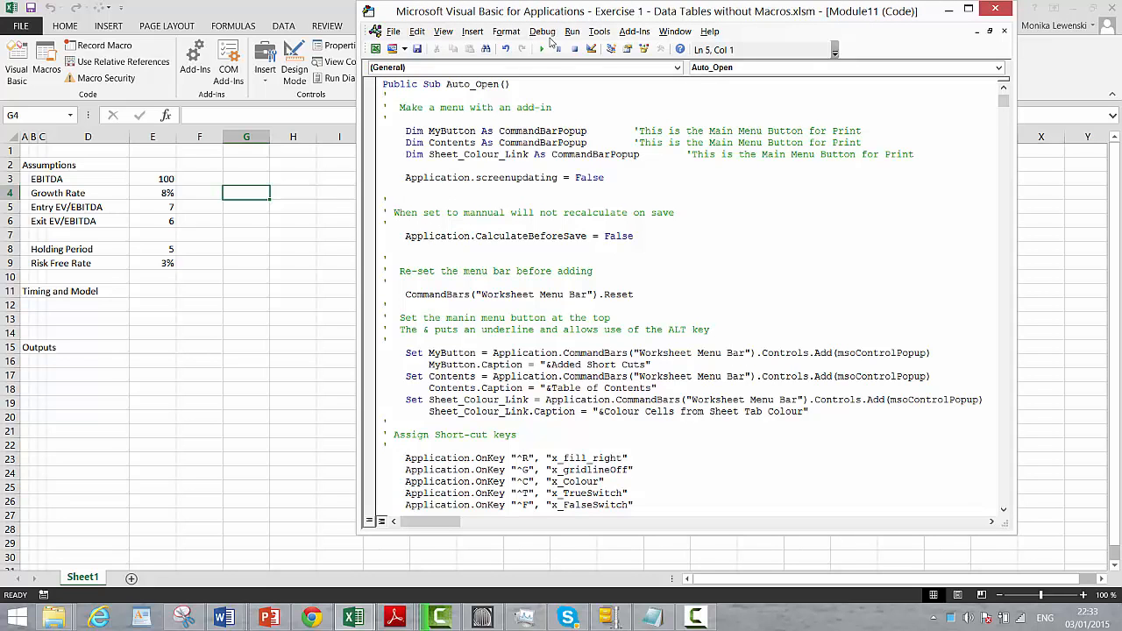
click(539, 49)
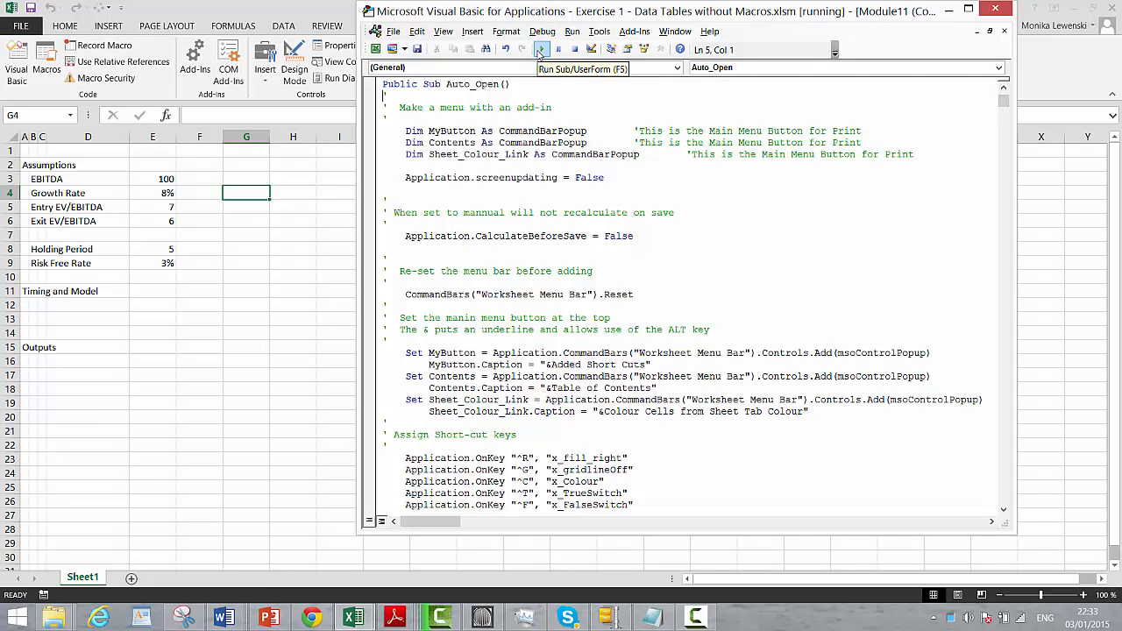
Return to the worksheet and run the x_Colour macro to colour the fixed input values
click(241, 235)
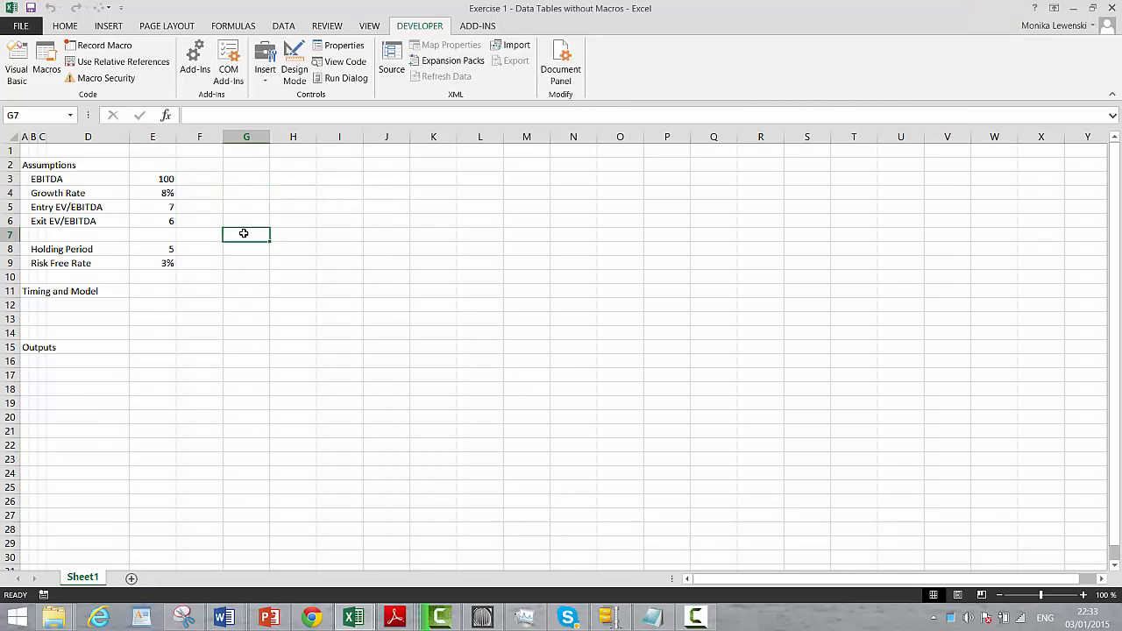
key(ctrl+shift+c)
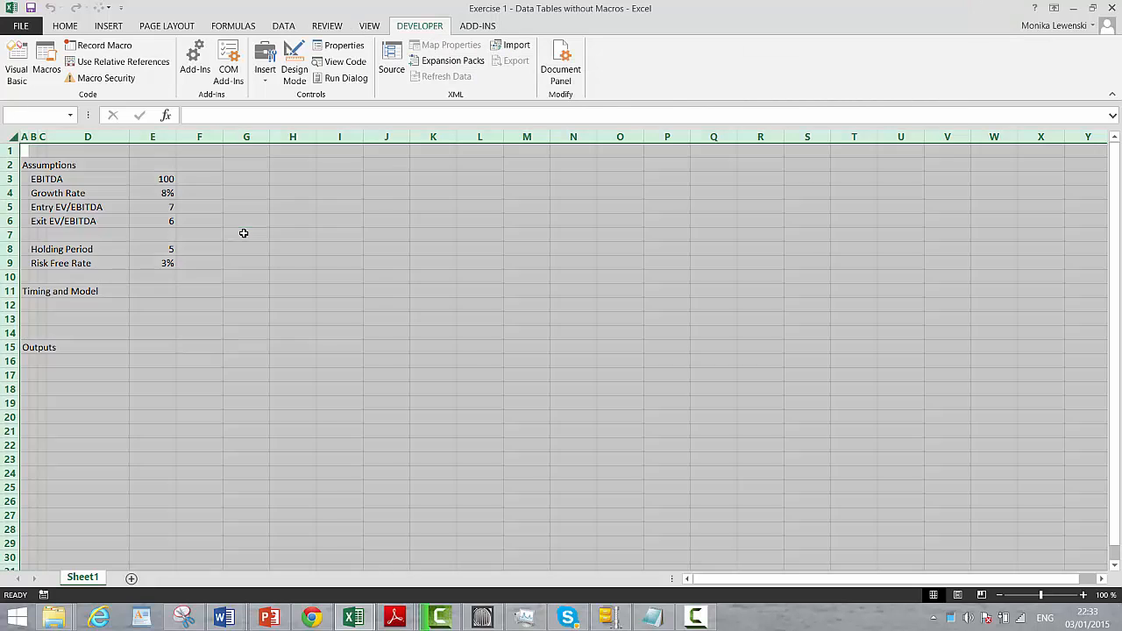
Examine the assumption values in column E, from EBITDA down to Risk Free Rate
key(Down)
key(Down)
key(Down)
key(Down)
key(Down)
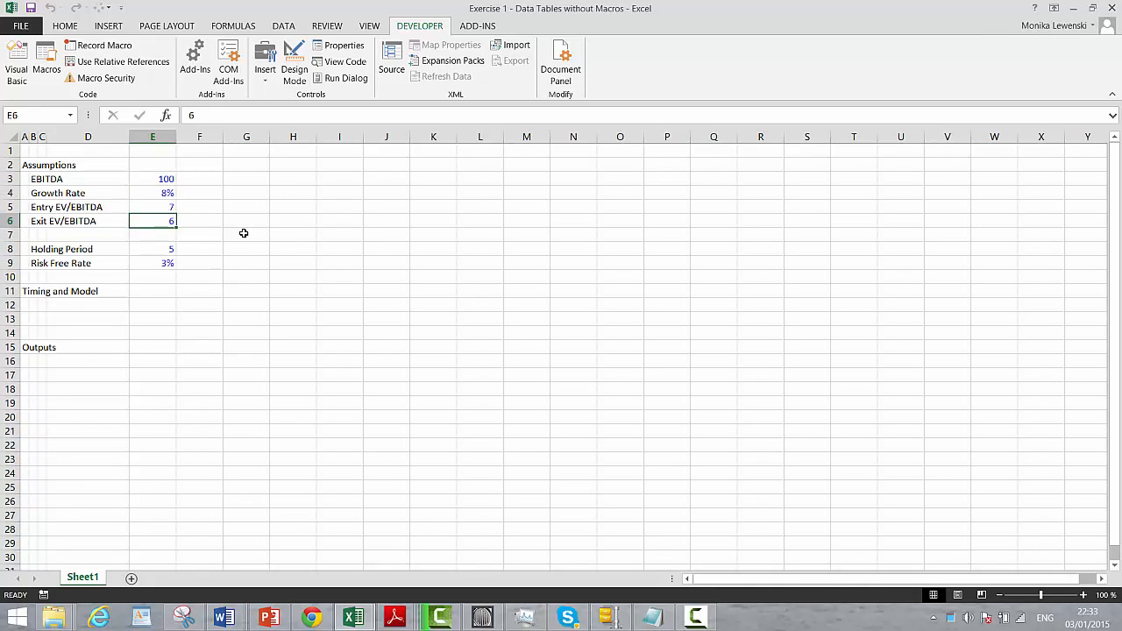
key(Up)
key(Up)
key(Up)
key(Up)
key(Up)
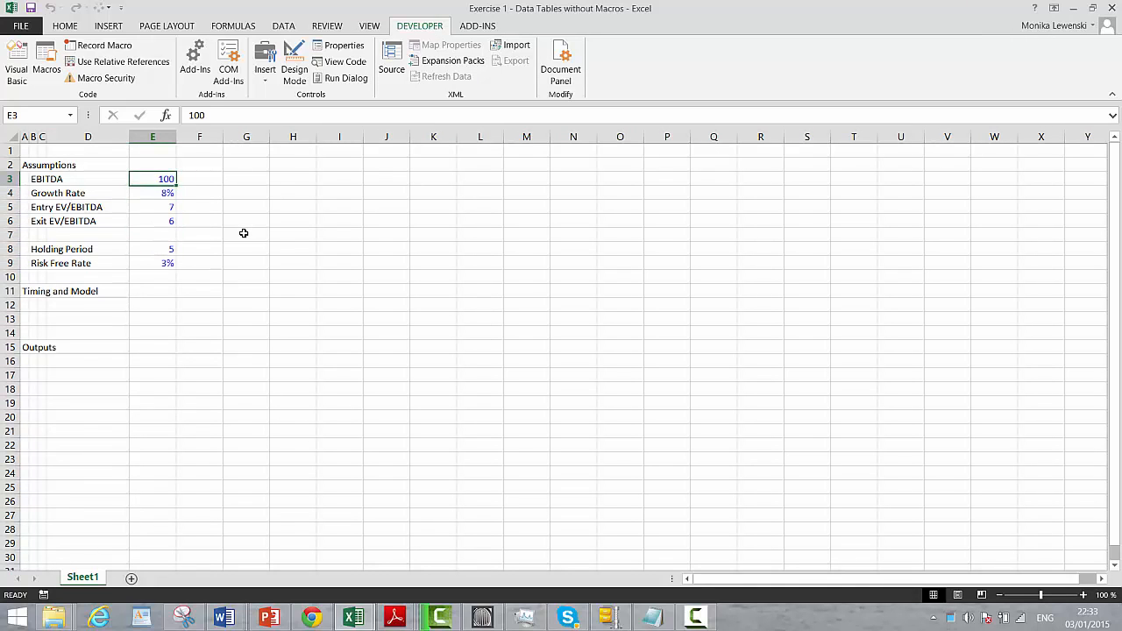
key(Down)
key(Down)
key(Down)
key(Up)
key(Up)
key(Up)
key(Down)
key(Down)
key(Down)
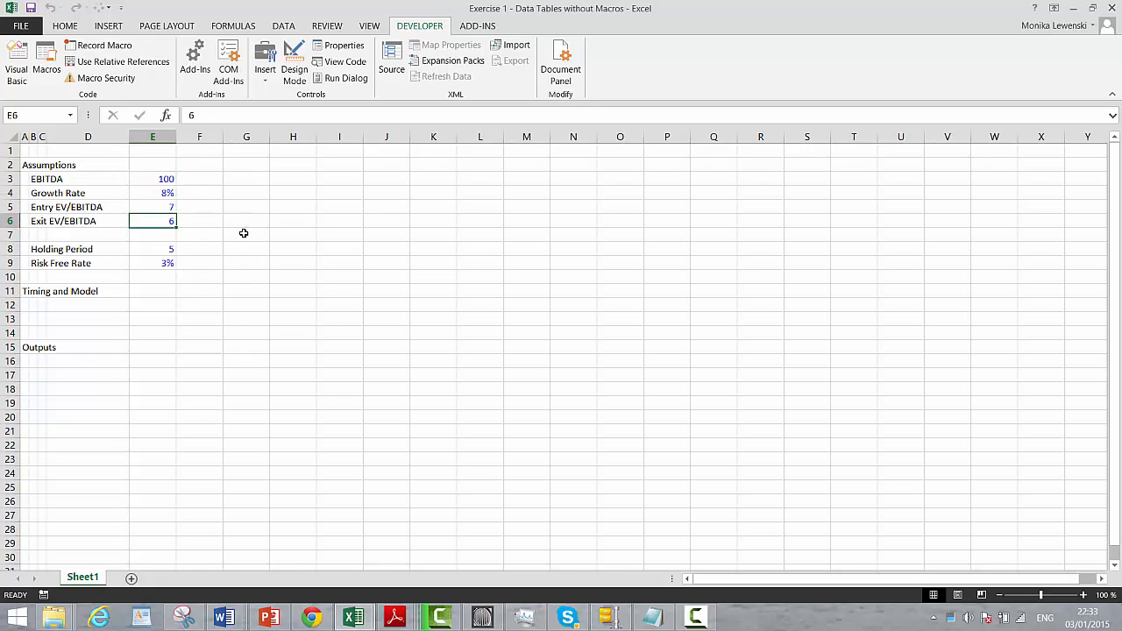
key(Up)
key(Down)
key(Up)
key(Up)
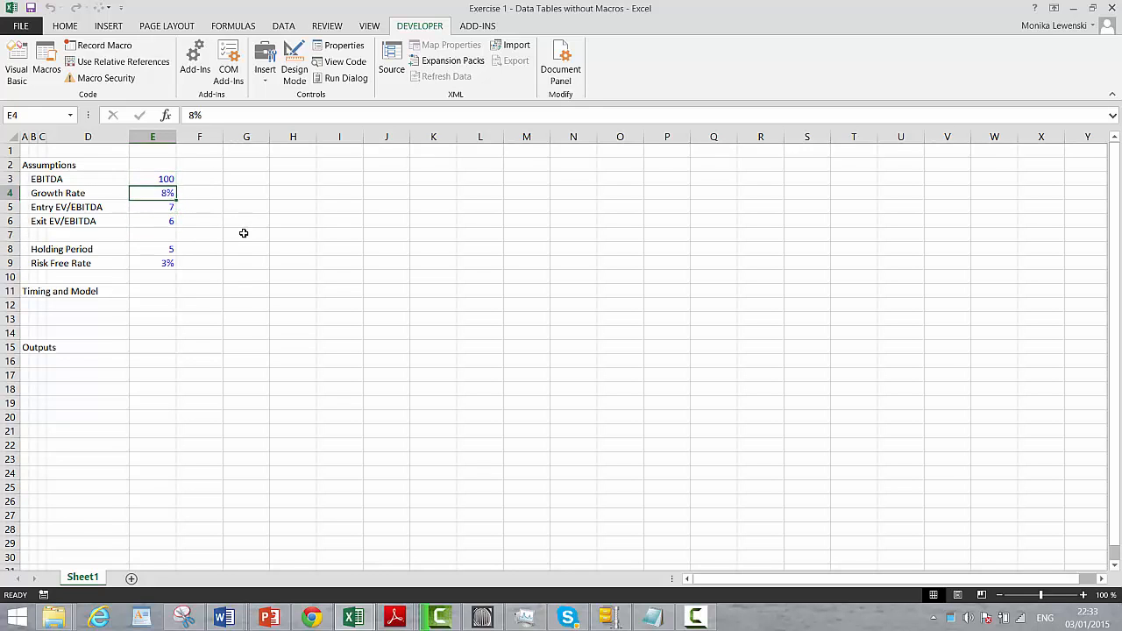
key(Up)
key(Up)
key(Down)
key(Down)
key(Down)
key(Down)
key(Down)
key(Down)
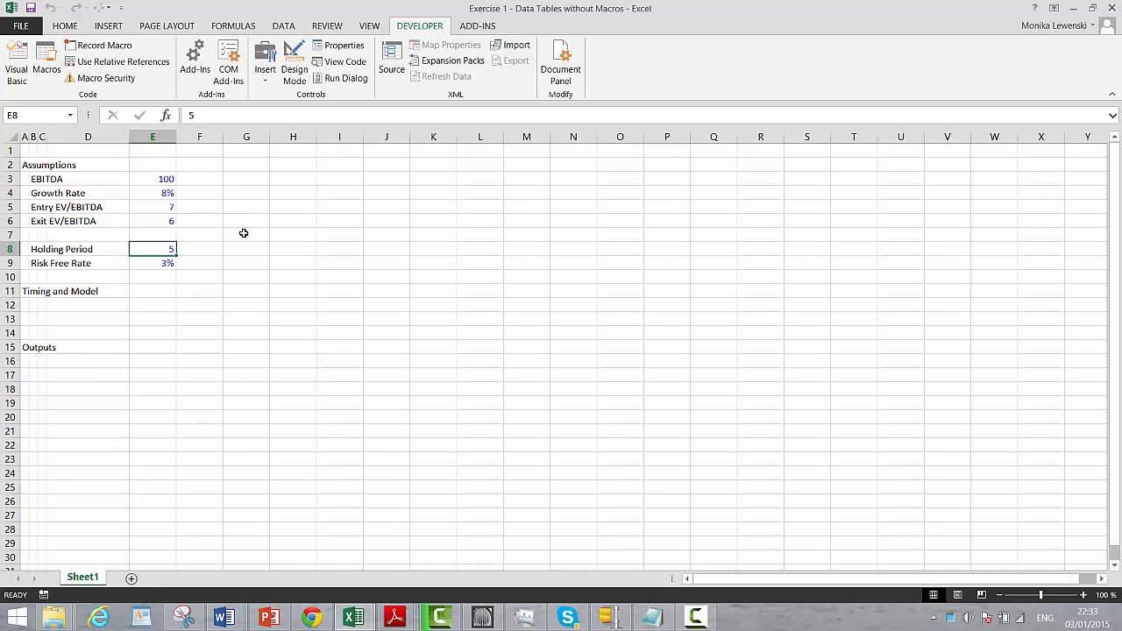
key(Up)
key(Up)
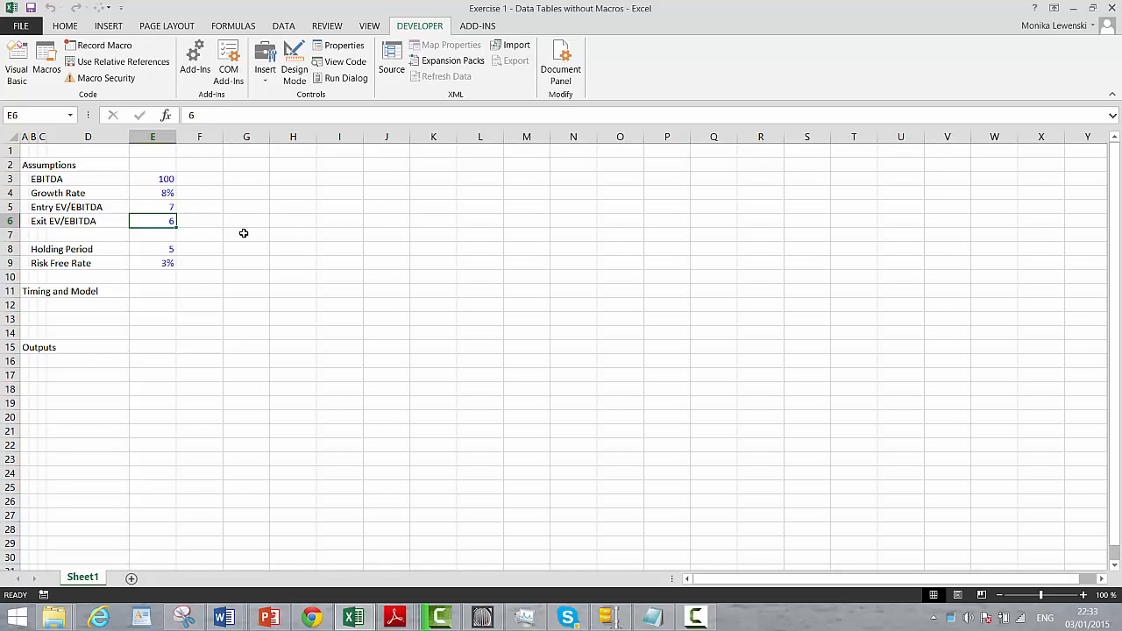
key(Down)
key(Down)
key(Down)
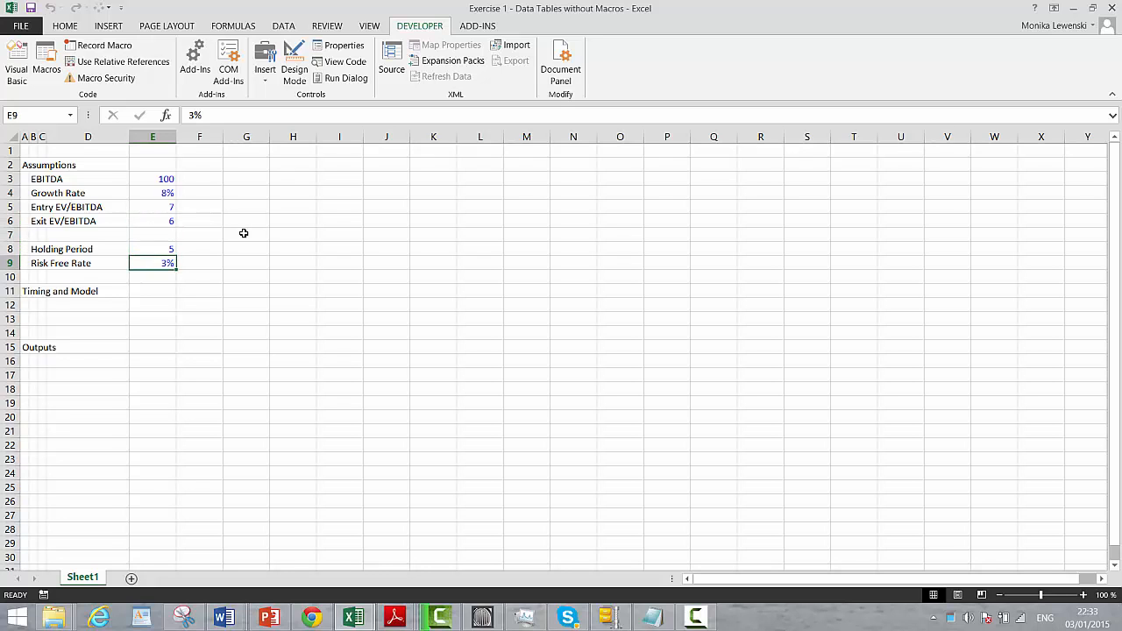
Enter the labels IRR in B16 and Premium over Rf in B17 under Outputs
key(Down)
key(Down)
key(Down)
key(Down)
key(Down)
key(Down)
key(Down)
key(Left)
key(Left)
key(Left)
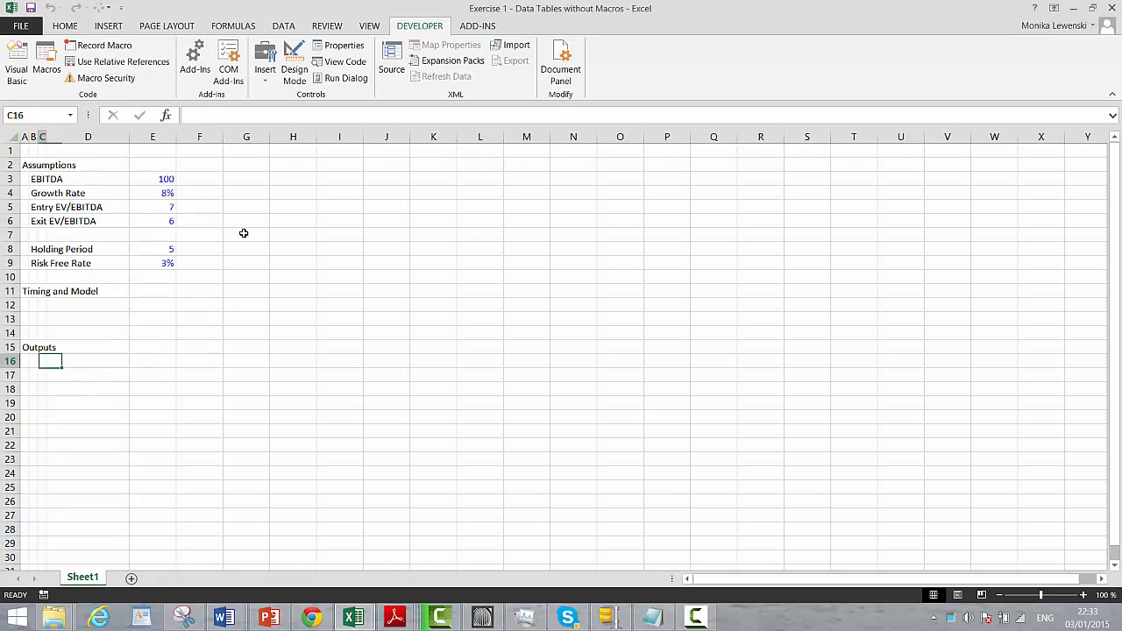
text(RR)
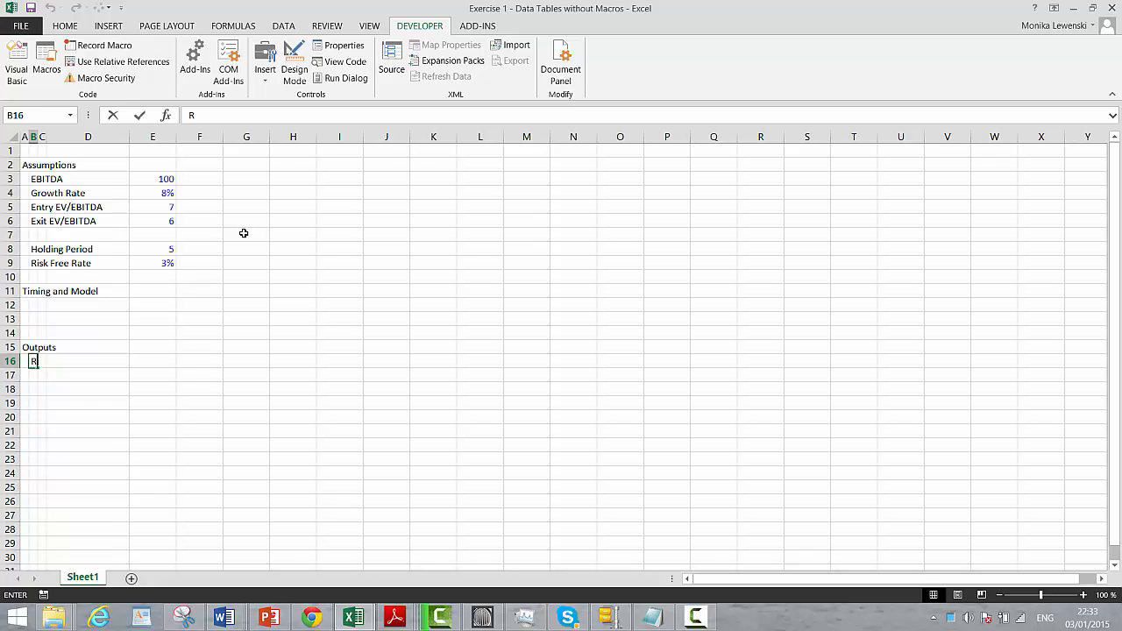
text(IRR)
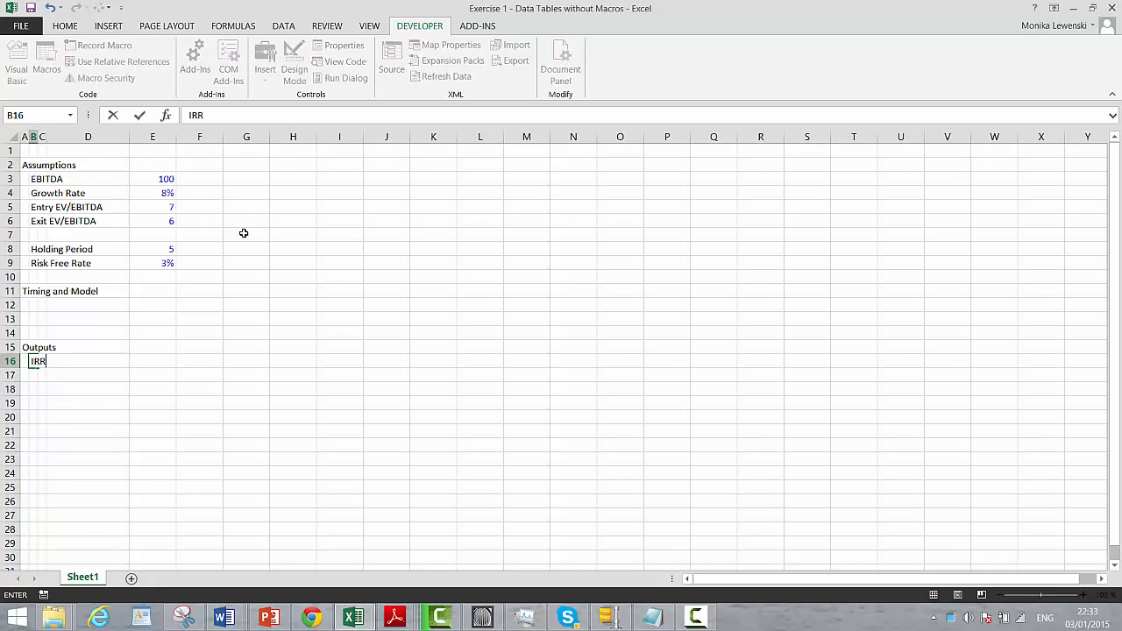
key(Return)
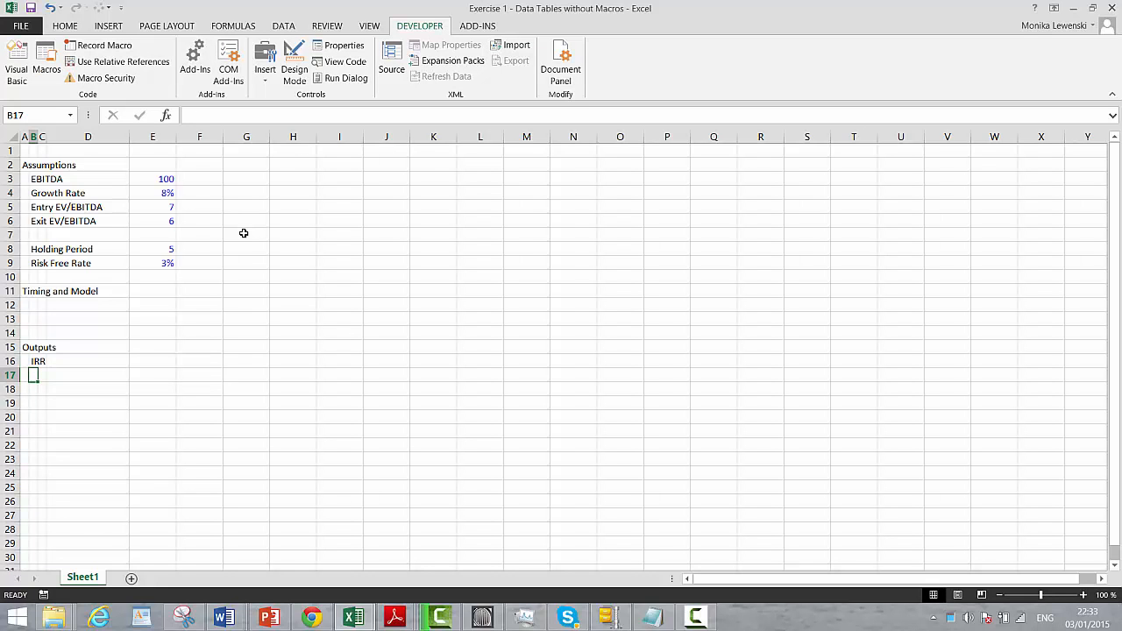
text(Per)
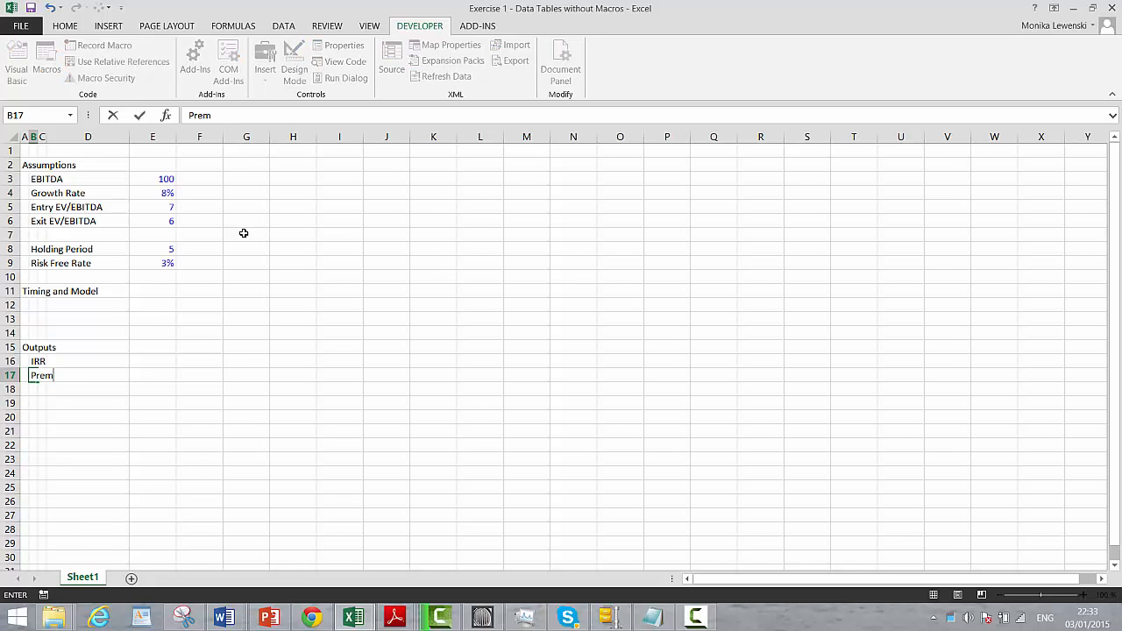
text(mium over Rf)
key(Return)
Review the Timing and Model section against the holding period, risk-free rate and exit multiple assumptions
key(Up)
key(Up)
key(Up)
key(Up)
key(Up)
key(Up)
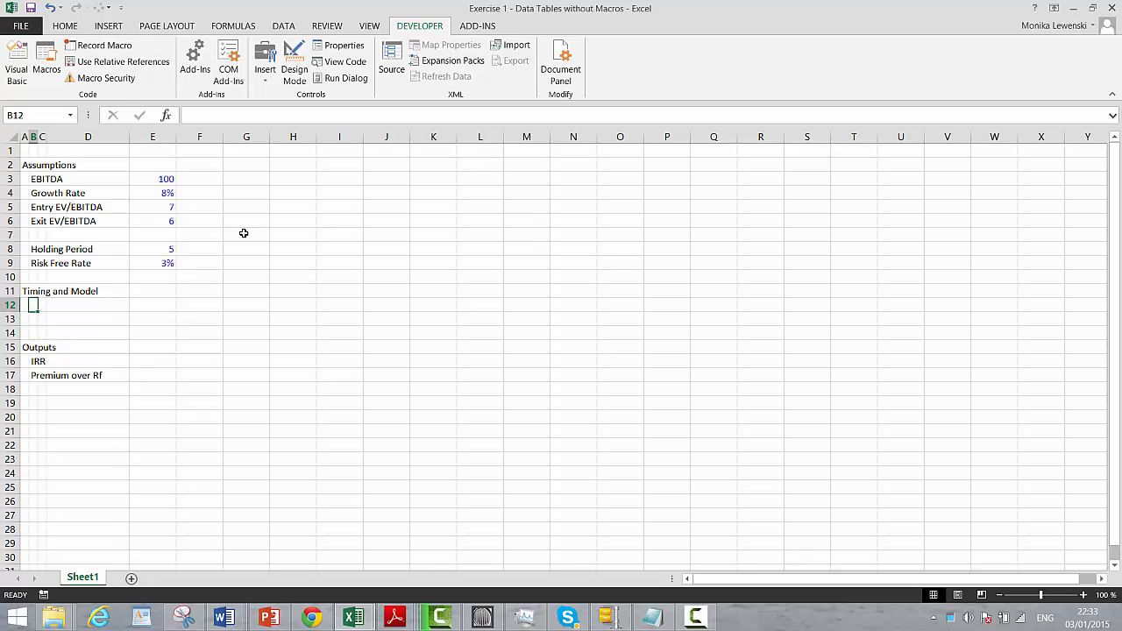
key(Up)
key(Up)
key(Up)
key(Down)
key(Down)
key(Down)
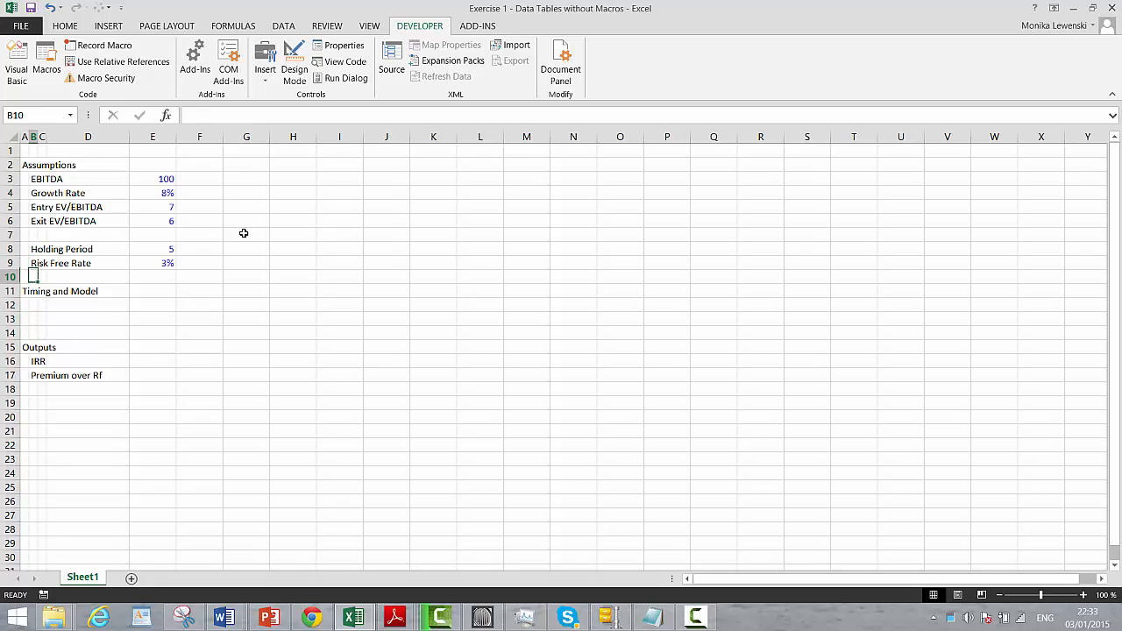
key(Right)
key(Right)
key(Right)
key(Right)
key(Left)
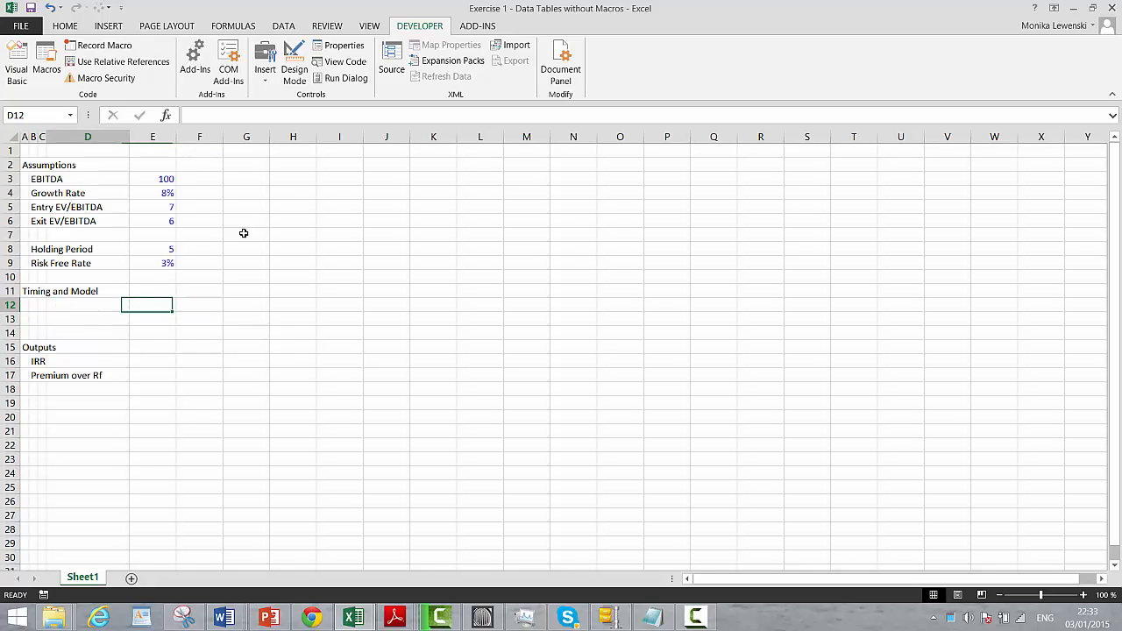
key(Left)
key(Up)
key(Up)
key(Up)
key(Up)
key(Up)
key(Right)
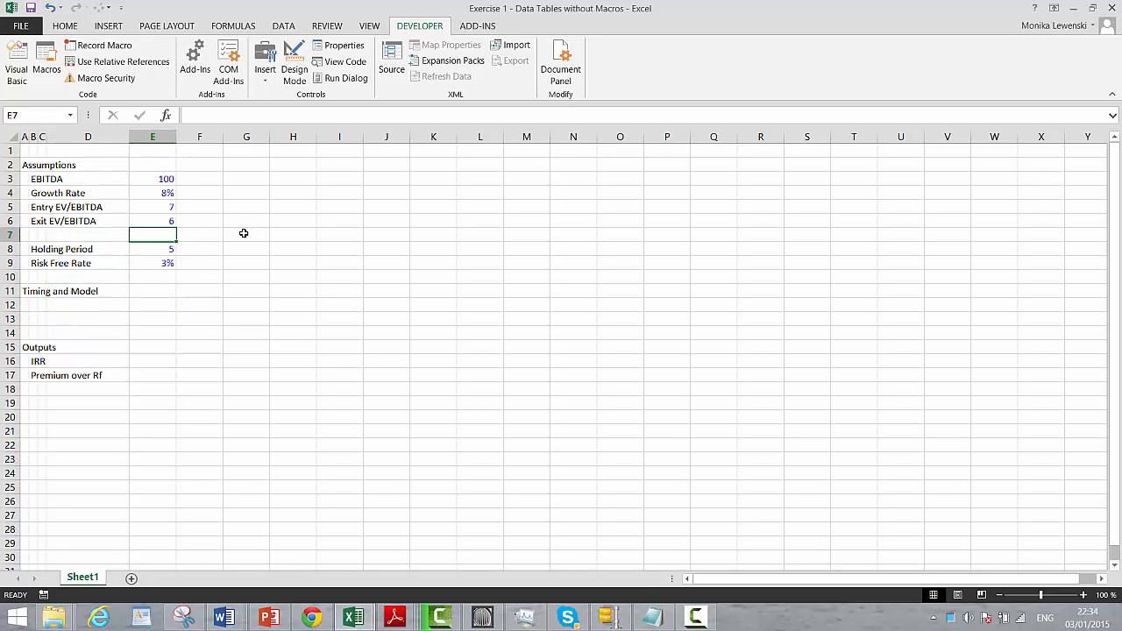
key(Up)
key(Up)
key(Down)
key(Down)
key(Down)
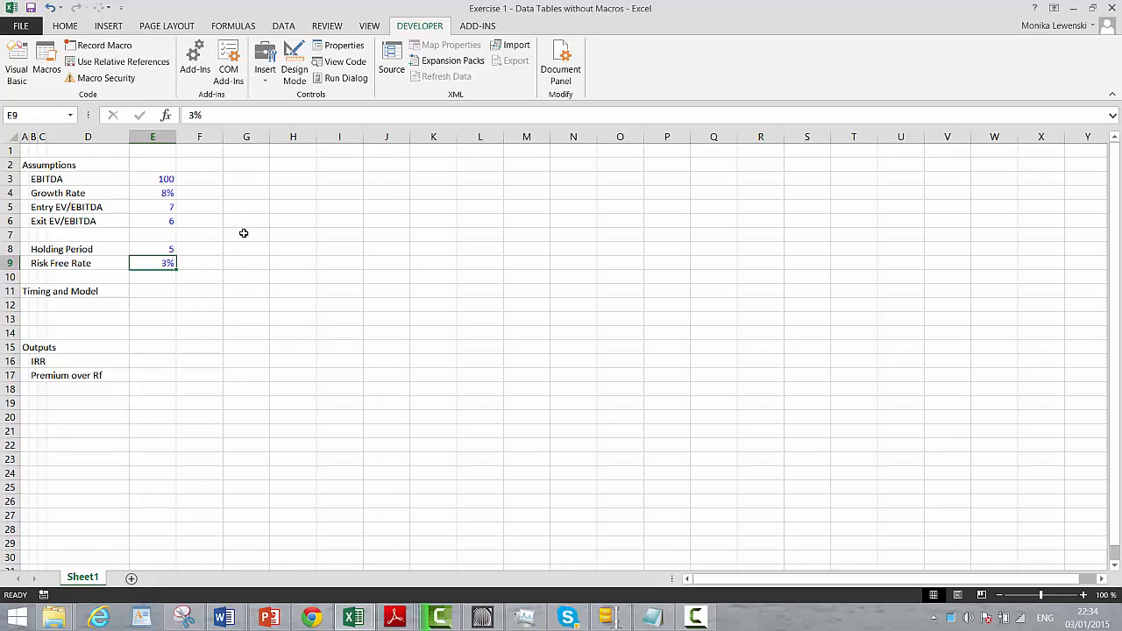
Enter the label Period in B12 under Timing and Model
key(Down)
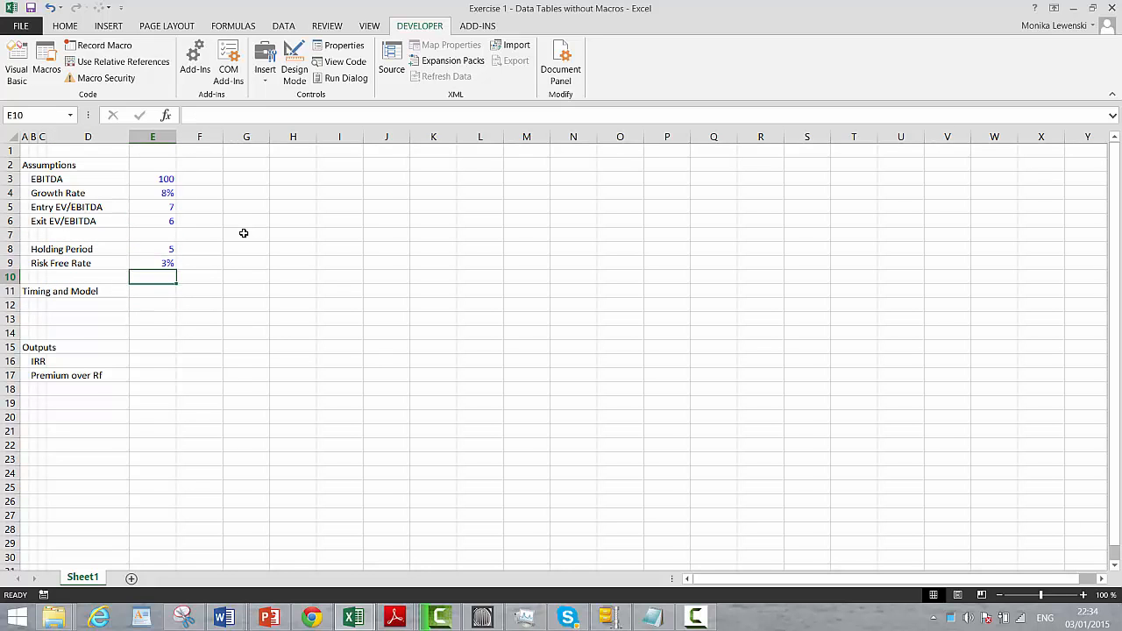
key(Up)
key(Up)
key(Up)
key(Down)
key(Down)
key(Down)
key(Down)
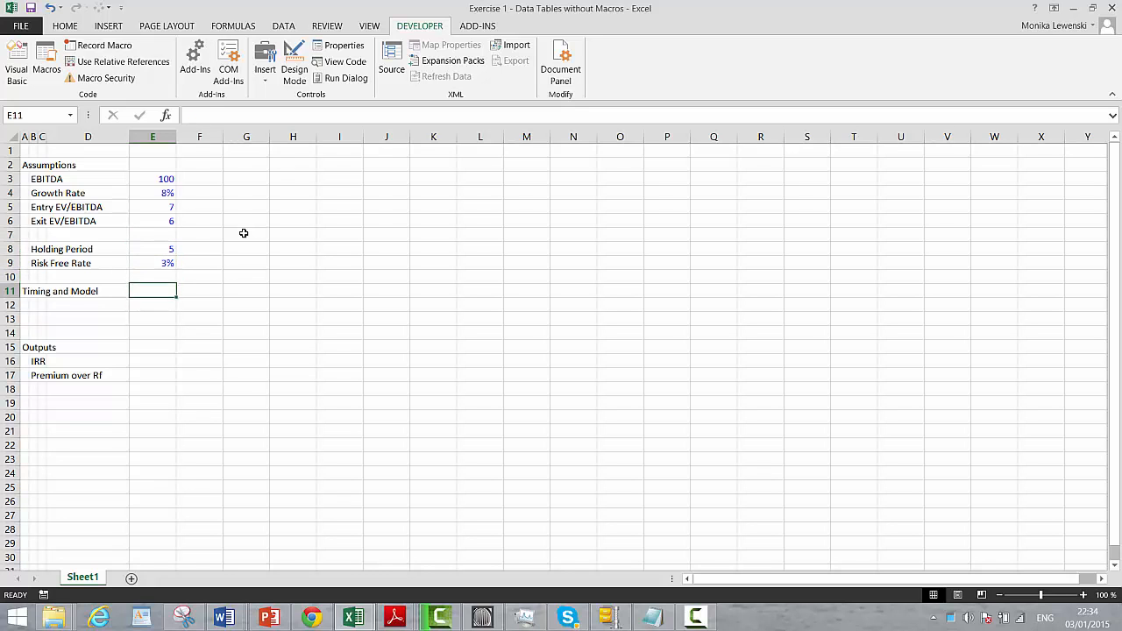
key(Down)
key(Left)
key(Left)
key(Left)
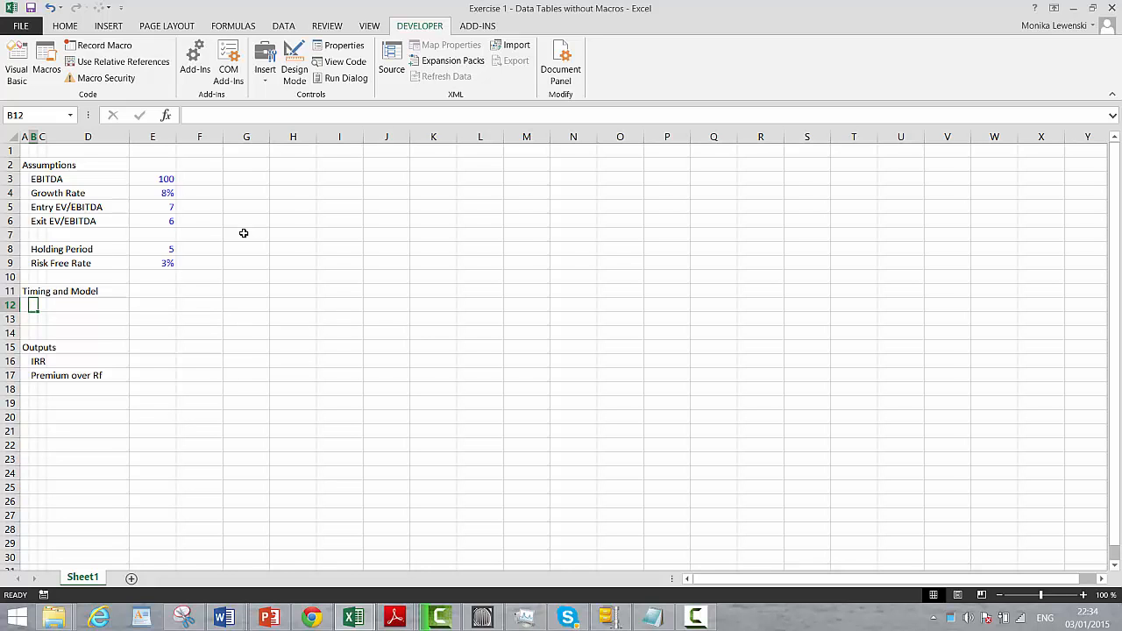
text(Period)
key(Return)
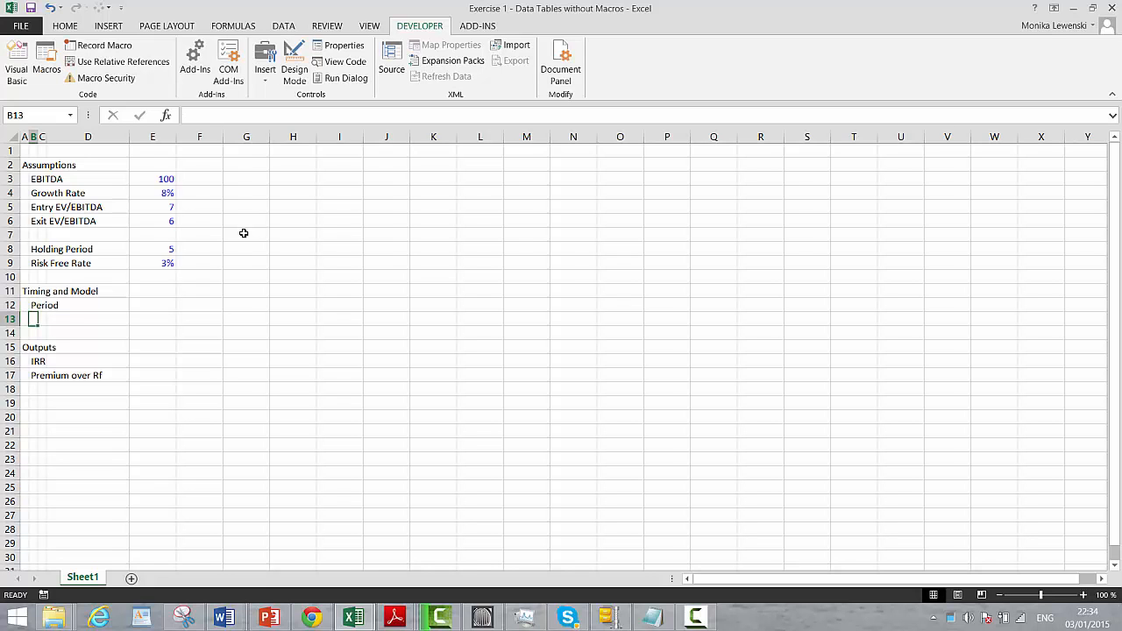
Enter 0 in E12 as the starting period
key(Up)
key(Right)
key(Right)
key(Right)
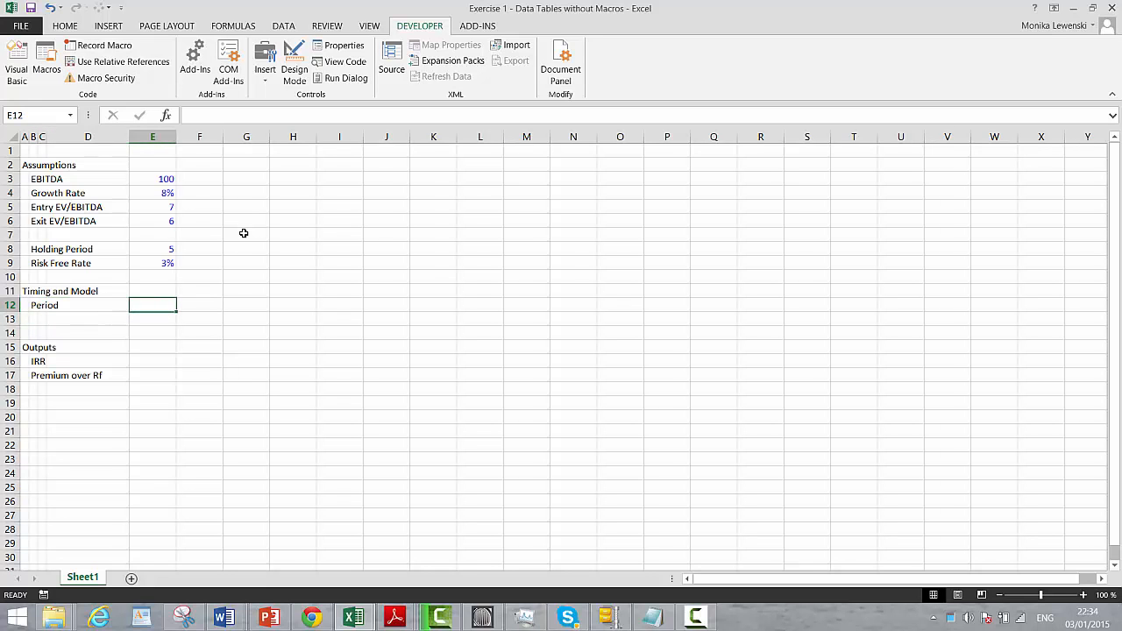
text(0)
key(Right)
Fill the Period row across E12:Q12 with a linear series from 0 to 12
key(Left)
key(shift+Right)
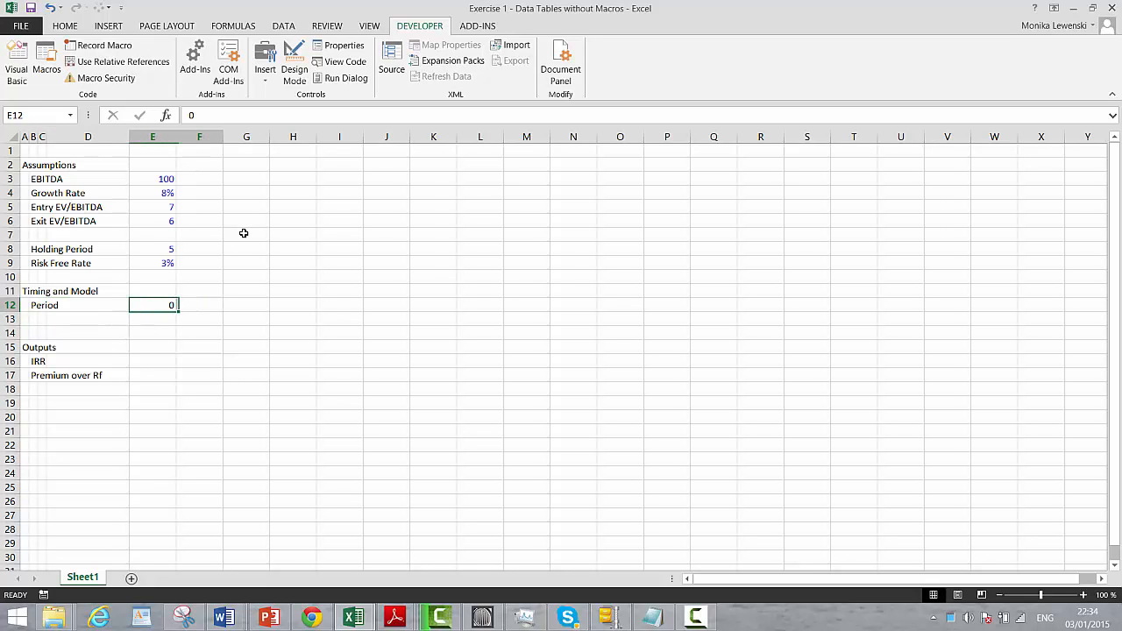
key(shift+Right)
key(shift+Right)
key(shift+Right)
key(shift+Right)
key(shift+Right)
key(shift+Right)
key(shift+Right)
key(shift+Right)
key(shift+Right)
key(shift+Right)
key(shift+Right)
key(shift+Right)
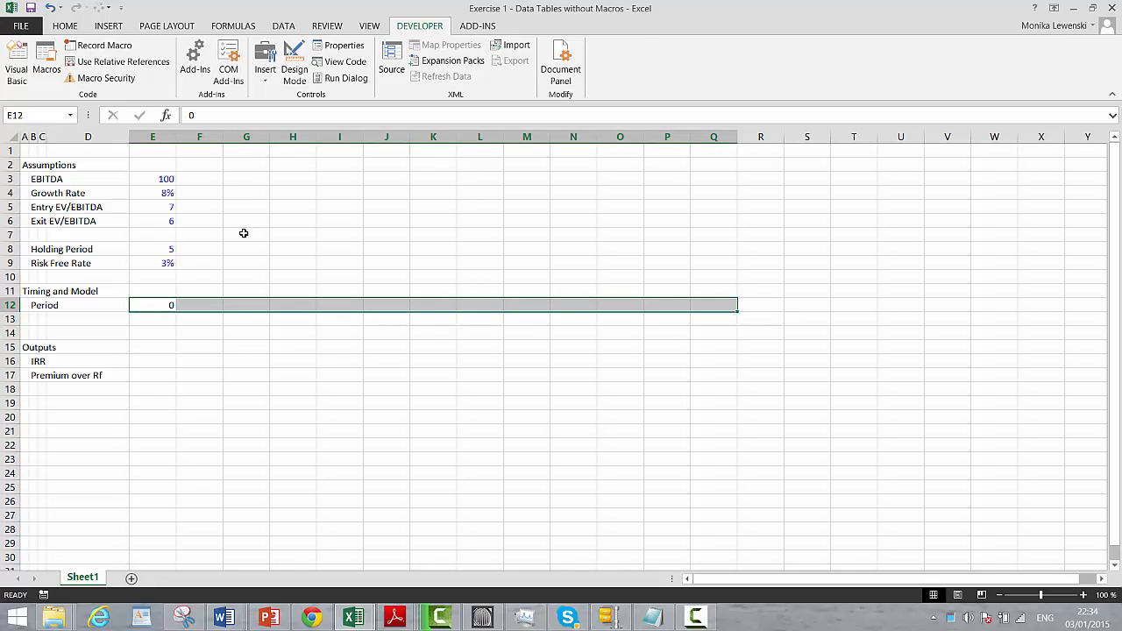
key(alt+e)
key(i)
key(s)
key(Return)
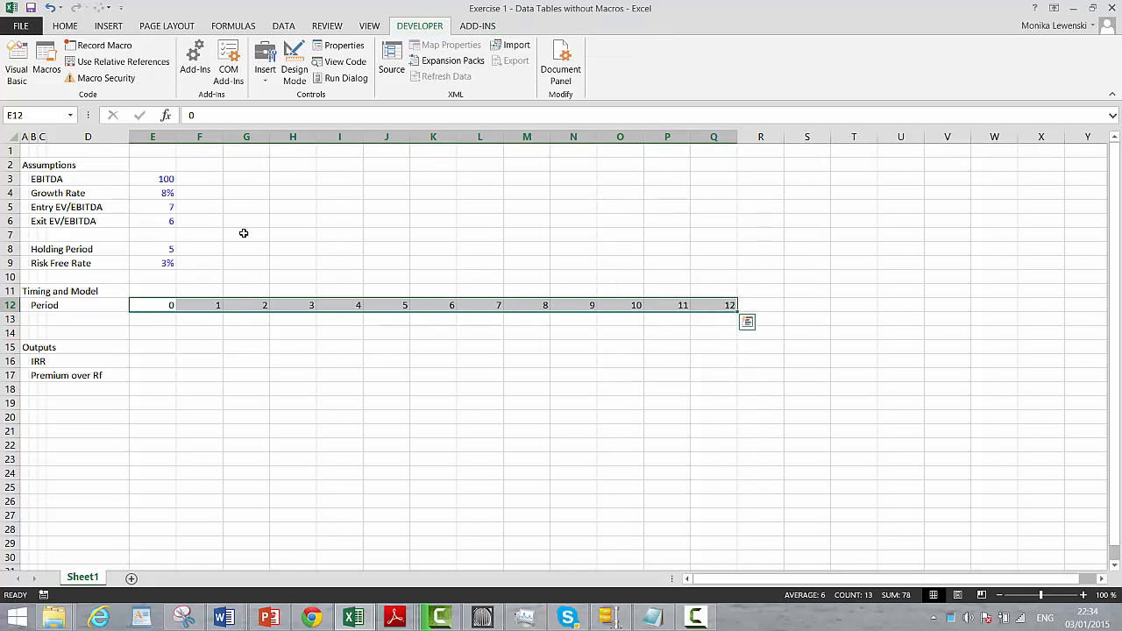
Enter the label Holding Period in B13 below Period
key(Down)
key(Left)
key(Left)
key(Left)
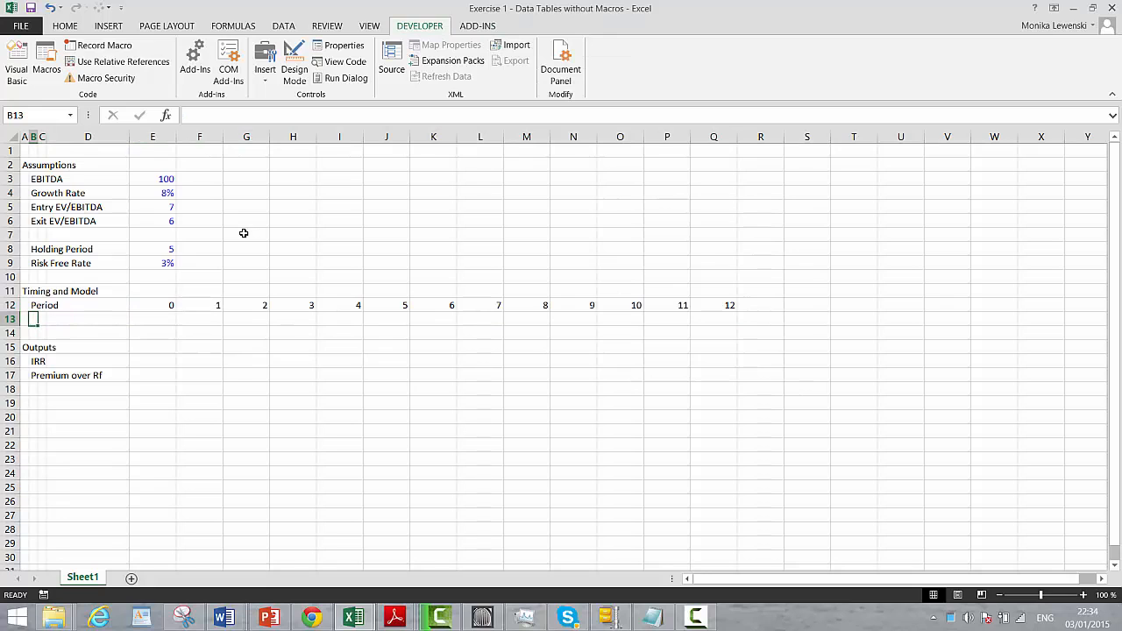
text(H)
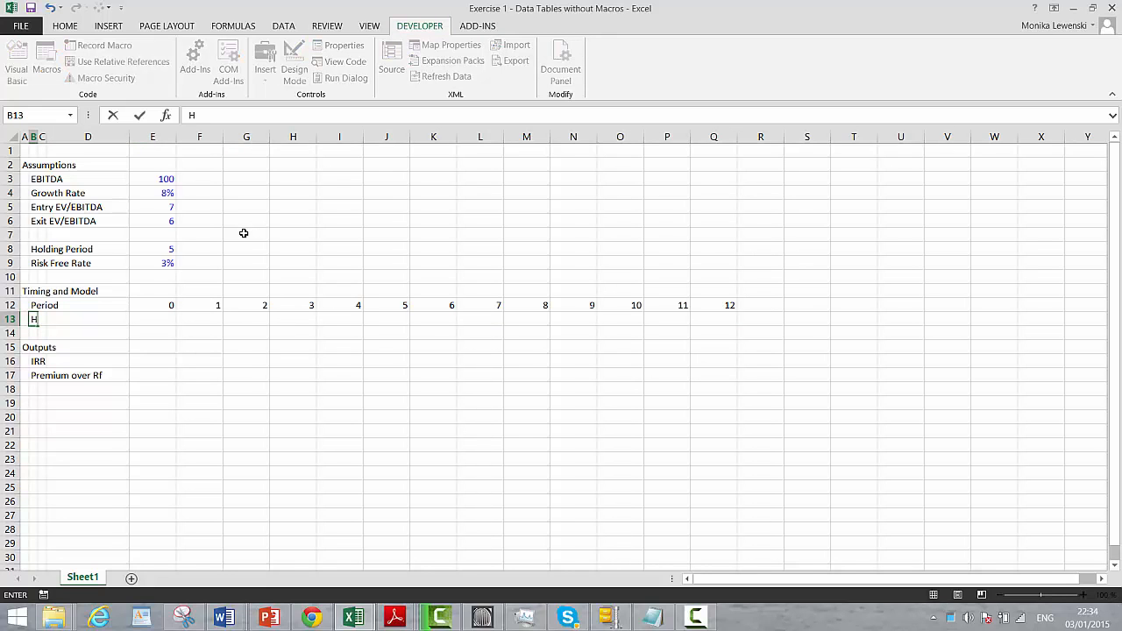
text(olding Period)
key(Return)
Enter the holding period flag =F12<=$E$8 in F13 and copy it across to Q13
key(Up)
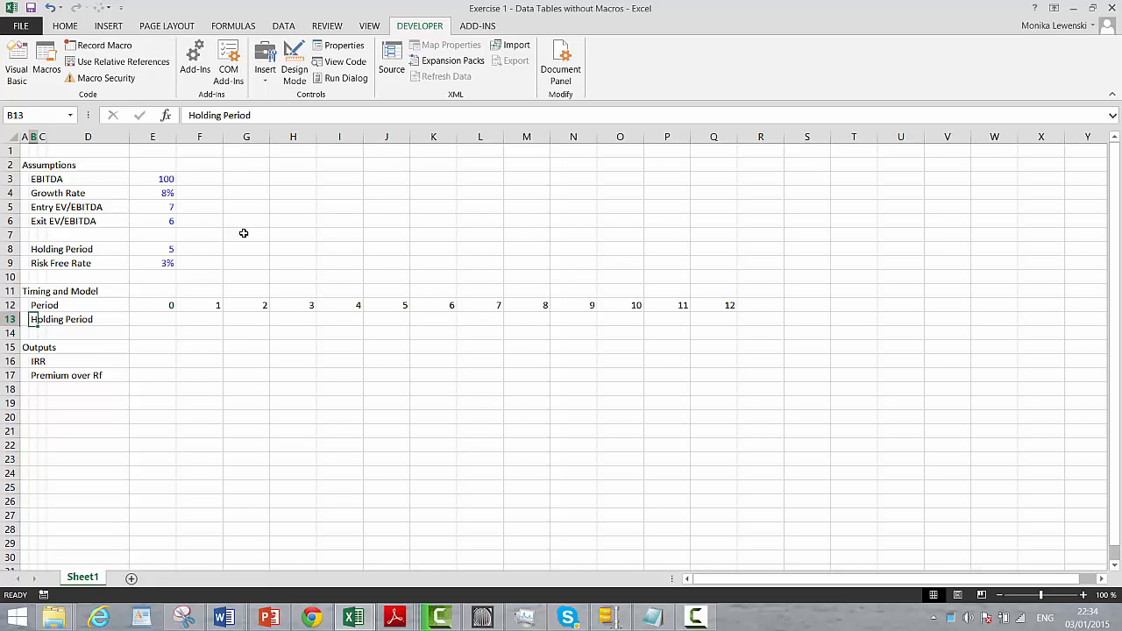
key(Right)
key(Right)
key(Right)
key(Right)
text(=)
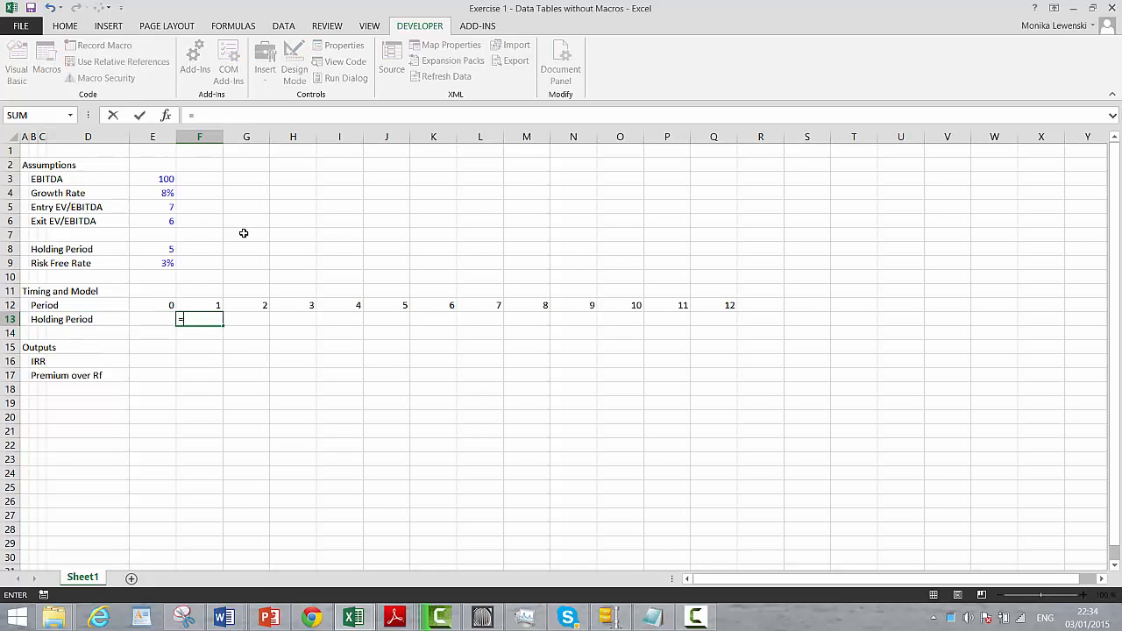
key(Up)
text(<)
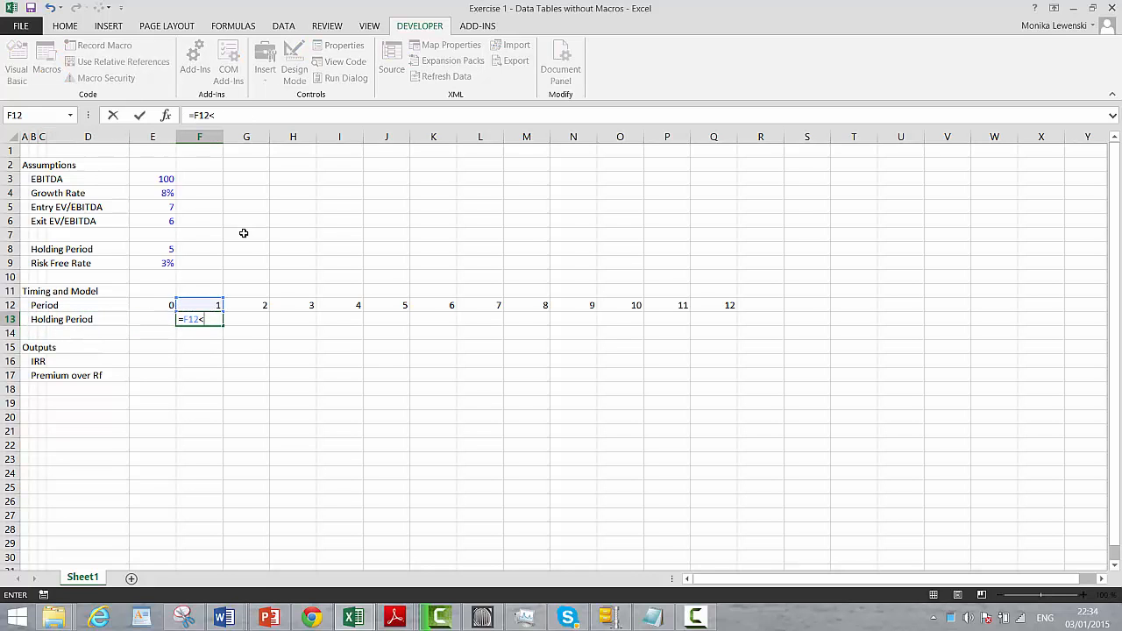
text(=)
key(Up)
key(Up)
key(Up)
key(Up)
key(Up)
key(Left)
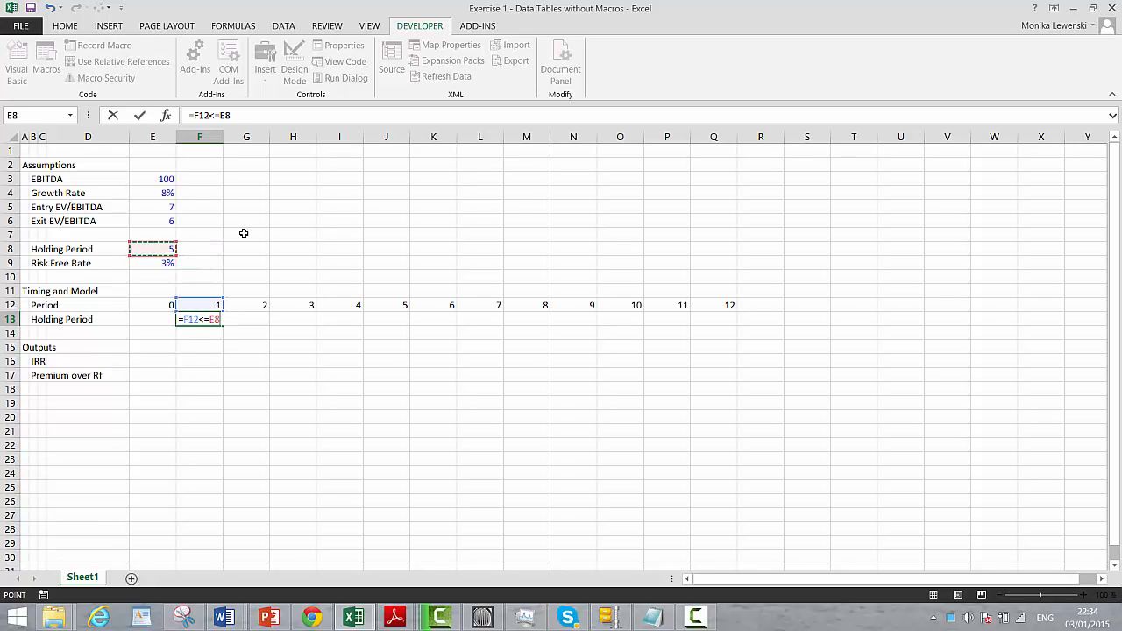
key(F4)
key(ctrl+Return)
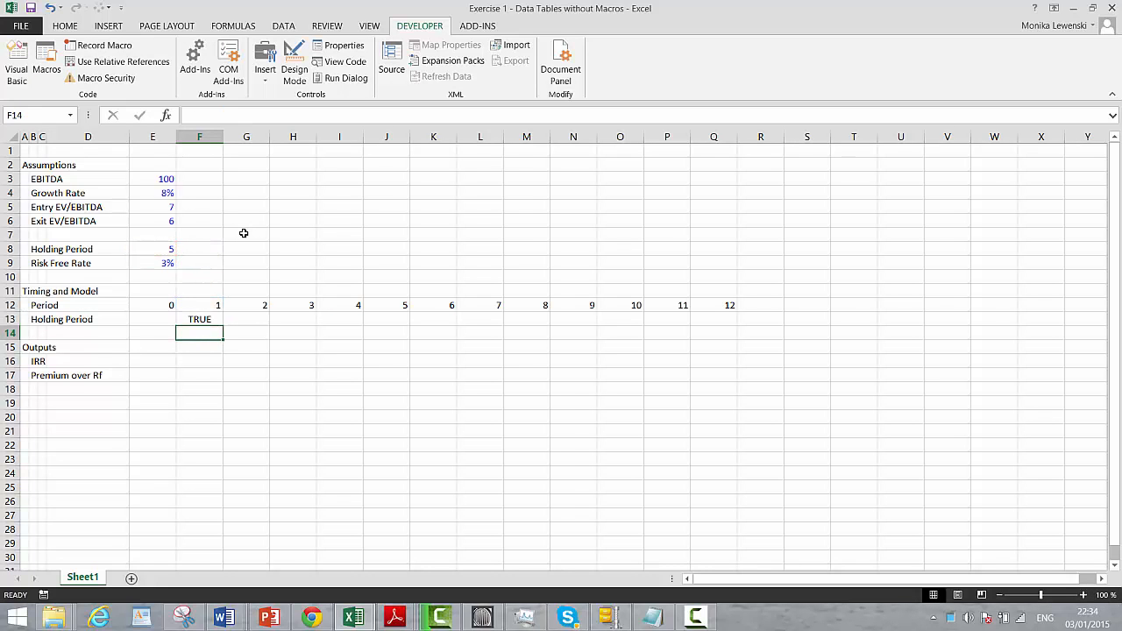
key(ctrl+shift+r)
Insert a row at row 14 and enter the label Terminal Period in B14
key(Down)
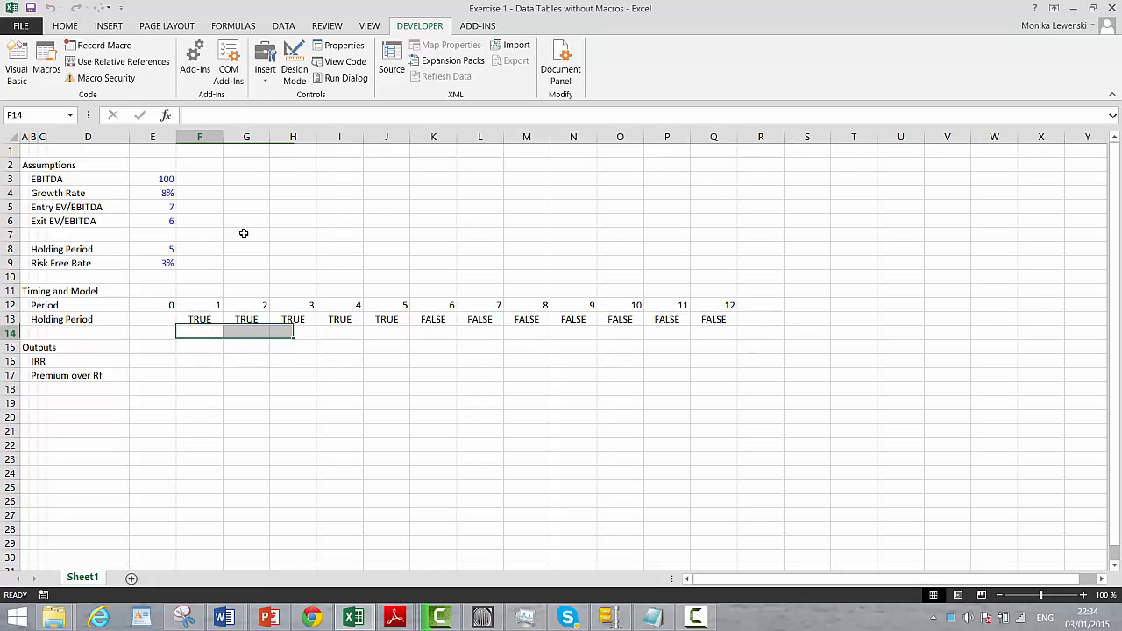
key(Left)
key(Left)
key(Left)
key(Left)
key(shift+space)
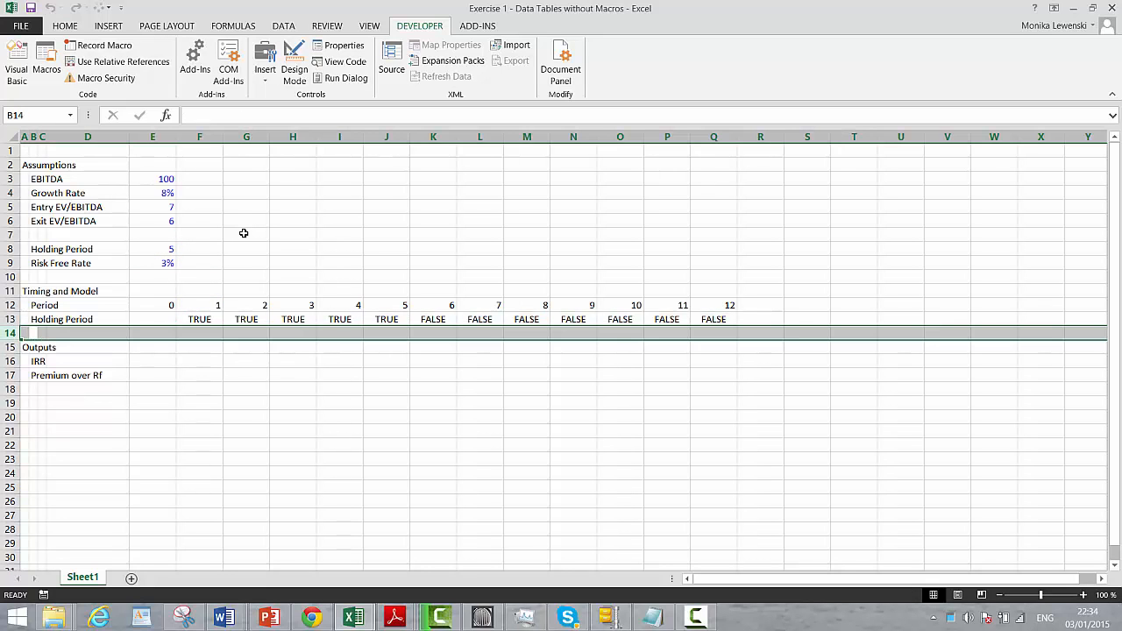
key(ctrl+shift+plus)
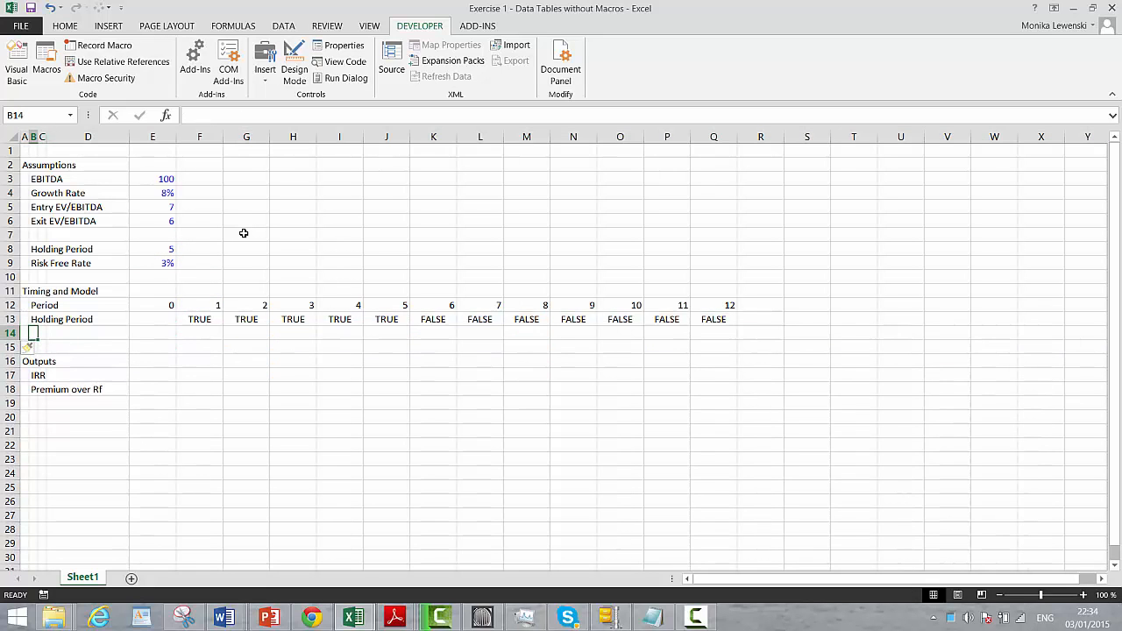
text(Terminal )
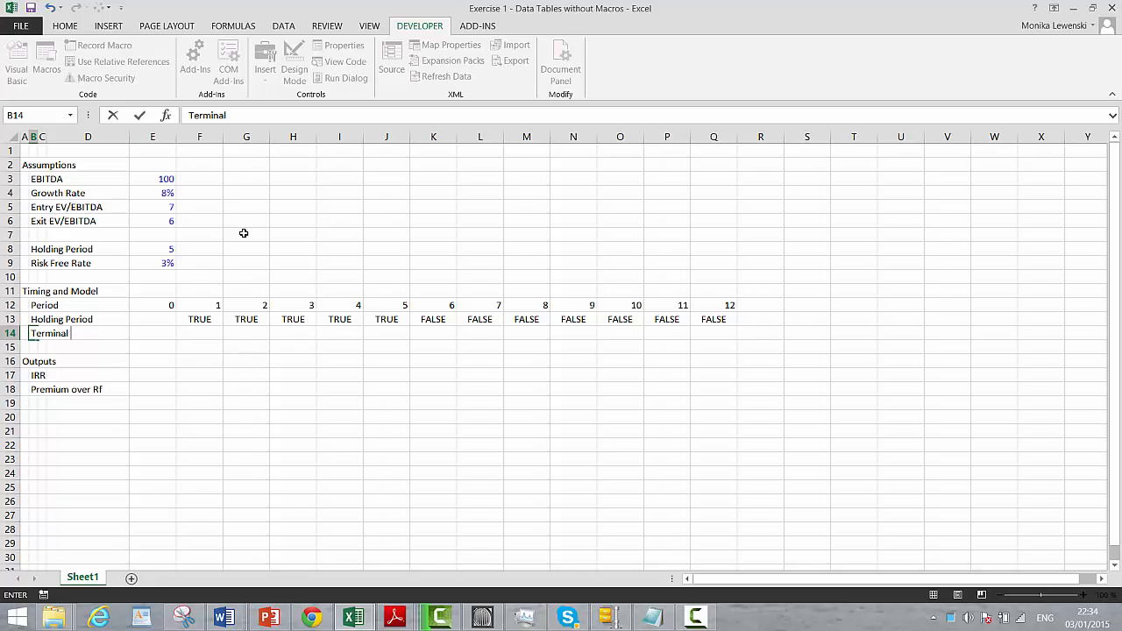
text(Period)
key(Return)
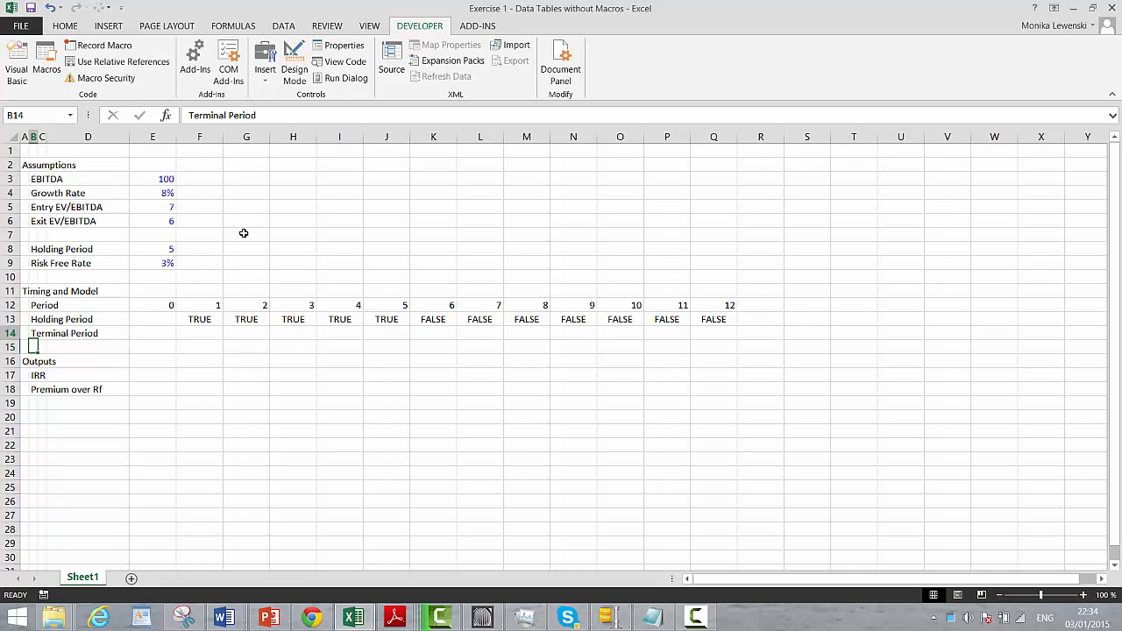
Enter the terminal period flag =F12=$E$8 in F14 and copy it across to Q14
key(Up)
key(Right)
key(Right)
key(Right)
key(Right)
text(=)
key(Up)
key(Up)
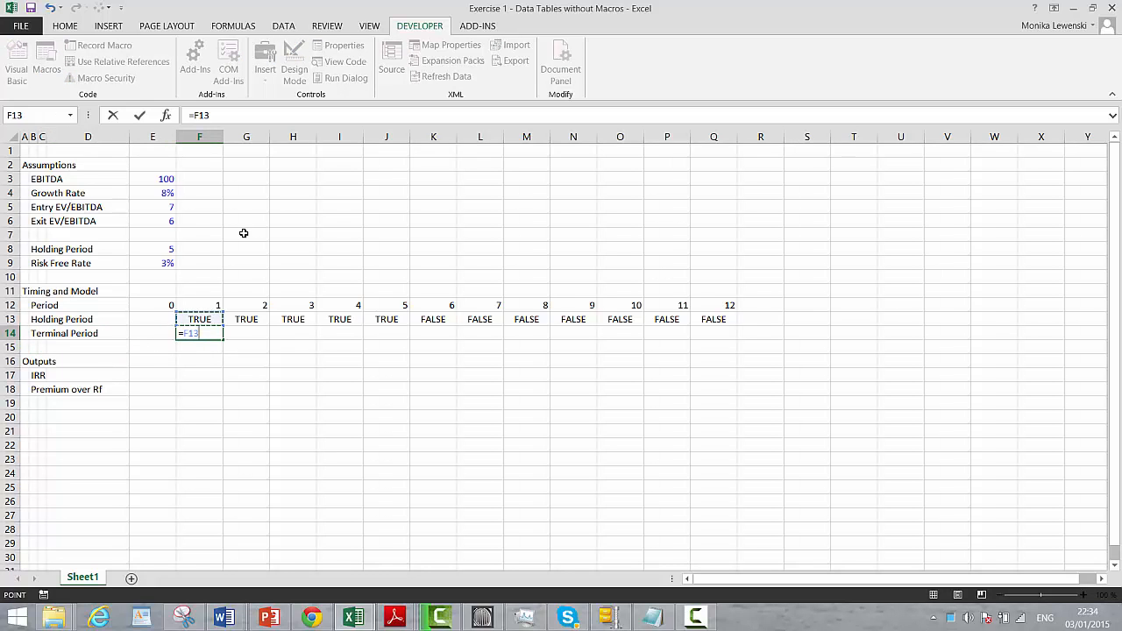
text(=)
key(Up)
key(Up)
key(Up)
key(Up)
key(Up)
key(Up)
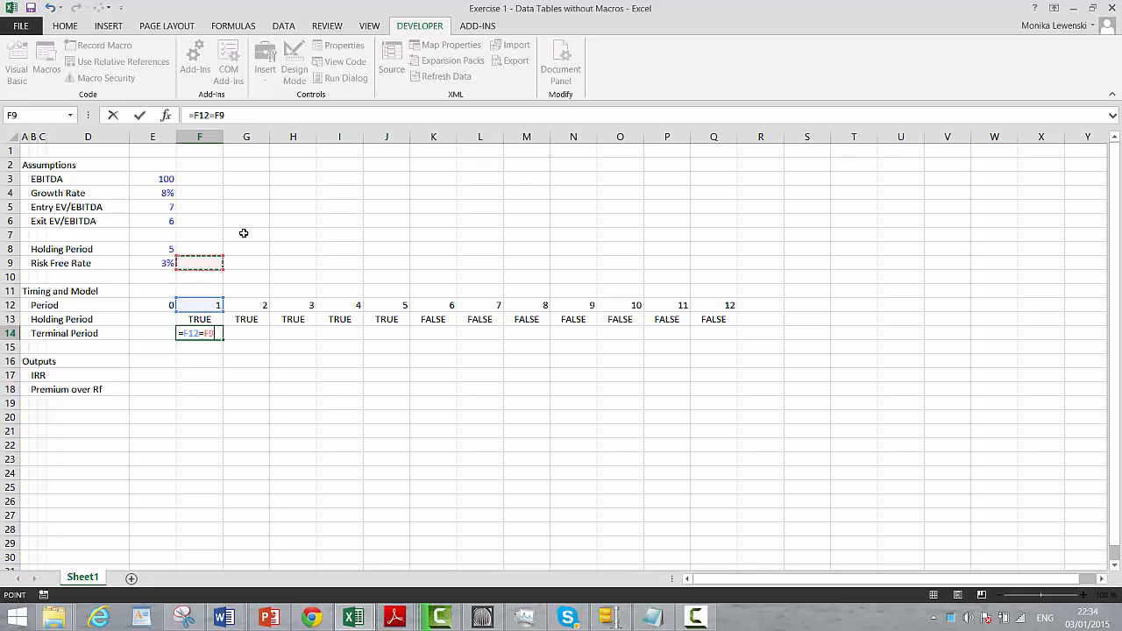
key(Left)
key(F4)
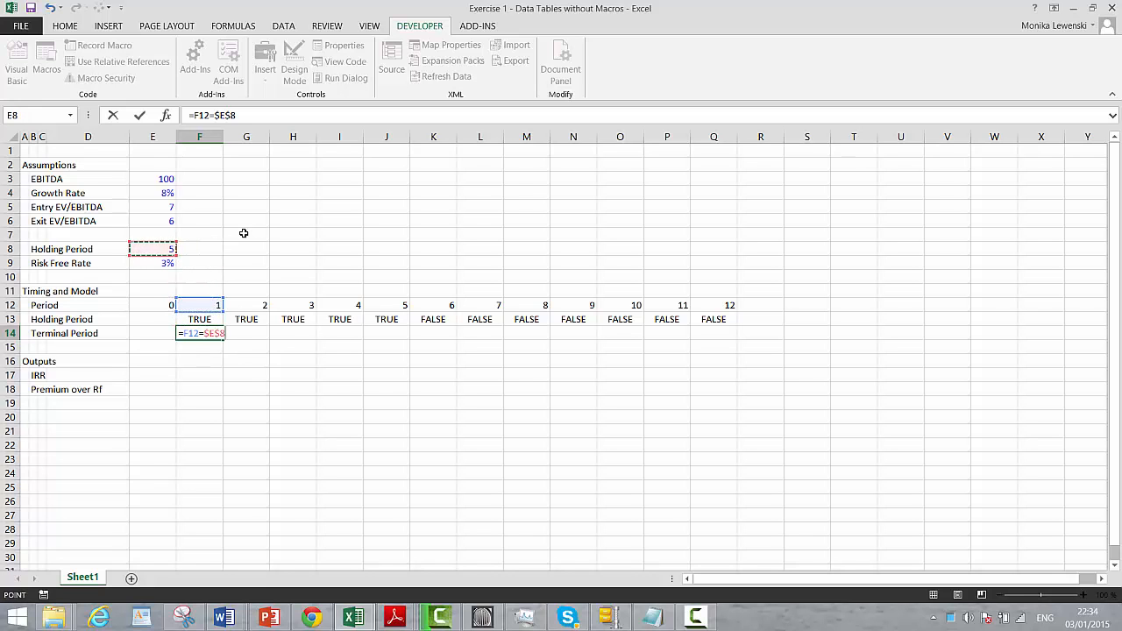
key(Return)
key(Up)
key(ctrl+shift+r)
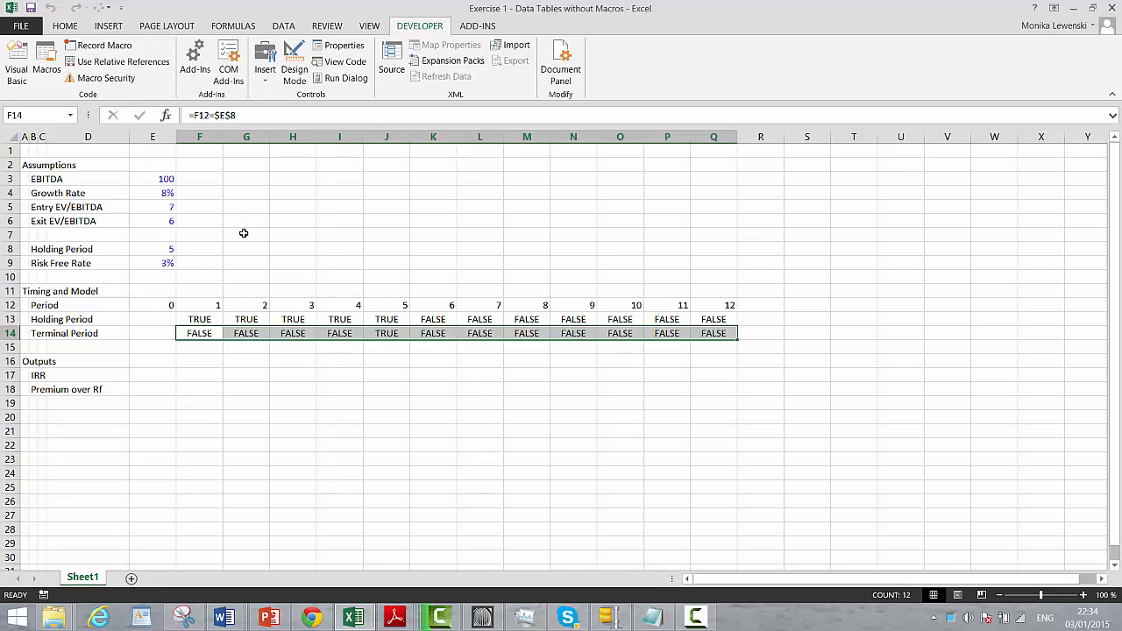
Insert two rows at row 15, above the Outputs section
key(Down)
key(Left)
key(Left)
key(Left)
key(Left)
key(shift+space)
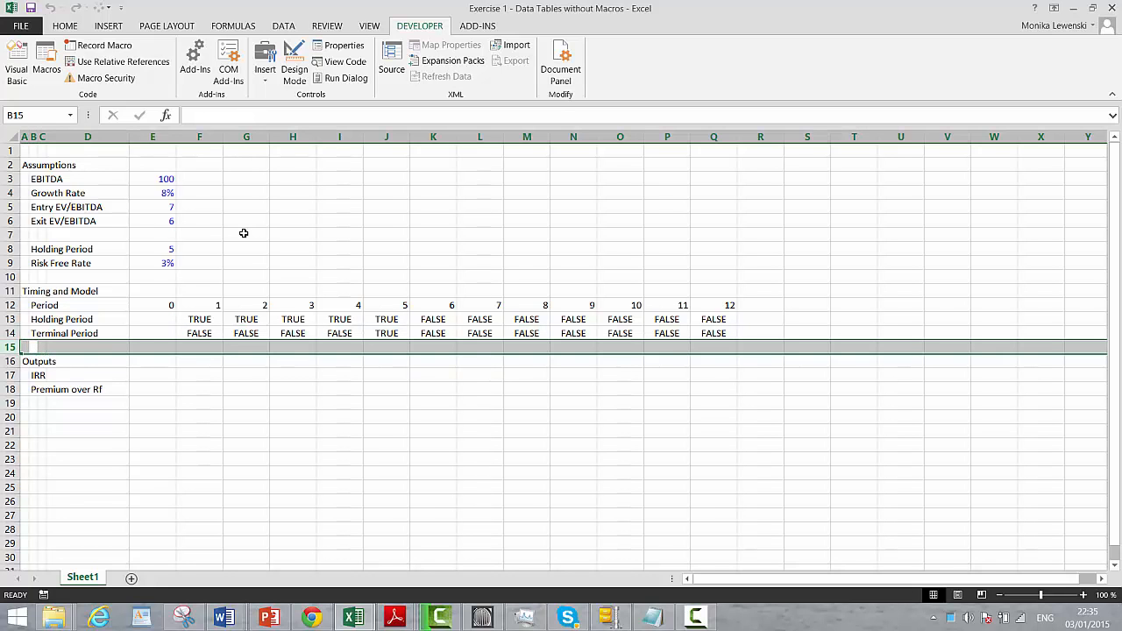
key(ctrl+shift+plus)
key(ctrl+shift+plus)
Enter the label EBITDA in B16, leaving row 15 blank
key(Right)
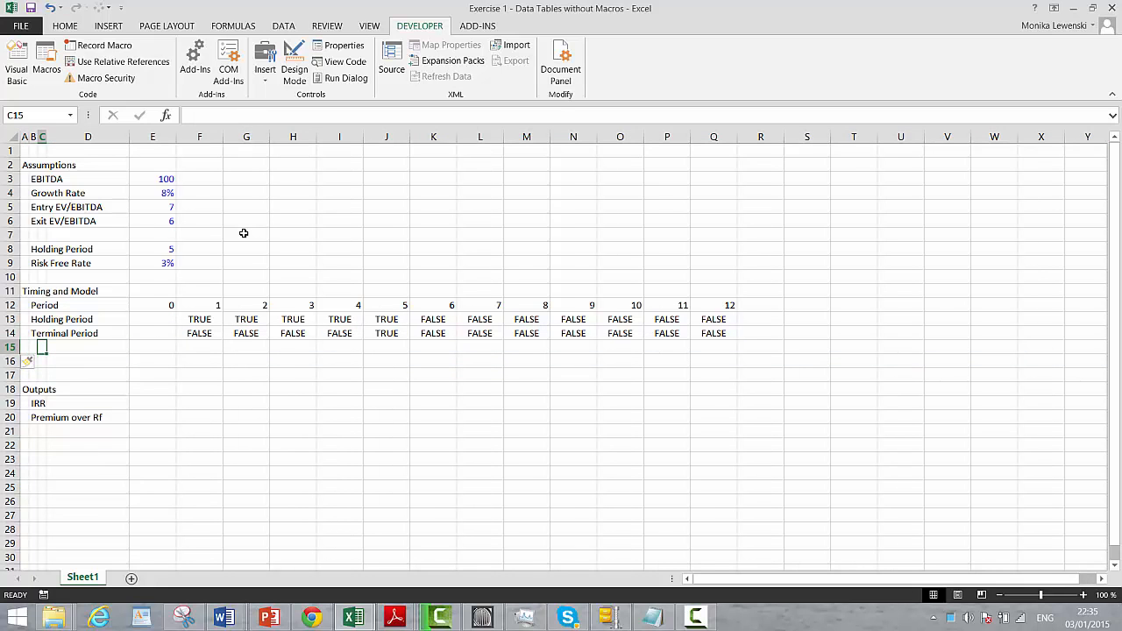
key(Down)
key(Left)
text(EBITDA)
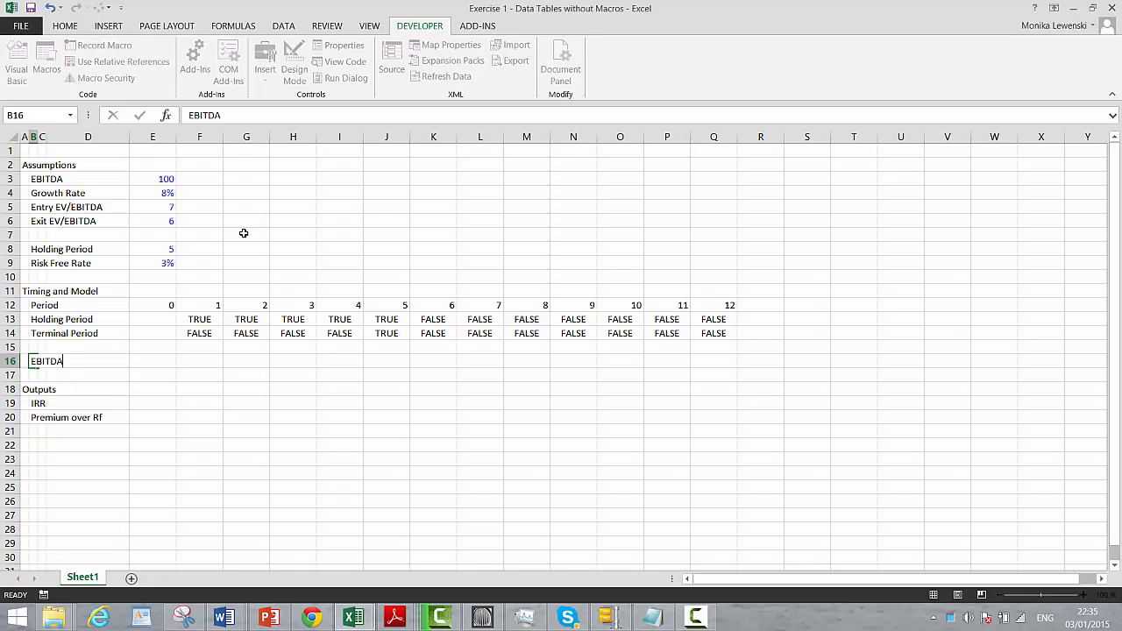
key(Return)
Link the period 0 EBITDA in E16 to the EBITDA assumption with =E3
key(Up)
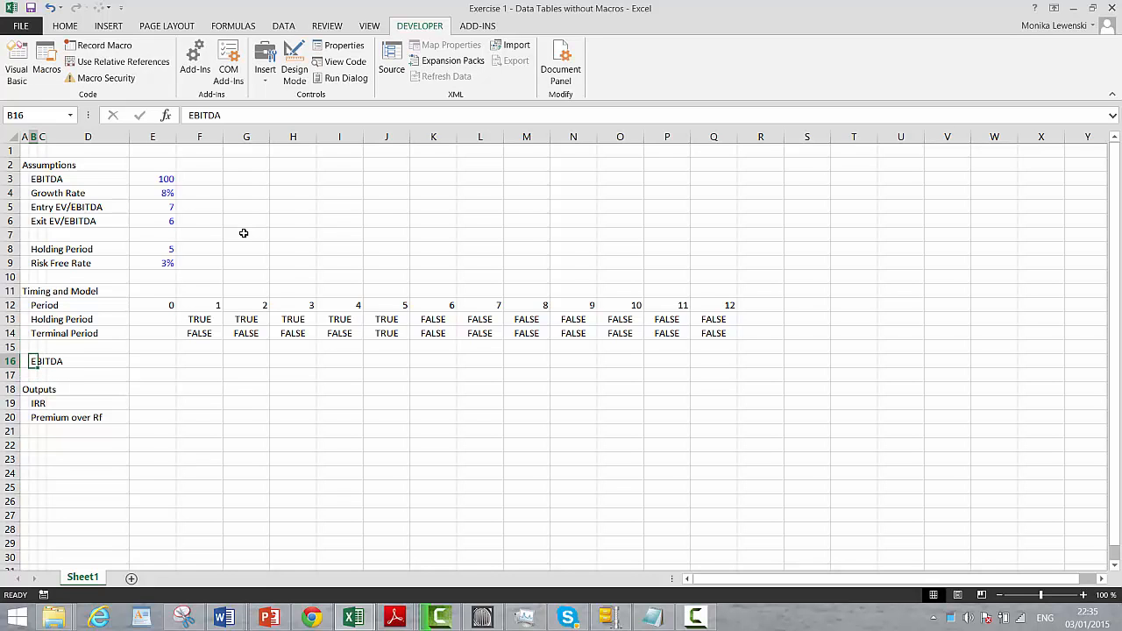
key(Right)
key(Right)
key(Right)
text(=)
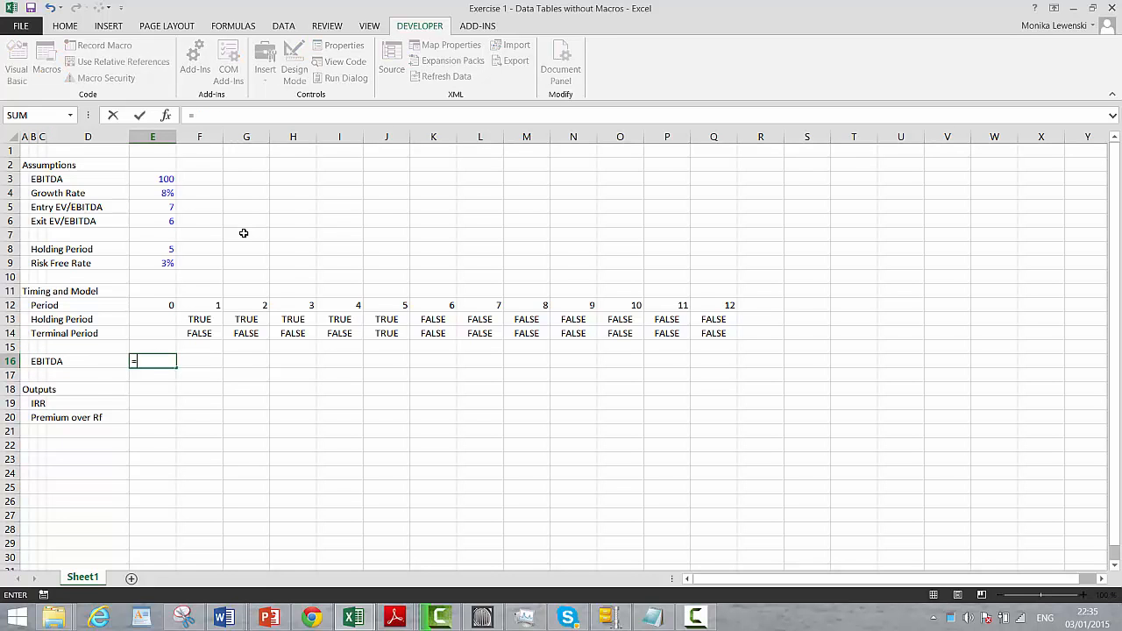
key(Up)
key(Up)
key(Up)
key(Up)
key(Up)
key(Up)
key(Up)
key(Up)
key(Up)
key(Up)
key(Up)
key(Up)
key(Up)
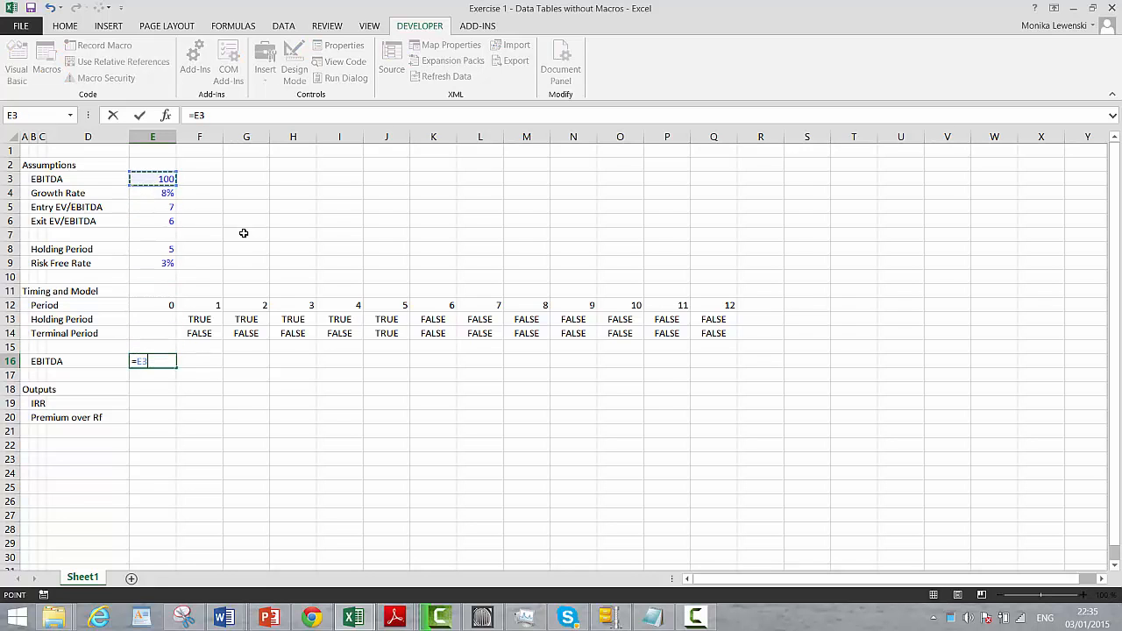
key(Return)
Enter the period 1 EBITDA formula =E16*(1+$E$4)*F13 in F16, growing EBITDA only while the holding period flag applies
key(Up)
key(Right)
text(=)
key(Left)
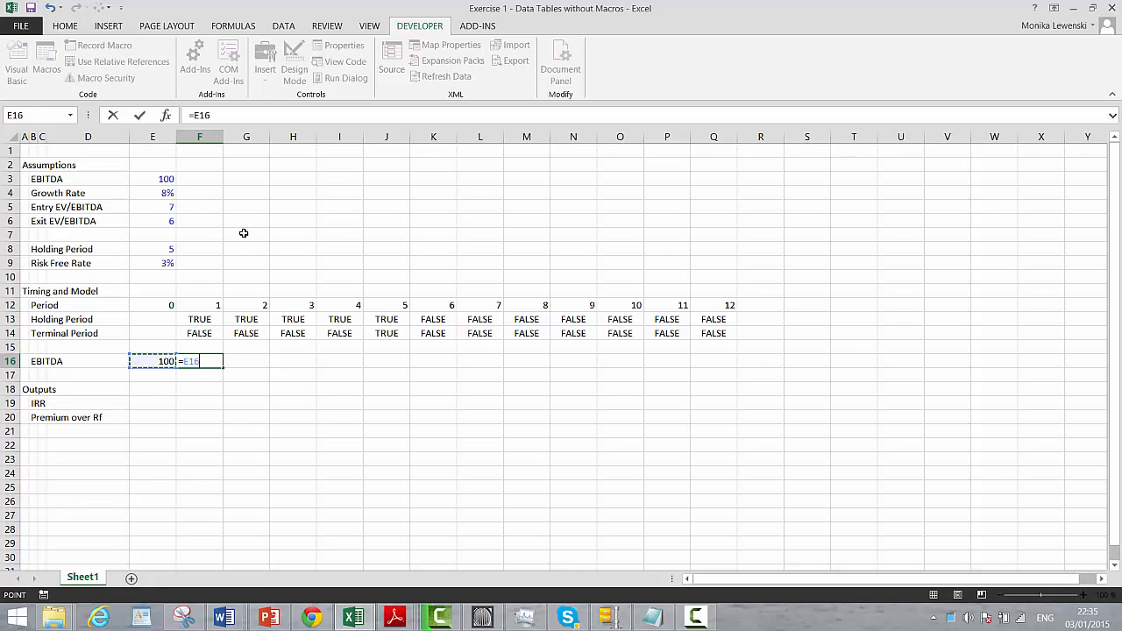
text(*(1+)
key(Up)
key(Up)
key(Up)
key(Up)
key(Up)
key(Up)
key(Up)
key(Up)
key(Up)
key(Up)
key(Up)
key(Up)
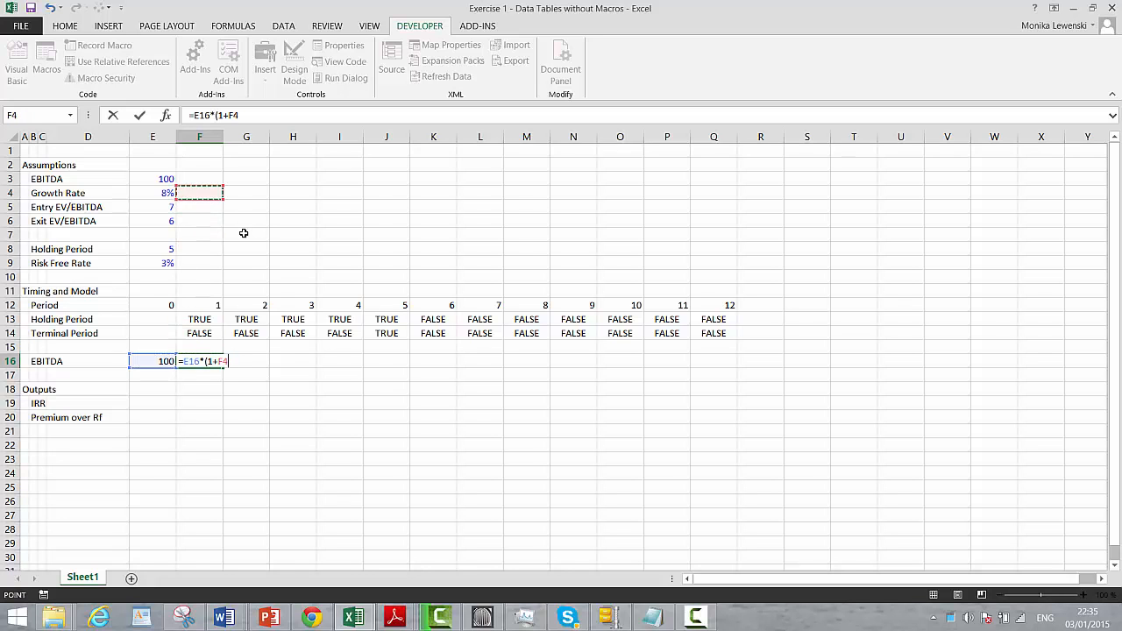
key(Left)
key(F4)
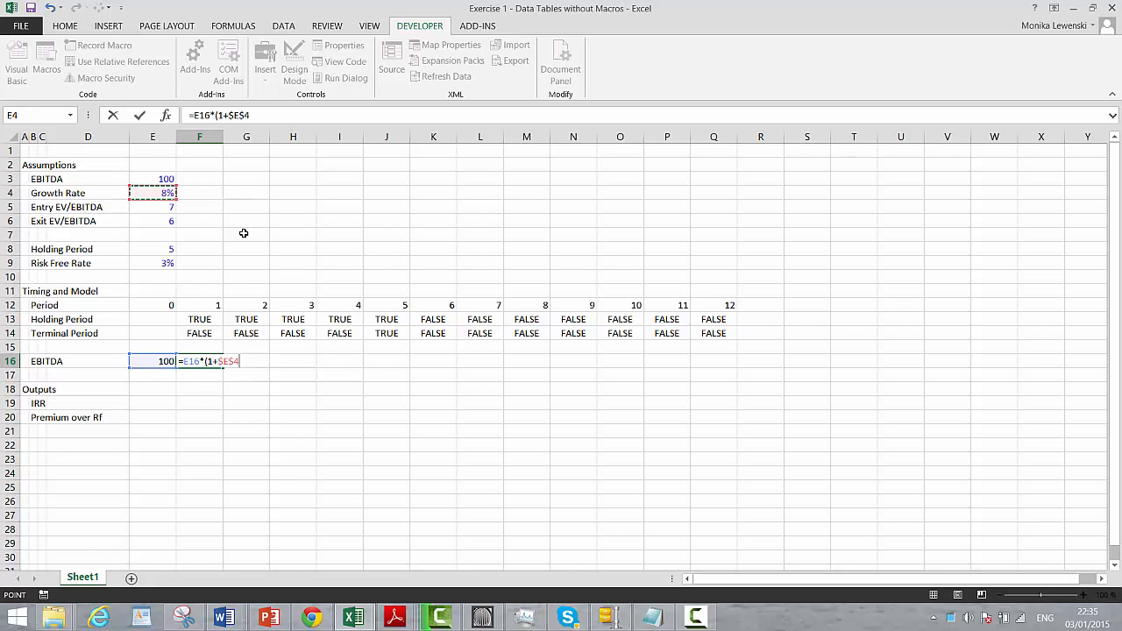
text()*)
key(Up)
key(Up)
key(Up)
key(ctrl+Return)
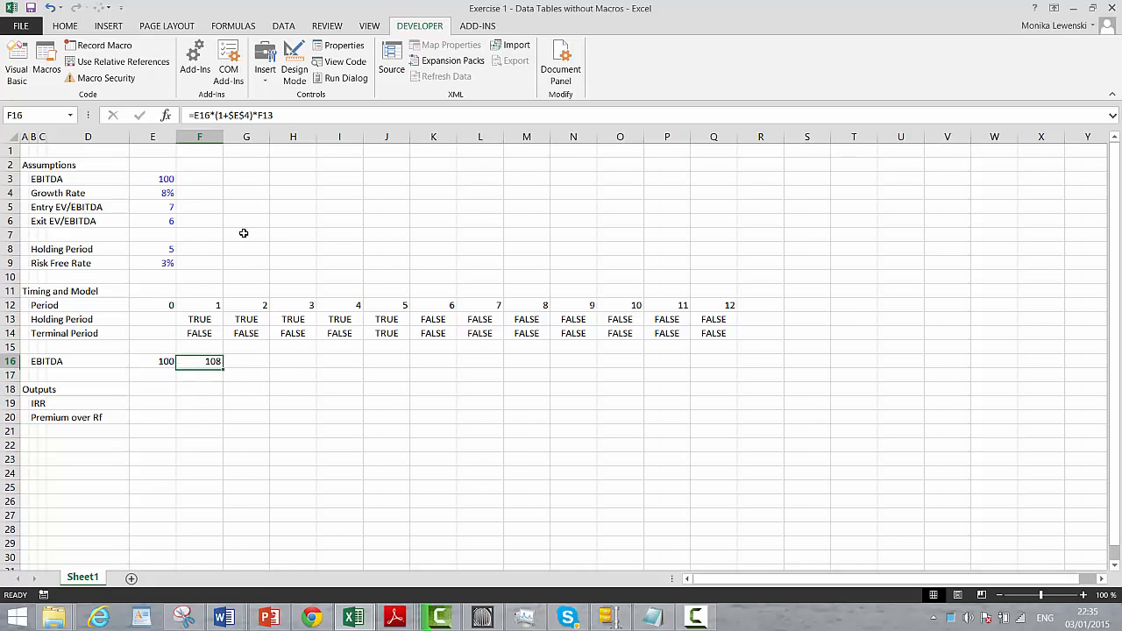
Fill the EBITDA formula from F16 across to Q16 and format the range with thousands separators and two decimals
key(shift+Right)
key(shift+Right)
key(shift+Right)
key(shift+Right)
key(shift+Right)
key(shift+Right)
key(shift+Right)
key(shift+Right)
key(shift+Right)
key(shift+Right)
key(shift+Right)
key(ctrl+r)
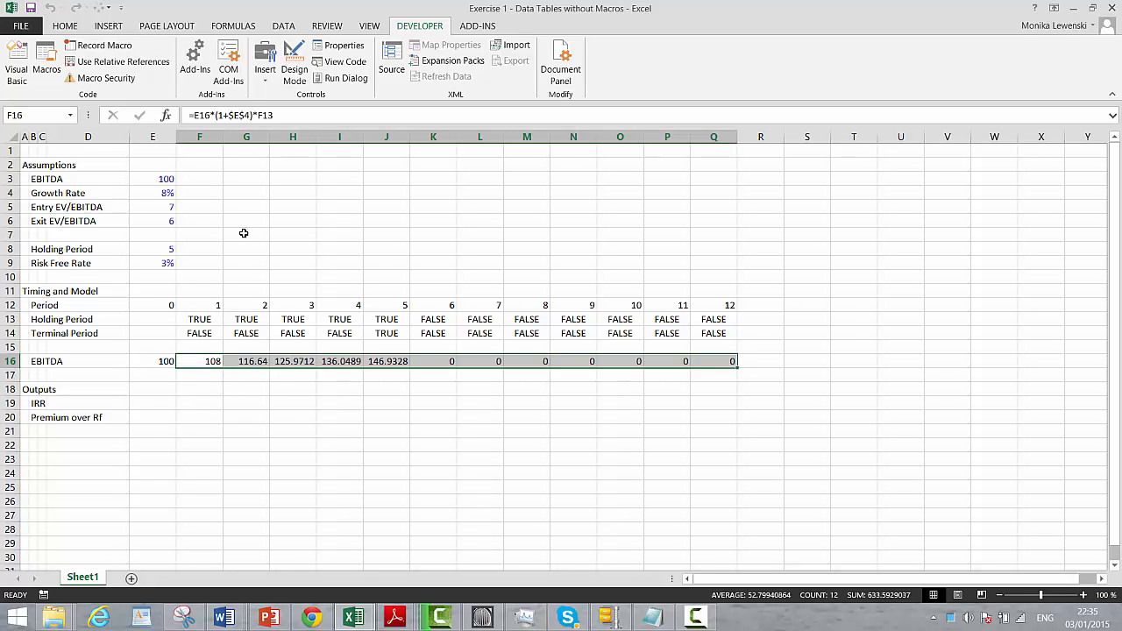
key(ctrl+shift+1)
Insert a row at row 17 below EBITDA and label it Terminal Proceeds in B17
key(Down)
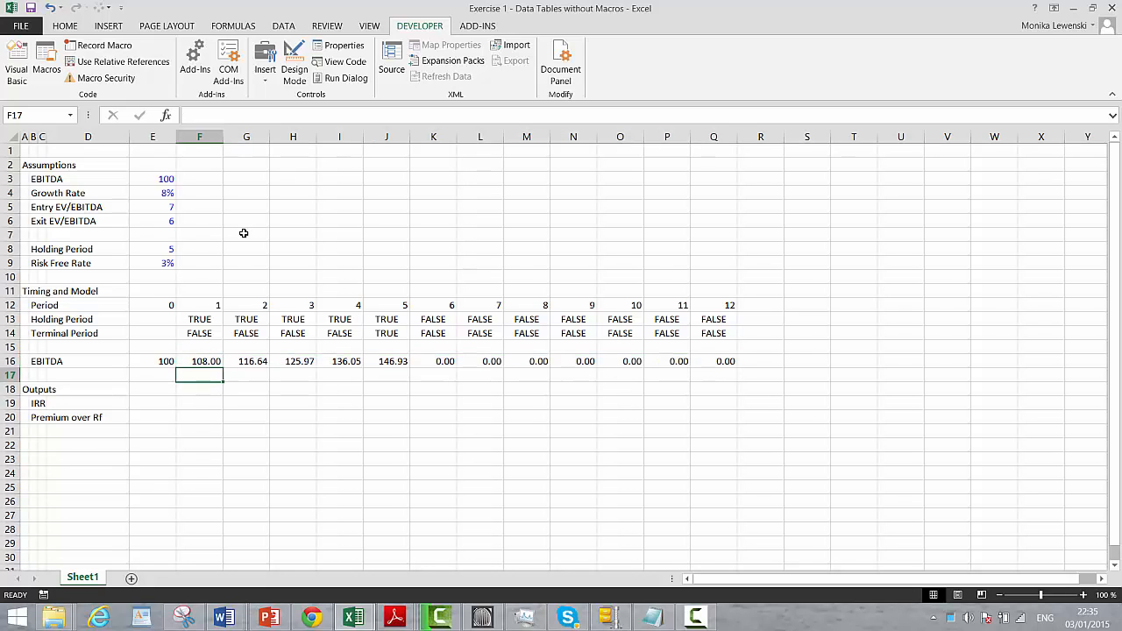
key(Left)
key(Left)
key(Left)
key(Left)
key(shift+space)
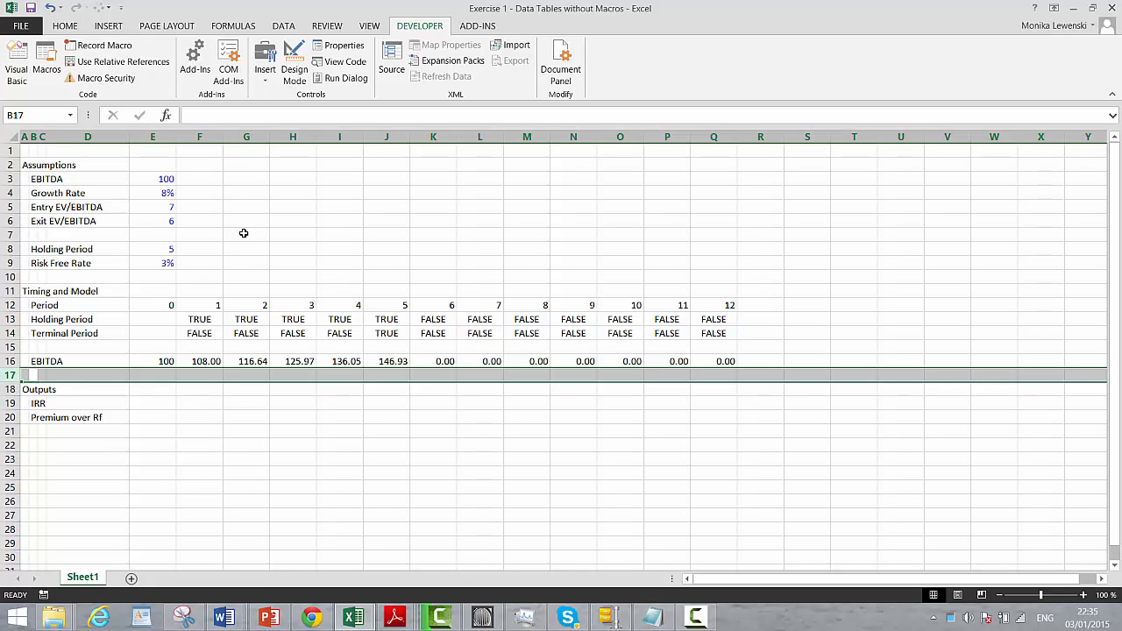
key(ctrl+plus)
key(shift+BackSpace)
text(Ter)
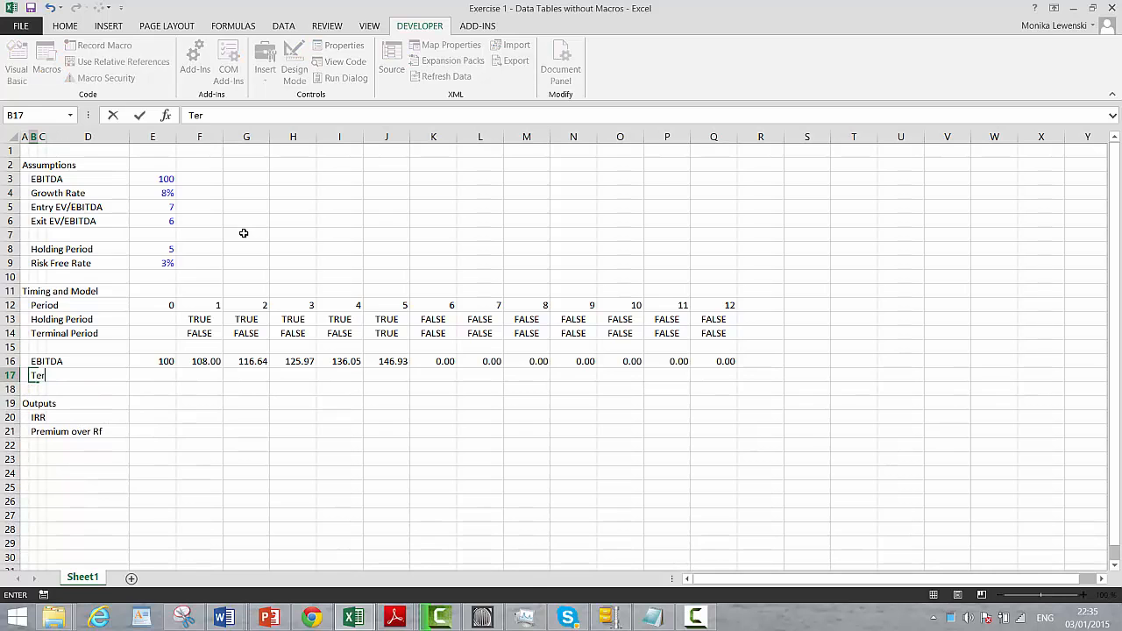
text(minal Proceeds)
Enter the terminal proceeds formula =F16*$E$6*F14 in F17 and fill it across to Q17
key(Right)
key(Right)
key(Right)
key(Right)
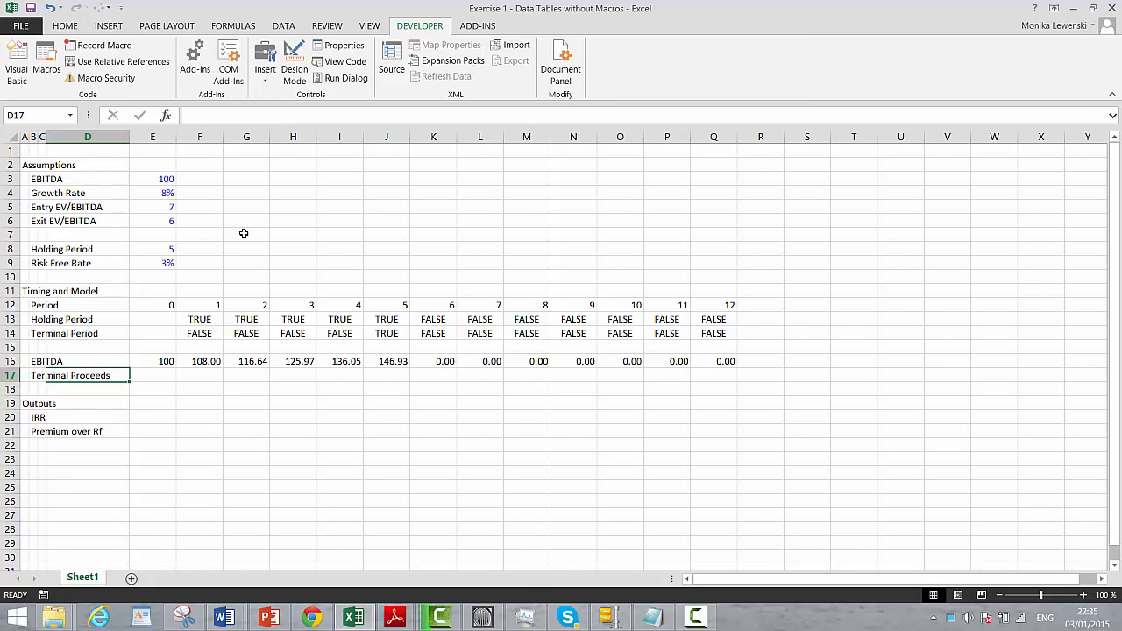
key(Left)
key(Left)
key(Right)
key(Right)
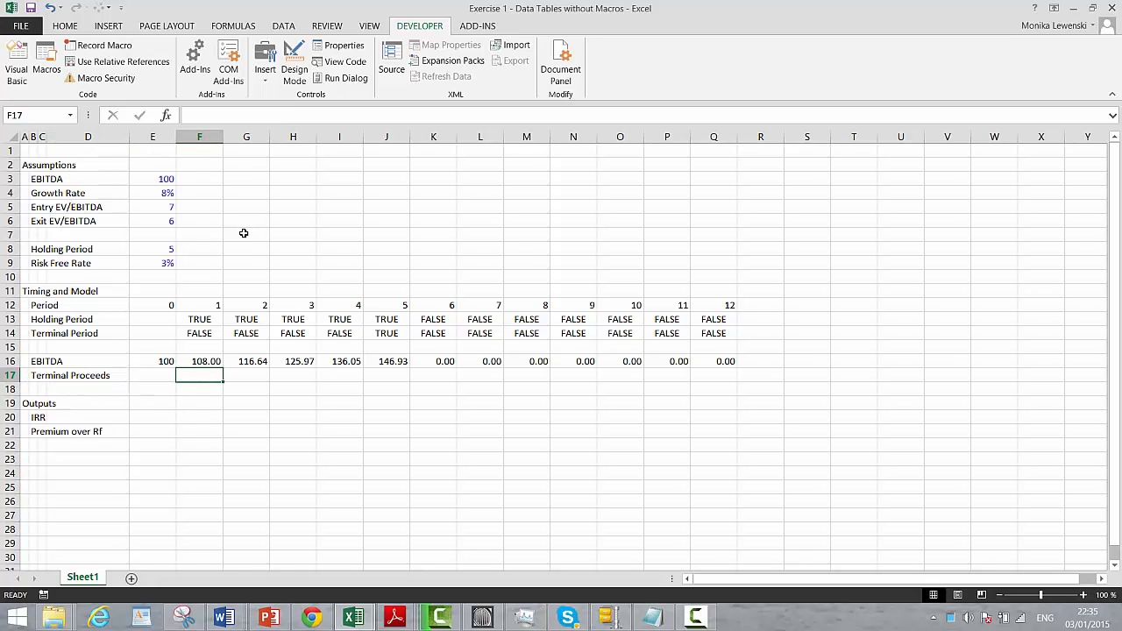
text(=)
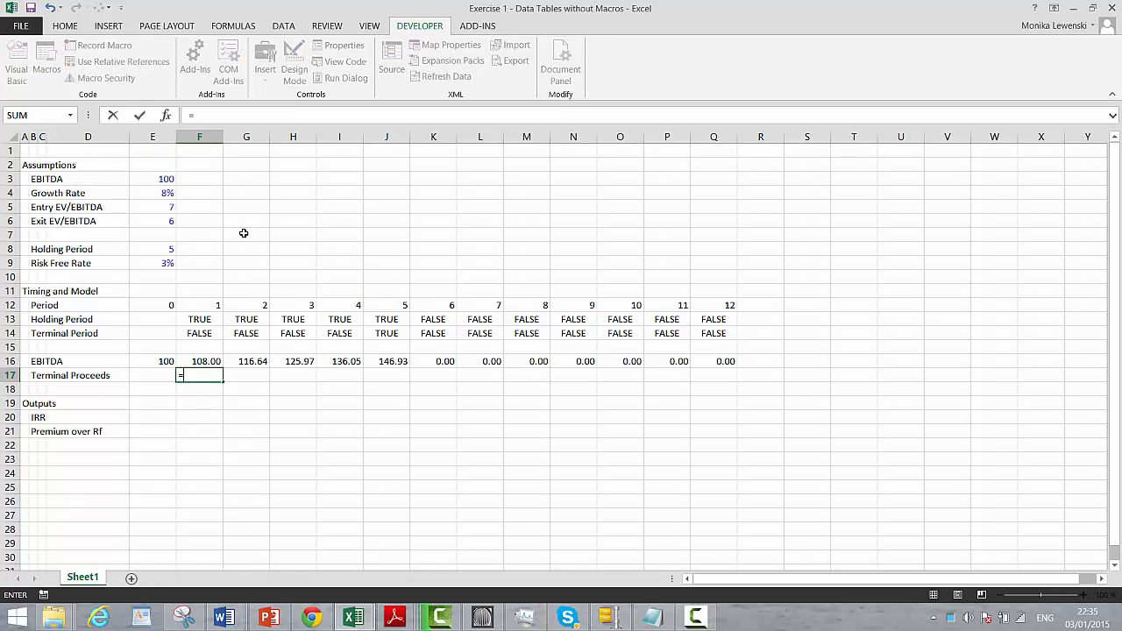
key(Up)
text(*)
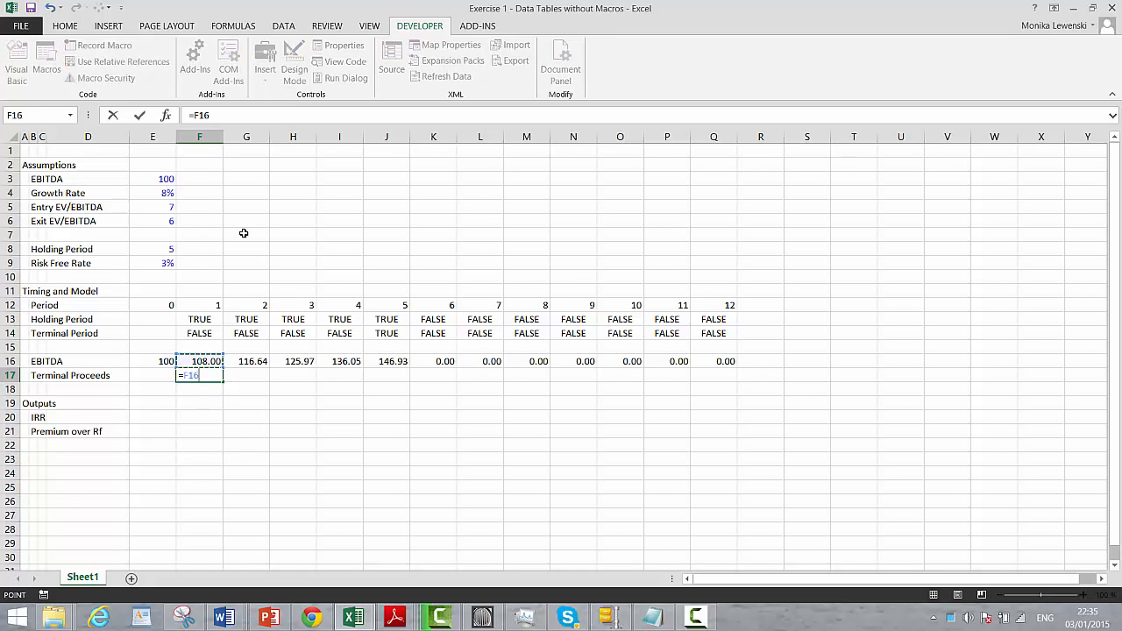
key(Up)
key(Up)
key(Up)
key(Up)
key(Up)
key(Up)
key(Up)
key(Up)
key(Up)
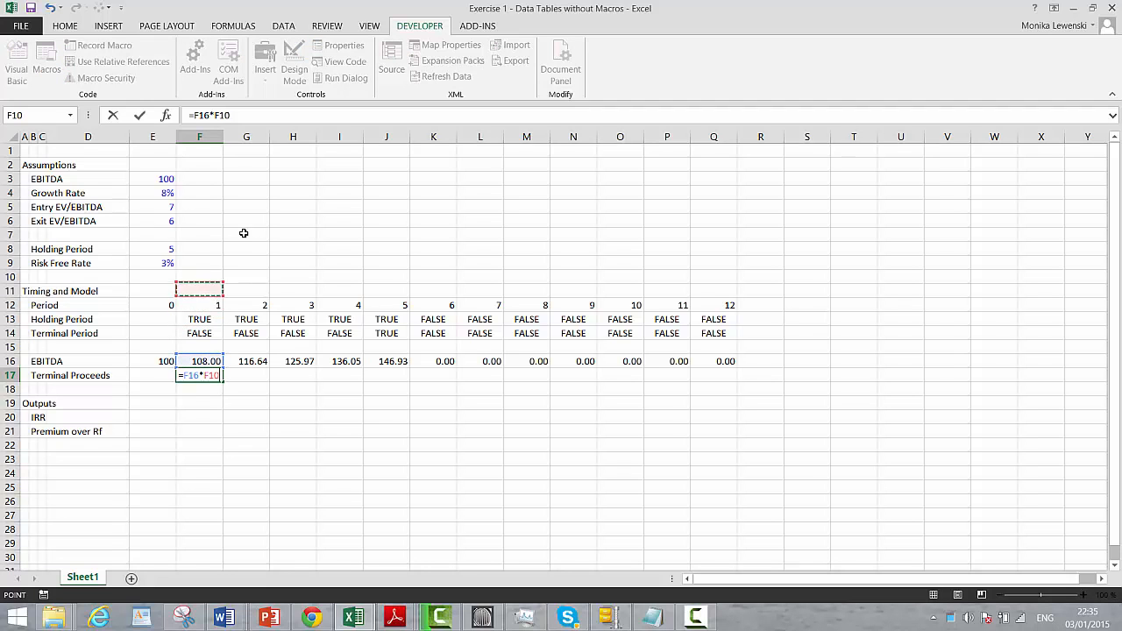
key(Up)
key(Up)
key(Left)
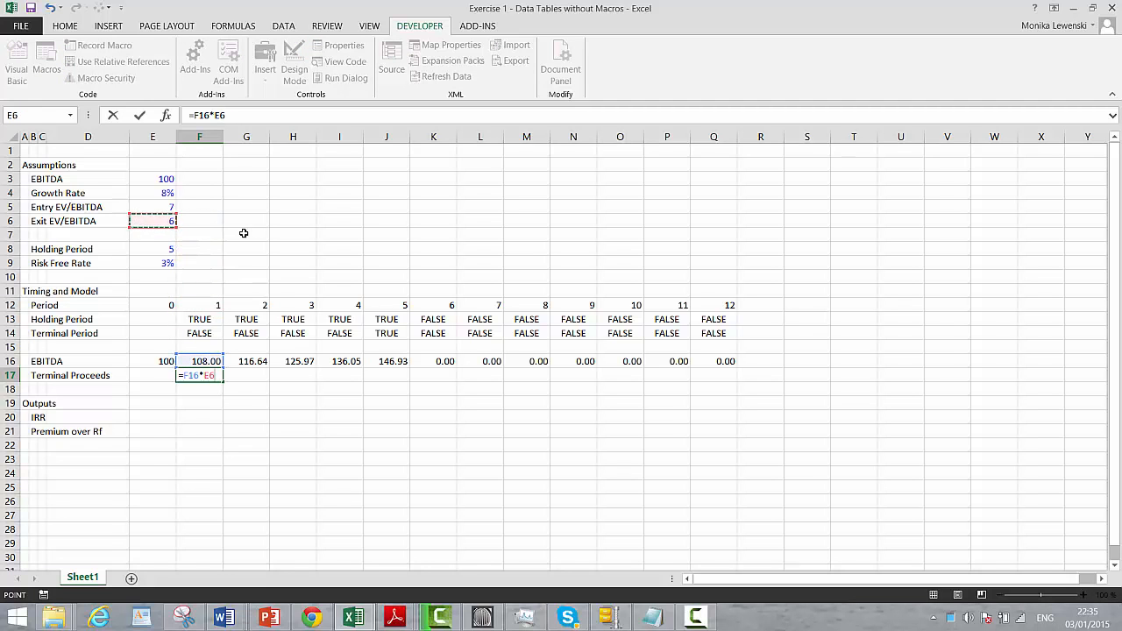
key(F4)
text(*)
key(Up)
key(Up)
key(Up)
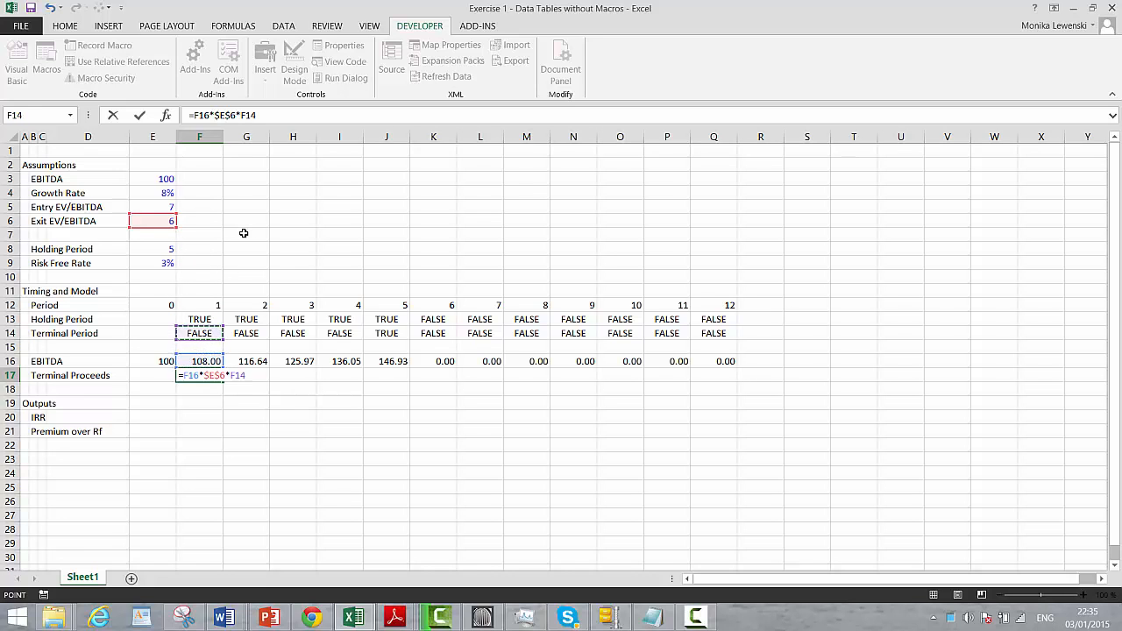
key(Return)
key(Up)
key(ctrl+shift+r)
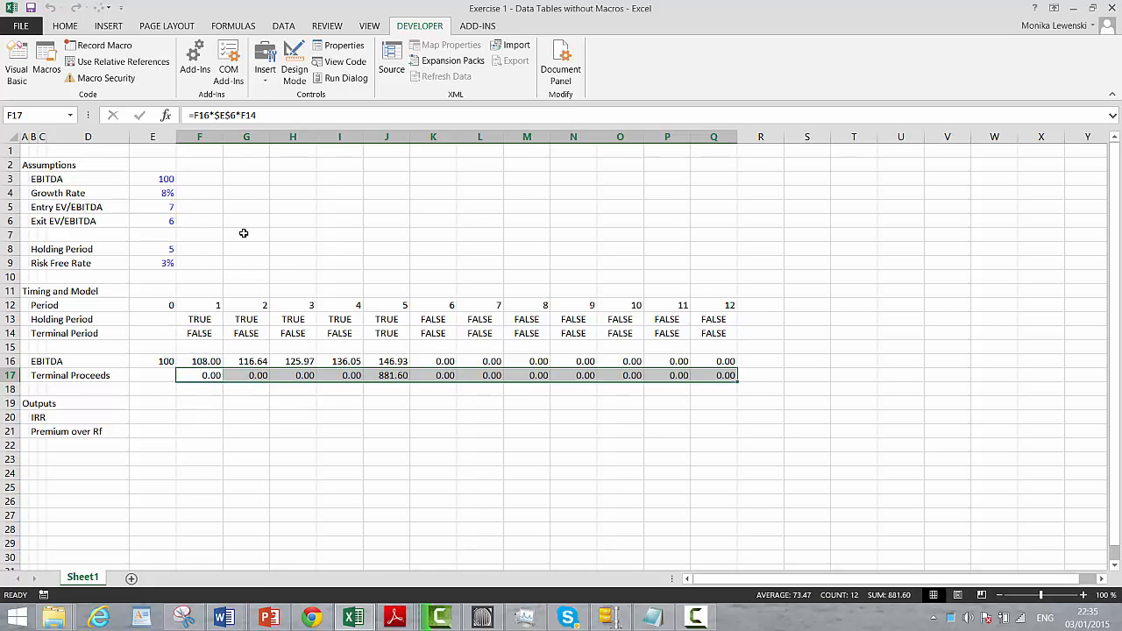
Insert two rows at row 18 and enter the label Purchase Price in B18
key(Down)
key(Left)
key(Left)
key(Left)
key(Left)
key(Left)
key(shift+space)
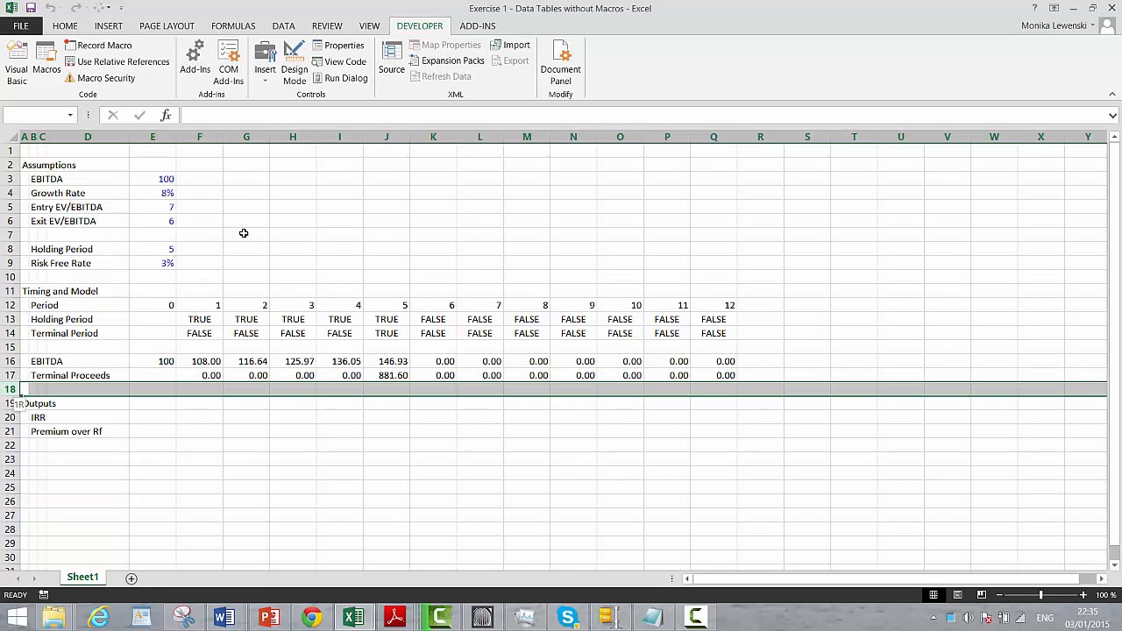
key(ctrl+plus)
key(ctrl+plus)
key(Right)
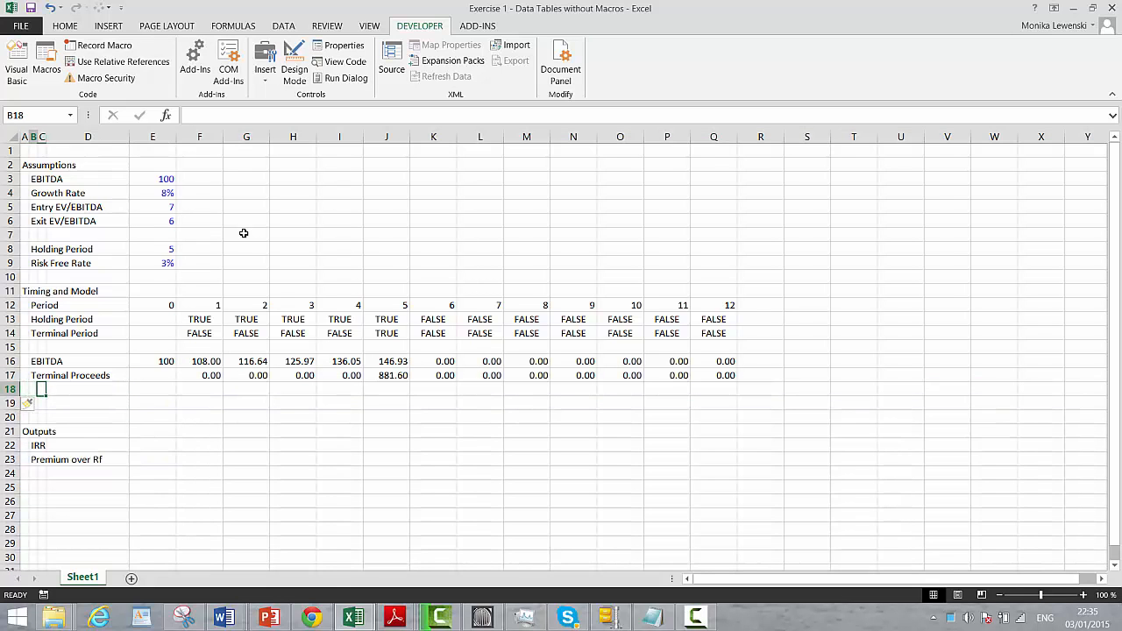
text(Prur)
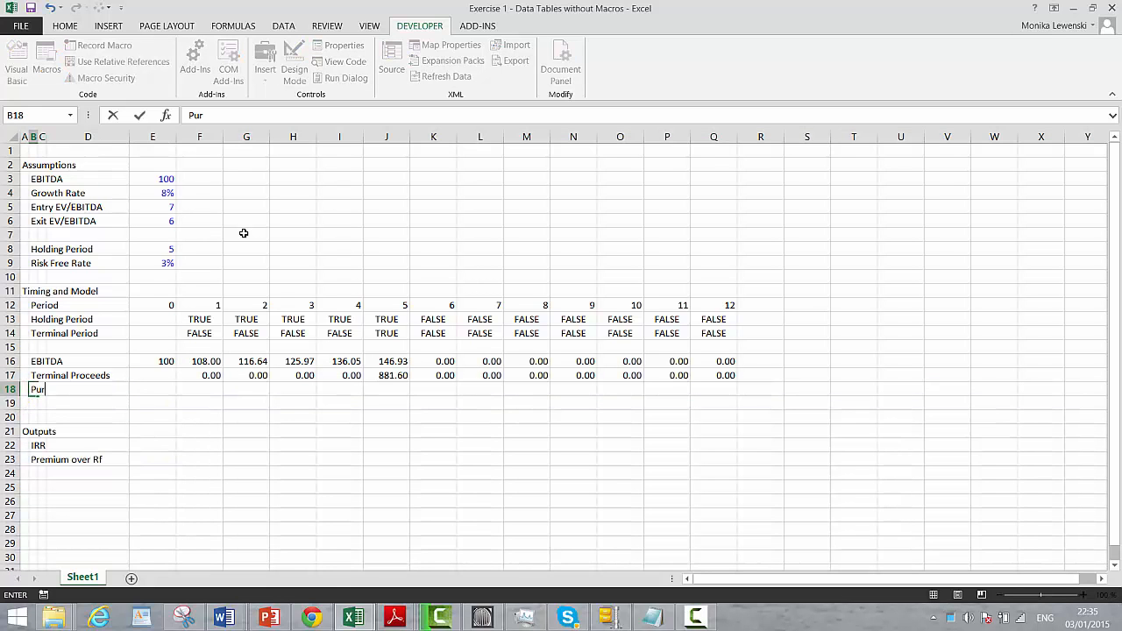
text(chase Price)
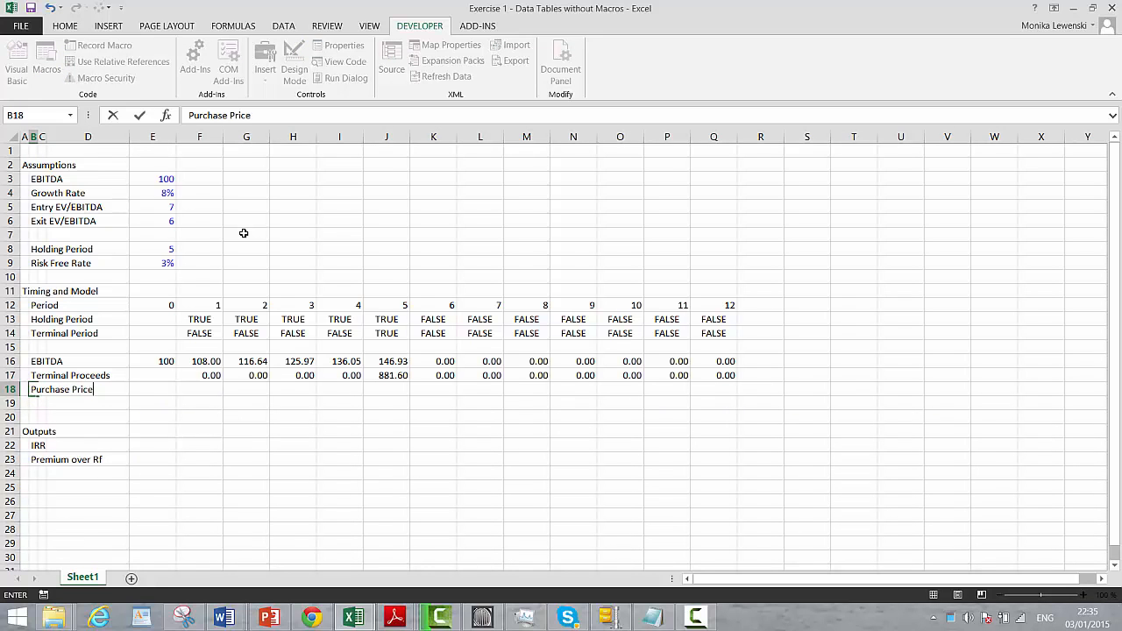
key(Return)
Calculate the purchase price in E18 as the EBITDA assumption times the entry multiple with =E3*E5
key(Up)
key(Right)
key(Right)
key(Right)
text(=)
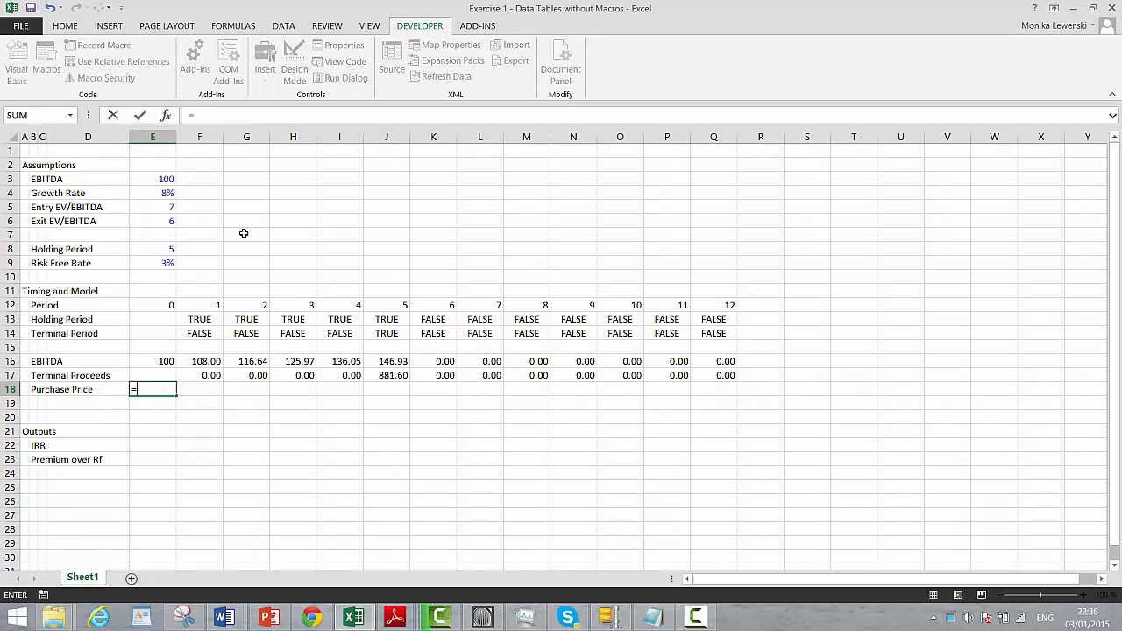
key(Up)
key(Up)
key(Up)
key(Up)
key(Up)
key(Up)
key(Up)
key(Up)
key(Up)
key(Up)
key(Up)
key(Up)
key(Up)
key(Up)
key(Up)
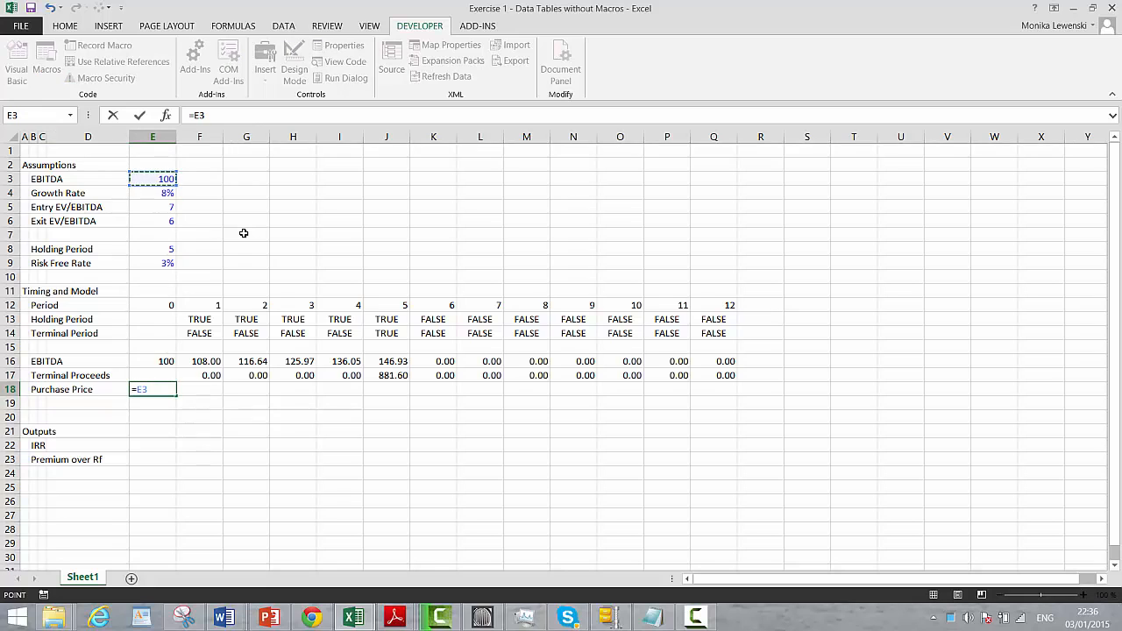
text(*)
key(Down)
key(Up)
key(Up)
key(Up)
key(Up)
key(Up)
key(Up)
key(Up)
key(Up)
key(Up)
key(Up)
key(Up)
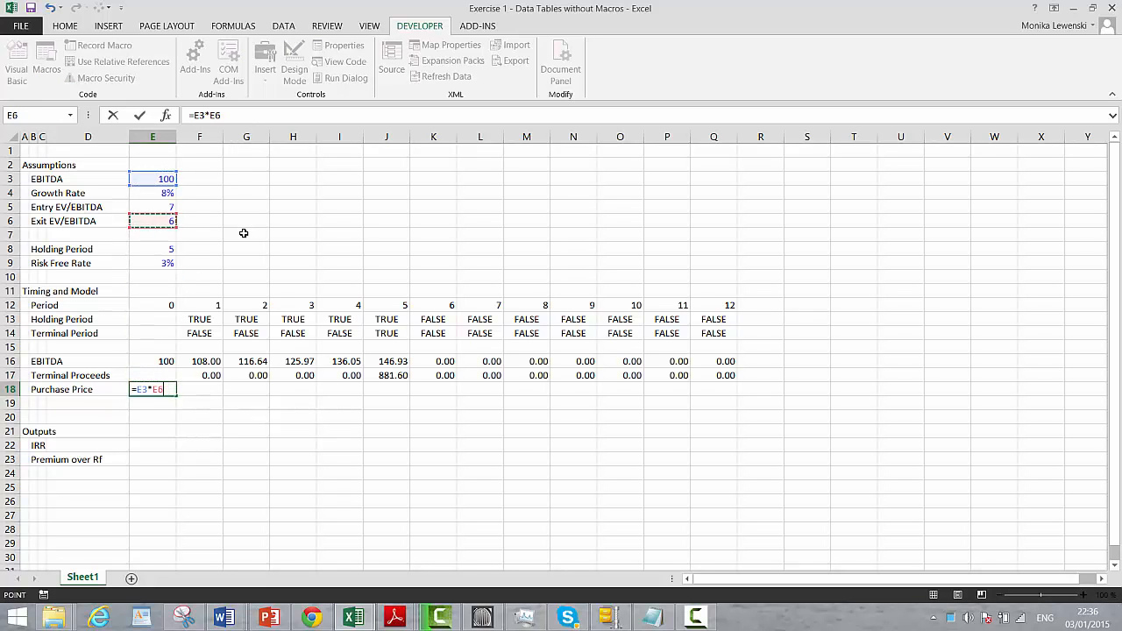
key(Up)
key(Return)
Enter the label Net Cash Flow in B19
key(Left)
key(Left)
key(Left)
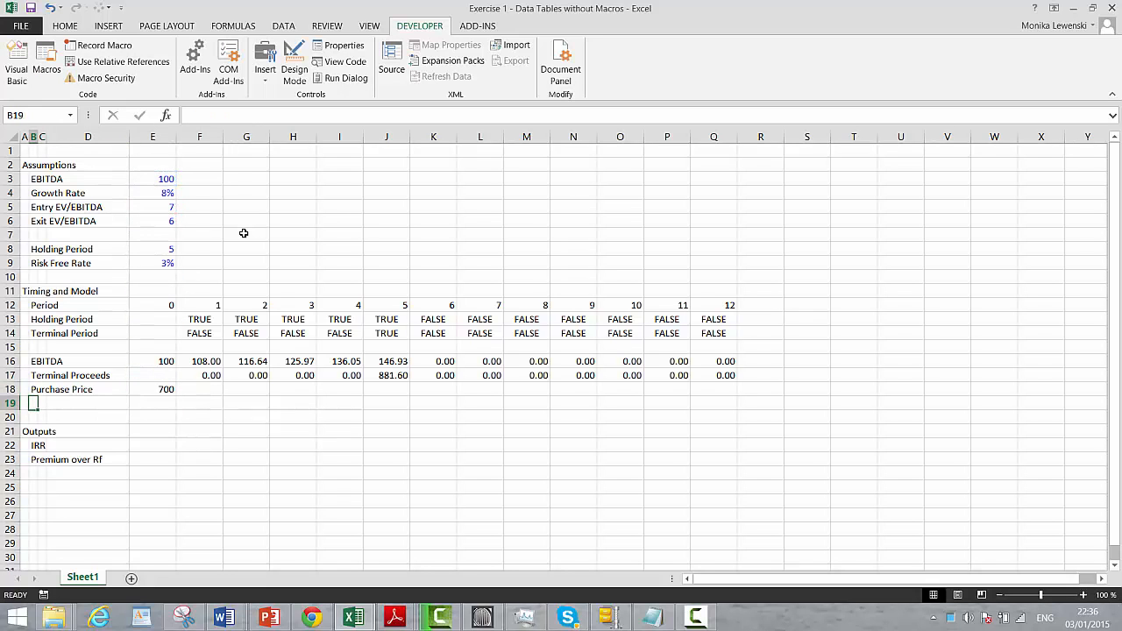
text(Net Cash)
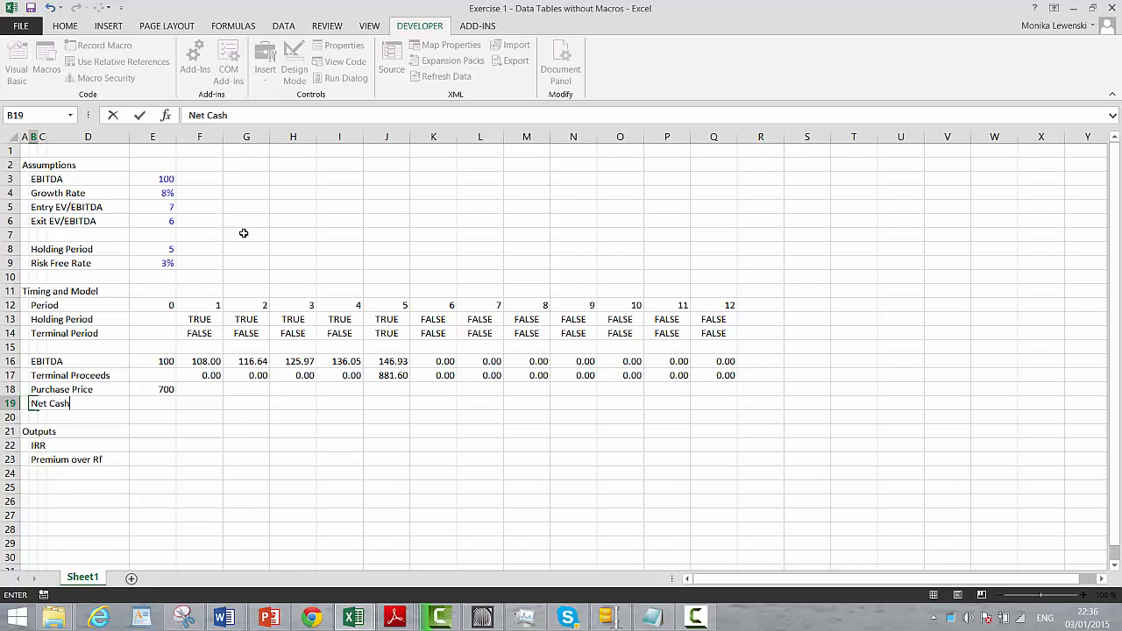
text( Flow)
key(Return)
Enter the period 0 net cash flow in E19 as the negative purchase price with =-E18
key(Up)
key(Right)
key(Right)
key(Right)
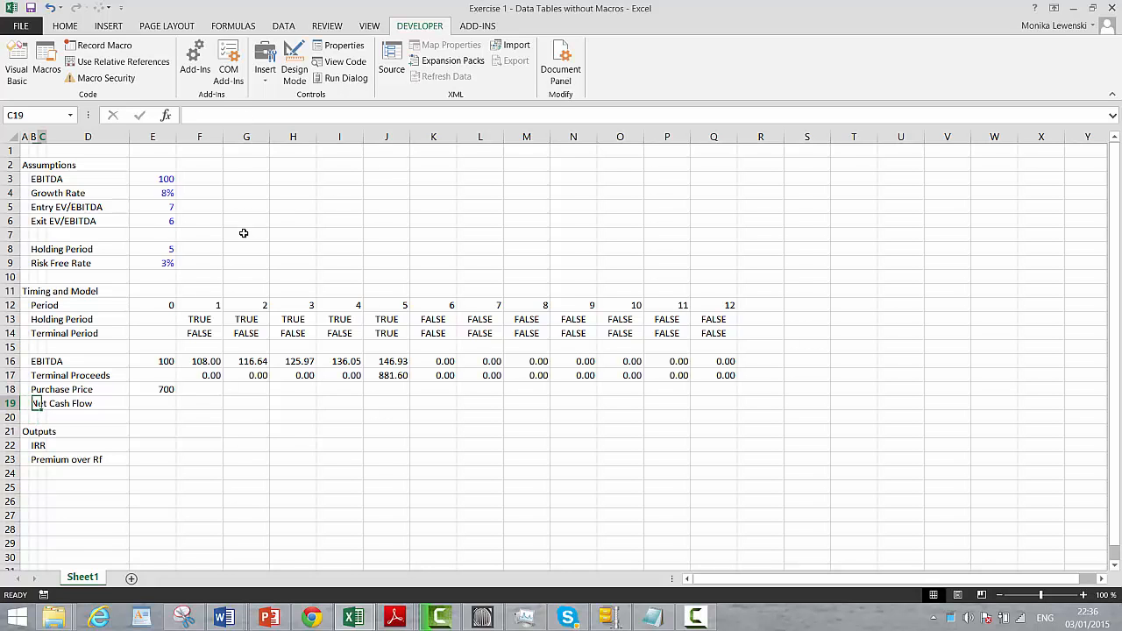
key(Right)
key(Left)
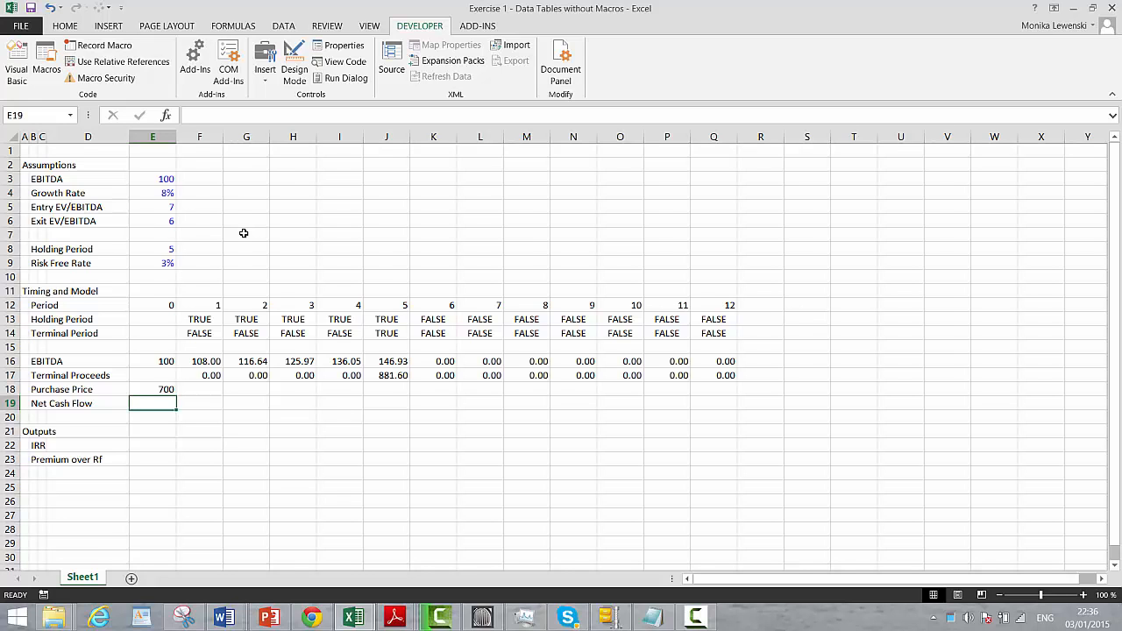
text(=-)
key(Up)
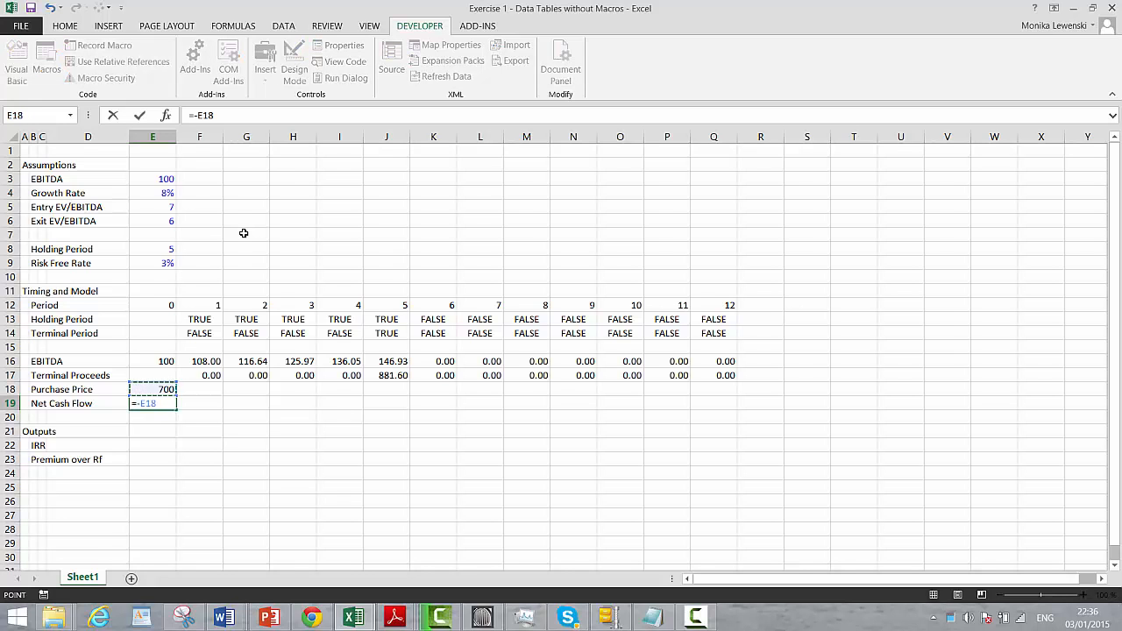
key(Return)
Enter the period 1 net cash flow formula =F16+F17 in F19, adding EBITDA and terminal proceeds
key(Up)
key(Right)
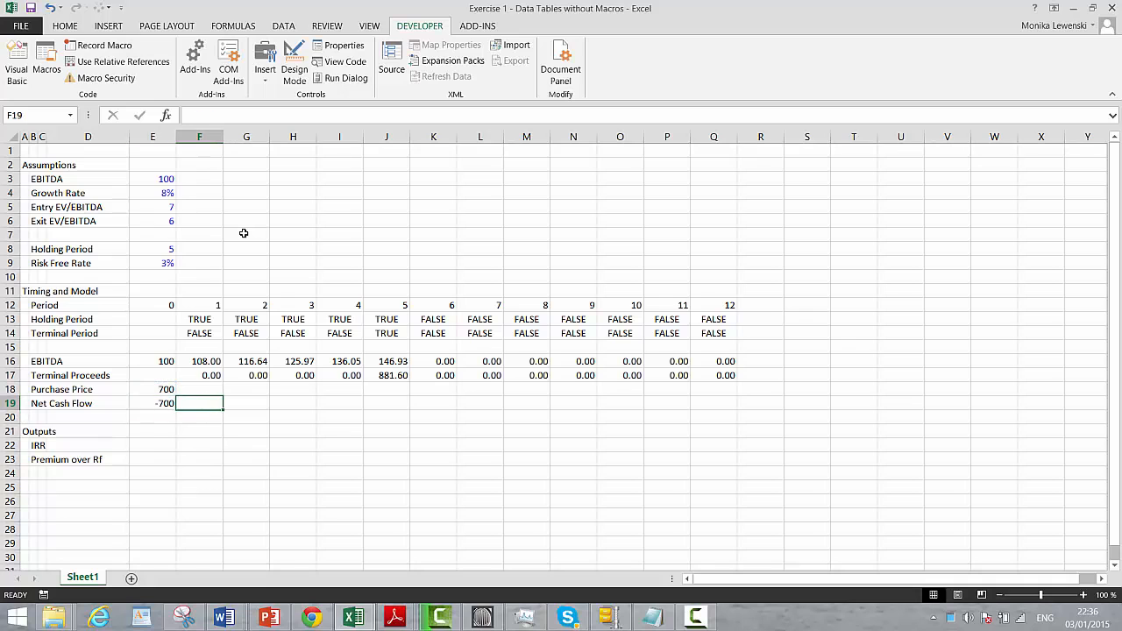
text(=)
key(Up)
key(Up)
key(Up)
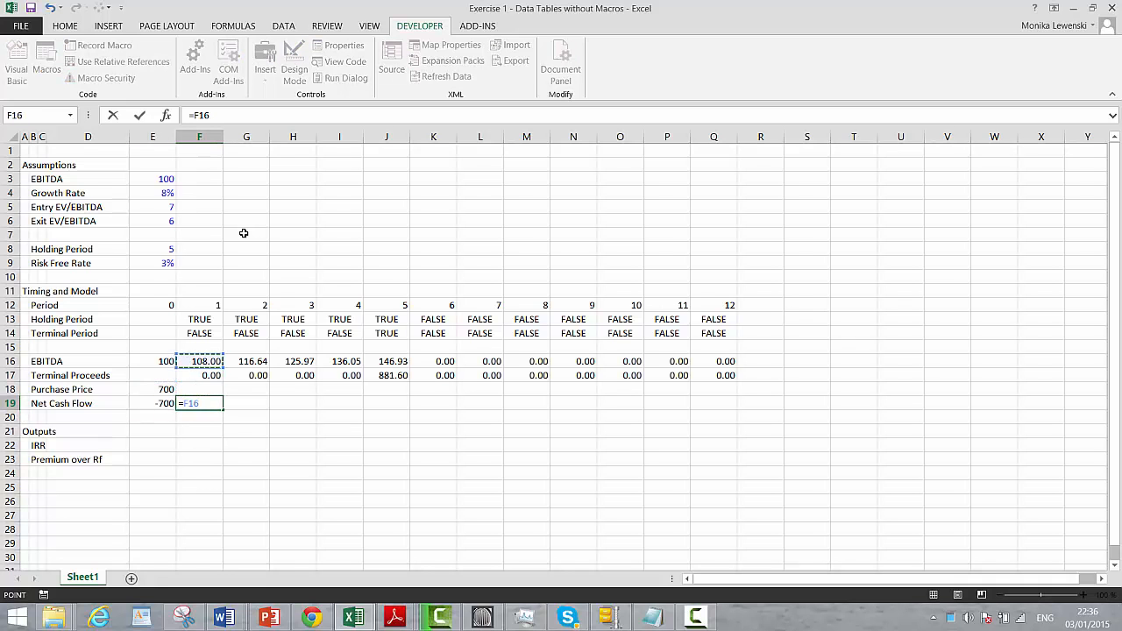
text(+)
key(Up)
key(Up)
key(Return)
Fill the net cash flow formula from F19 across to Q19
key(Up)
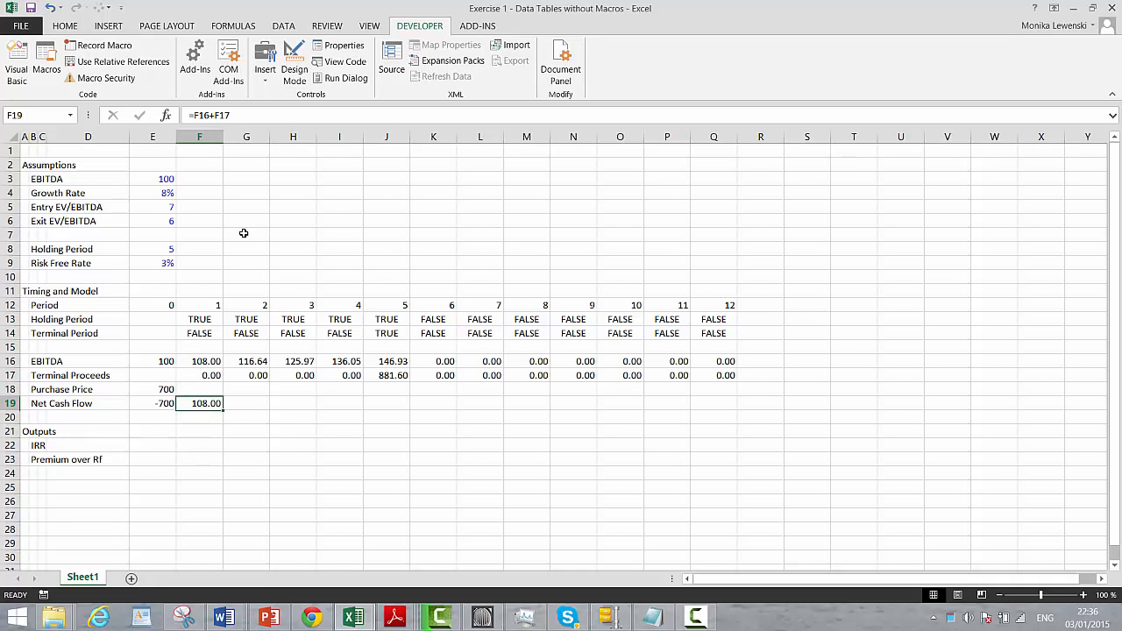
key(shift+Right)
key(shift+Right)
key(shift+Right)
key(shift+Right)
key(shift+Right)
key(shift+Right)
key(shift+Right)
key(shift+Right)
key(shift+Right)
key(shift+Right)
key(shift+Right)
key(ctrl+r)
Calculate the IRR in E22 with the IRR function over the entire net cash flow row 19
key(Down)
key(Down)
key(Down)
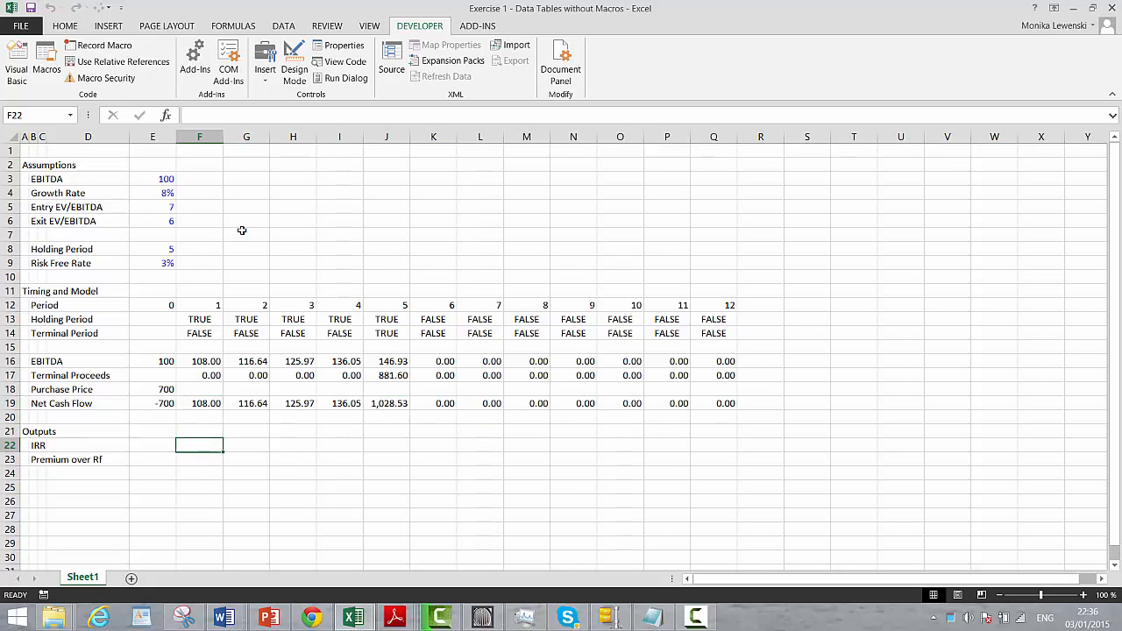
key(Left)
text(=ir)
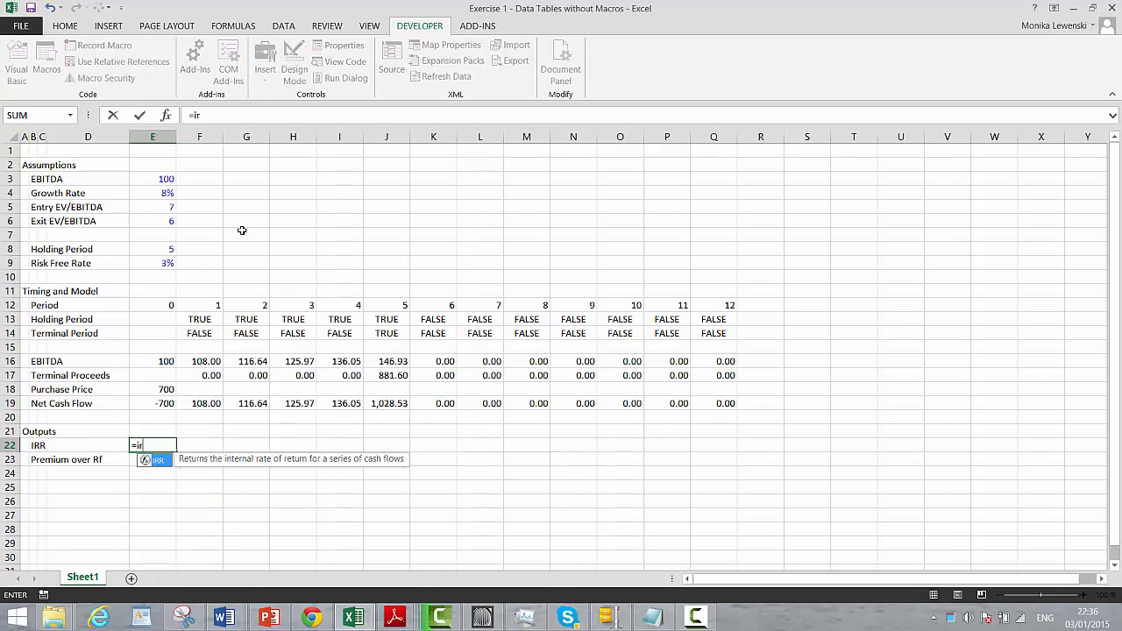
text(r()
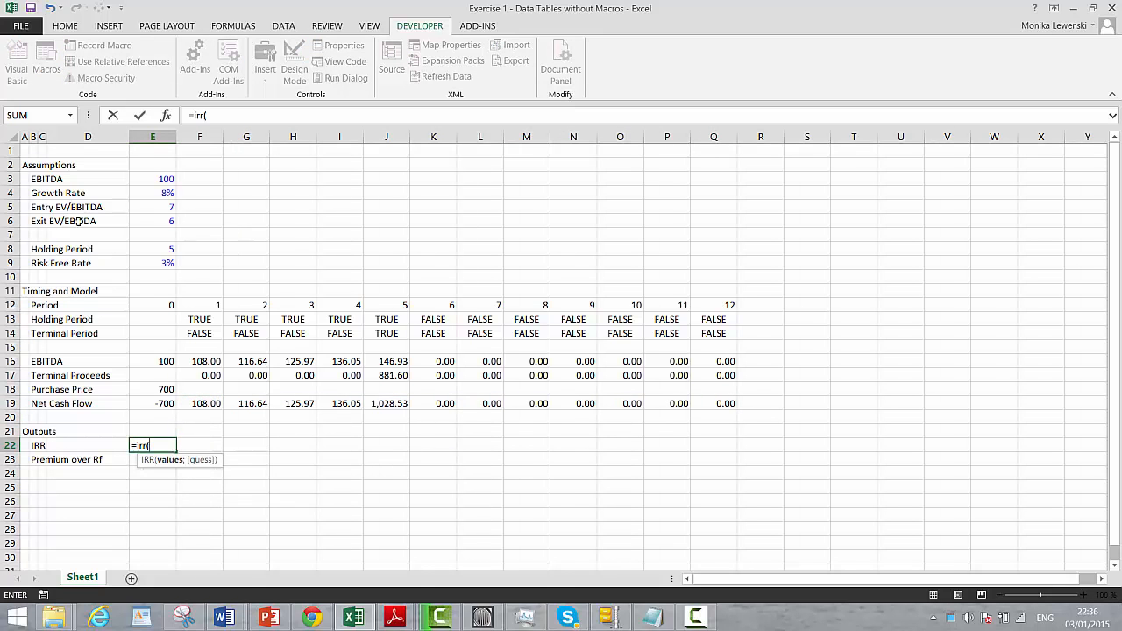
click(11, 403)
key(Return)
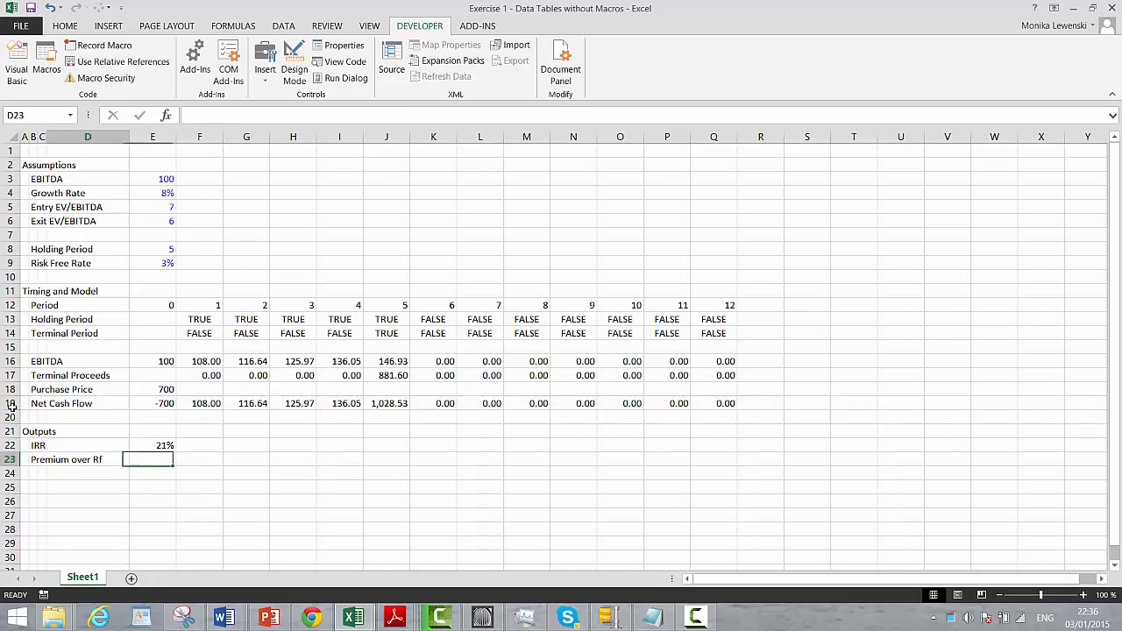
Enter =NPV(E9;F19:Q19) in E23 to discount the period 1 to 12 net cash flows at the risk-free rate
text(=np)
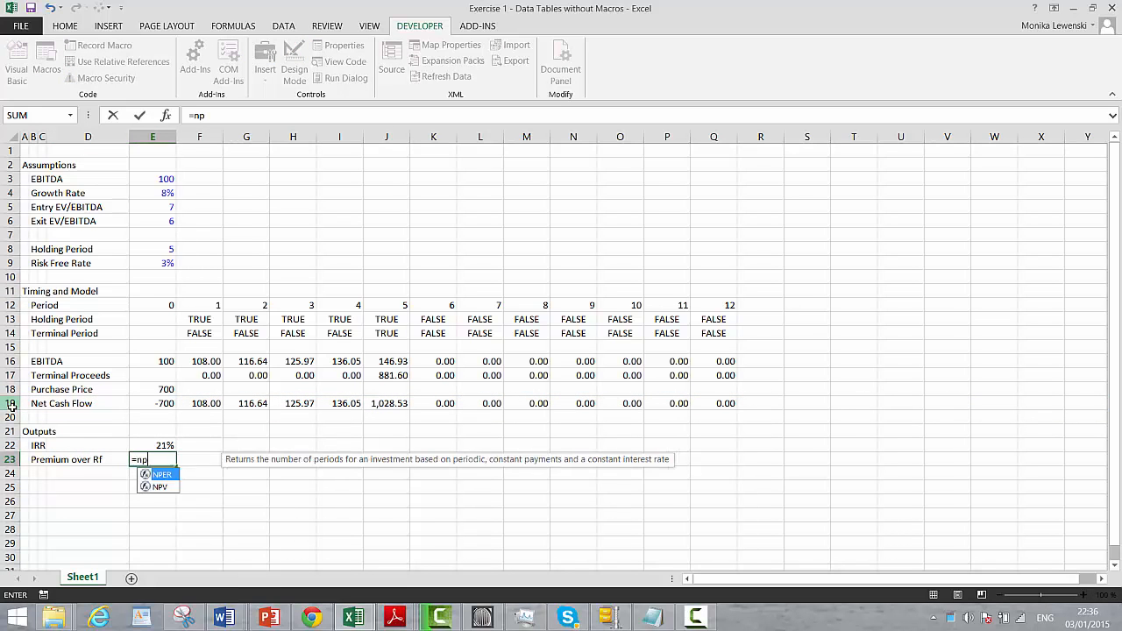
text(v()
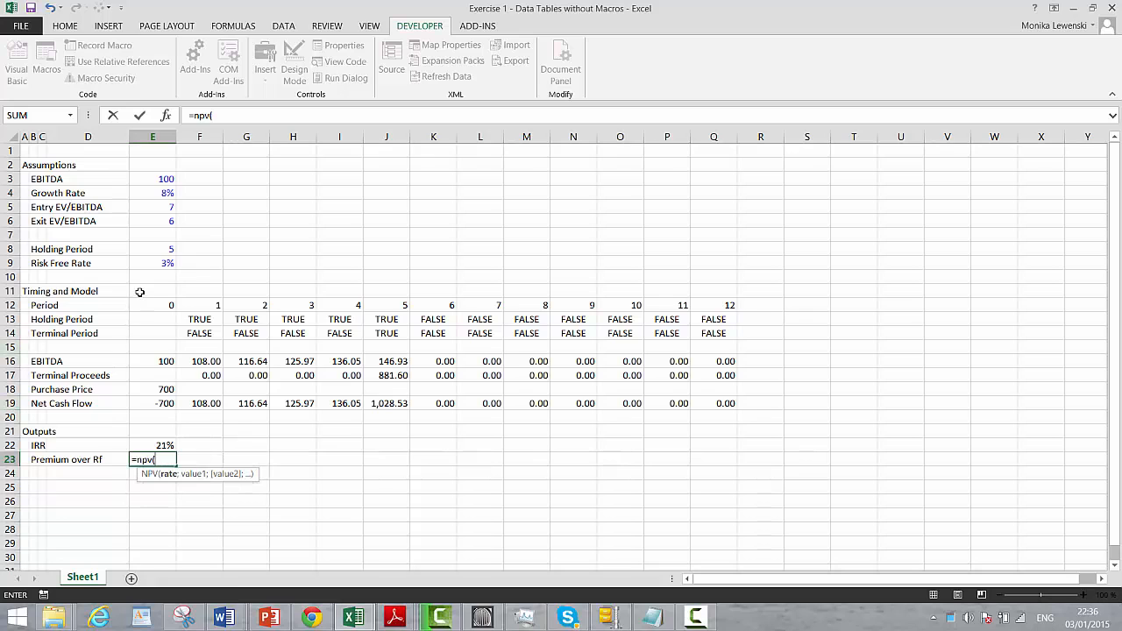
click(151, 263)
text(;)
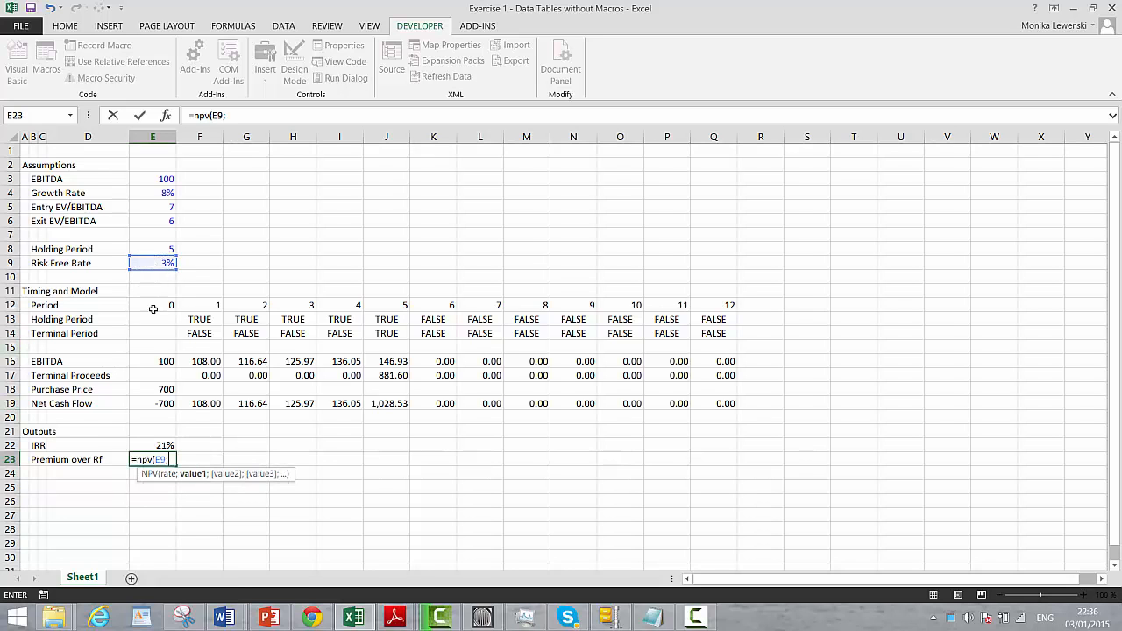
click(206, 403)
key(ctrl+shift+Right)
key(Return)
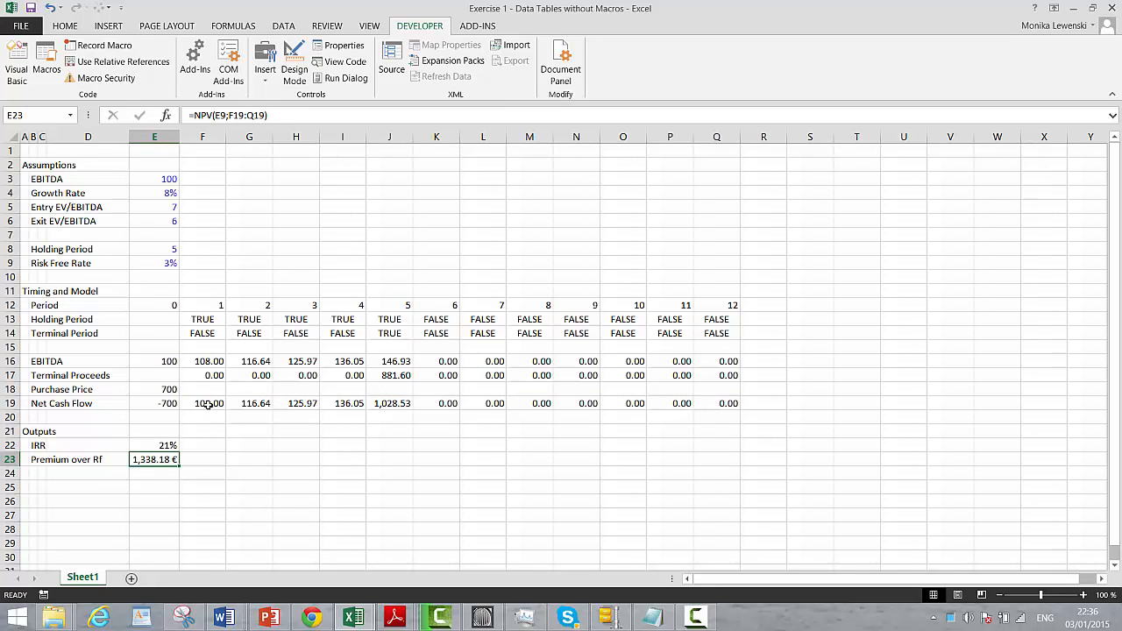
Extend the formula in E23 to =NPV(E9;F19:Q19)-E18, subtracting the purchase price
key(F2)
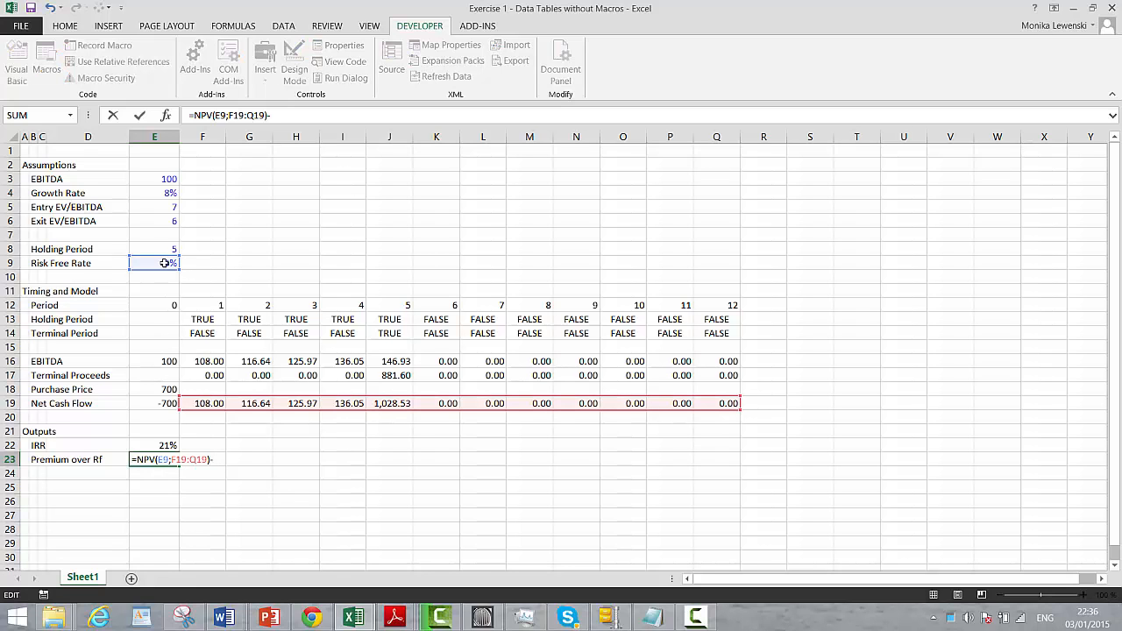
click(160, 388)
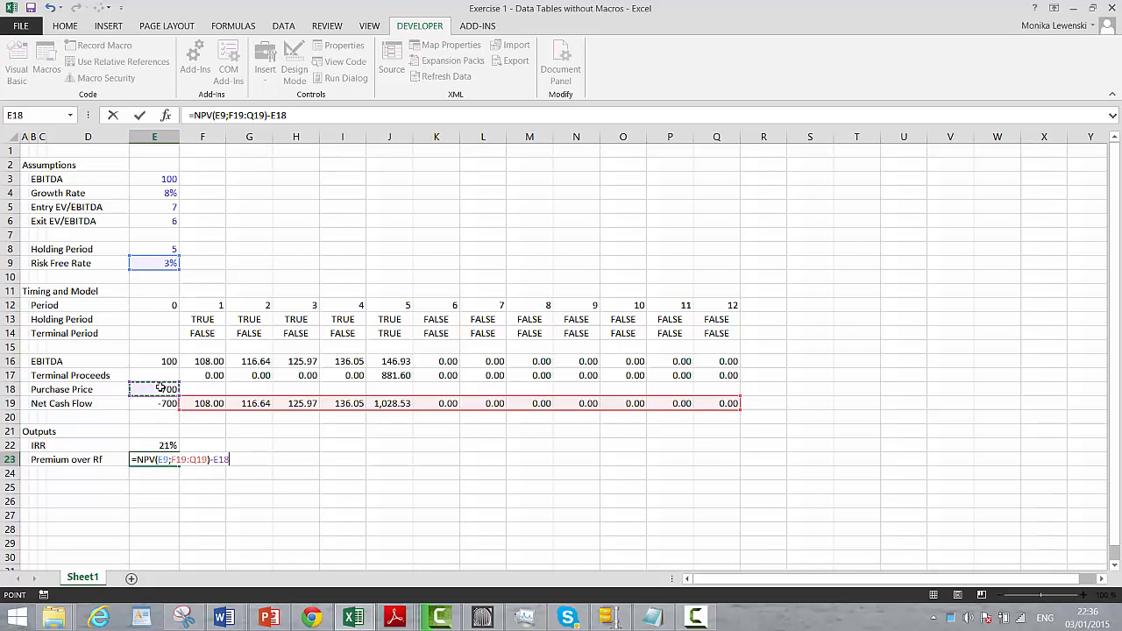
key(Return)
key(Up)
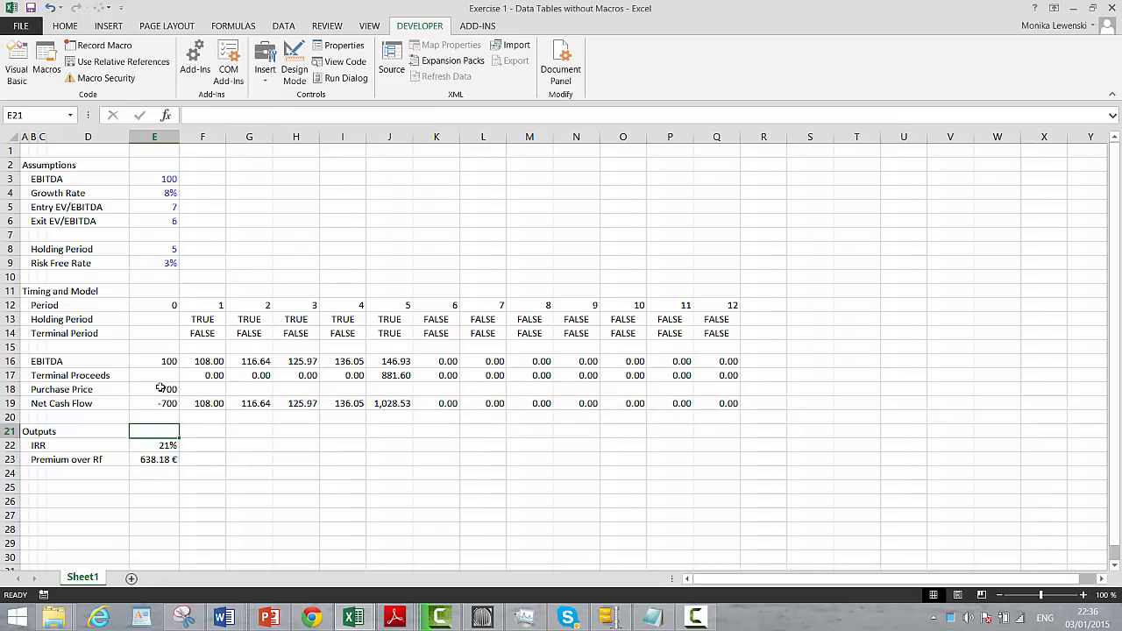
Format the holding and terminal period flags in F13:Q14 with blue text for TRUE and red text for FALSE
key(Down)
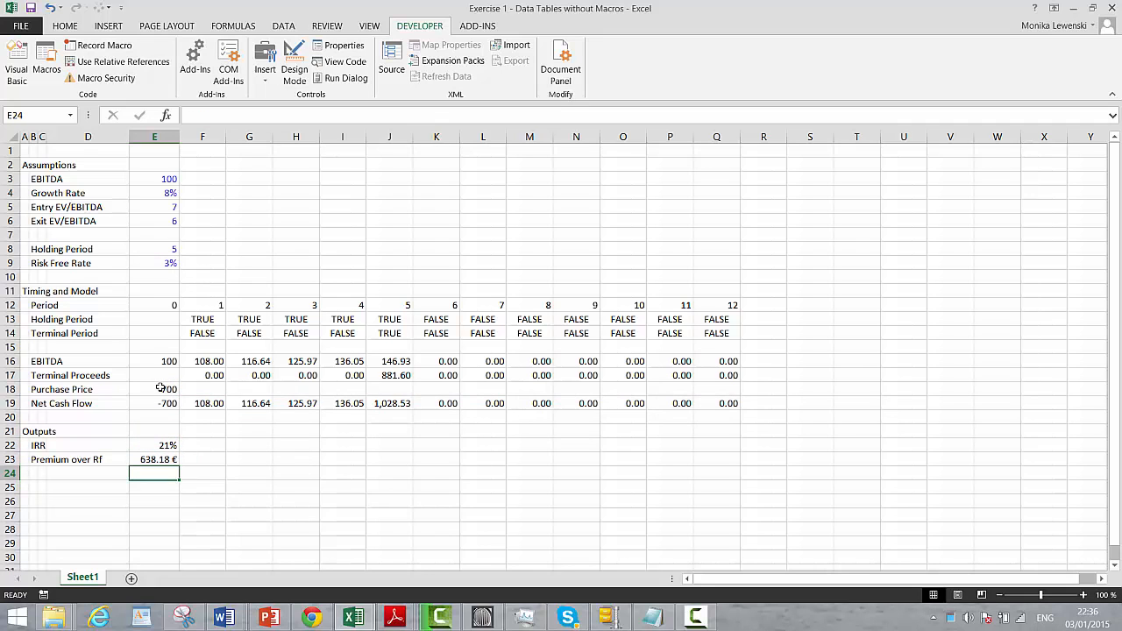
key(Right)
key(Right)
key(Right)
key(Right)
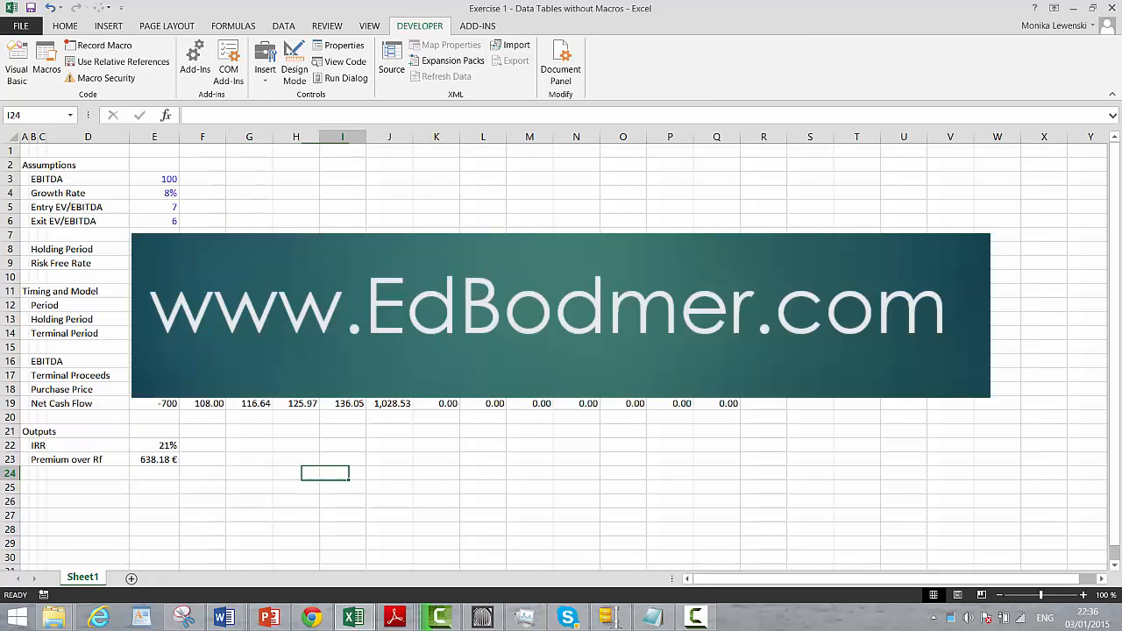
key(Up)
key(Up)
key(Up)
key(Up)
key(Up)
key(Up)
key(Up)
key(Up)
key(Up)
key(Up)
key(Up)
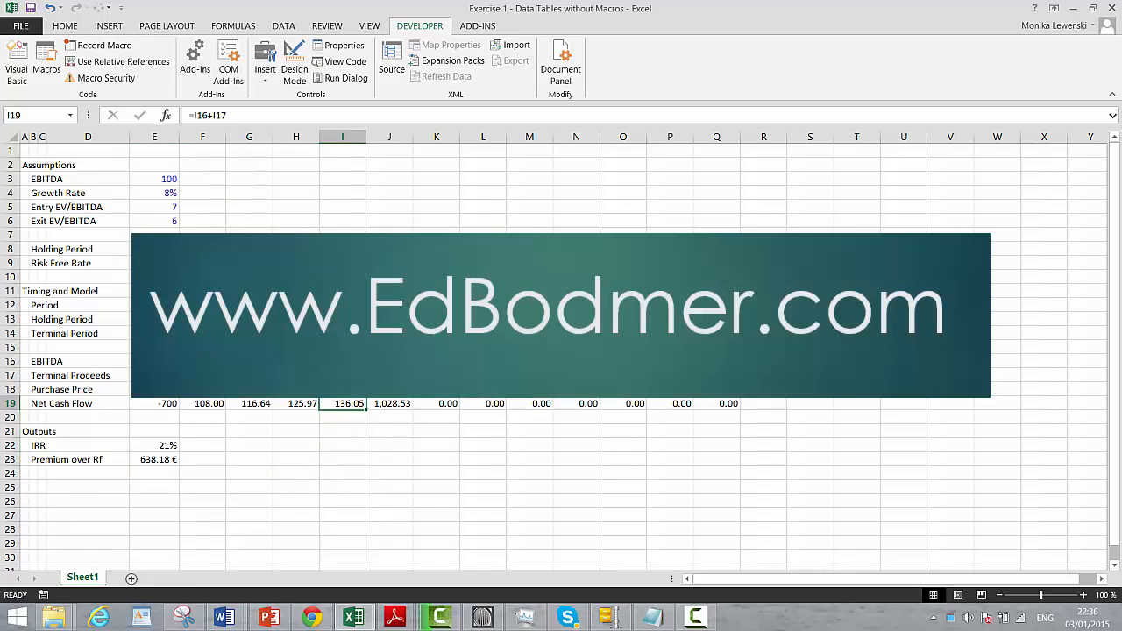
key(Left)
key(Left)
key(Left)
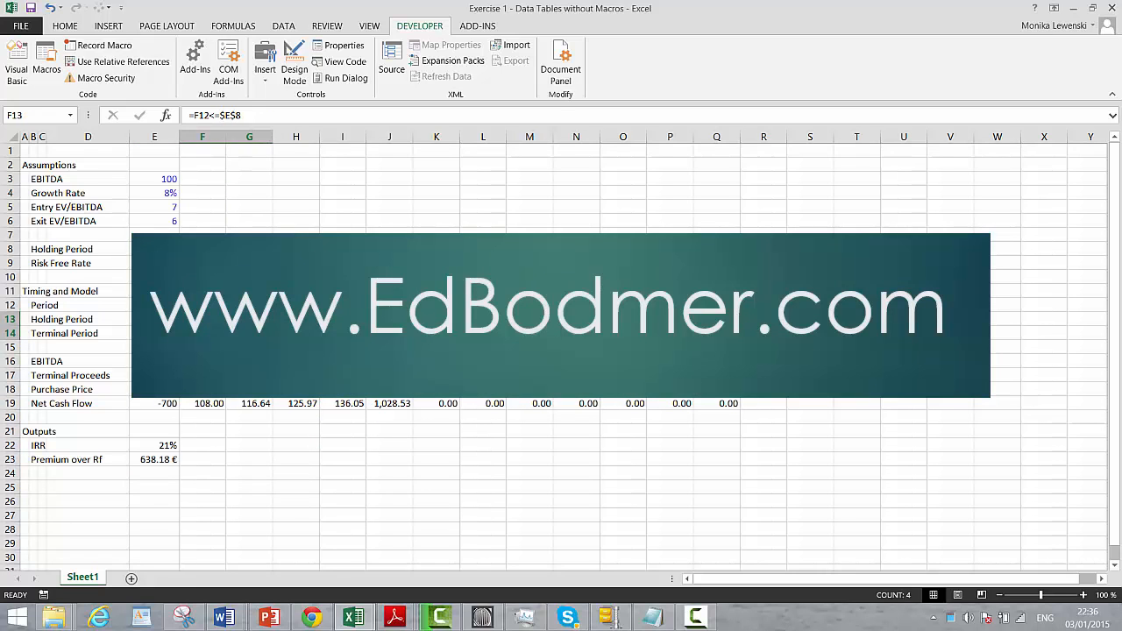
key(shift+Down)
key(ctrl+shift+Right)
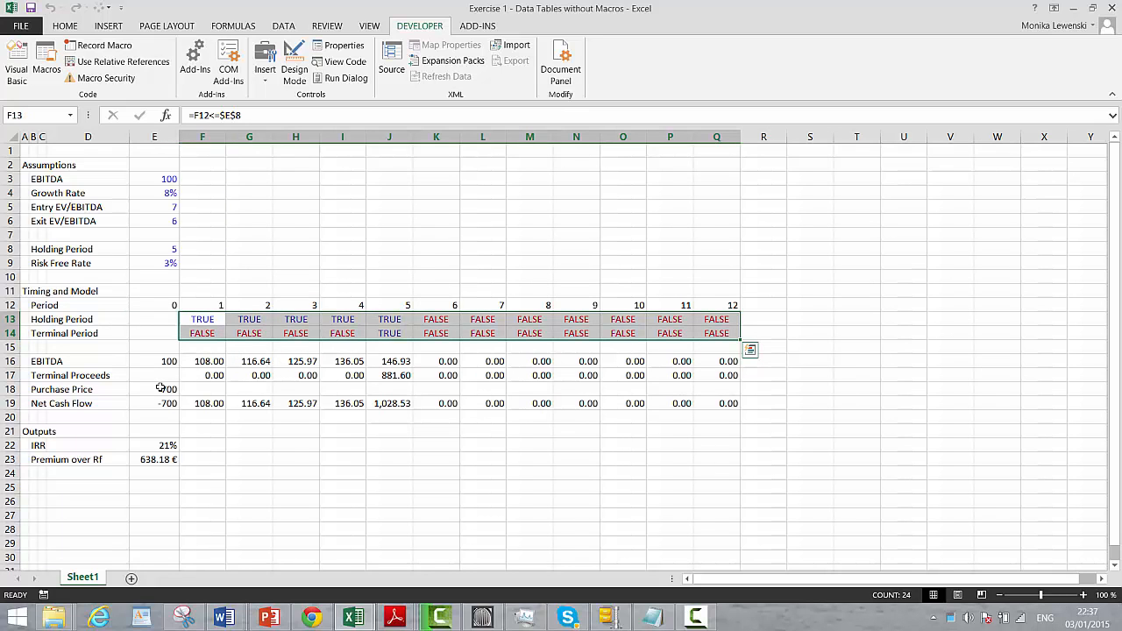
Format the IRR in E22 as a percentage with two decimal places
key(Down)
key(Down)
key(Down)
key(Down)
key(Down)
key(Down)
key(Down)
key(Down)
key(Down)
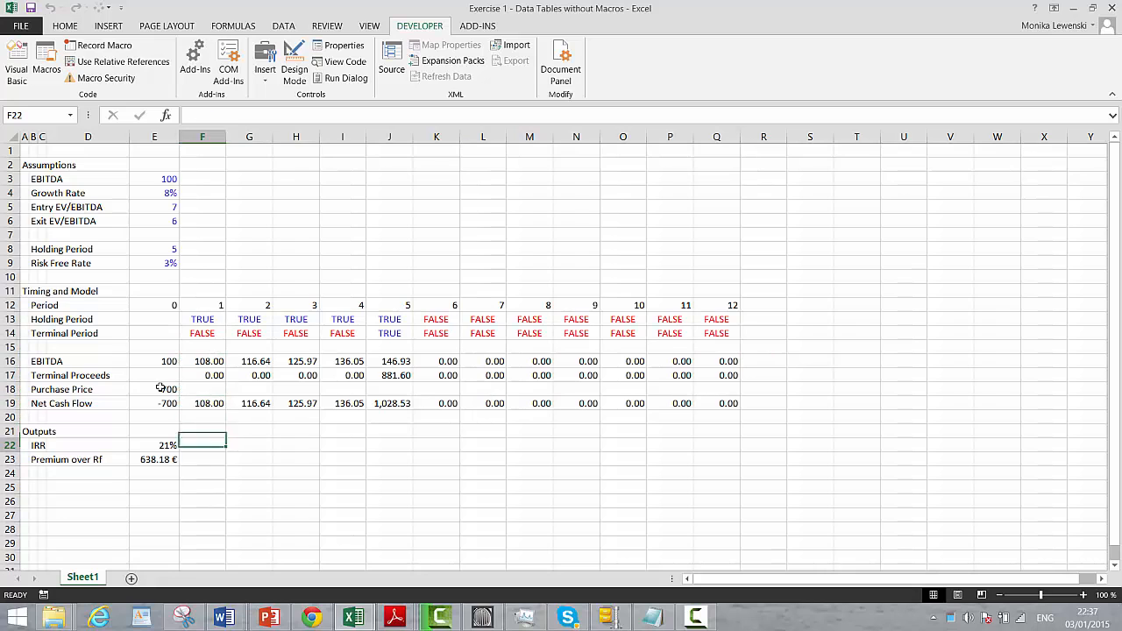
key(Left)
key(Down)
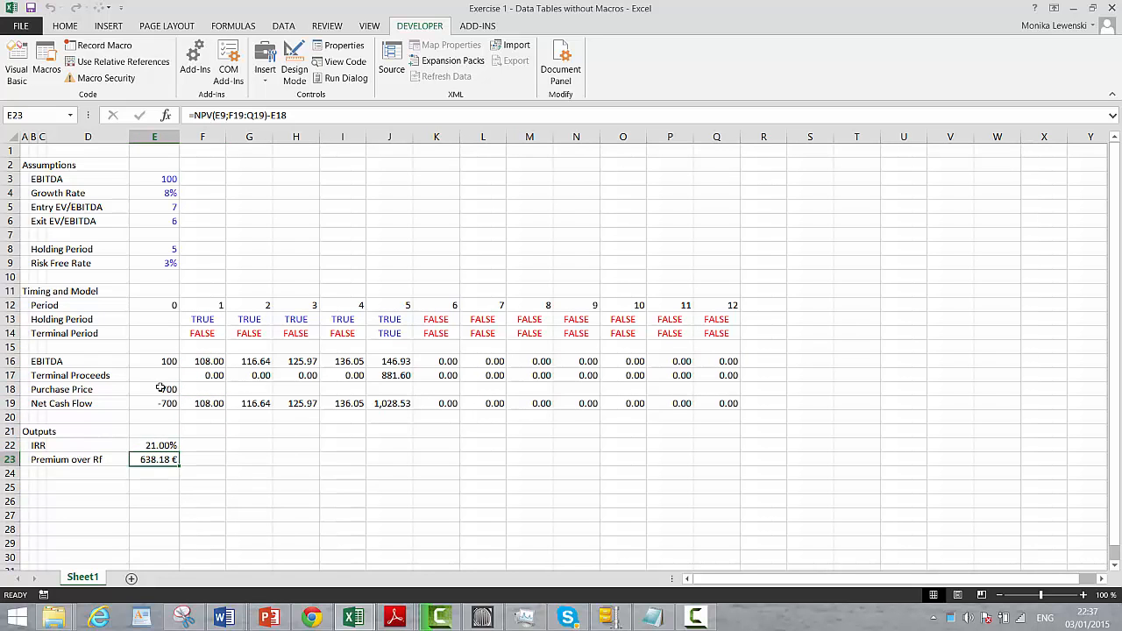
key(Up)
key(Up)
key(Up)
key(Up)
key(Up)
key(Up)
key(Up)
key(Up)
key(Up)
key(Up)
key(Up)
key(Up)
key(Up)
key(Up)
key(Up)
key(Up)
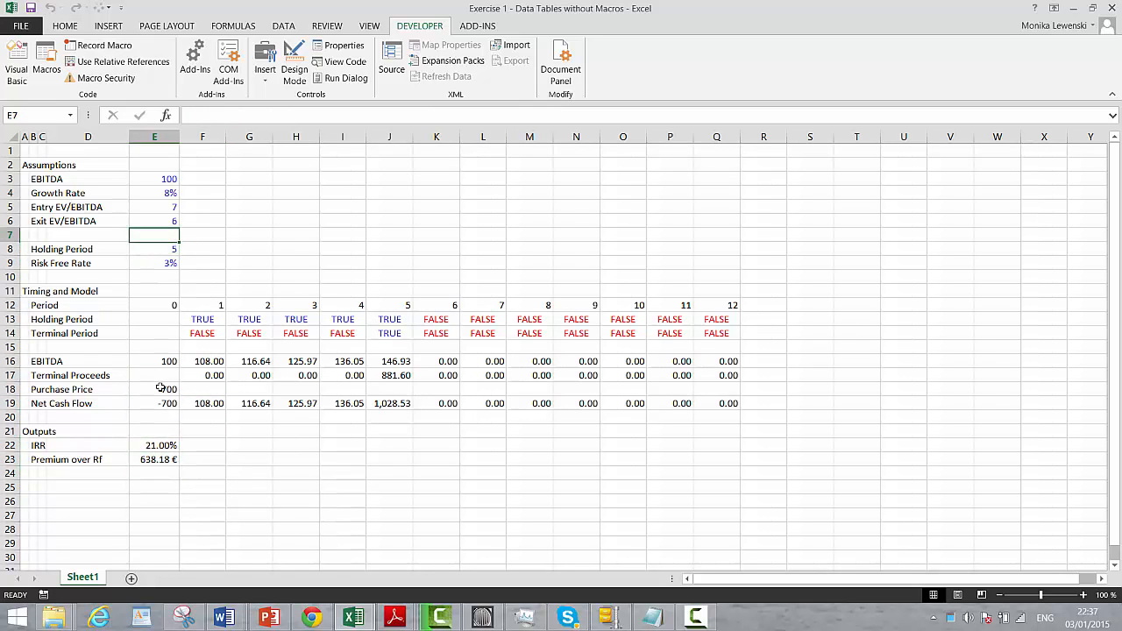
key(Down)
key(Down)
key(Down)
key(Down)
key(Down)
key(Down)
key(Down)
key(Down)
key(Down)
key(Down)
key(Down)
key(Down)
key(Down)
Enter the heading TWO WAY TABLE in I22, to the right of the IRR output
key(Right)
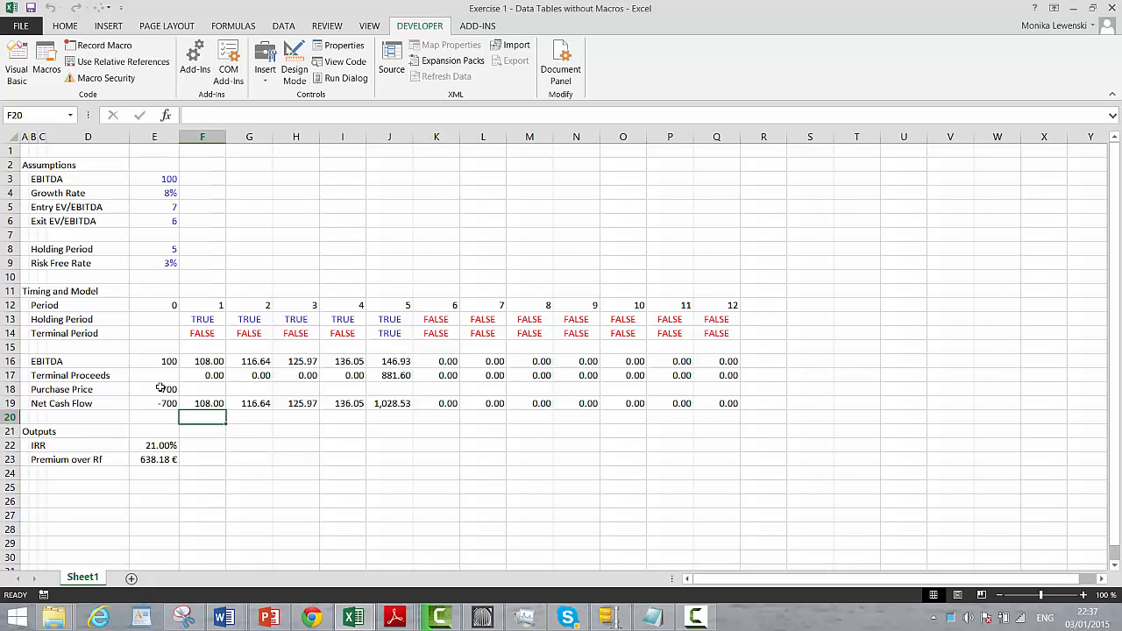
key(Right)
key(Right)
key(Right)
key(Down)
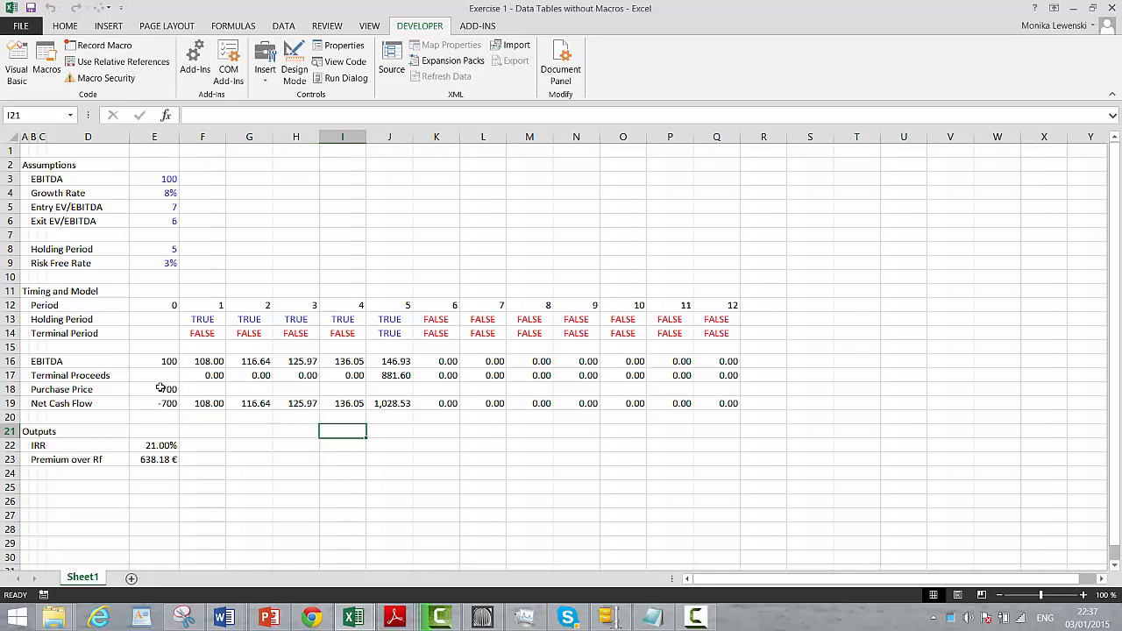
key(Down)
text(W)
key(BackSpace)
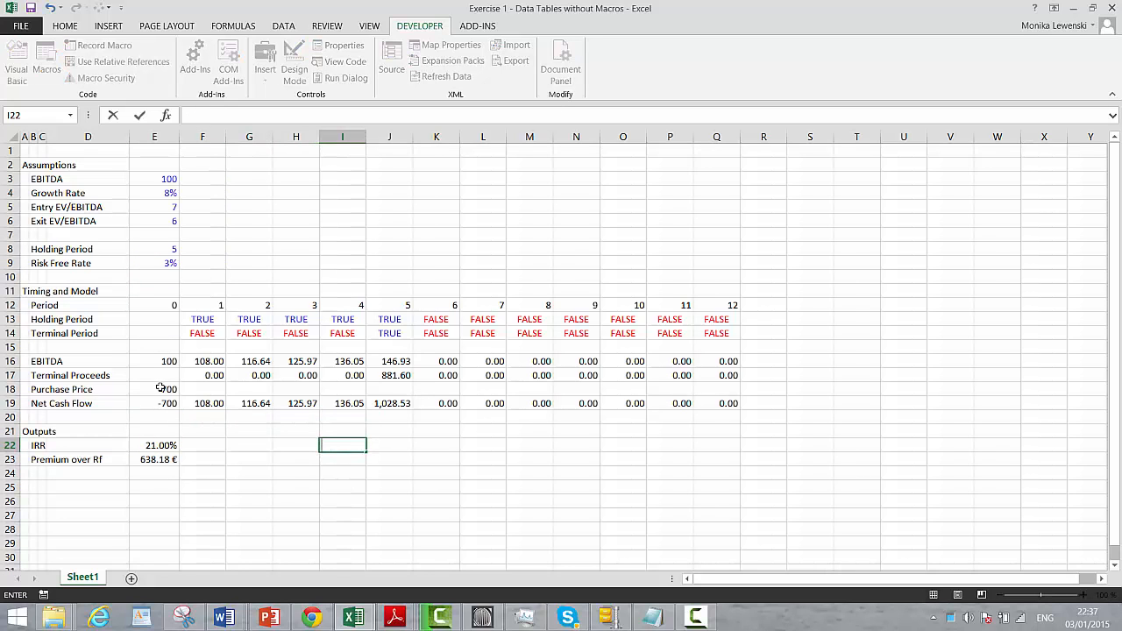
text(TWO WAY TABLE)
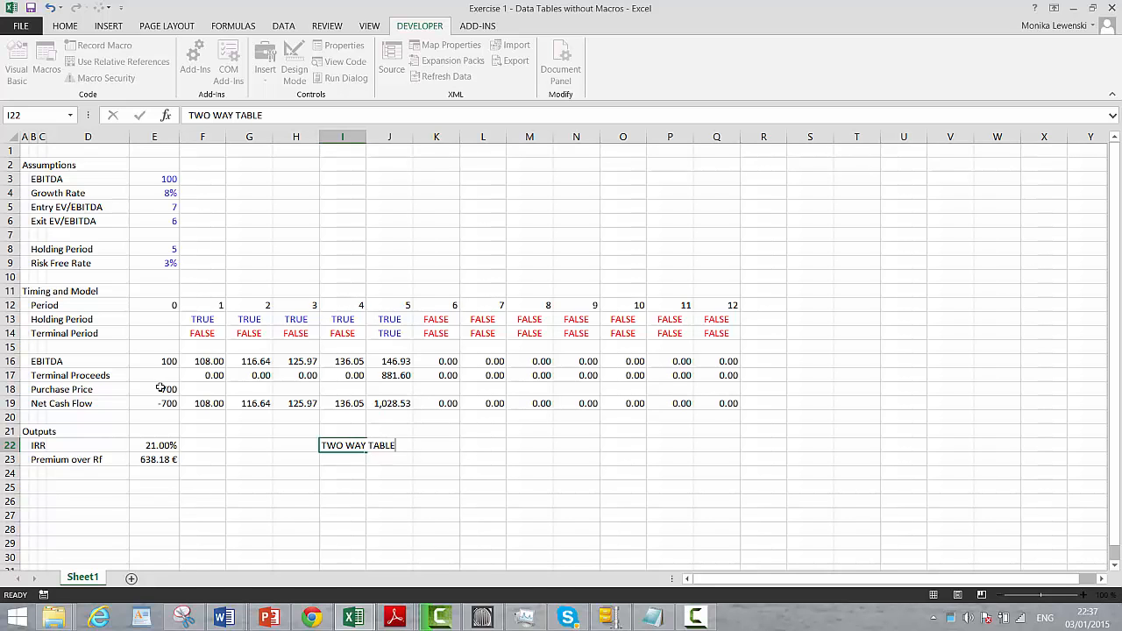
key(Return)
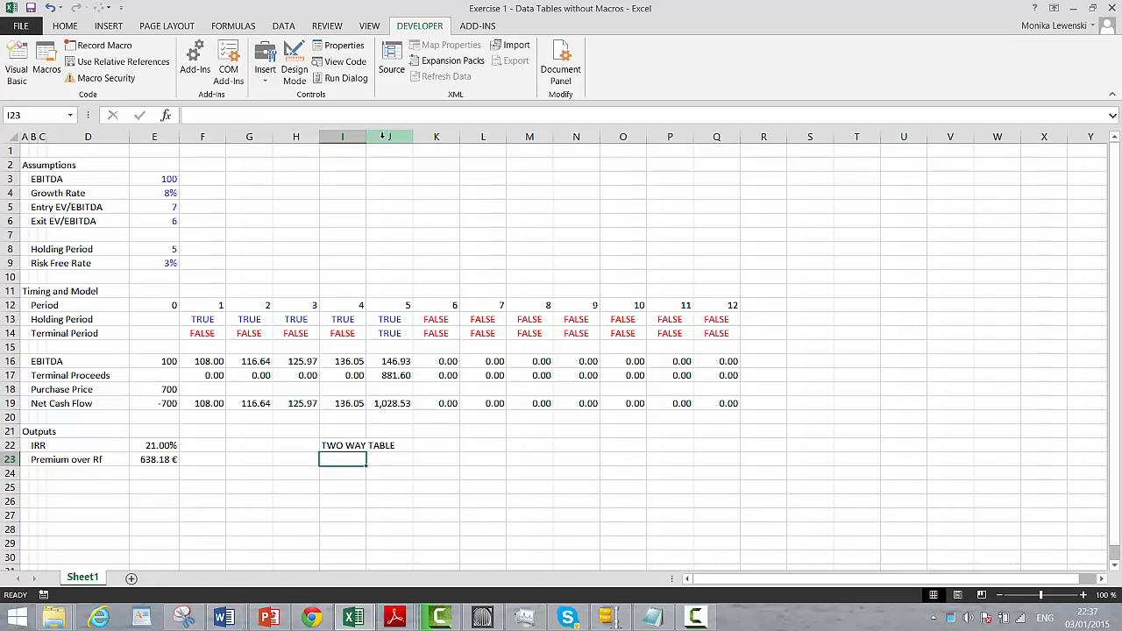
Set the workbook's calculation option to Automatic so that data tables are recalculated too
click(242, 29)
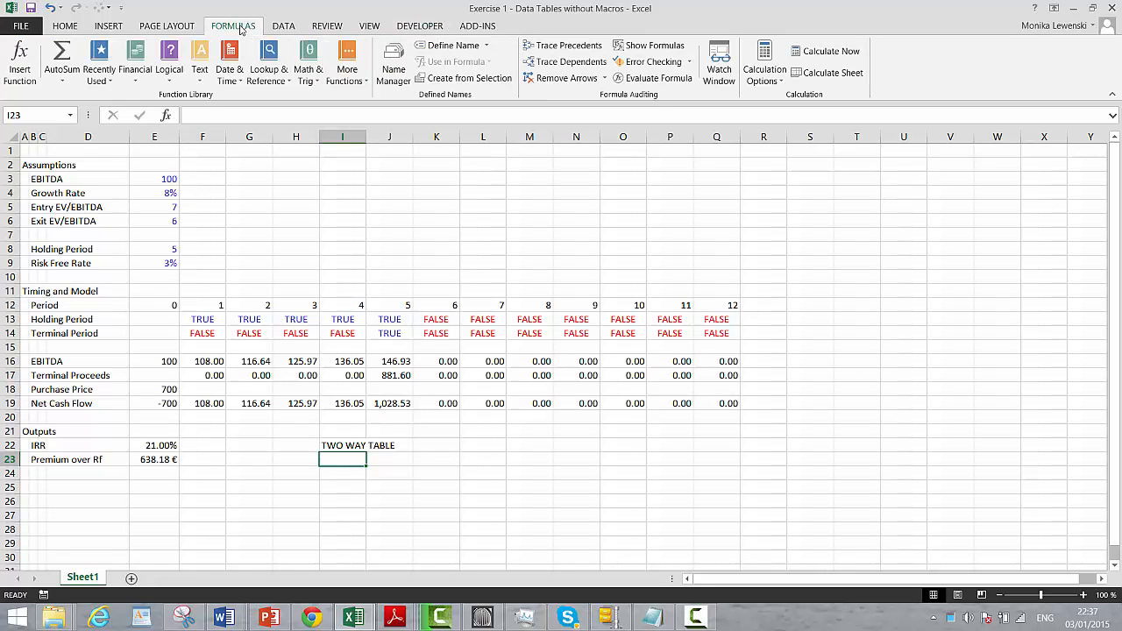
click(769, 70)
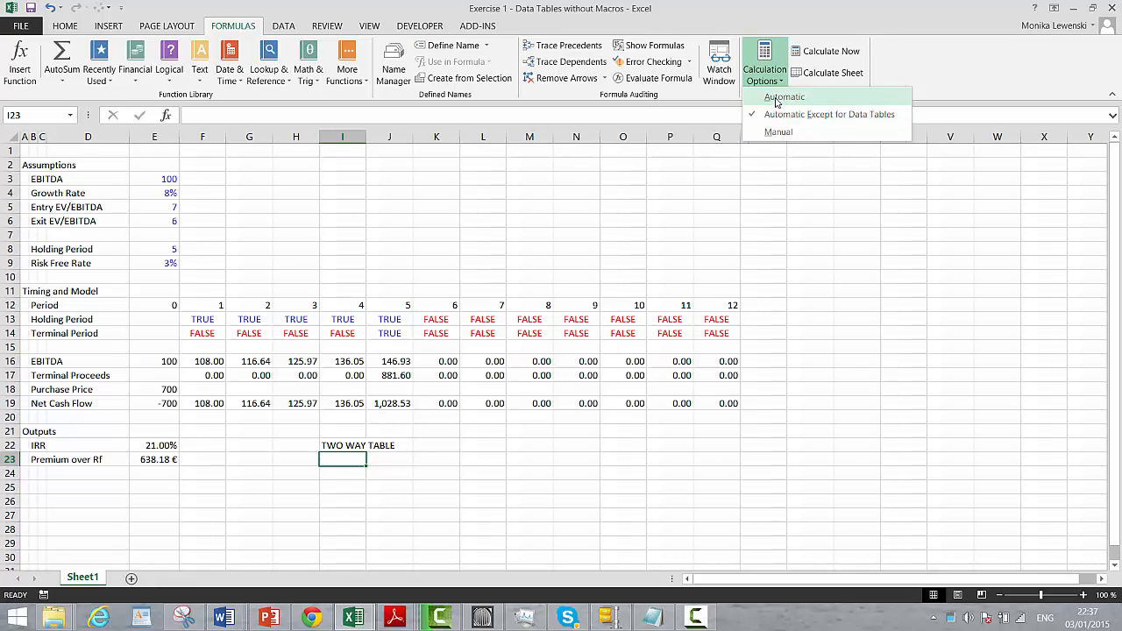
click(775, 100)
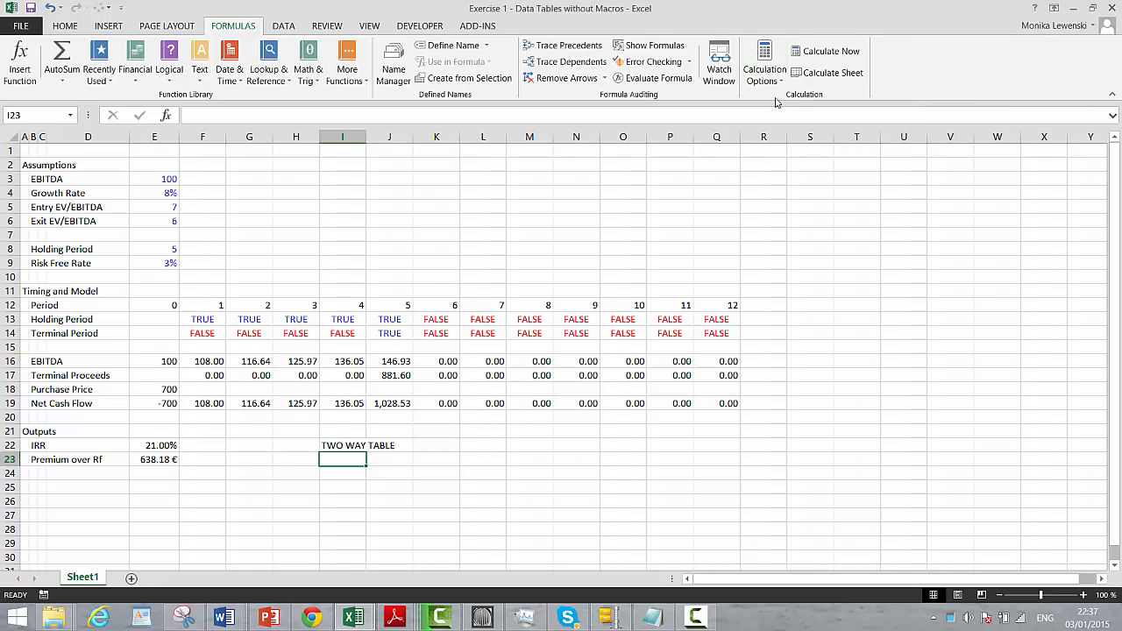
Enter 2 in I24 as the first value of the two-way table's header row
key(Down)
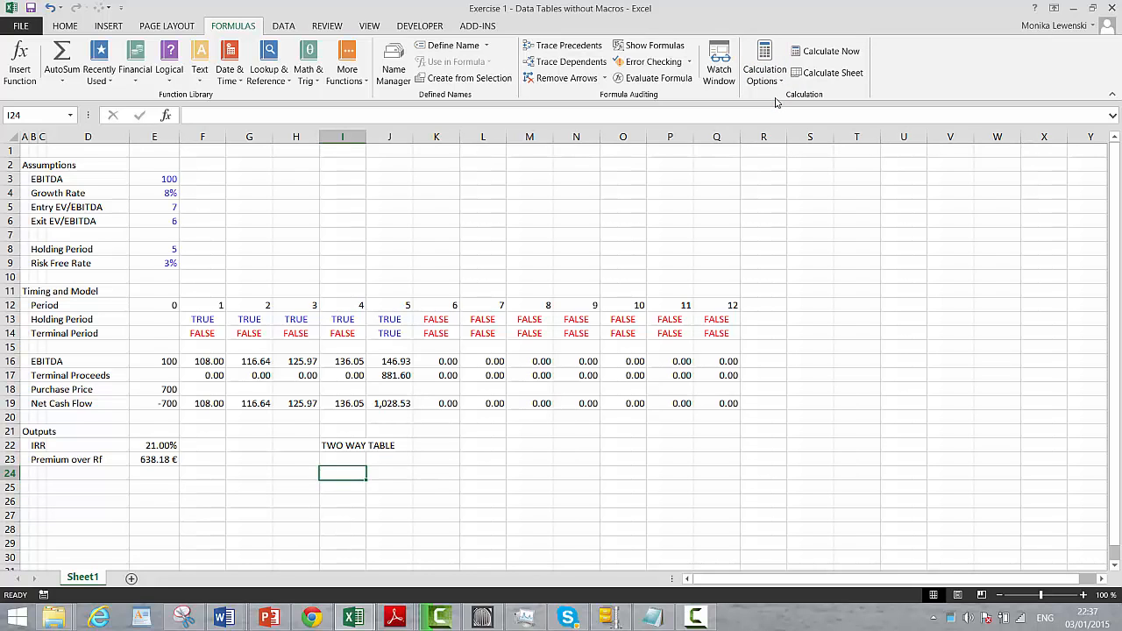
key(Left)
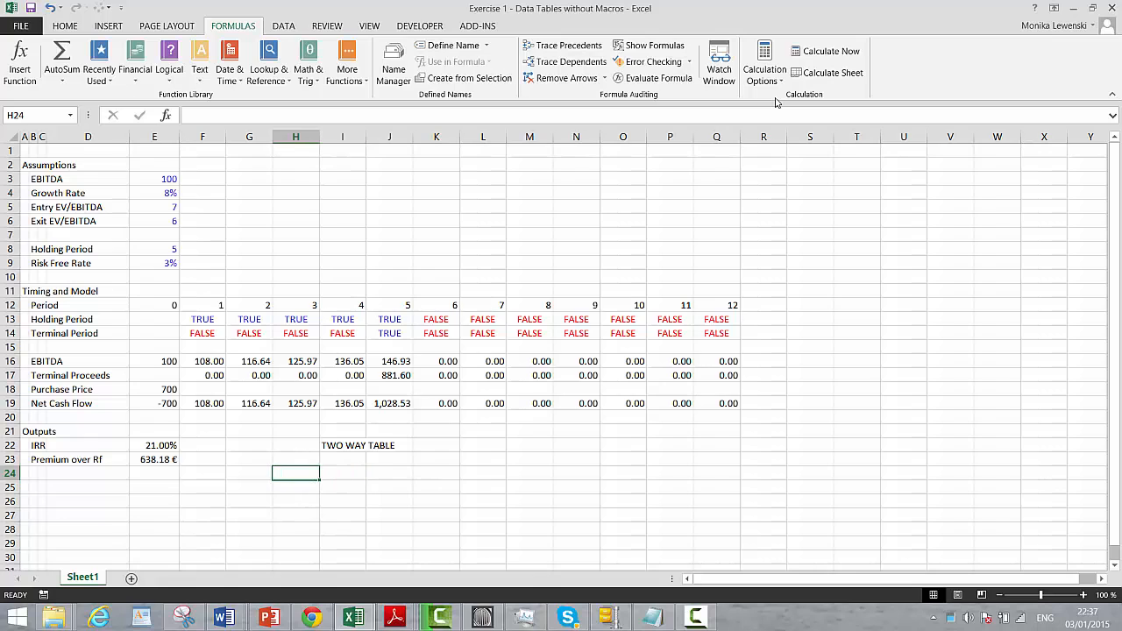
key(Right)
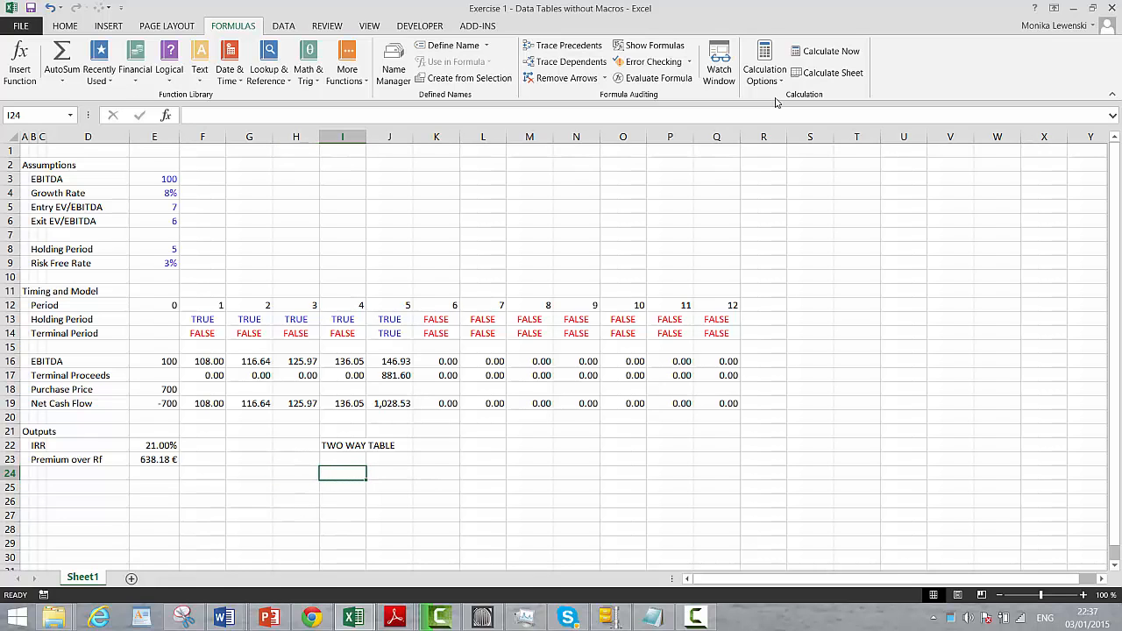
key(Left)
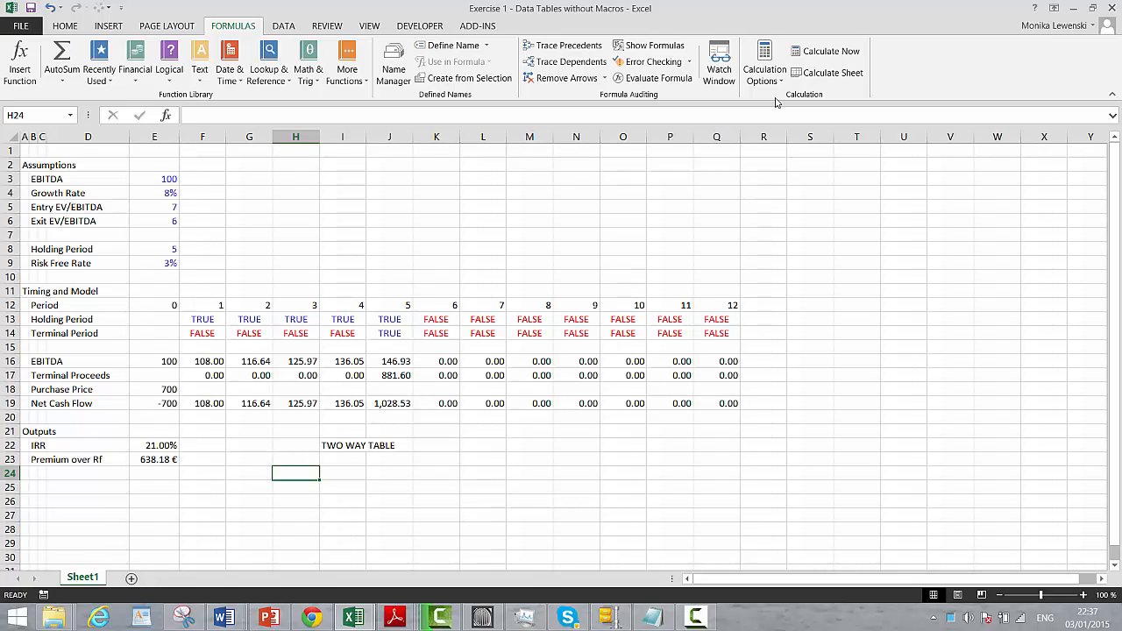
key(Right)
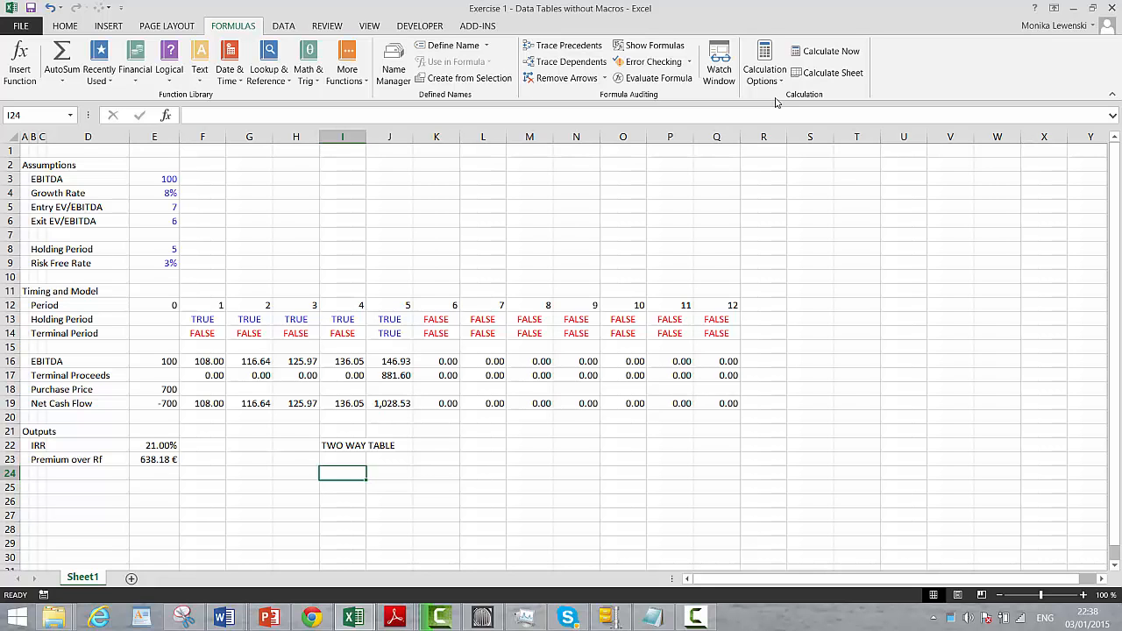
text(2)
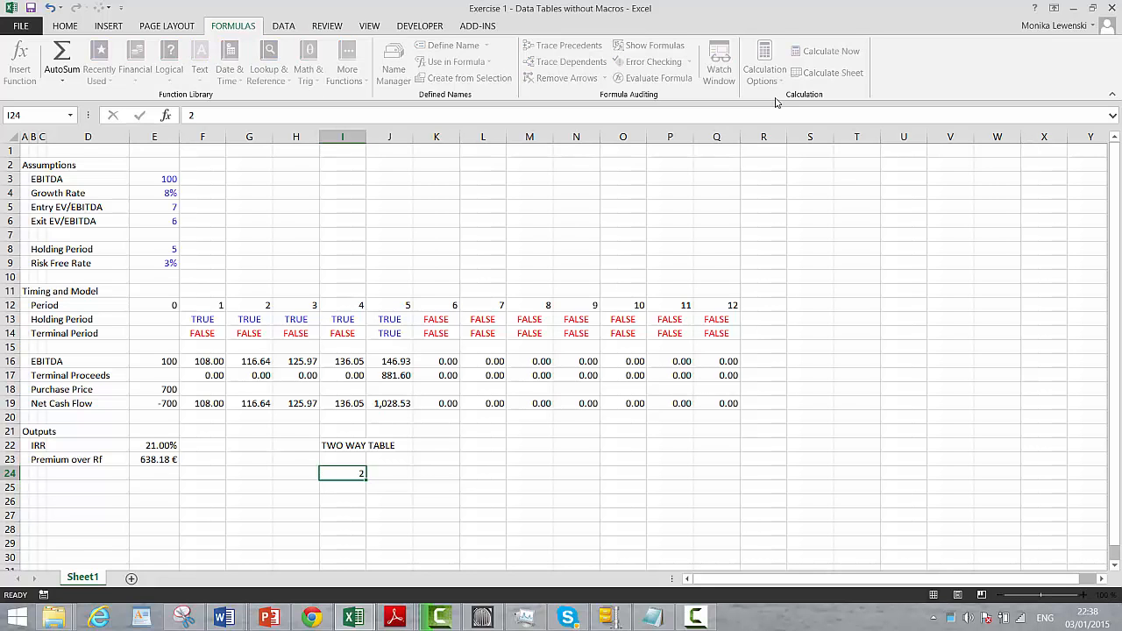
key(Tab)
text(3)
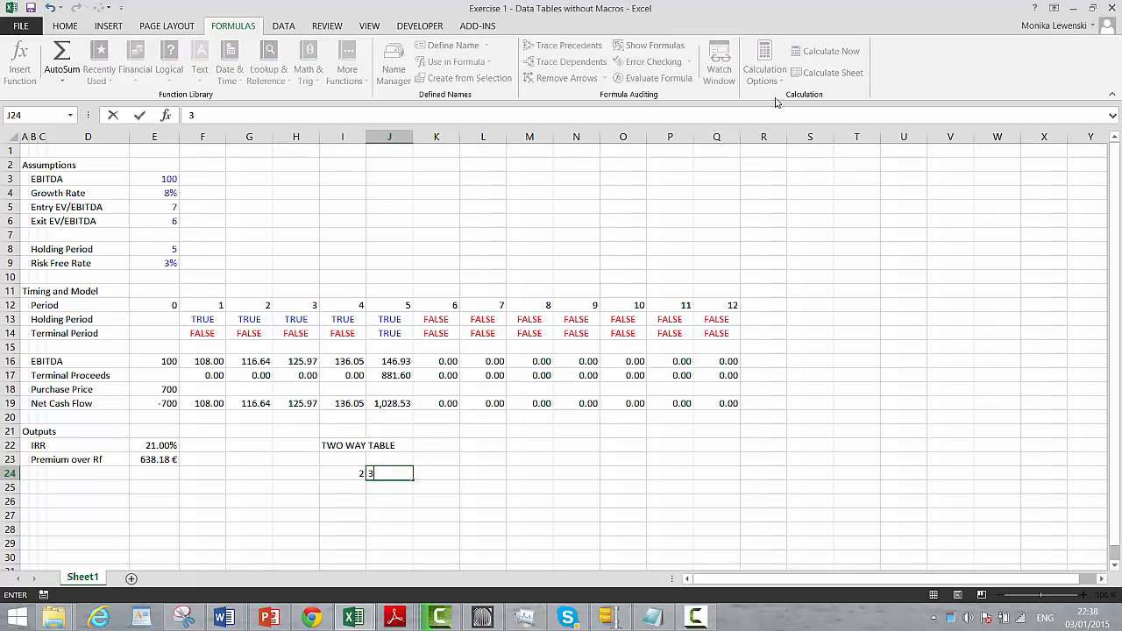
key(shift+Right)
key(shift+Right)
key(shift+Right)
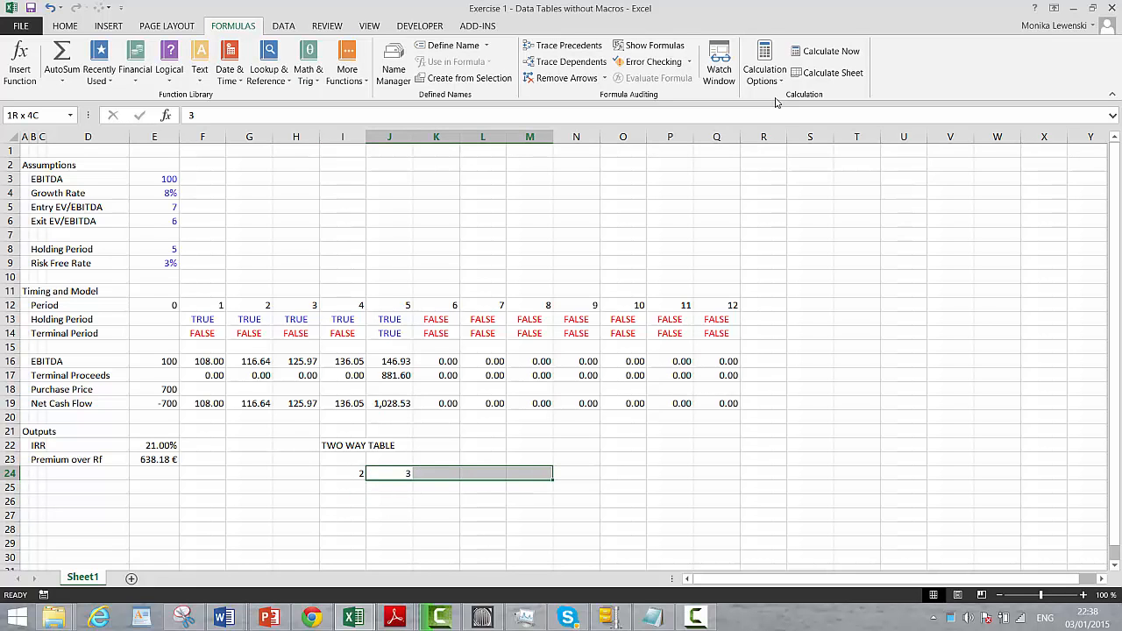
key(alt+i)
key(e)
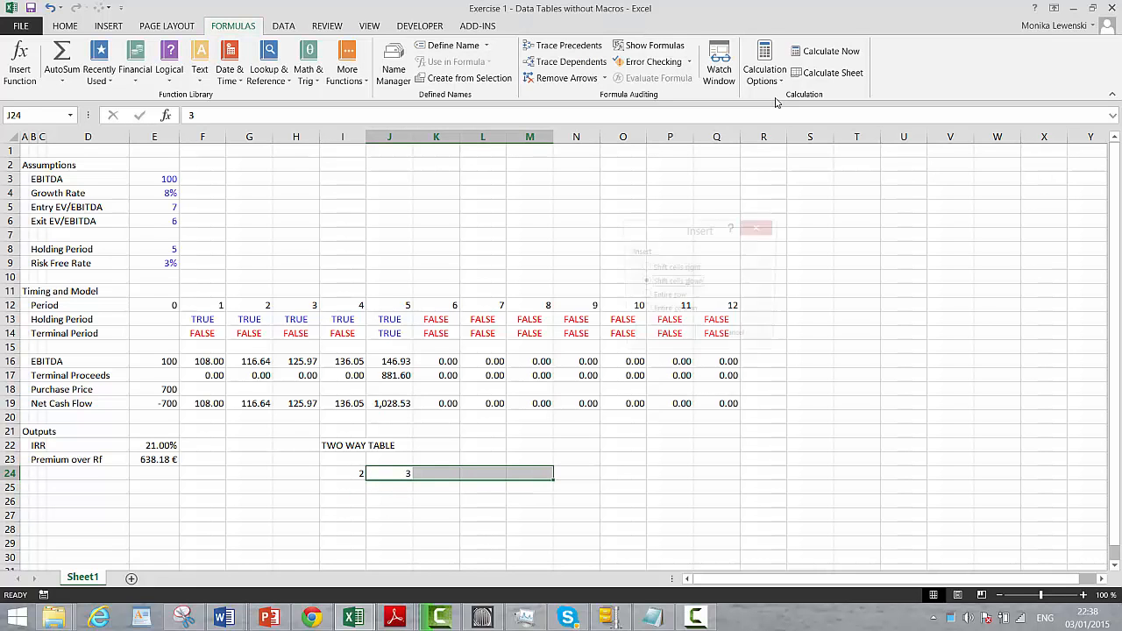
key(Return)
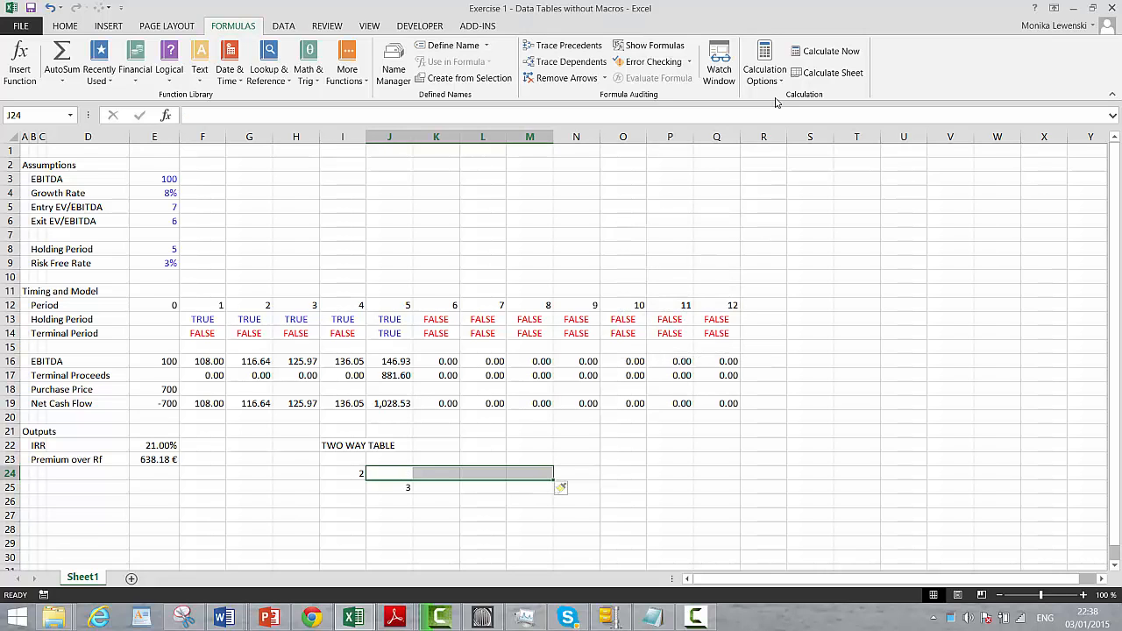
key(Down)
key(Delete)
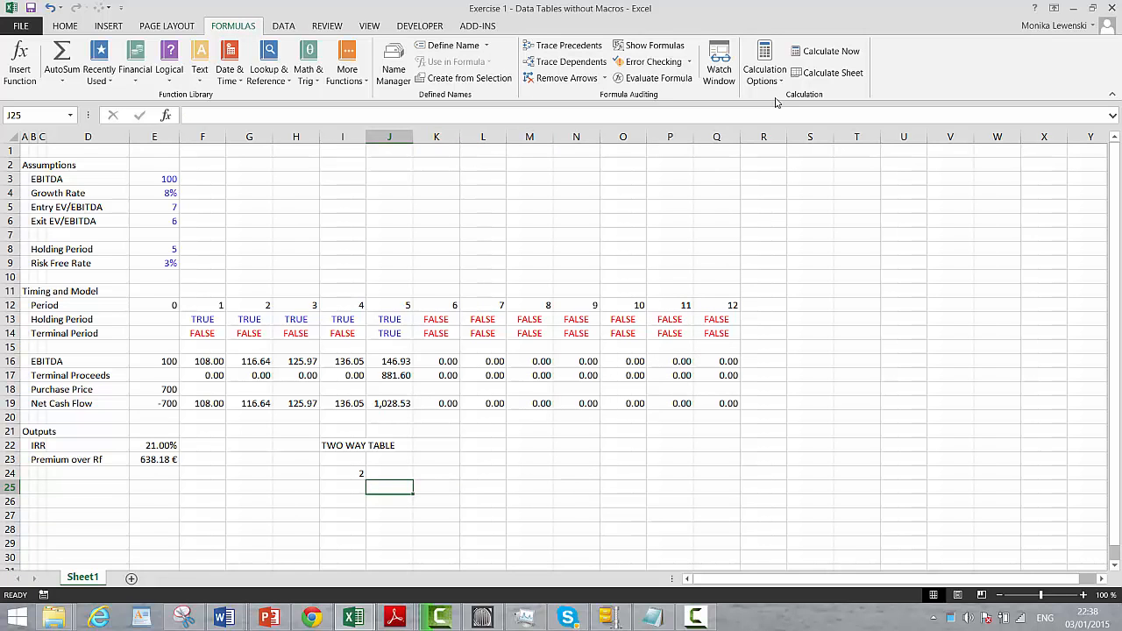
Fill I24:M24 with a linear series in rows running from 2 to 6, using a step value of 1
key(Up)
key(Left)
key(shift+Right)
key(shift+Right)
key(shift+Right)
key(shift+Right)
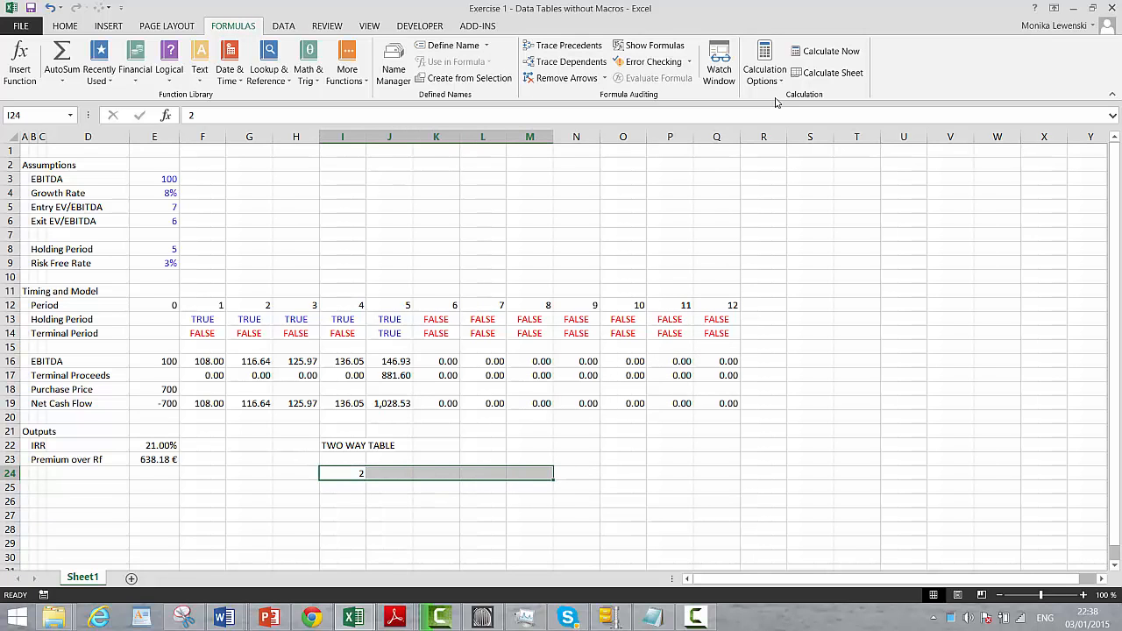
key(alt+e)
key(i)
key(s)
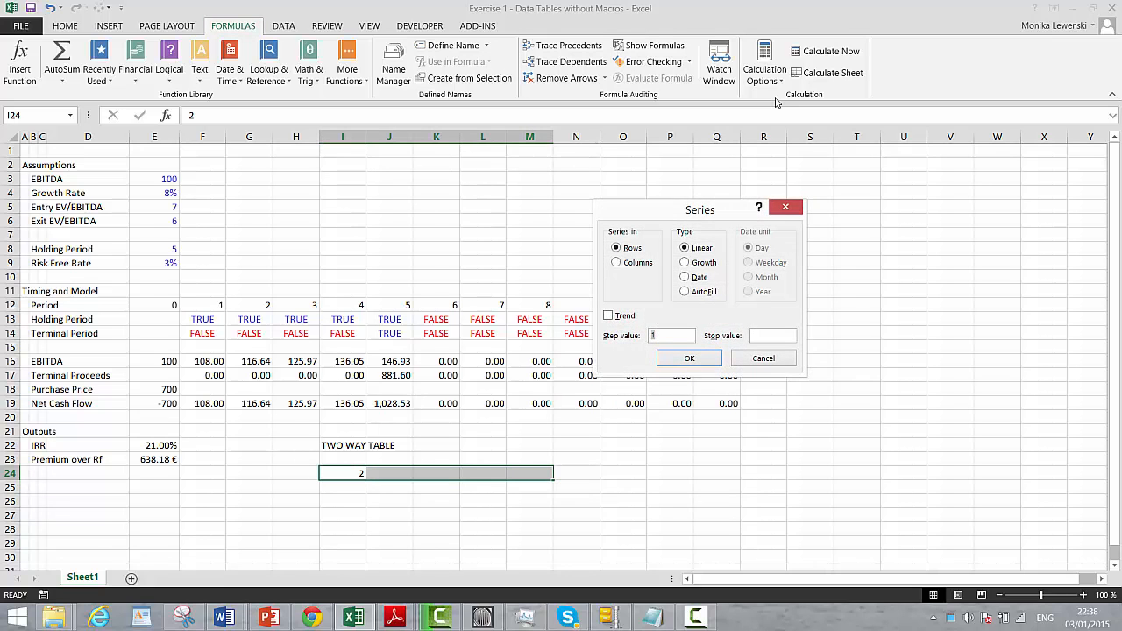
key(Return)
Extend the two-way table's header row from M24 to O24 with a linear fill series, adding 7 and 8
key(Left)
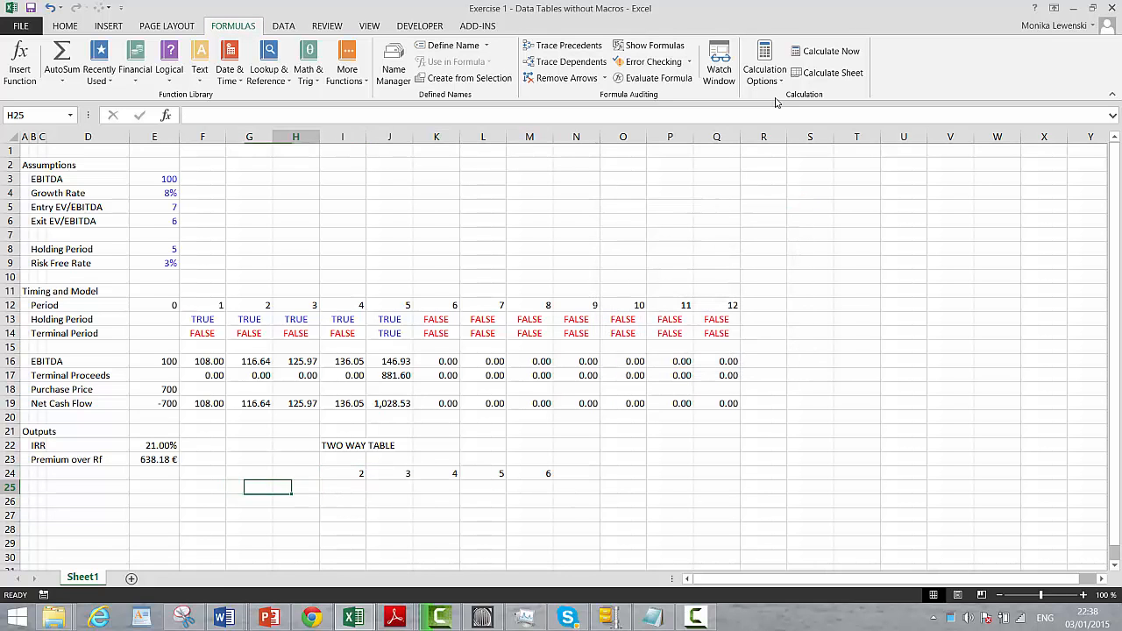
key(Right)
key(Right)
key(Right)
key(Right)
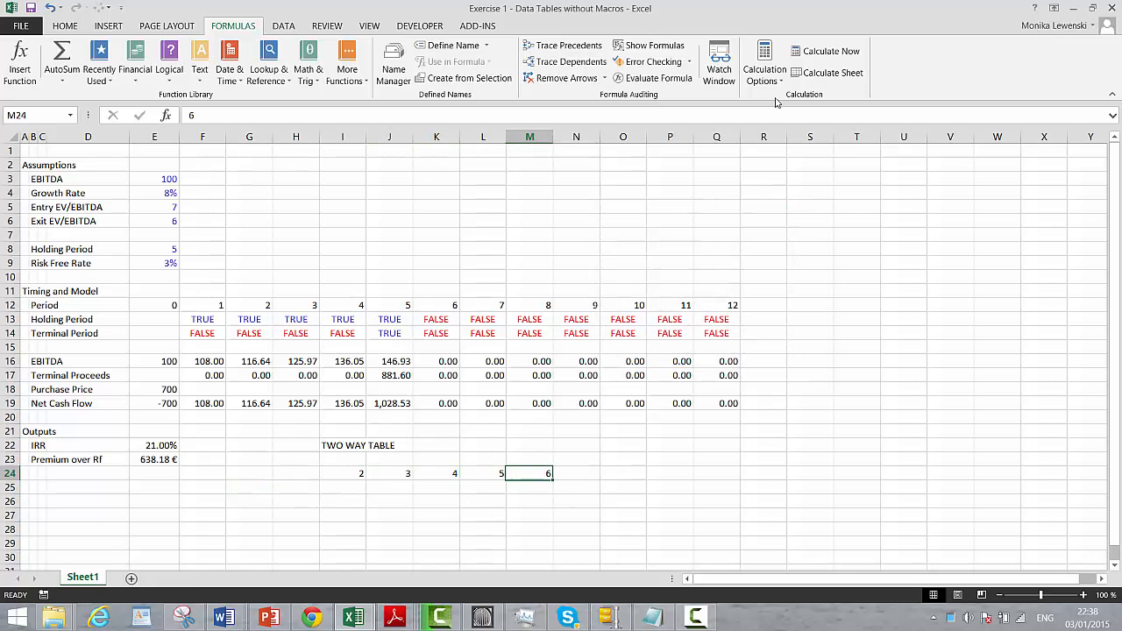
key(shift+Right)
key(shift+Right)
key(alt+e)
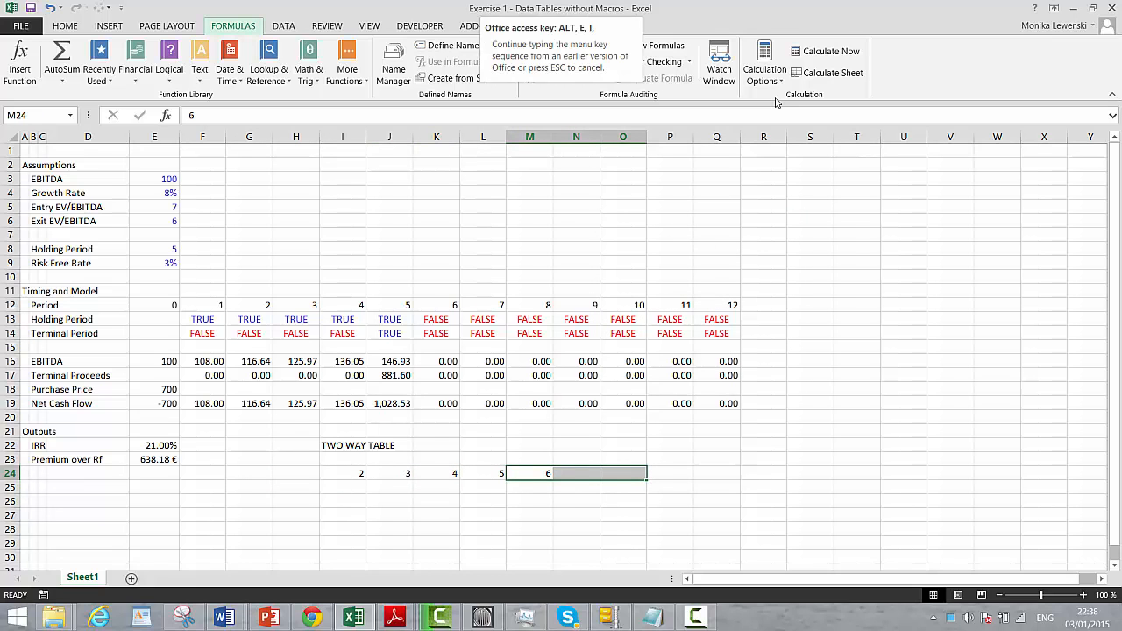
key(i)
key(s)
key(Return)
Enter the label Holding Period in J23, above the two-way table's header row
key(Left)
key(Left)
key(Left)
key(Left)
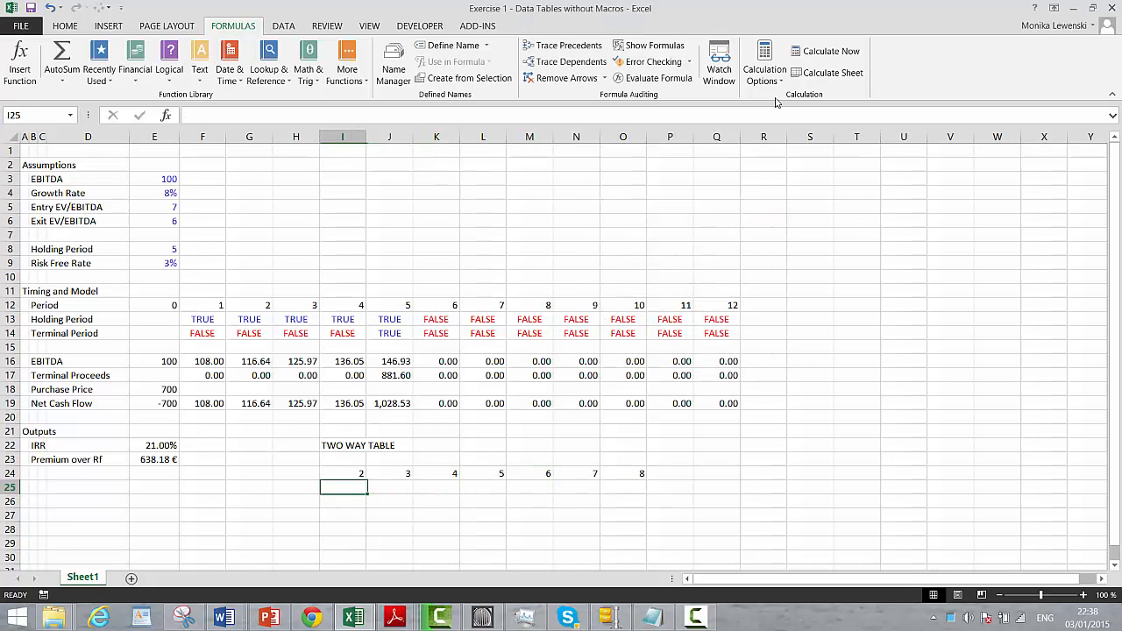
key(Up)
key(Right)
text(Holding Per)
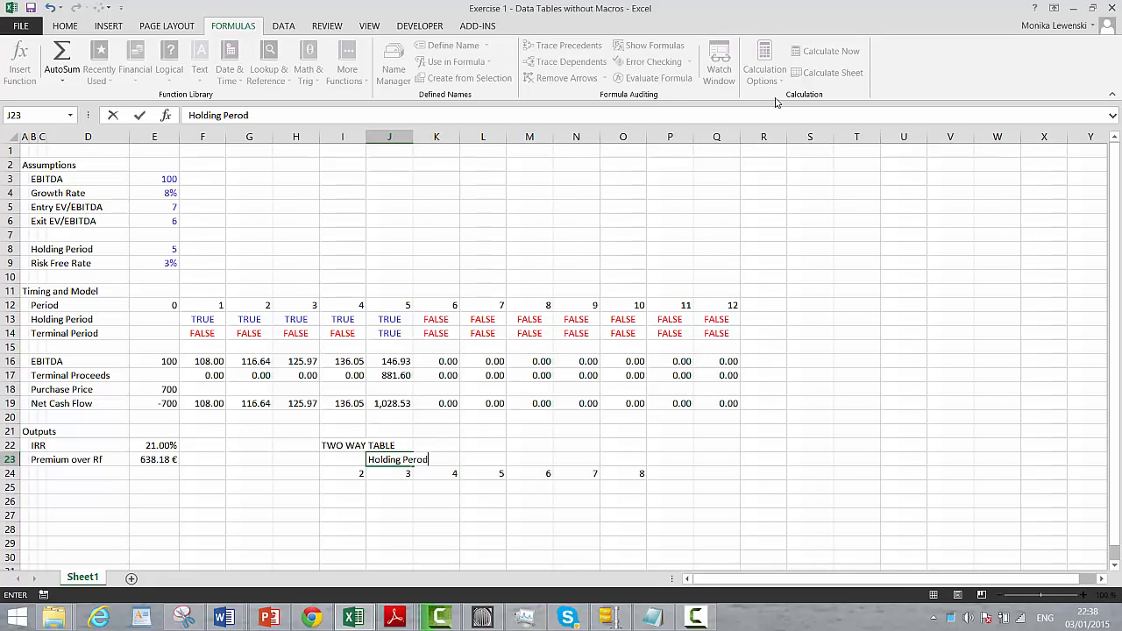
text(iod)
key(Return)
Enter the exit multiples 5, 6, 7 and 8 down H25:H28 as the table's column values
key(Left)
key(Left)
key(Down)
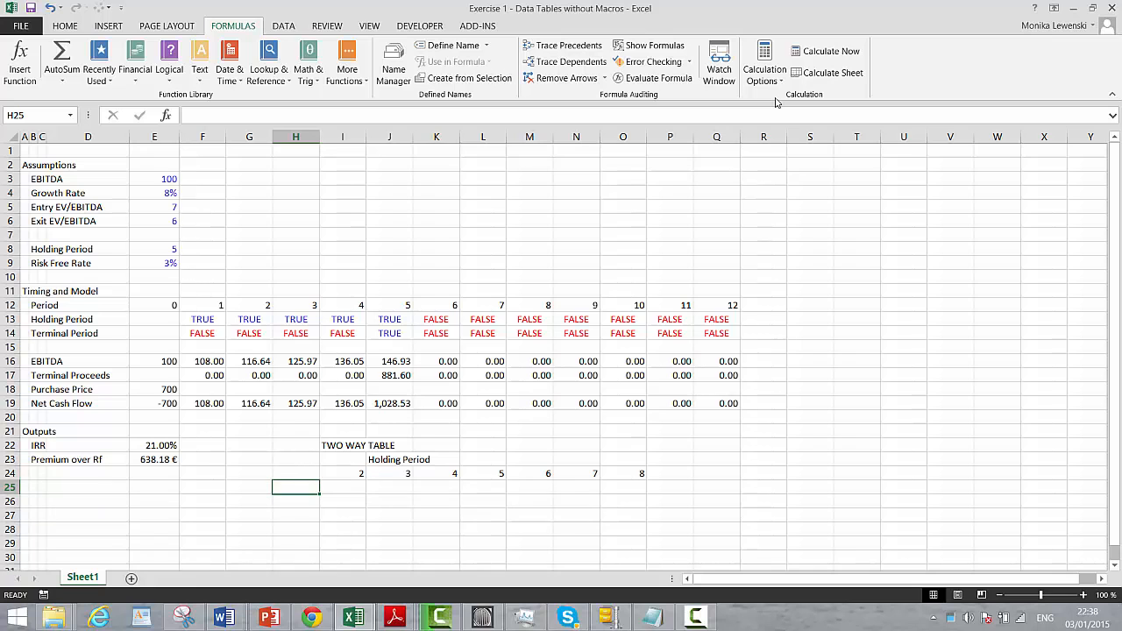
text(5)
key(Return)
text(6)
key(Return)
text(7)
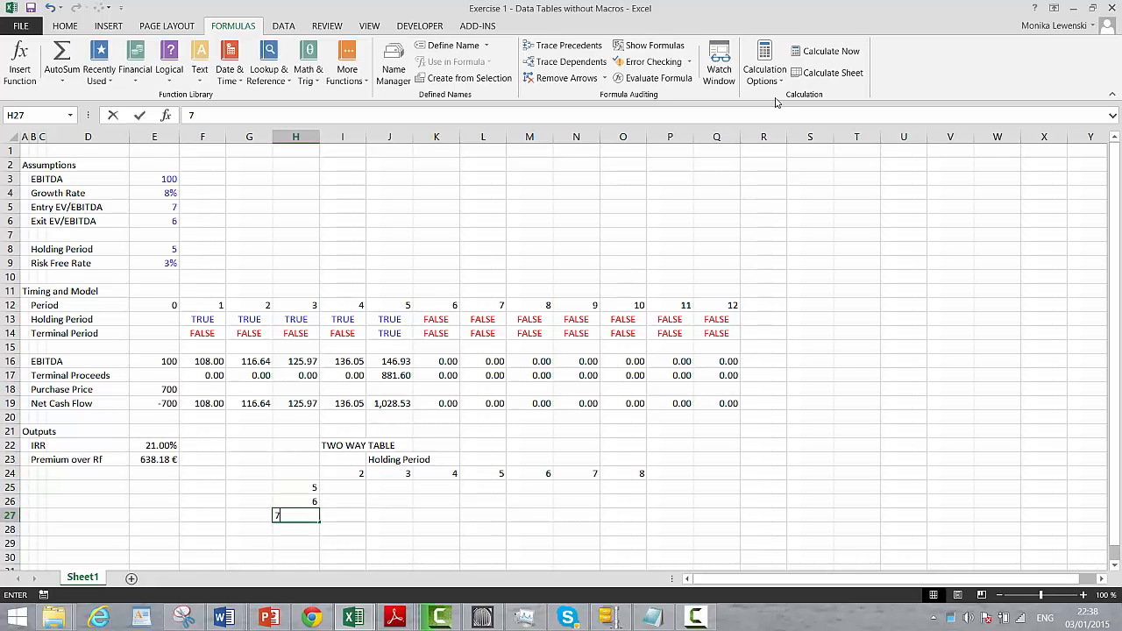
key(Return)
text(8)
key(Up)
Label the two-way table's column values Exit Mult in G26
key(Up)
key(Left)
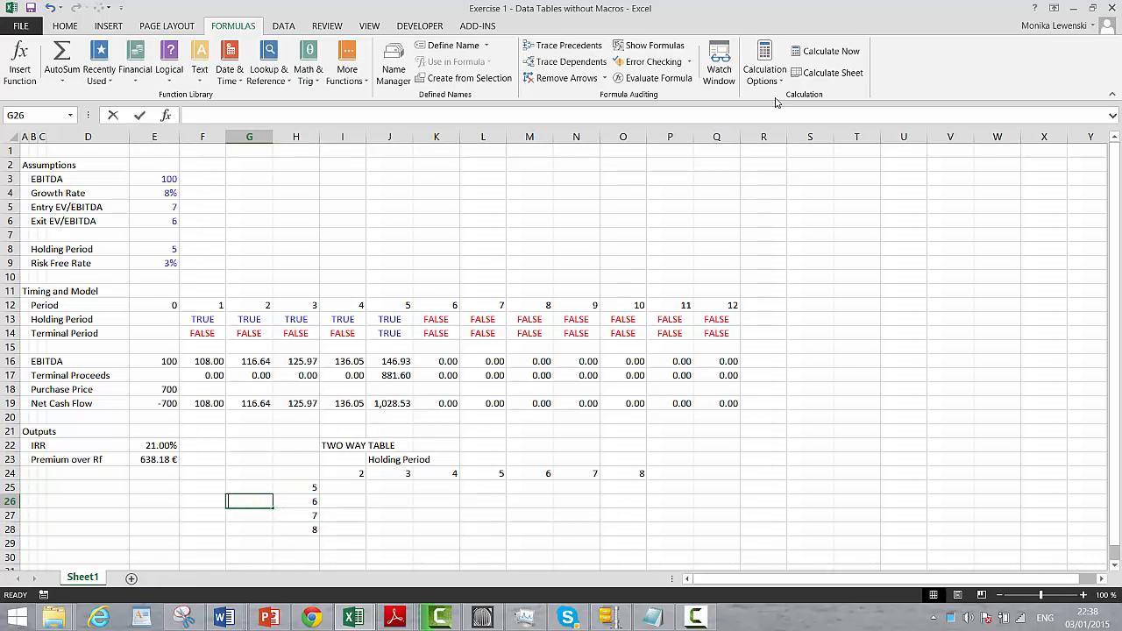
text(Exit Mult)
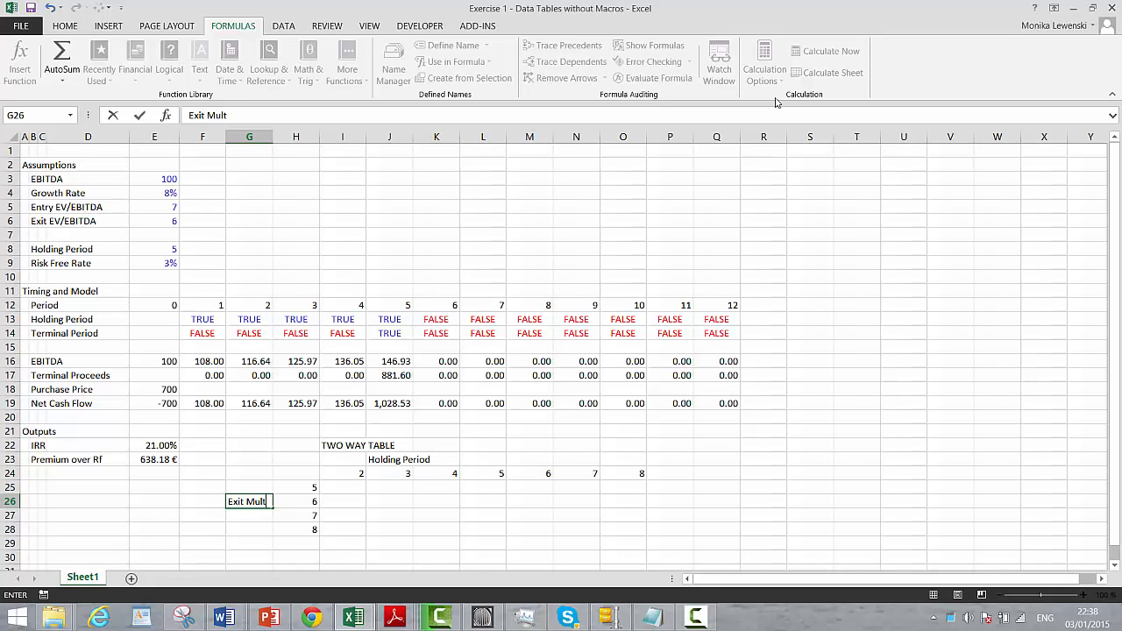
key(Return)
Format the table's corner cell H24 with a thick box border and a yellow fill
key(Up)
key(Up)
key(Up)
key(Right)
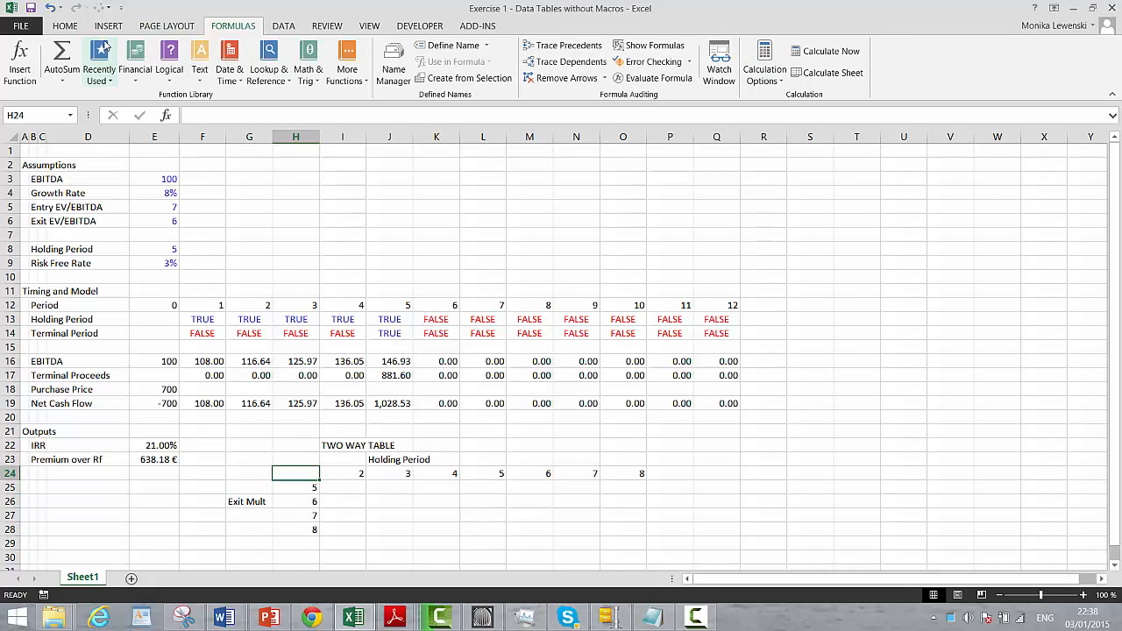
click(64, 26)
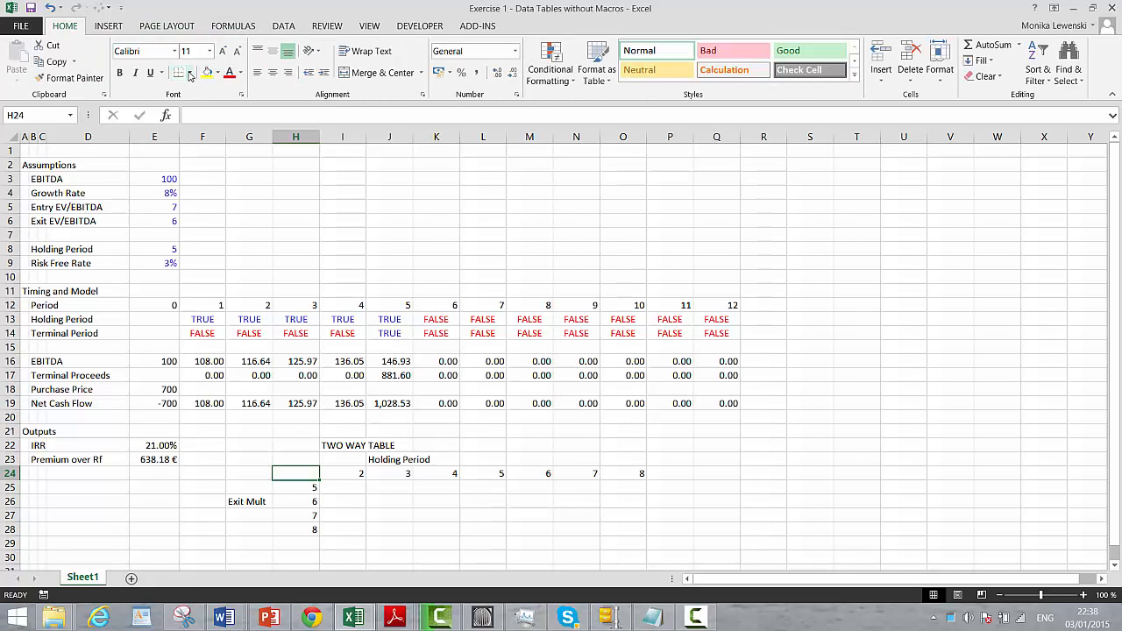
click(190, 75)
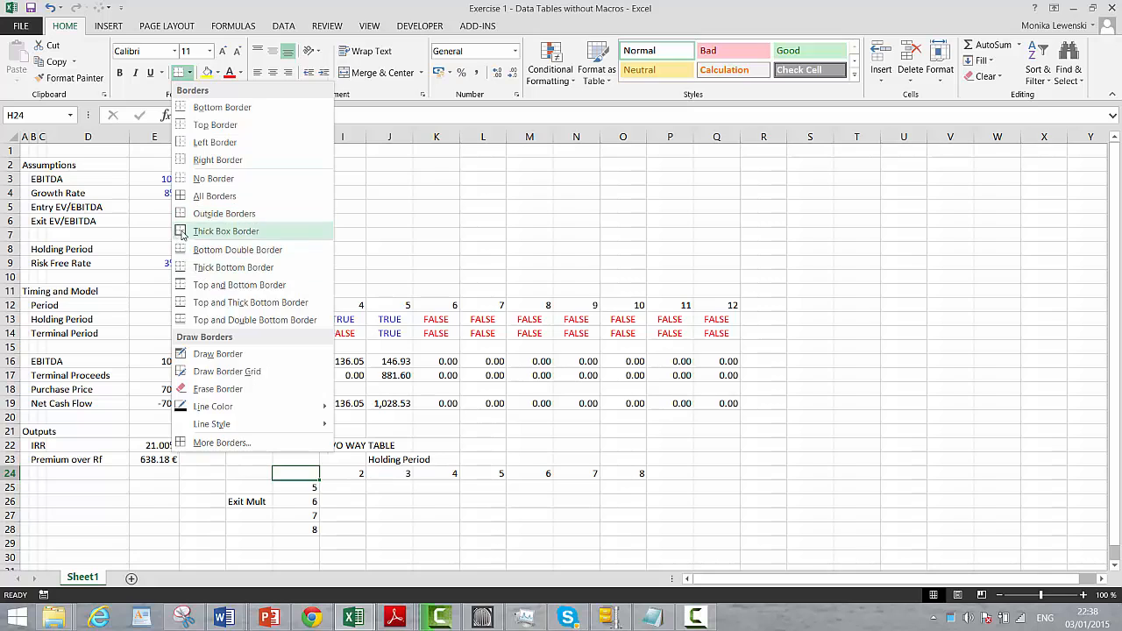
click(182, 232)
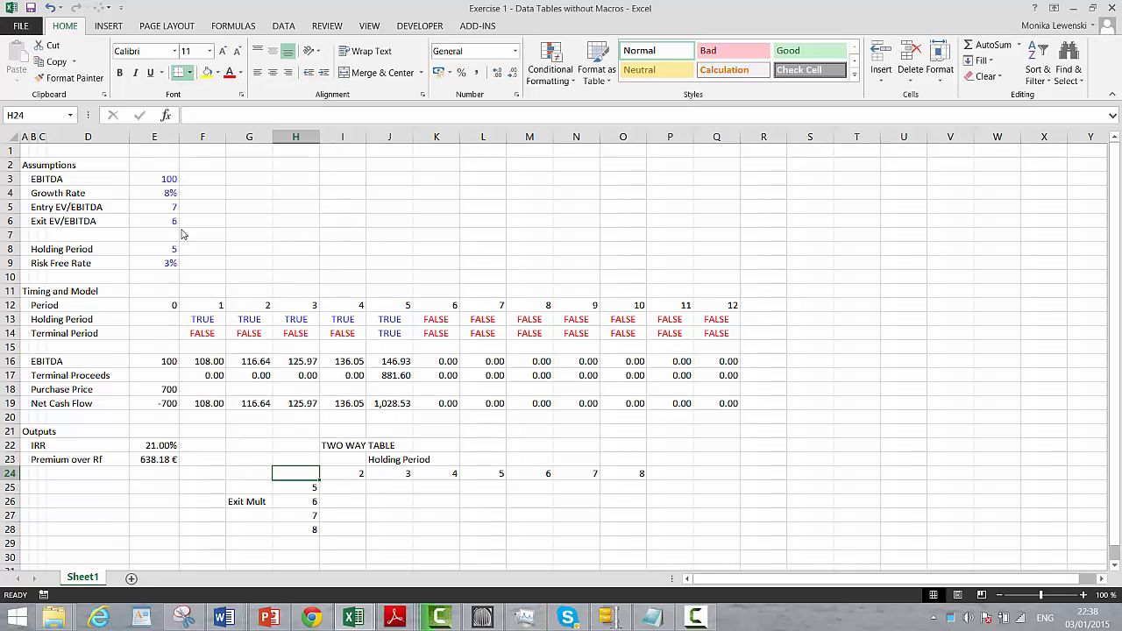
click(208, 72)
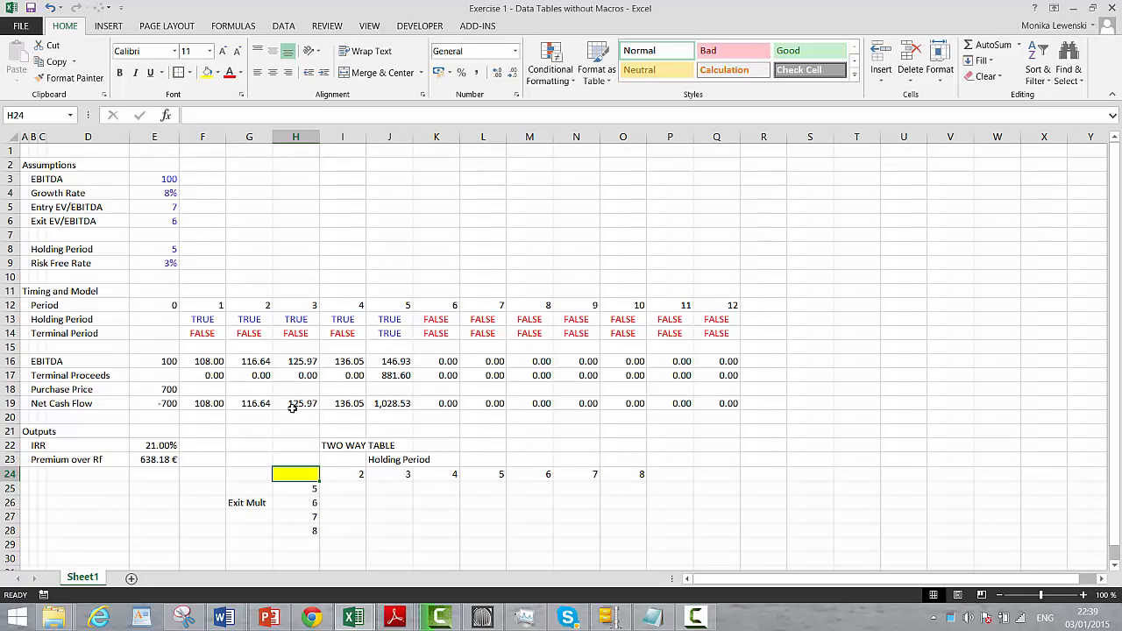
Review the holding period row and exit multiple column that meet at corner cell H24
key(Right)
key(Right)
key(Left)
key(Left)
key(Down)
key(Down)
key(Down)
key(Down)
key(Up)
key(Up)
key(Up)
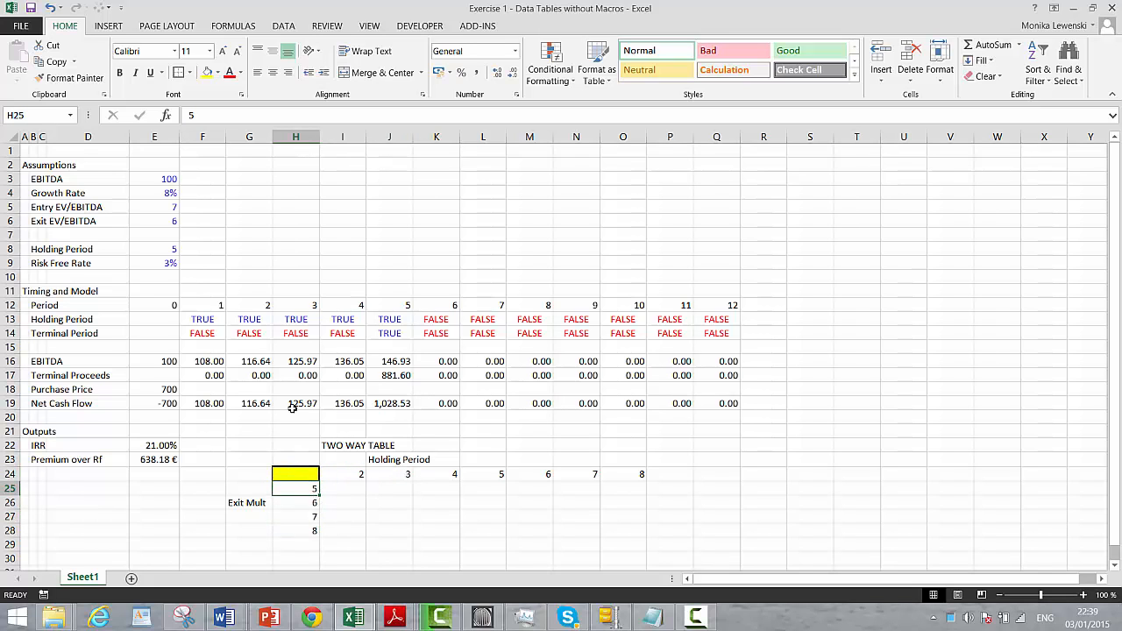
key(Down)
key(Down)
key(Down)
key(Up)
key(Up)
key(Up)
key(Down)
key(Down)
key(Down)
key(Up)
key(Up)
key(Up)
key(Right)
key(Right)
key(Up)
key(Left)
key(Left)
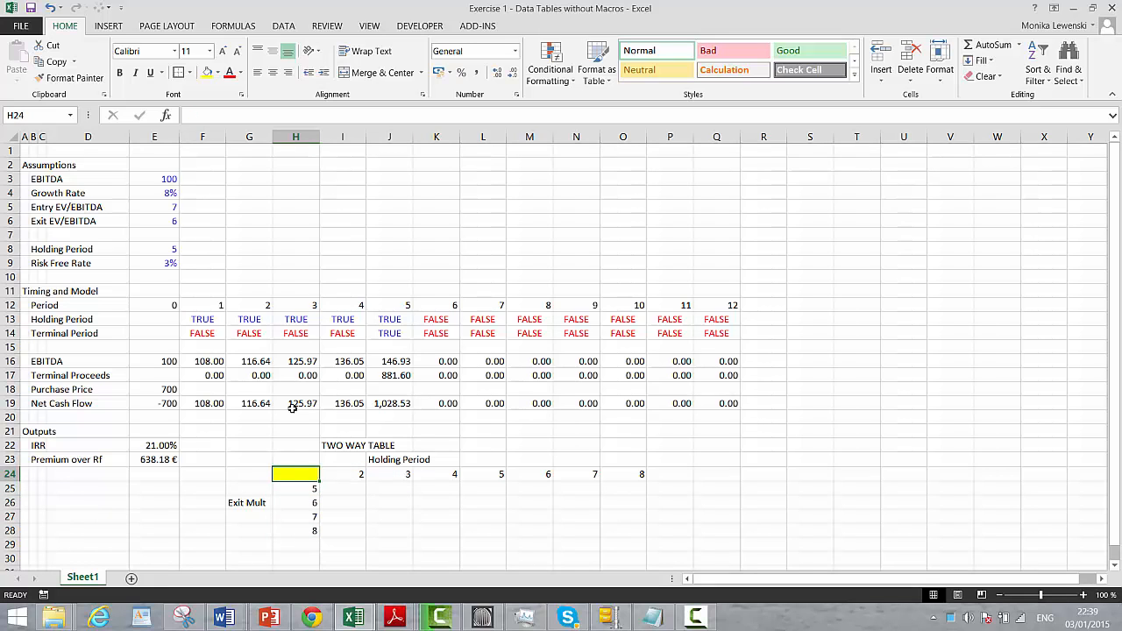
Link the table's corner cell H24 to the IRR output with the formula =E22
text(=)
key(Left)
key(Left)
key(Left)
key(Up)
key(Up)
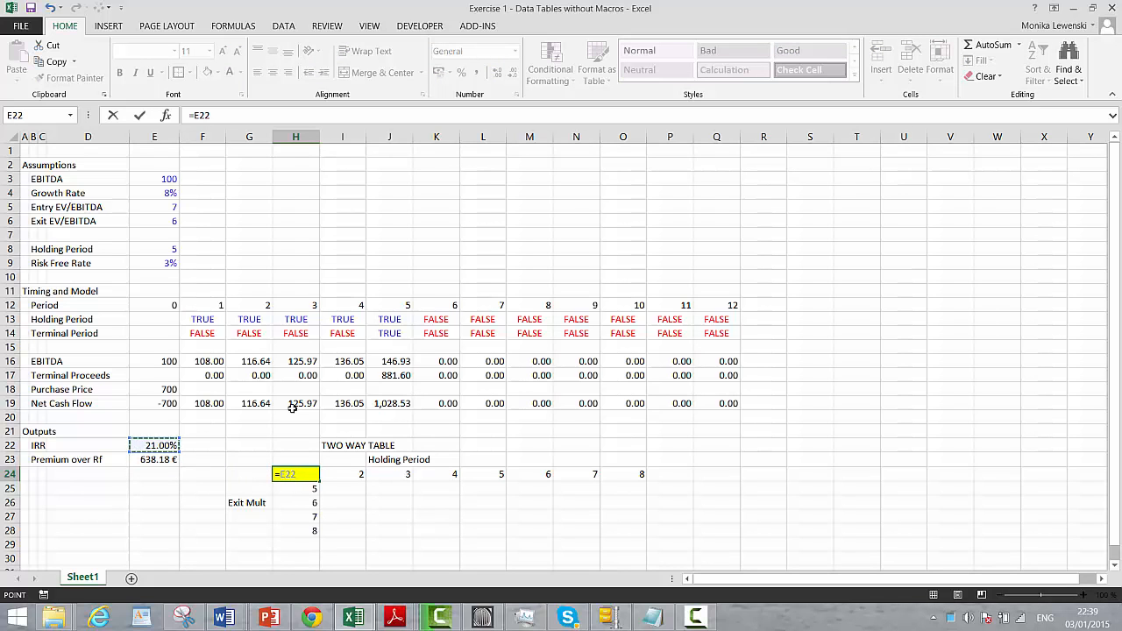
key(Return)
Look over the empty body of the two-way table and its row and column headings
key(Right)
key(Down)
key(Down)
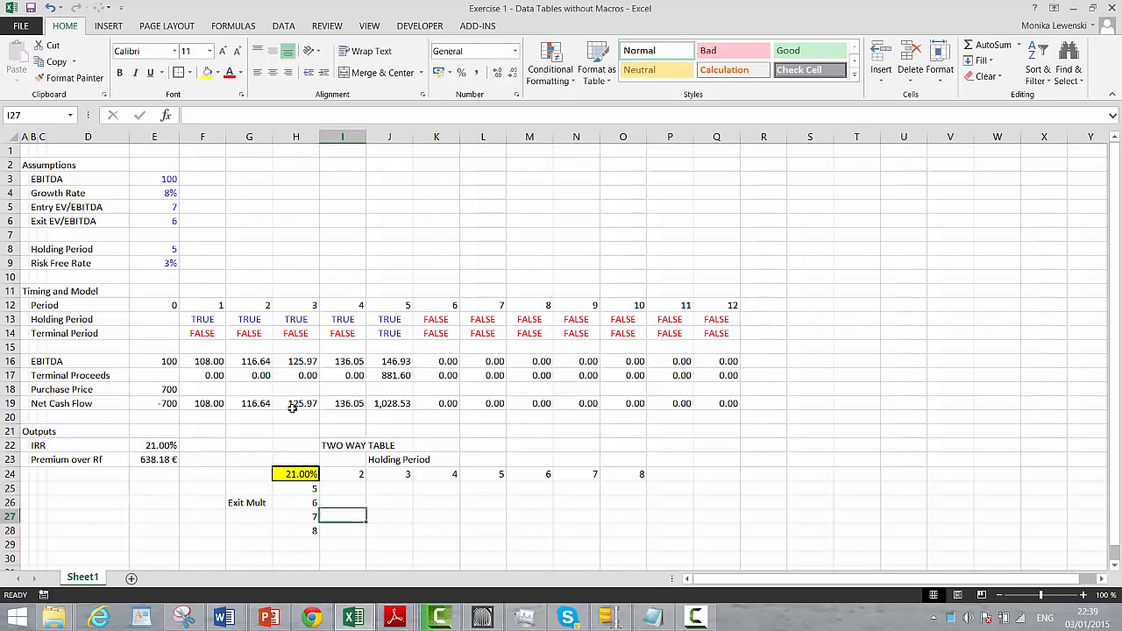
key(Down)
key(Right)
key(Right)
key(Right)
key(Right)
key(Right)
key(Right)
key(Up)
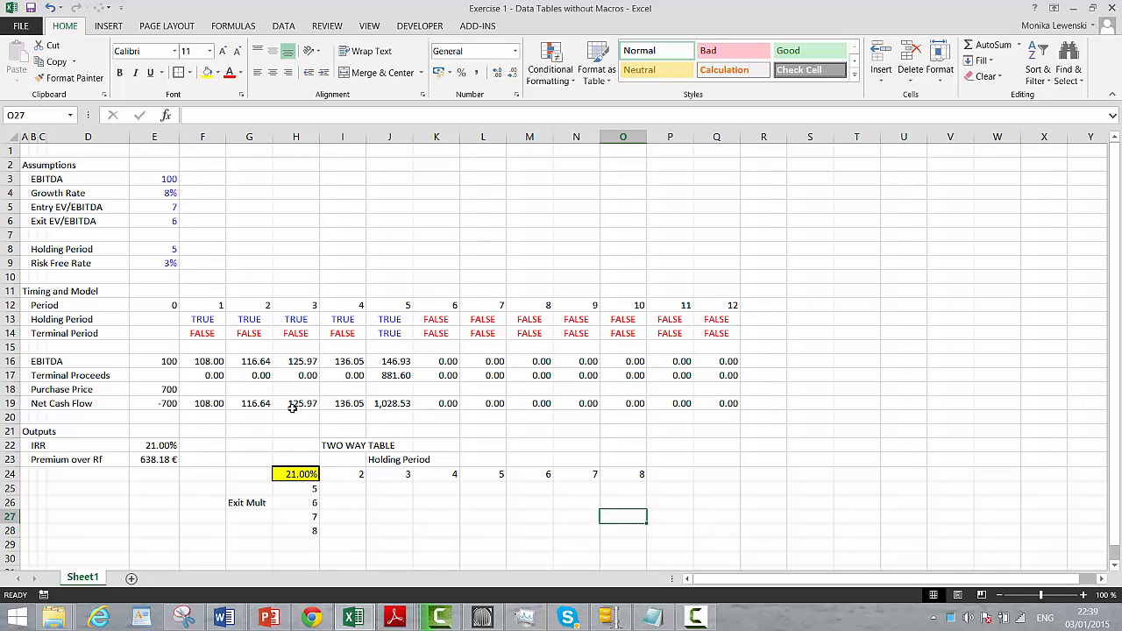
key(Up)
key(Up)
key(Up)
key(Left)
key(Left)
key(Left)
key(Left)
key(Left)
key(Left)
key(Left)
key(Down)
key(shift+Up)
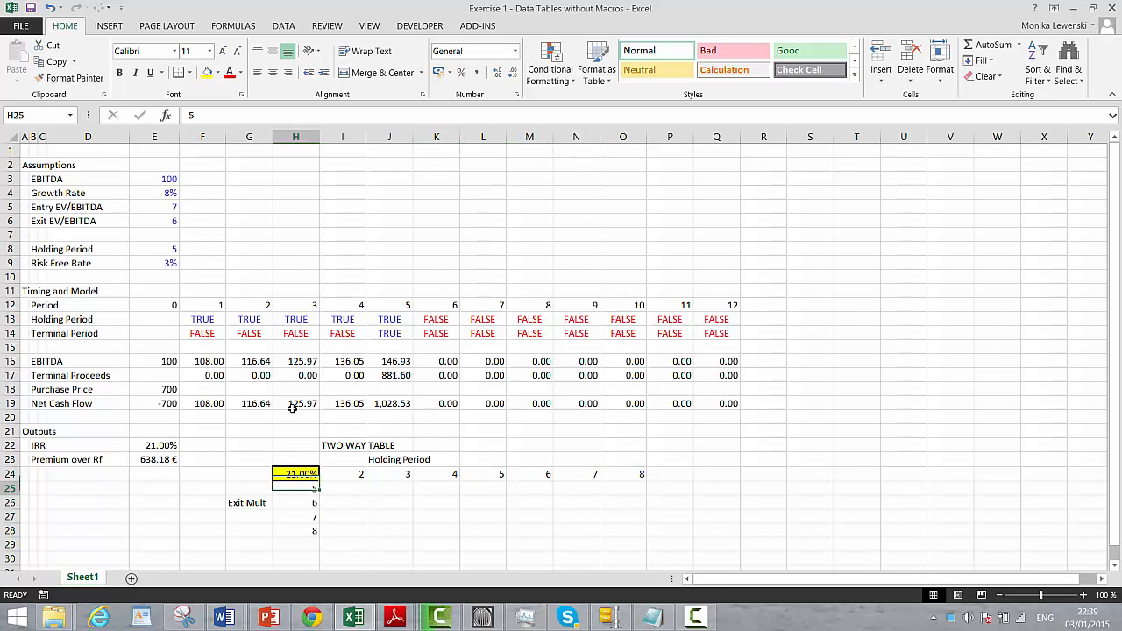
Set the Holding Period assumption in E8 to 2 to test a single table scenario manually
key(Right)
key(Up)
key(Up)
key(Up)
key(Up)
key(Up)
key(Up)
key(Up)
key(Up)
key(Up)
key(Up)
key(Up)
key(Up)
key(Up)
key(Up)
key(Up)
key(Up)
key(Up)
key(Up)
key(Up)
key(Up)
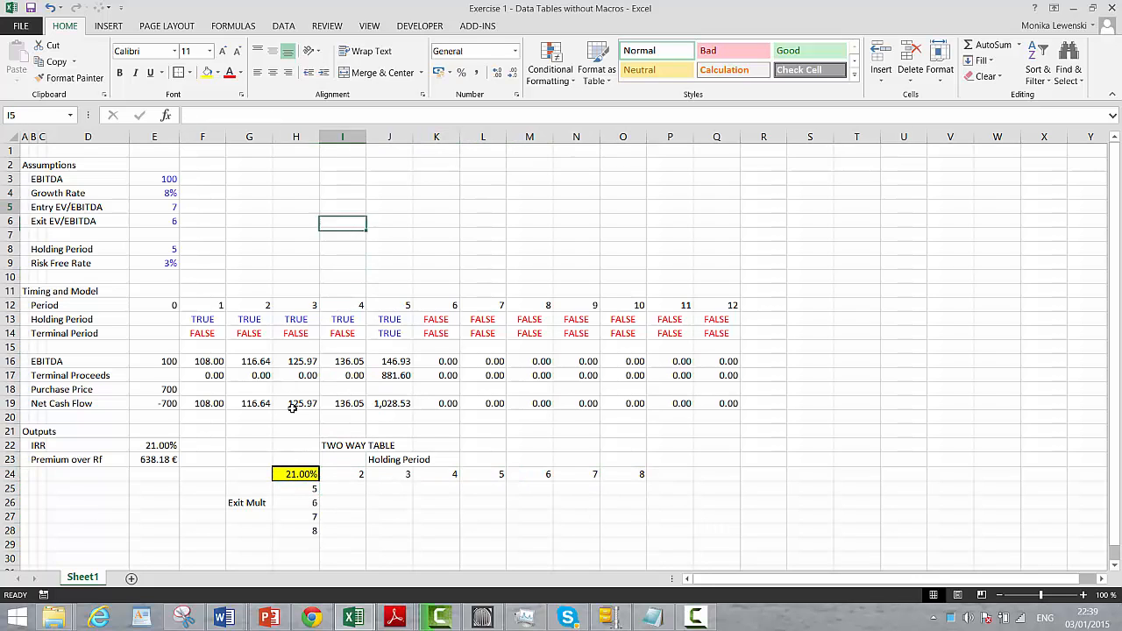
key(Up)
key(Left)
key(Left)
key(Left)
key(Left)
key(Down)
key(Down)
key(Down)
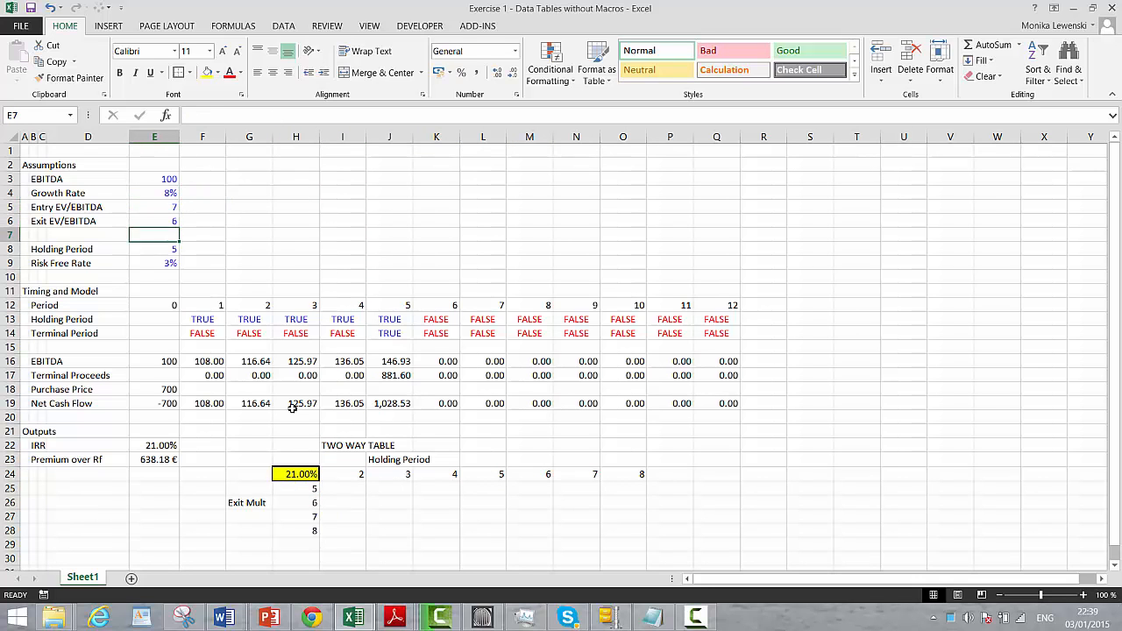
key(Down)
text(2)
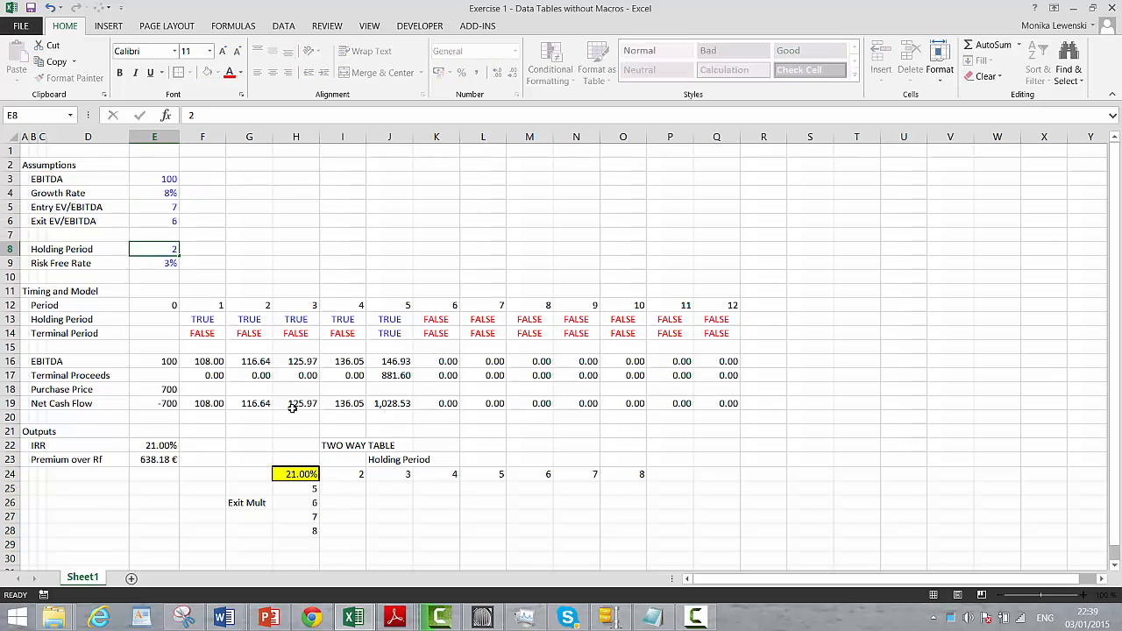
key(Return)
Check the IRR output in E22 for the changed holding period
key(Down)
key(Down)
key(Down)
key(Down)
key(Down)
key(Down)
key(Down)
key(Down)
key(Down)
key(Down)
key(Down)
key(Down)
key(Down)
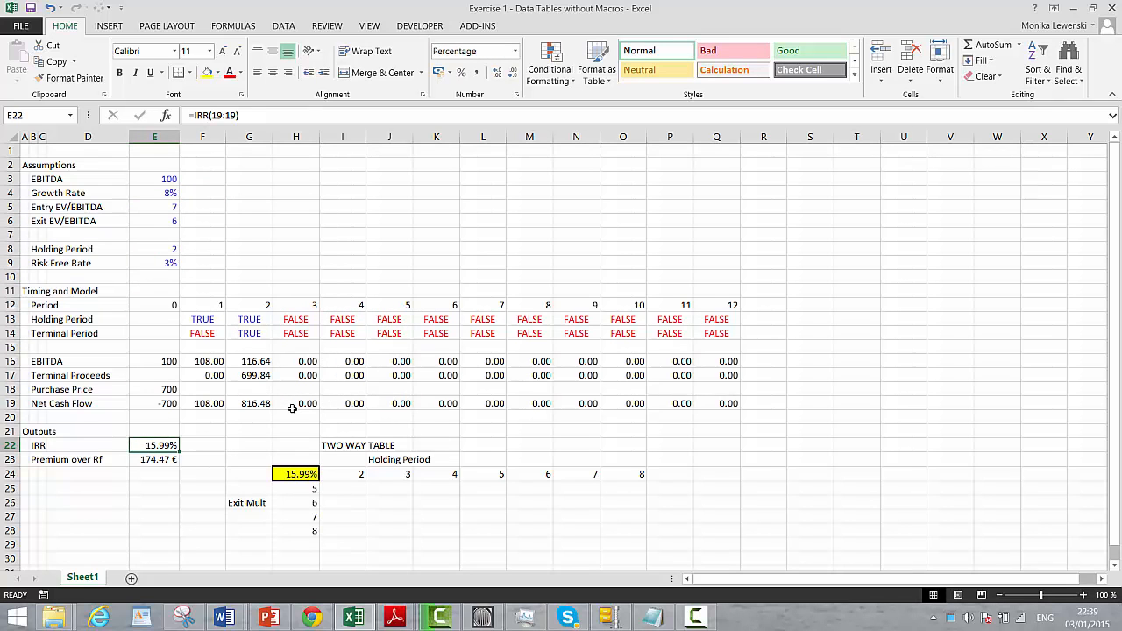
Set the Exit EV/EBITDA assumption in E6 to 5 to test one combination of the table manually
key(Up)
key(Up)
key(Up)
key(Up)
key(Up)
key(Up)
key(Up)
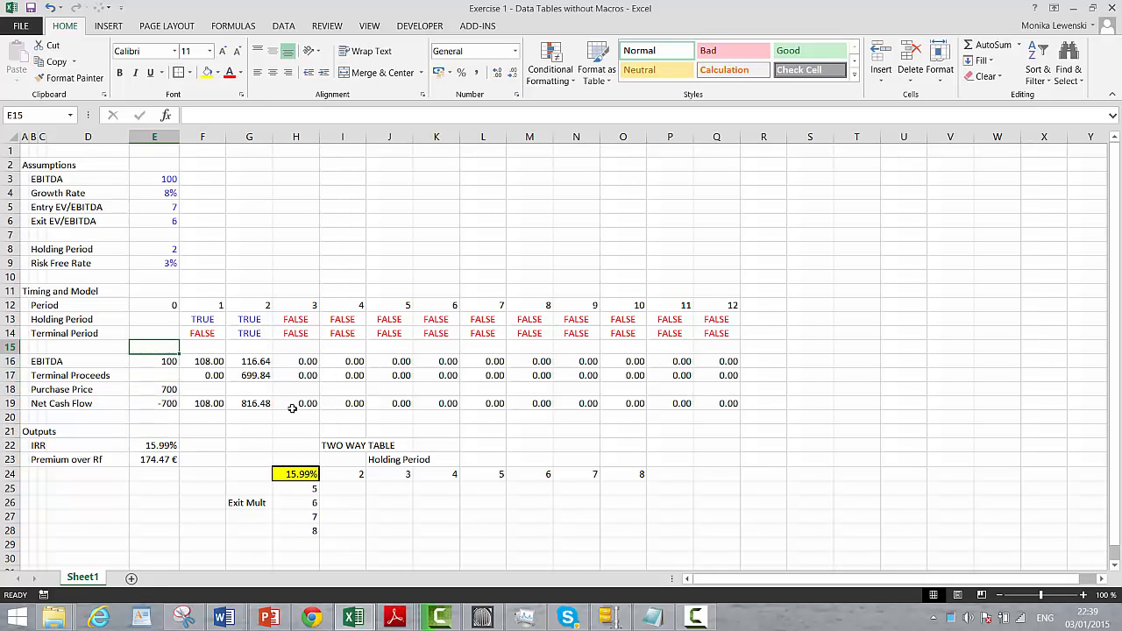
key(Up)
key(Up)
key(Up)
key(Up)
key(Up)
key(Up)
key(Up)
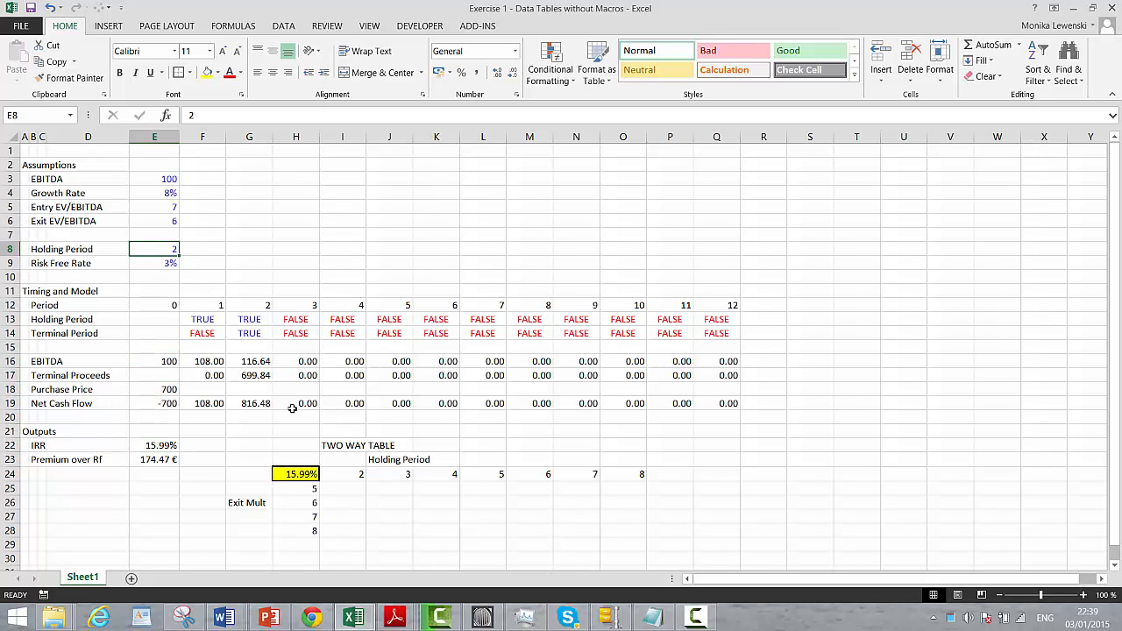
key(Up)
key(Up)
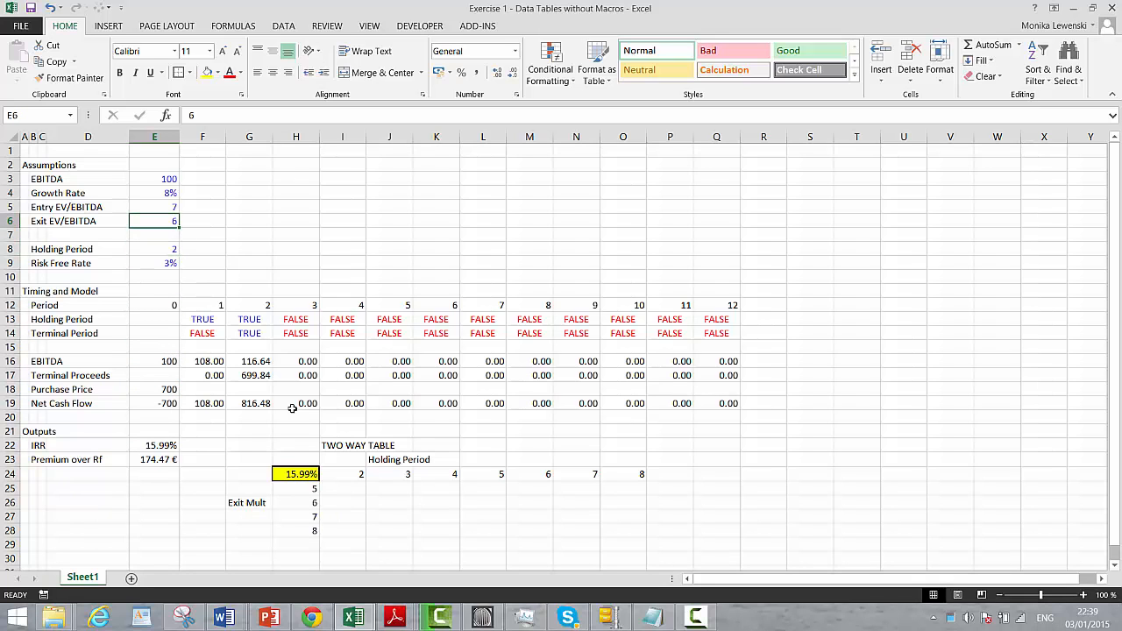
text(5)
key(Return)
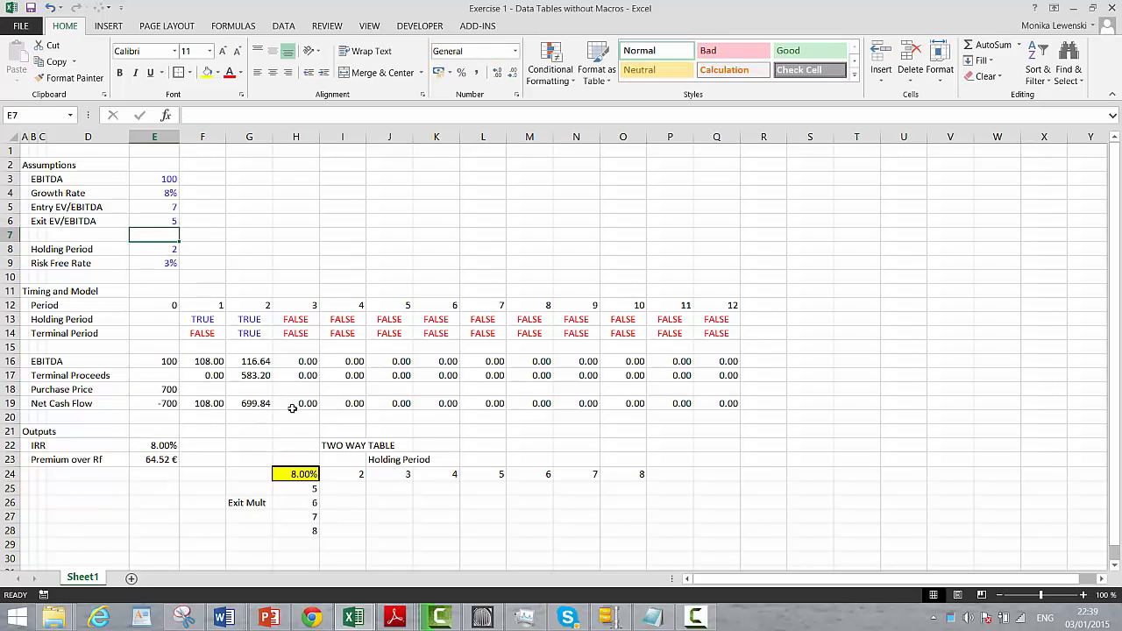
Check the linked IRR in H24 against the empty table cell I25 for holding period 2 and exit multiple 5
key(Down)
key(Down)
key(Down)
key(Down)
key(Down)
key(Down)
key(Down)
key(Down)
key(Down)
key(Down)
key(Down)
key(Down)
key(Down)
key(Down)
key(Down)
key(Down)
key(Down)
key(Down)
key(Right)
key(Right)
key(Right)
key(Up)
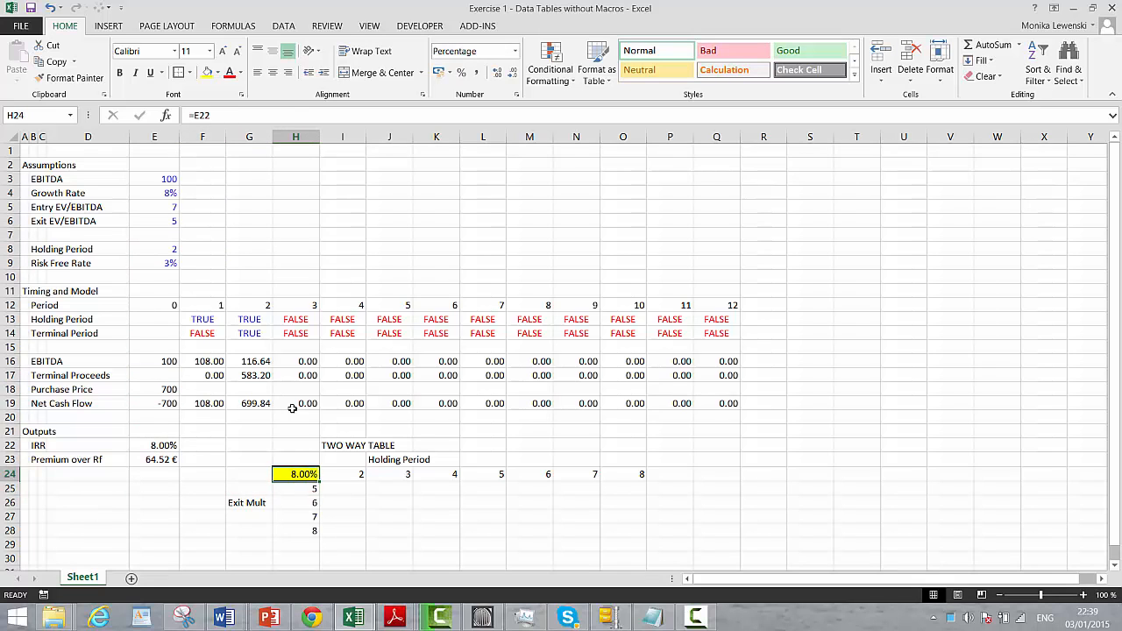
key(Down)
key(Right)
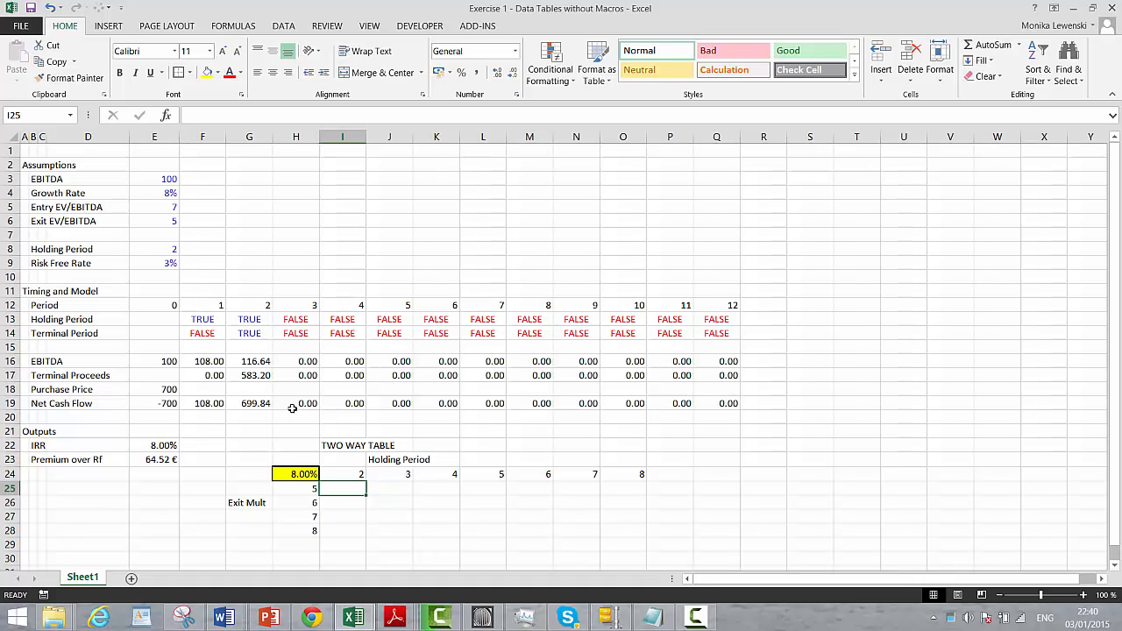
Set the Exit EV/EBITDA assumption in E6 to 6
key(Down)
key(Up)
key(Left)
key(Up)
key(Up)
key(Up)
key(Up)
key(Up)
key(Up)
key(Up)
key(Up)
key(Up)
key(Up)
key(Up)
key(Up)
key(Up)
key(Up)
key(Up)
key(Up)
key(Up)
key(Up)
key(Up)
key(Up)
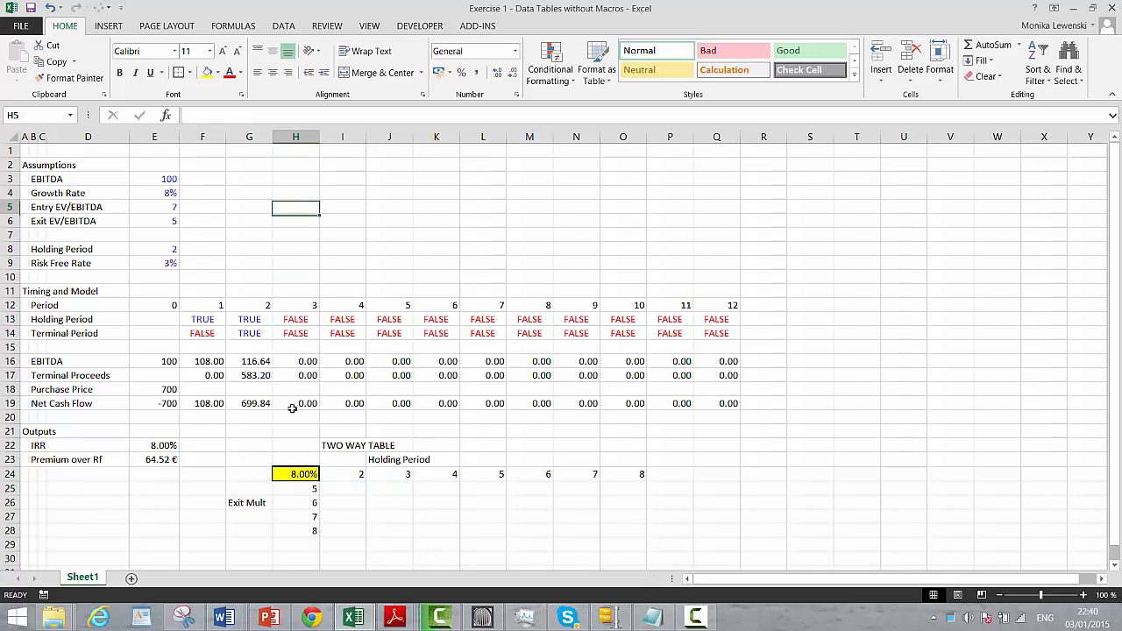
key(Left)
key(Left)
key(Left)
key(Down)
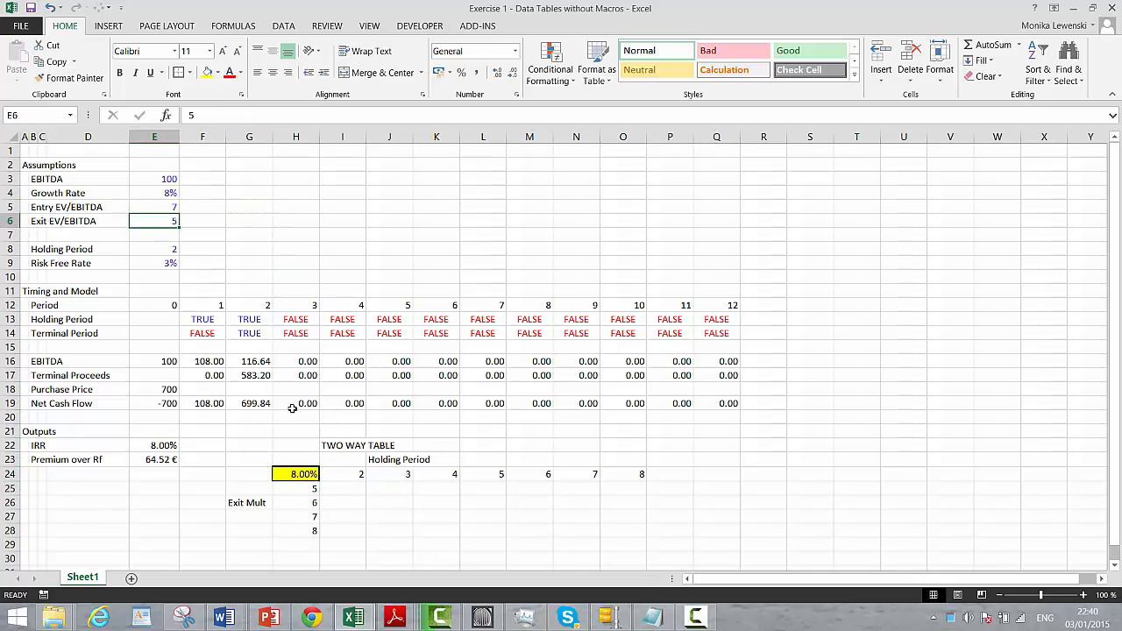
text(6)
key(Return)
Locate the empty table cell I26 that corresponds to holding period 2 and exit multiple 6
key(Right)
key(Right)
key(Right)
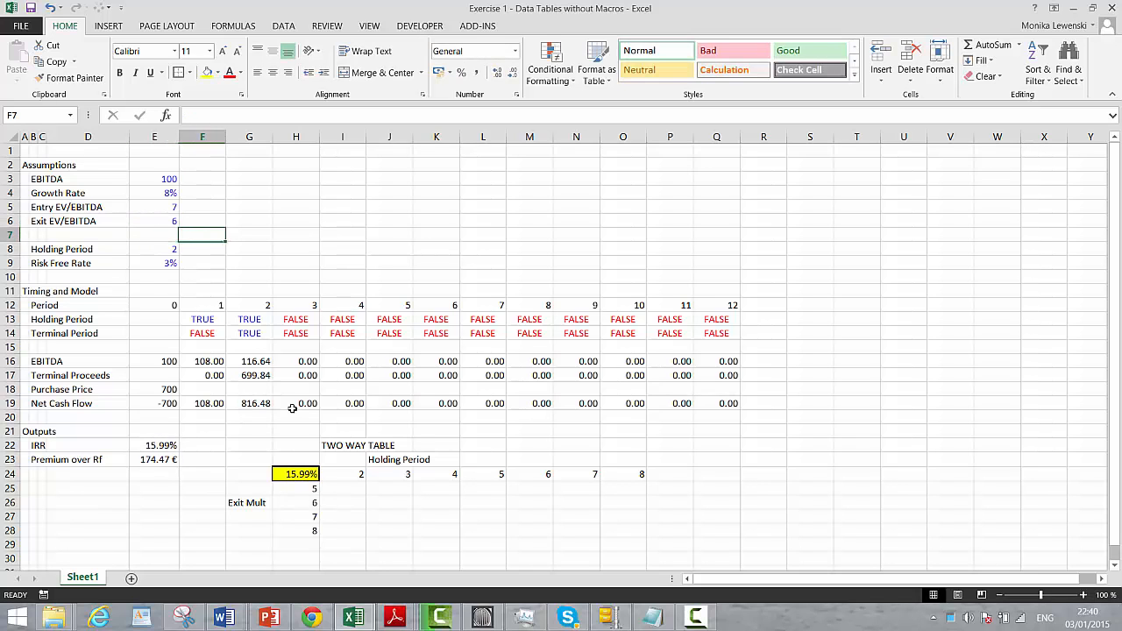
key(Right)
key(Right)
key(Right)
key(Down)
key(Down)
key(Down)
key(Down)
key(Down)
key(Down)
key(Down)
key(Down)
key(Down)
key(Down)
key(Down)
key(Down)
key(Down)
key(Down)
key(Down)
key(Down)
key(Down)
key(Left)
key(Left)
key(Left)
key(Left)
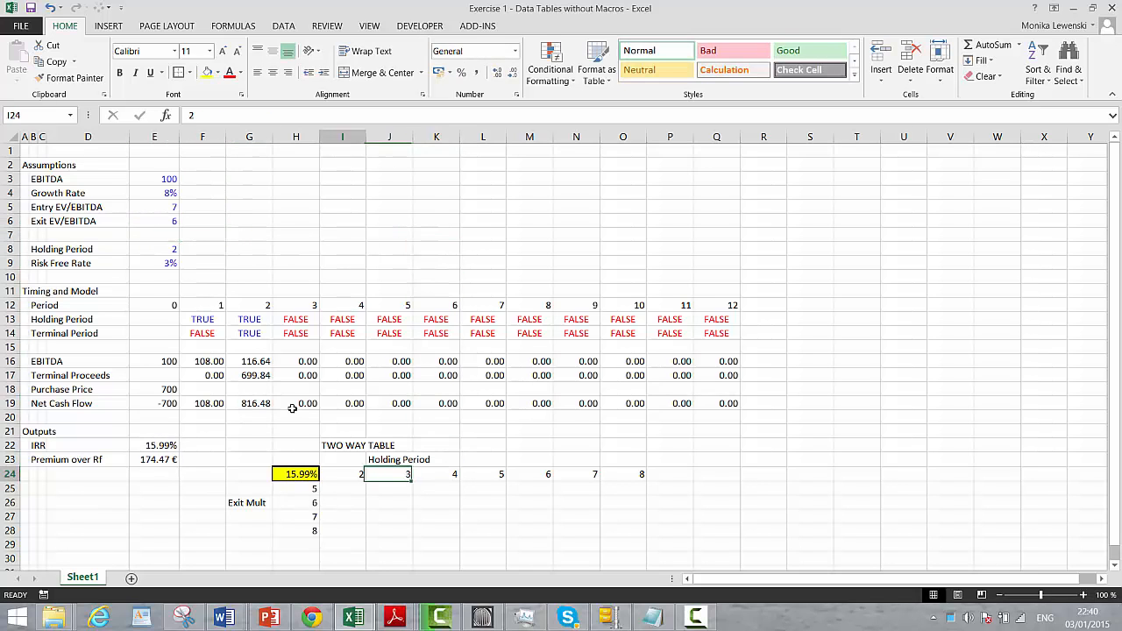
key(Down)
key(Right)
key(Down)
key(Right)
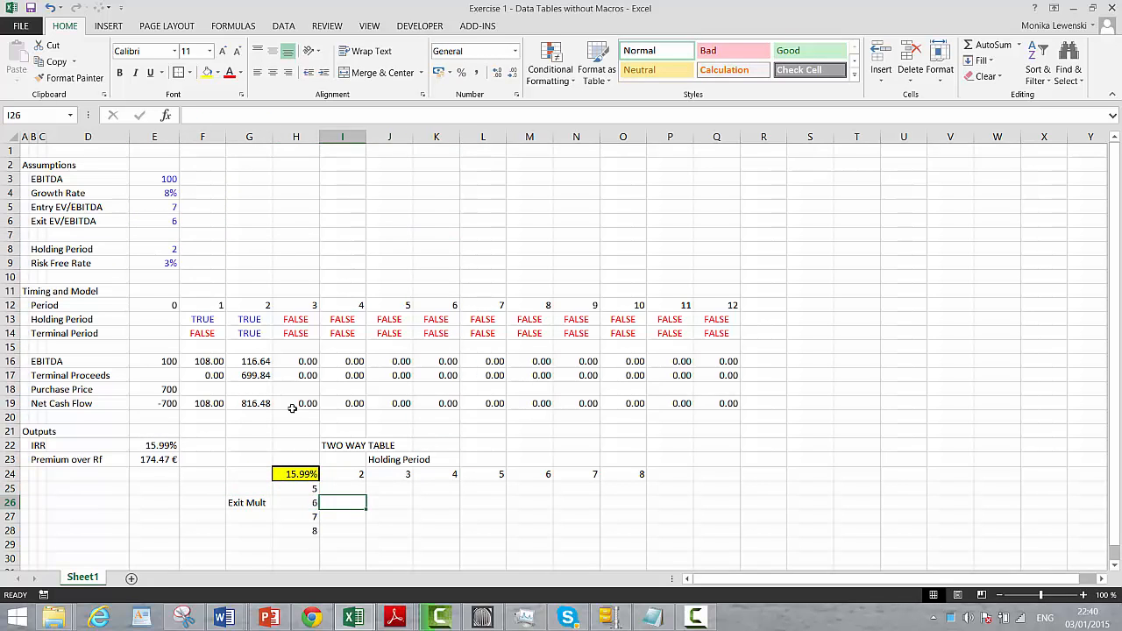
Start a what-if Data Table on the range H24:O28, including the corner formula and both heading series
key(Up)
key(Up)
key(Up)
key(Left)
key(Down)
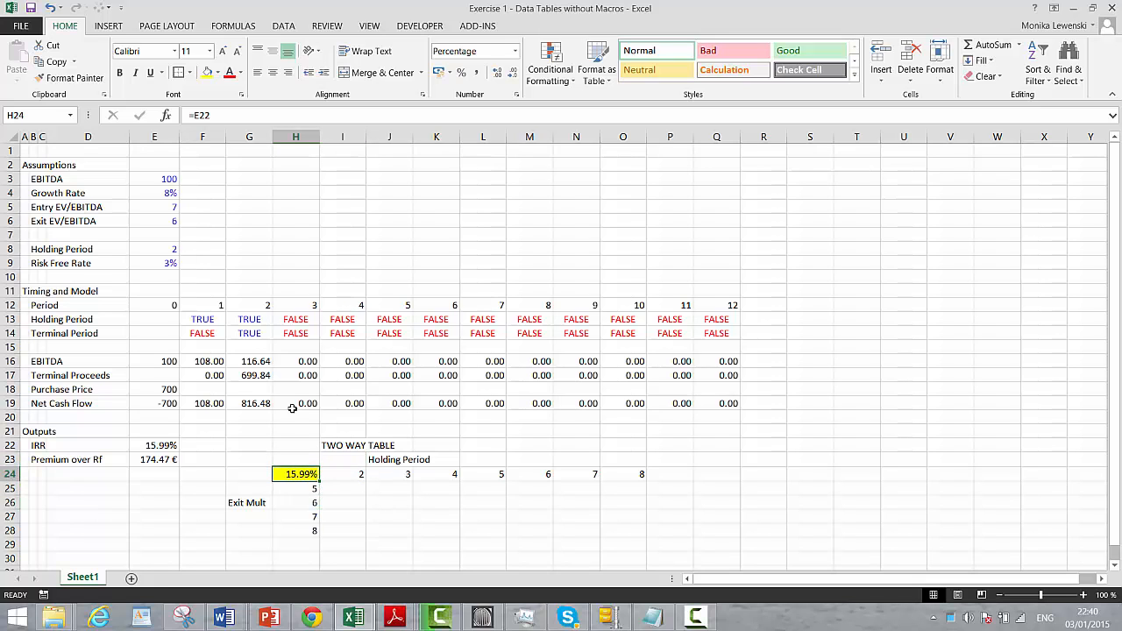
key(shift+Right)
key(shift+Right)
key(shift+Right)
key(shift+Right)
key(shift+Right)
key(shift+Right)
key(shift+Right)
key(shift+Down)
key(shift+Down)
key(shift+Down)
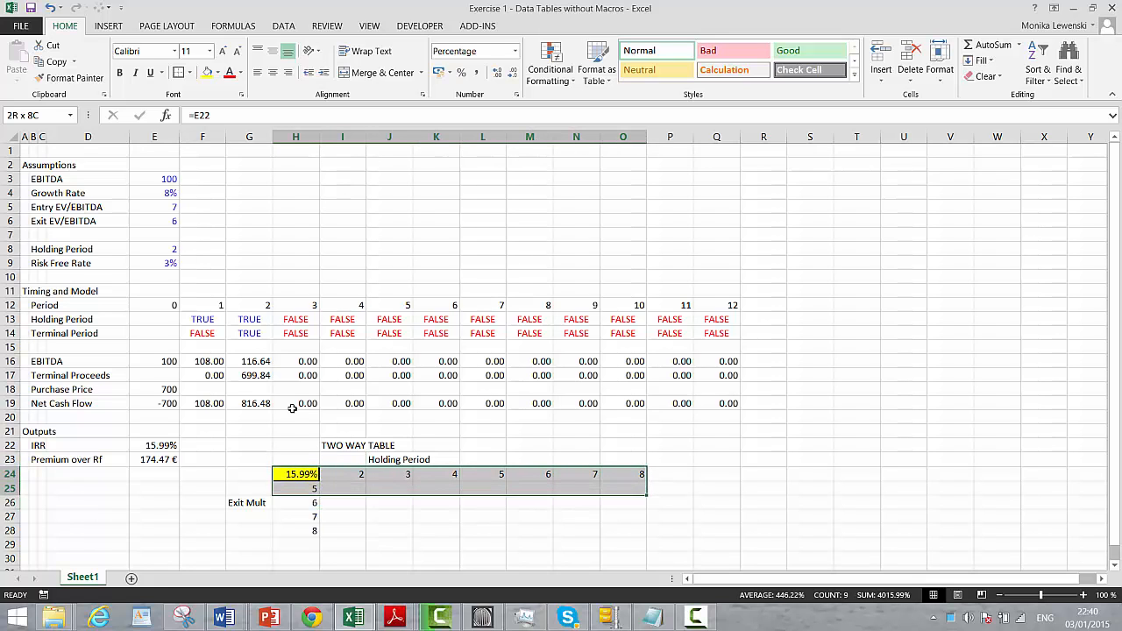
key(shift+Down)
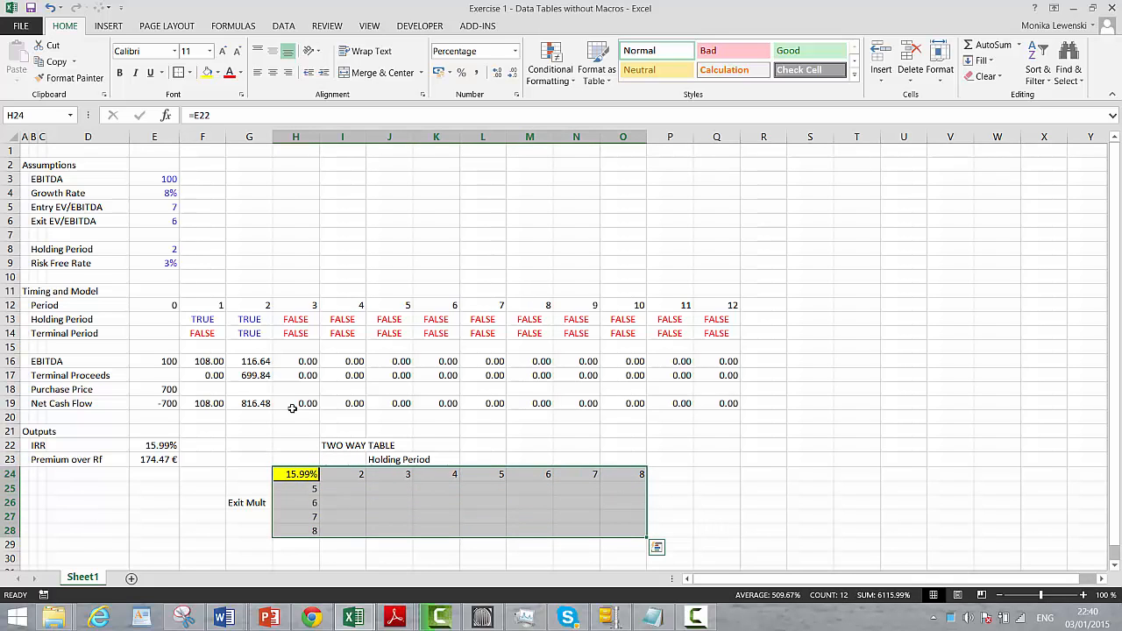
click(284, 27)
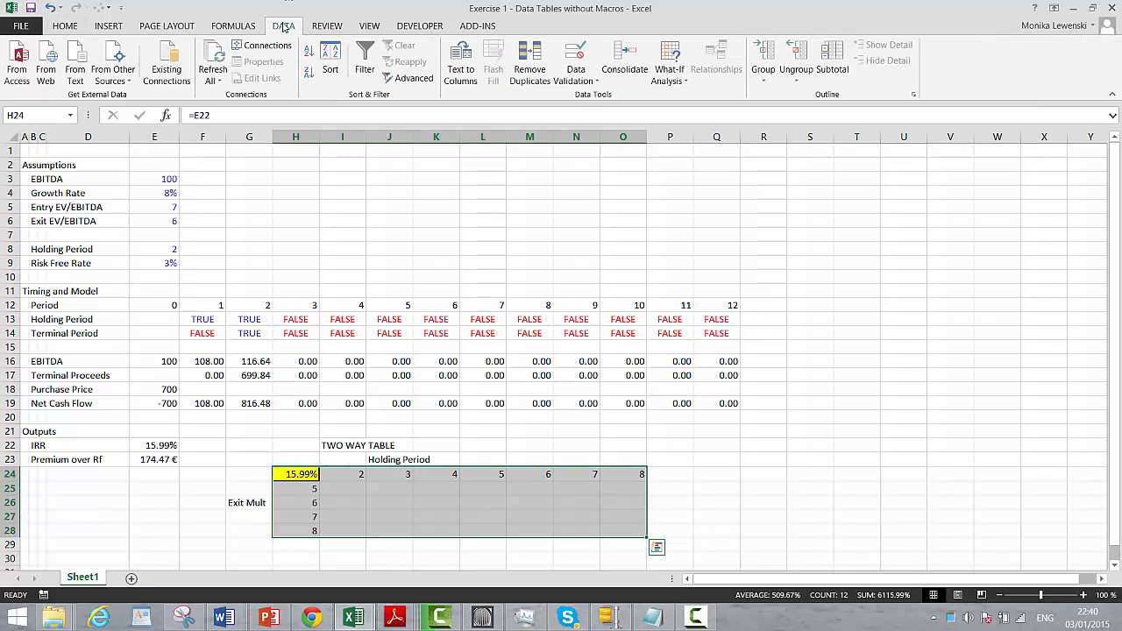
click(670, 71)
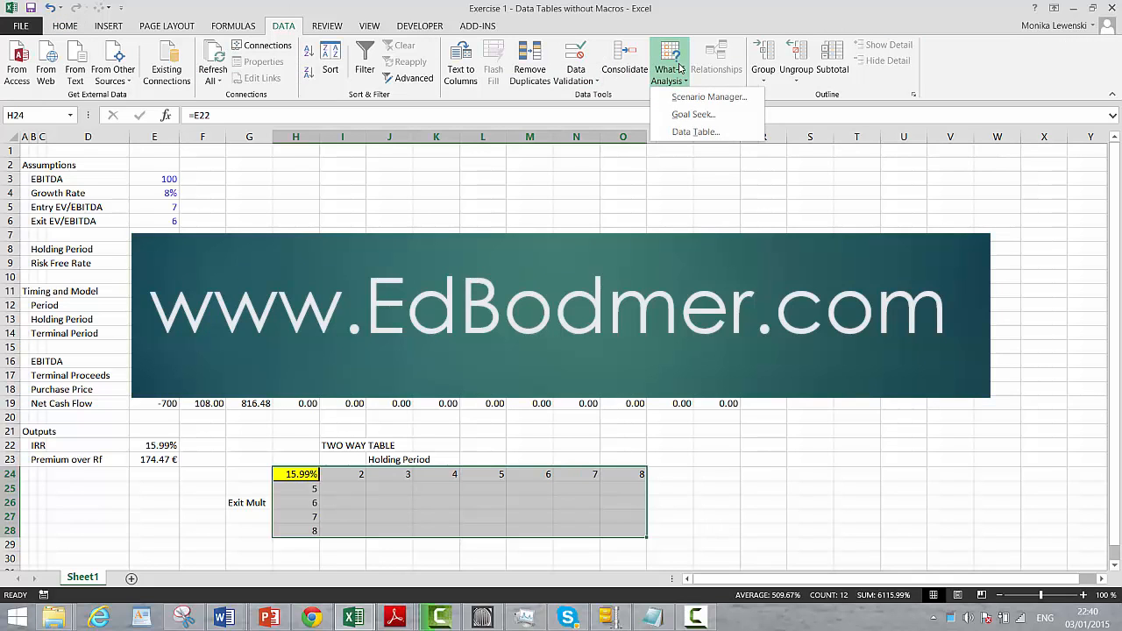
click(686, 132)
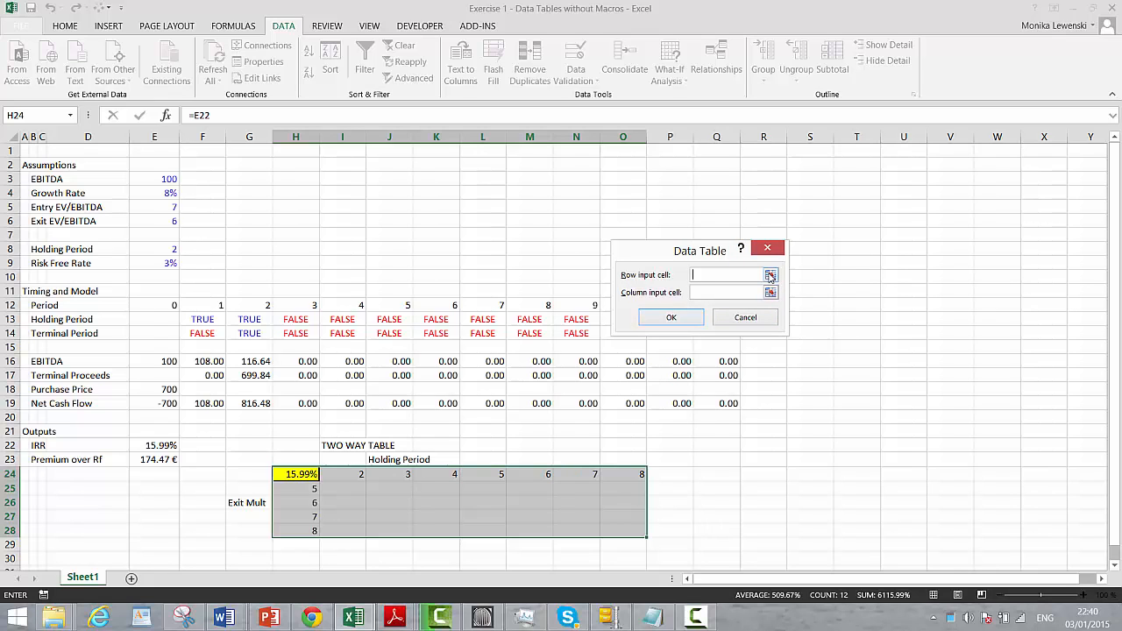
Set the data table's row input cell to the Holding Period assumption in E8
click(770, 275)
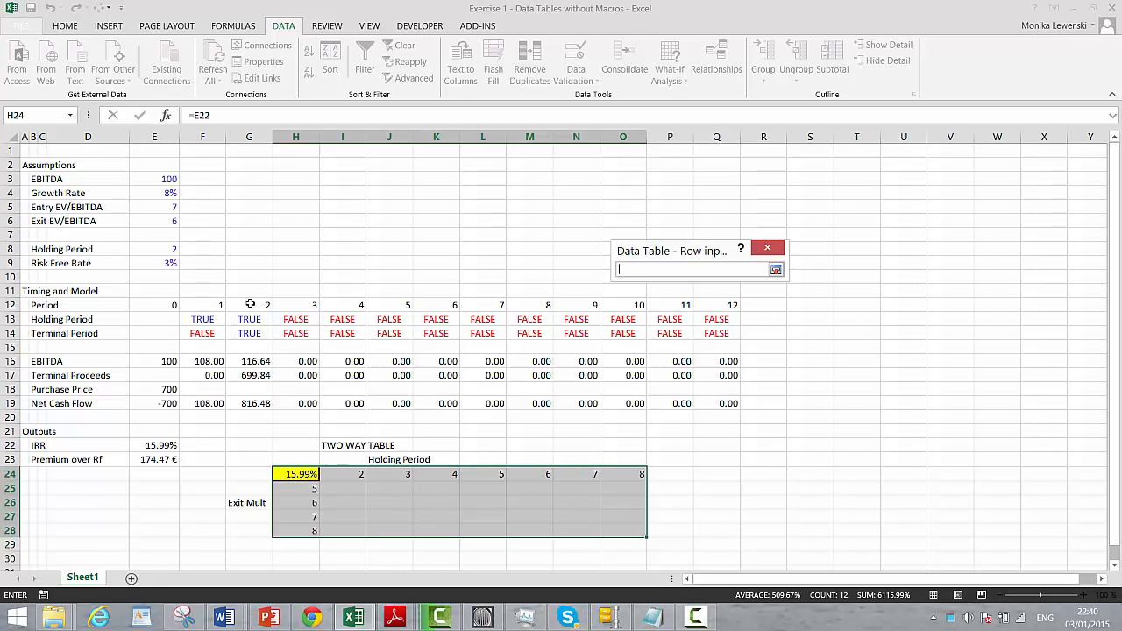
click(774, 272)
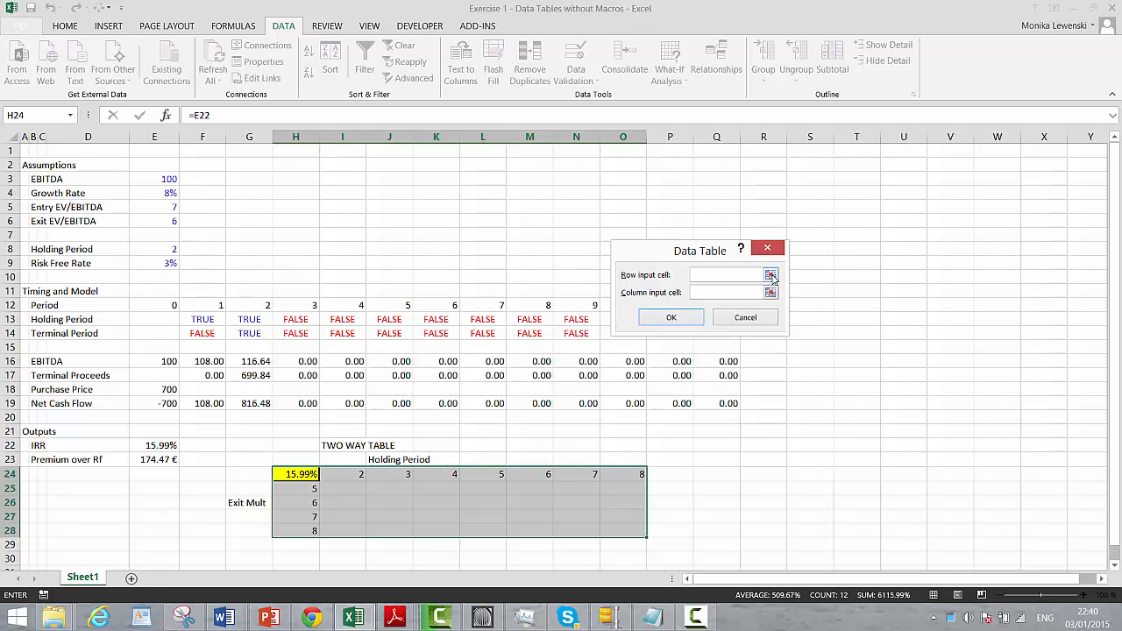
click(770, 275)
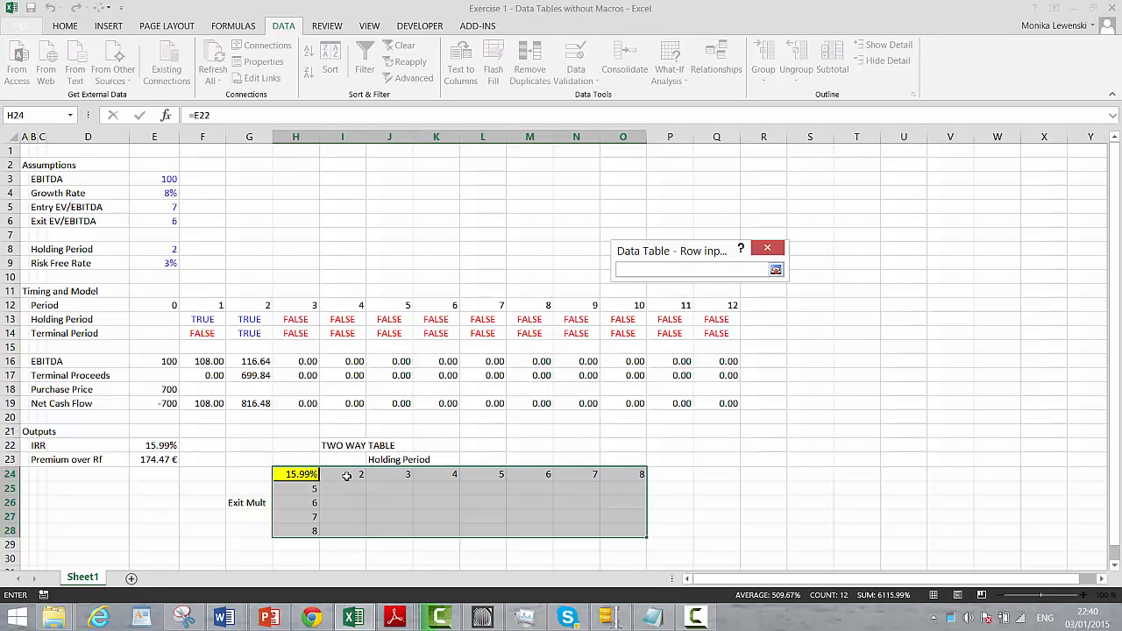
click(157, 250)
key(Return)
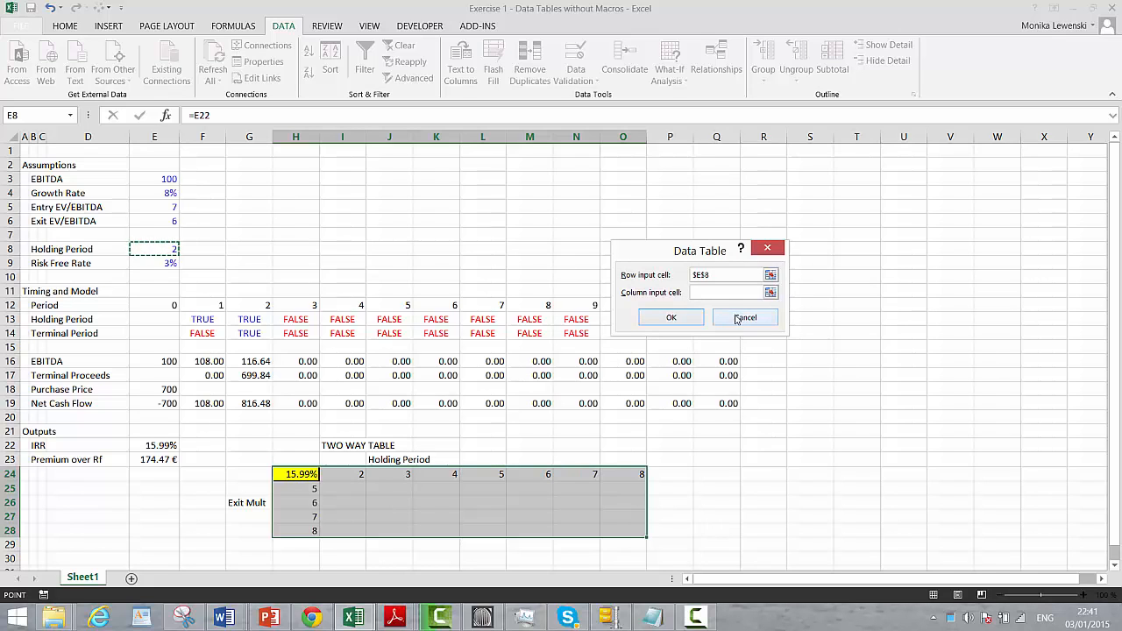
Set the column input cell to the Exit EV/EBITDA assumption in E6 and create the data table
click(708, 296)
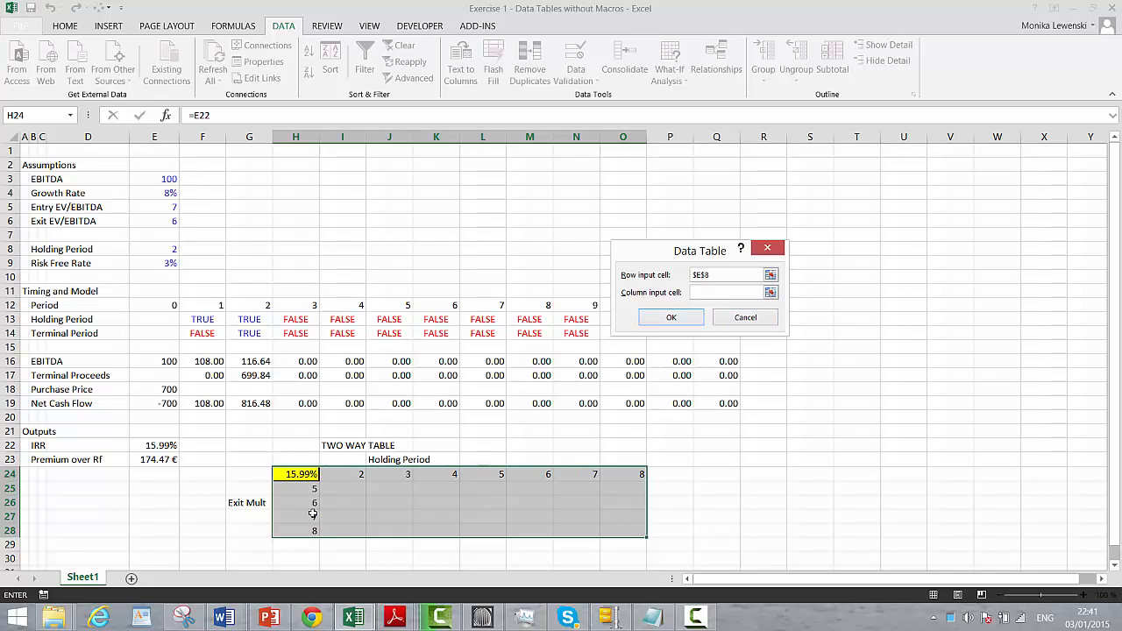
click(166, 220)
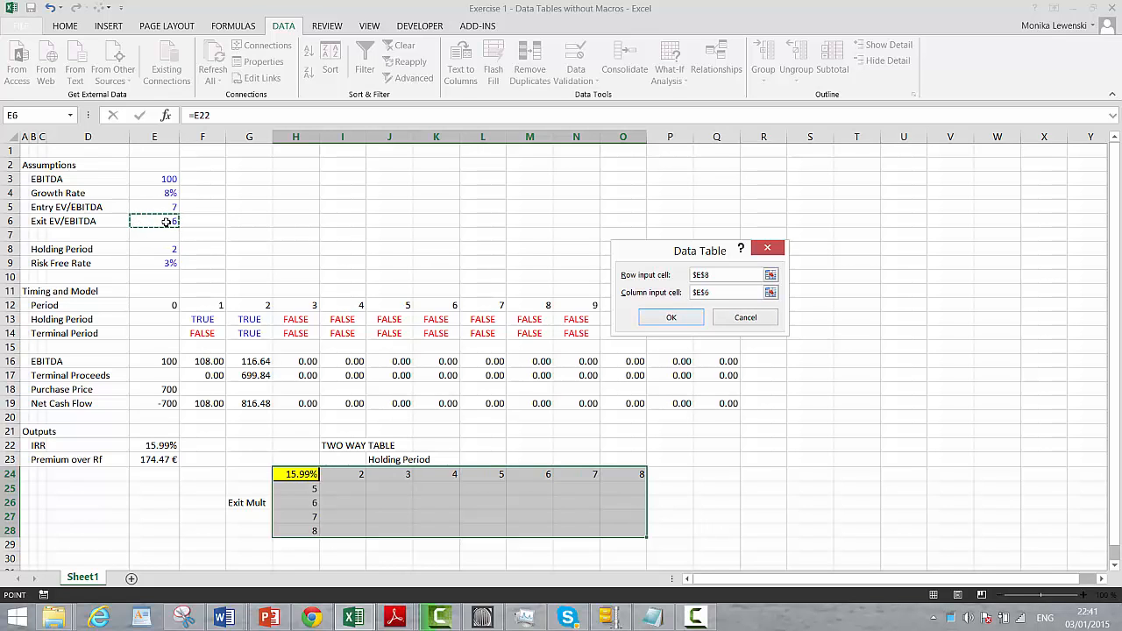
key(Return)
Format the data table results in I25:O28 as percentages with two decimal places
key(Down)
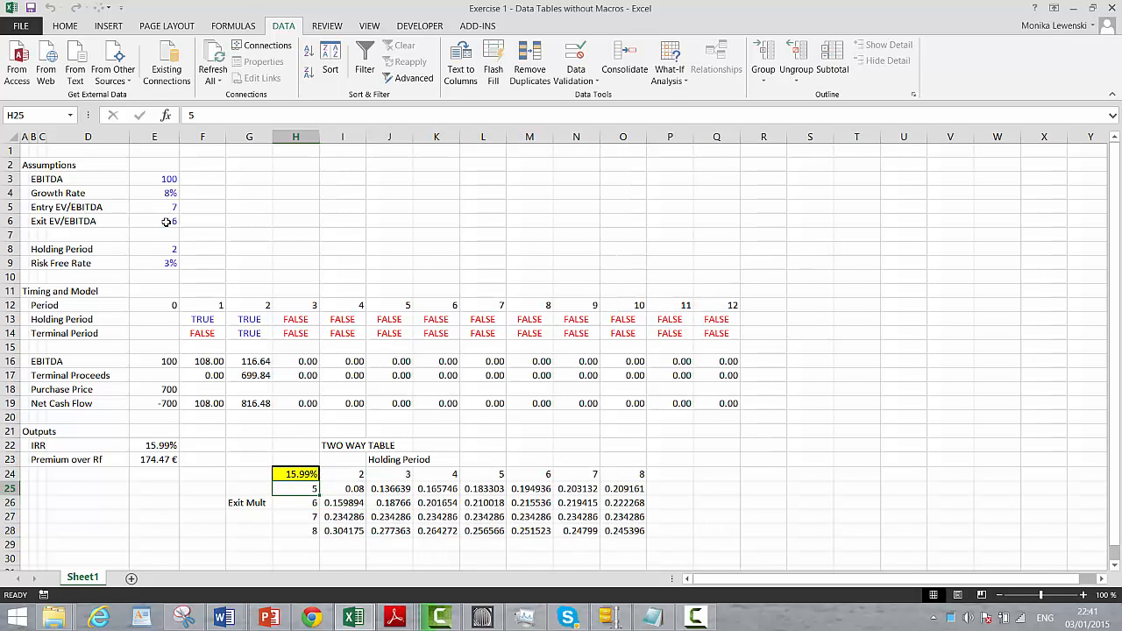
key(Right)
key(shift+Down)
key(shift+Down)
key(shift+Down)
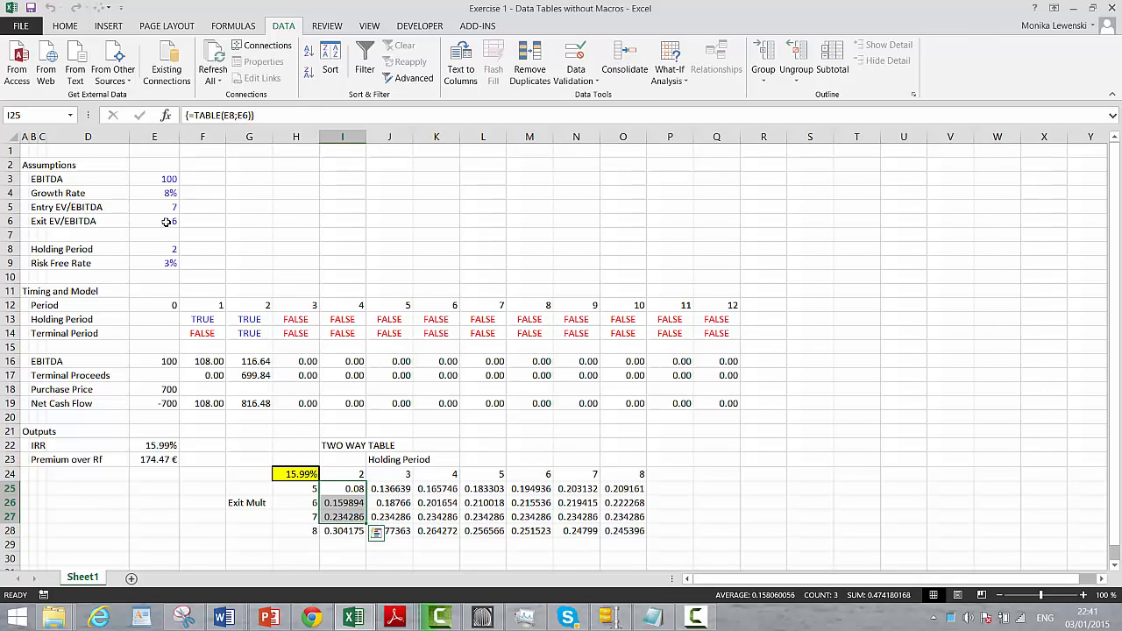
key(shift+Right)
key(shift+Right)
key(shift+Right)
key(shift+Right)
key(shift+Right)
key(shift+Right)
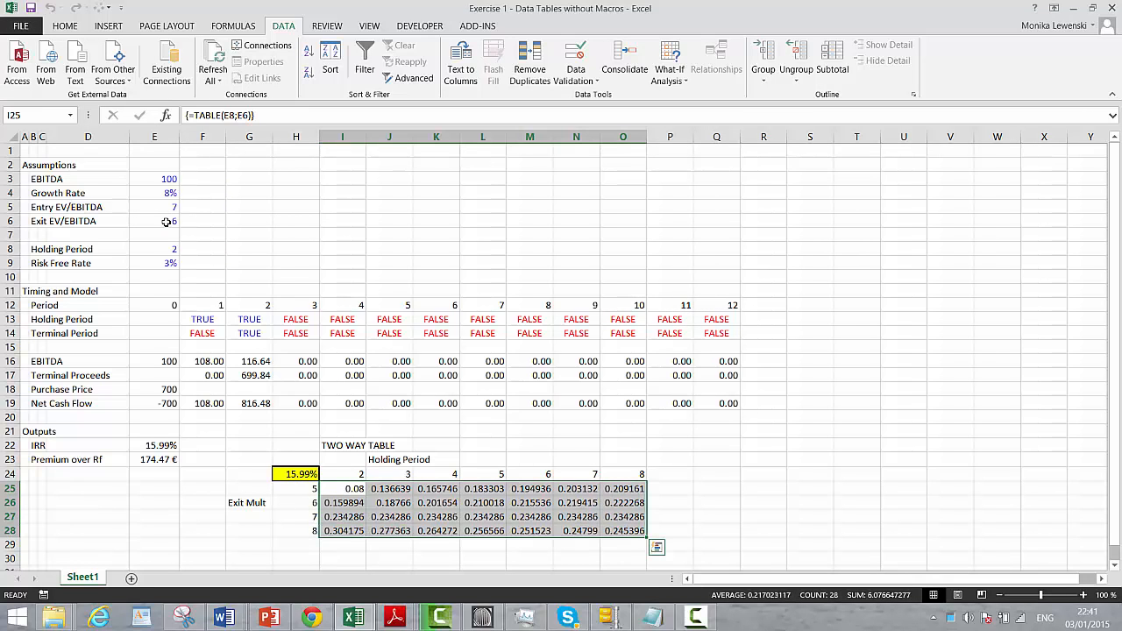
key(ctrl+shift+5)
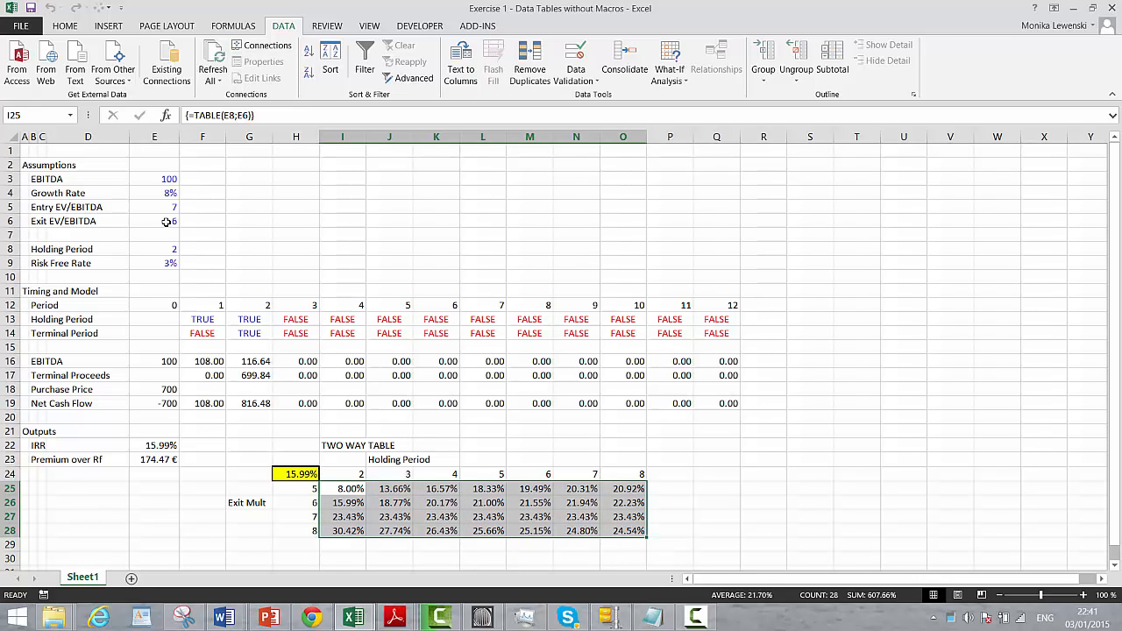
Add the label "Hurdle Rate" in I21, above the two-way table's title
key(Down)
key(Down)
key(Down)
key(Down)
key(Right)
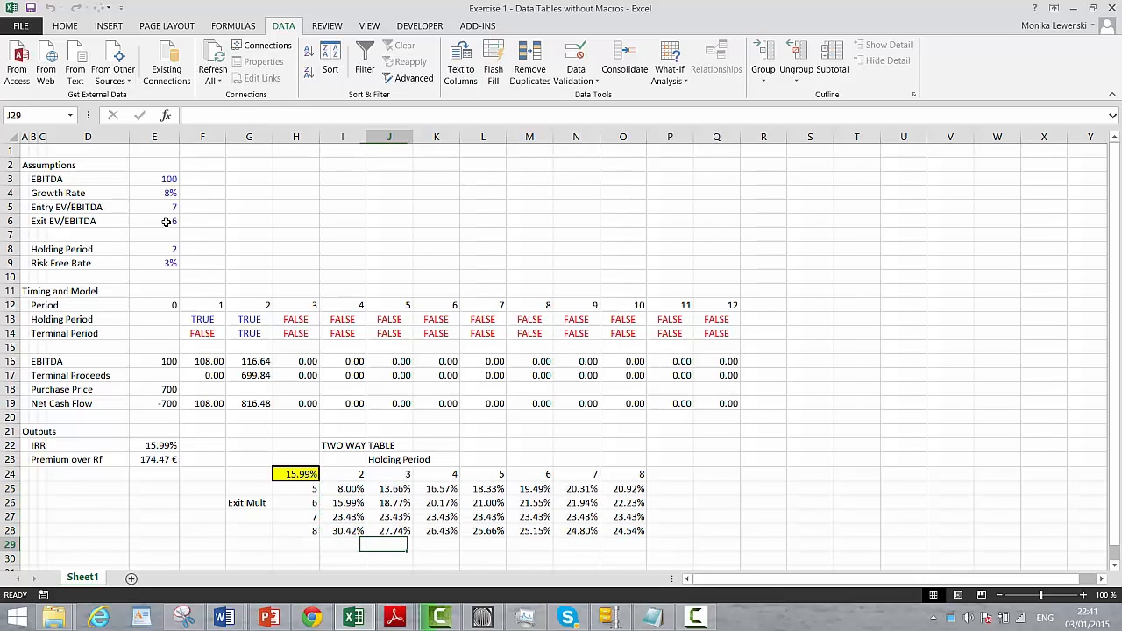
key(Up)
key(Up)
key(Up)
key(Up)
key(Up)
key(Up)
key(Up)
key(Up)
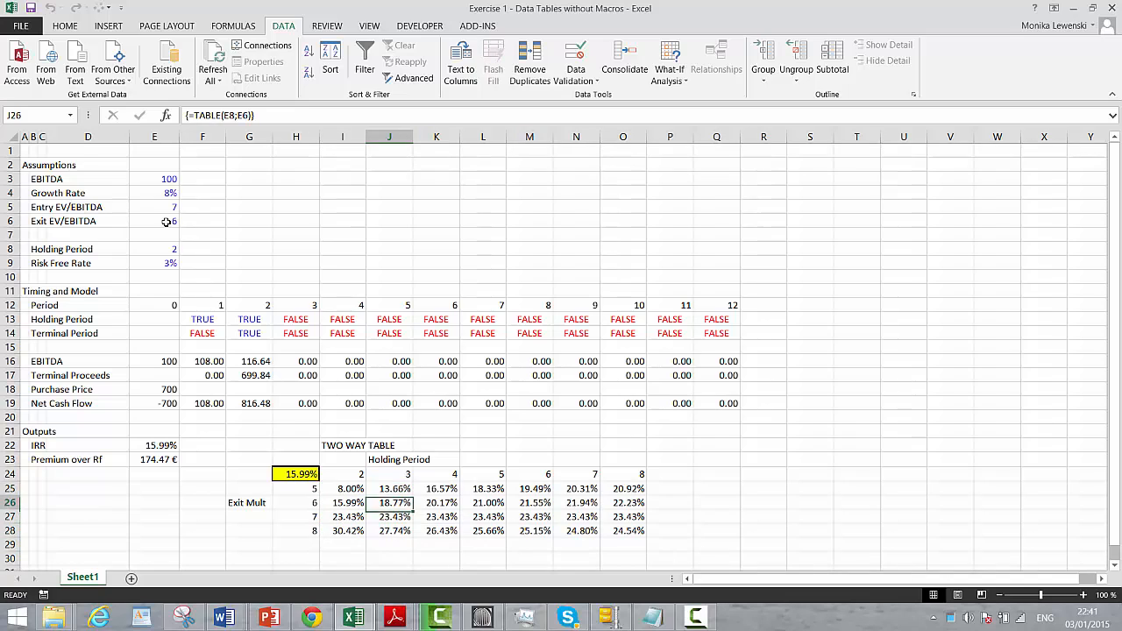
key(Up)
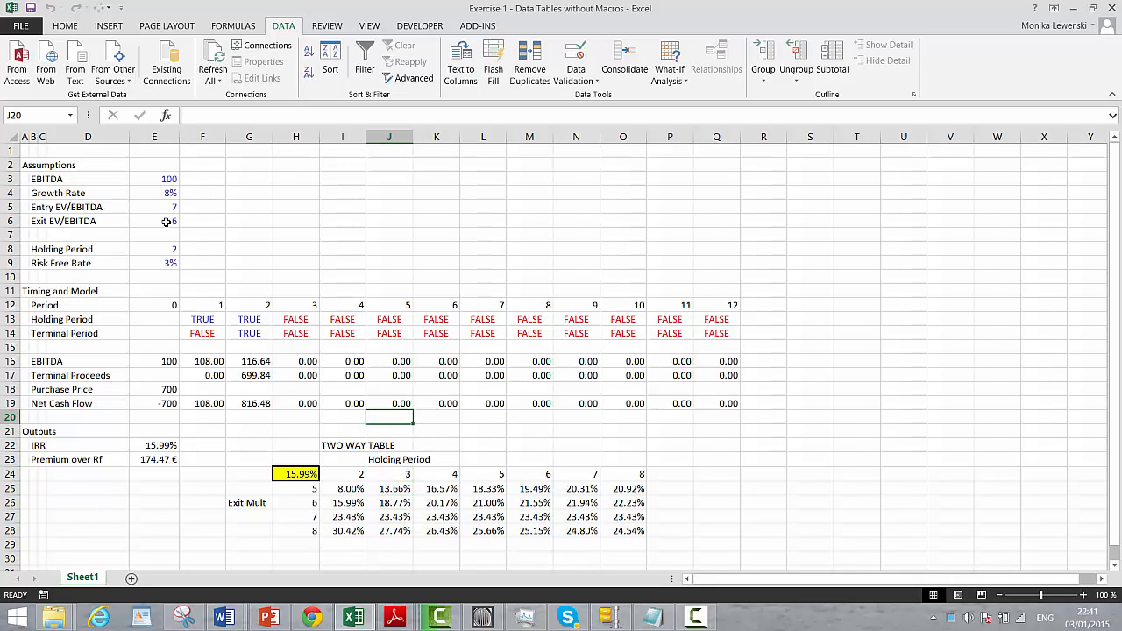
key(Left)
key(Down)
text(H)
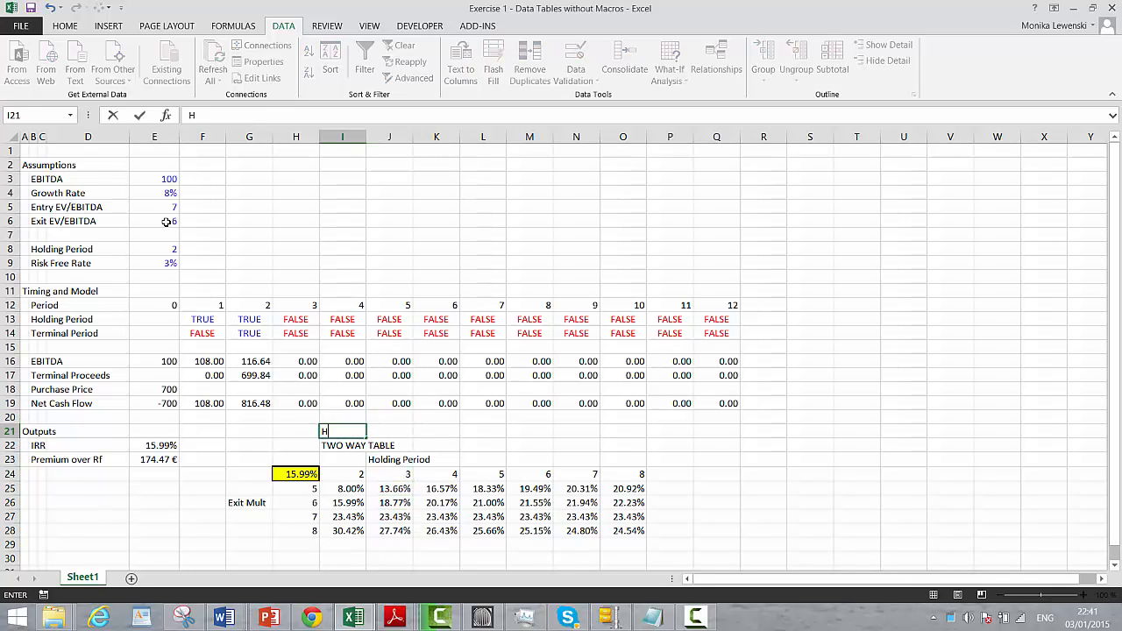
text(urdle Ra)
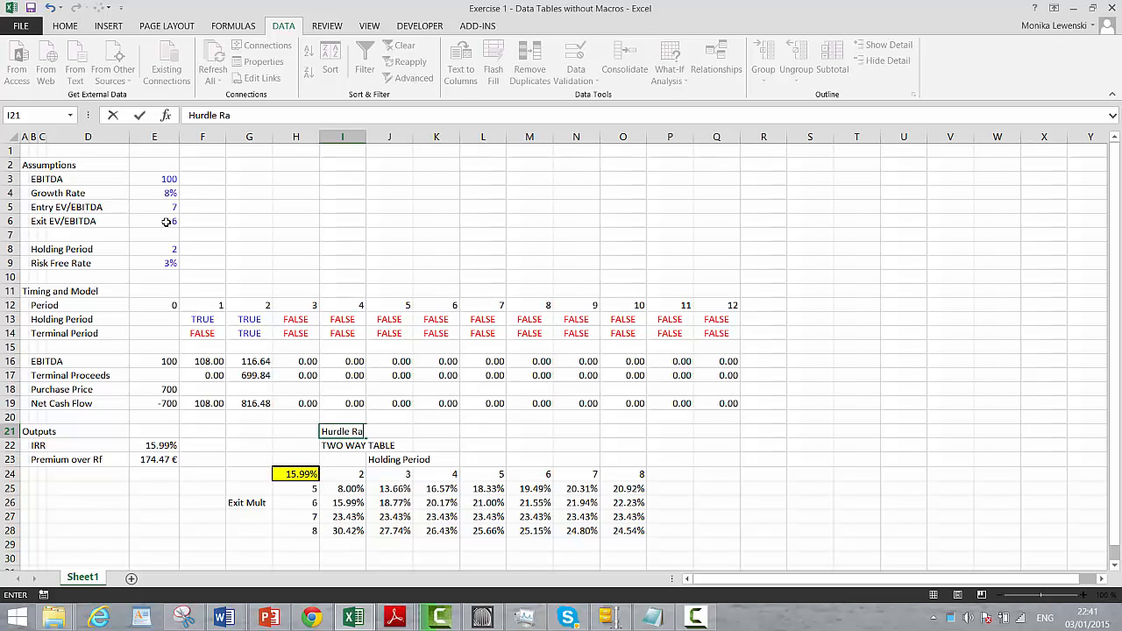
text(te)
key(Return)
Apply a Less Than conditional format to I25:O28 that compares with $K$21 and uses Light Red Fill with Dark Red Text
key(Down)
key(Down)
key(Down)
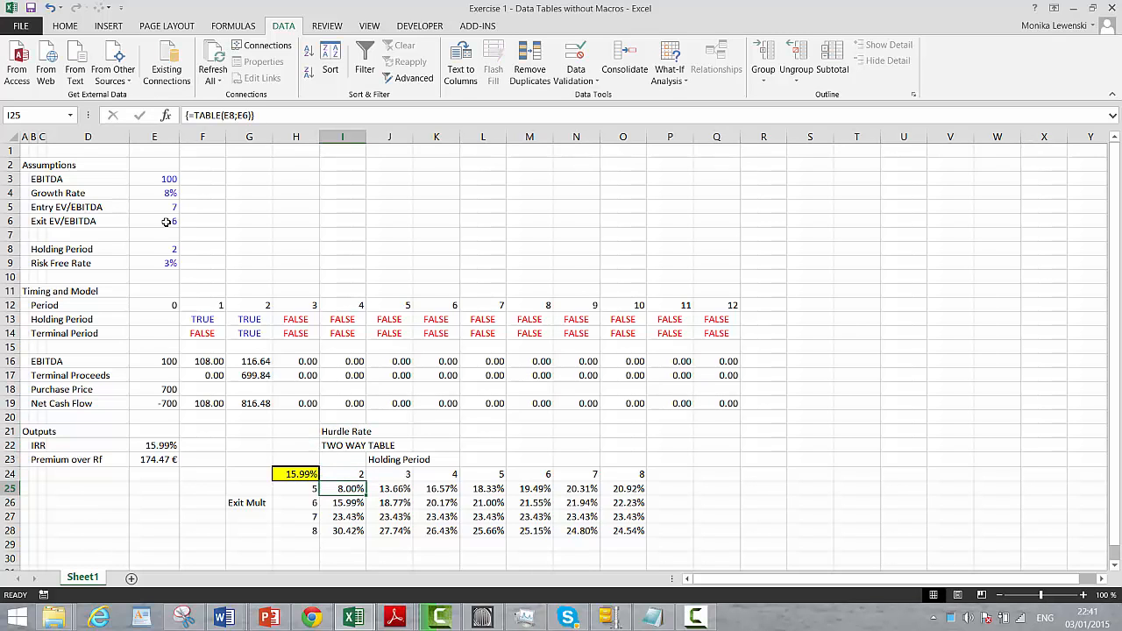
key(ctrl+shift+Right)
key(ctrl+shift+Down)
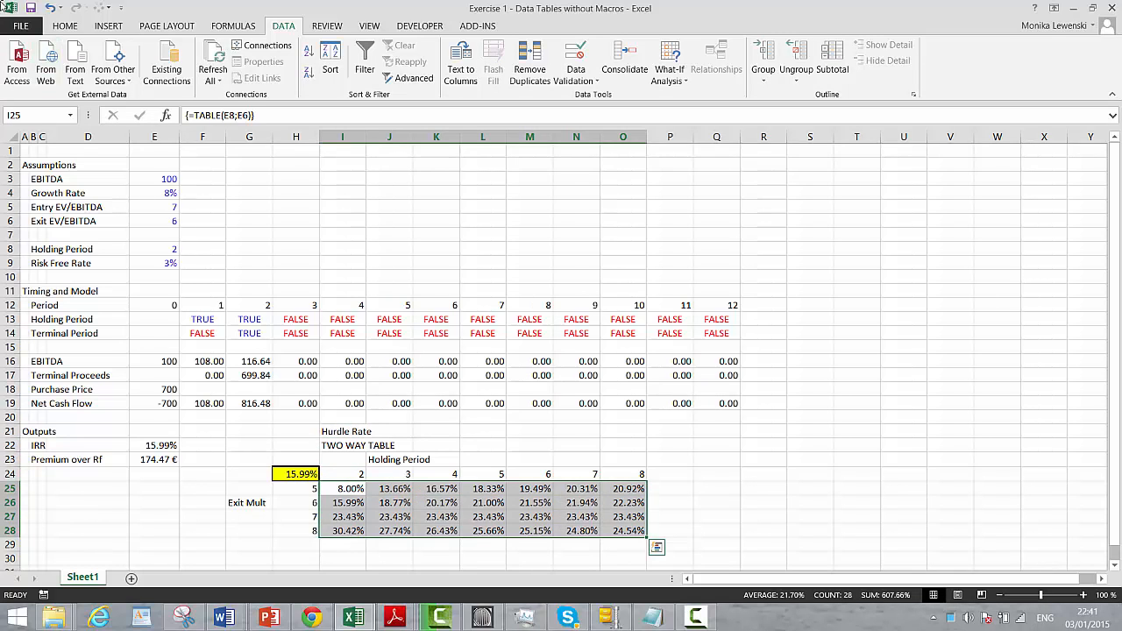
click(65, 26)
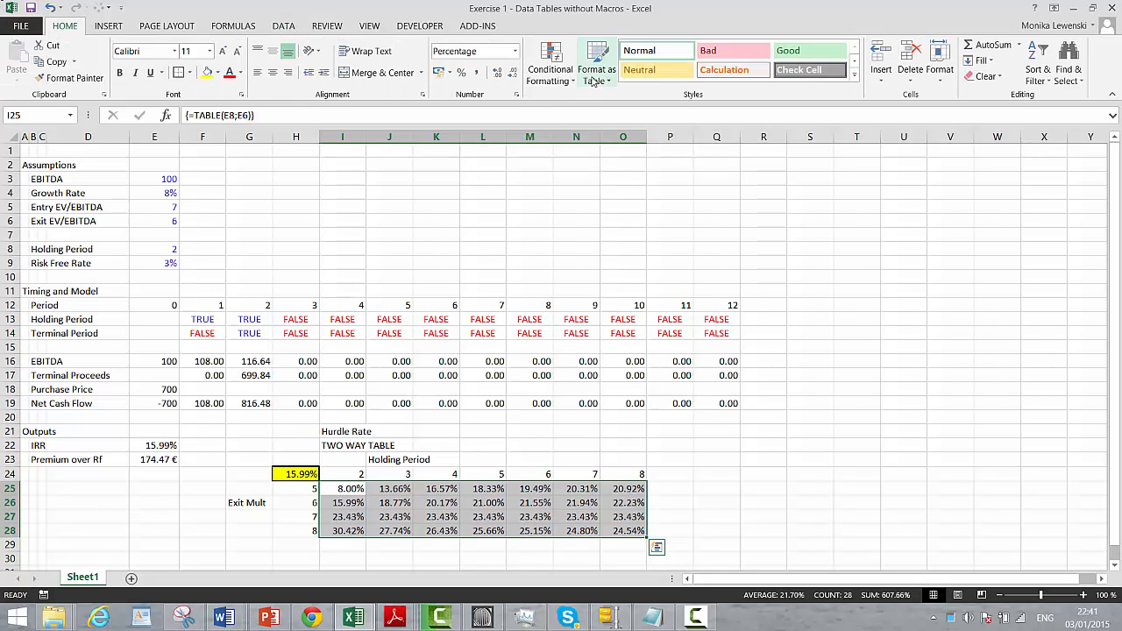
click(549, 70)
mouse_move(566, 110)
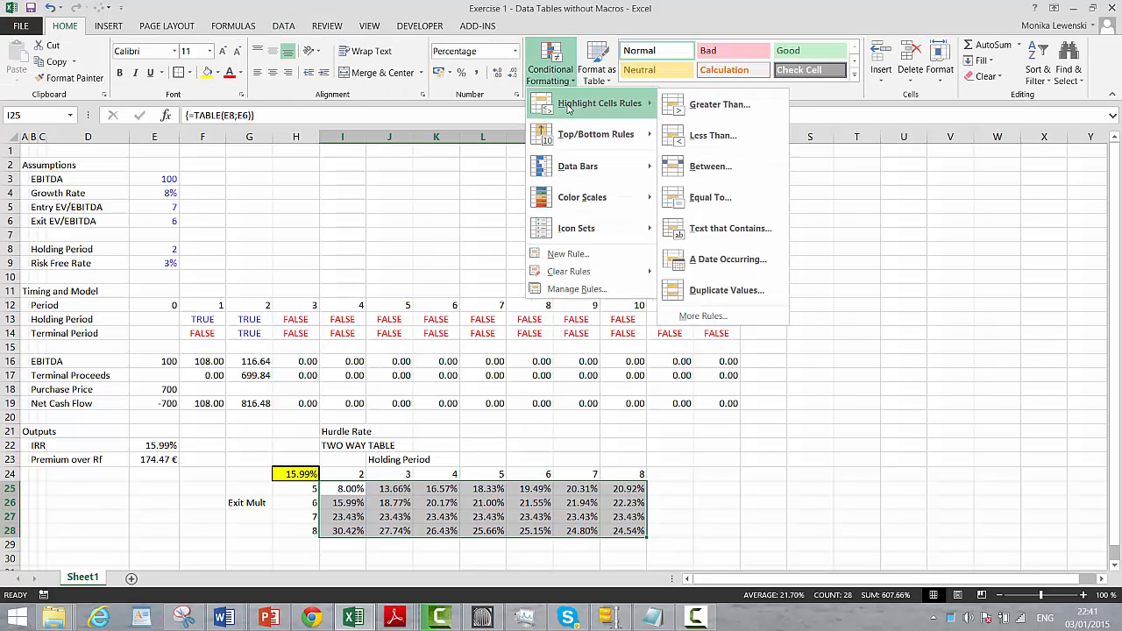
click(701, 137)
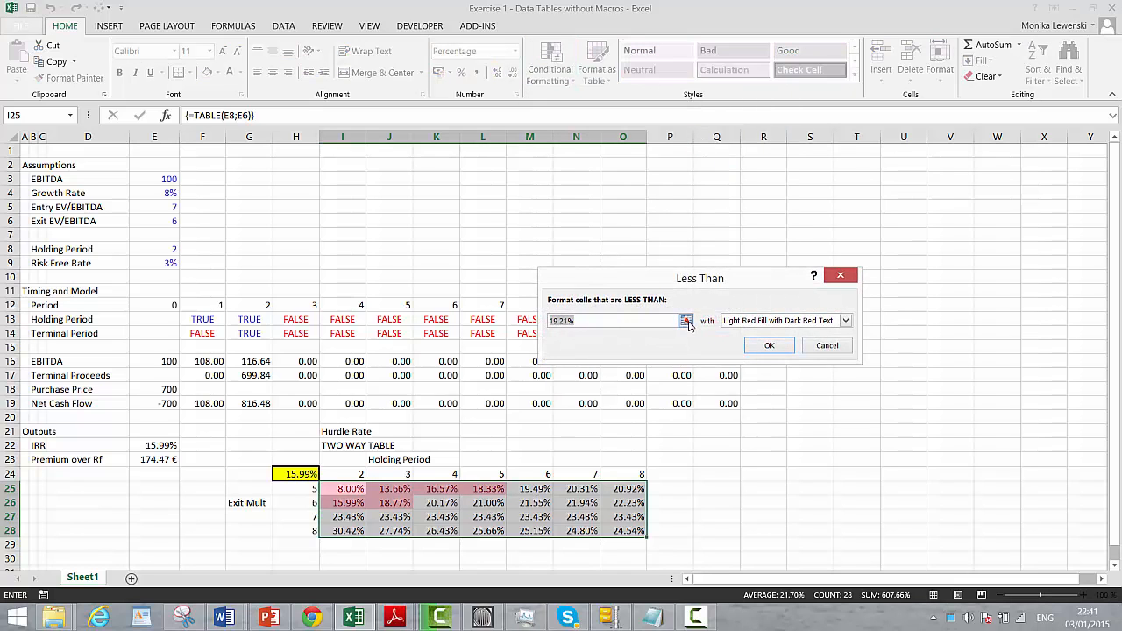
click(685, 321)
click(429, 430)
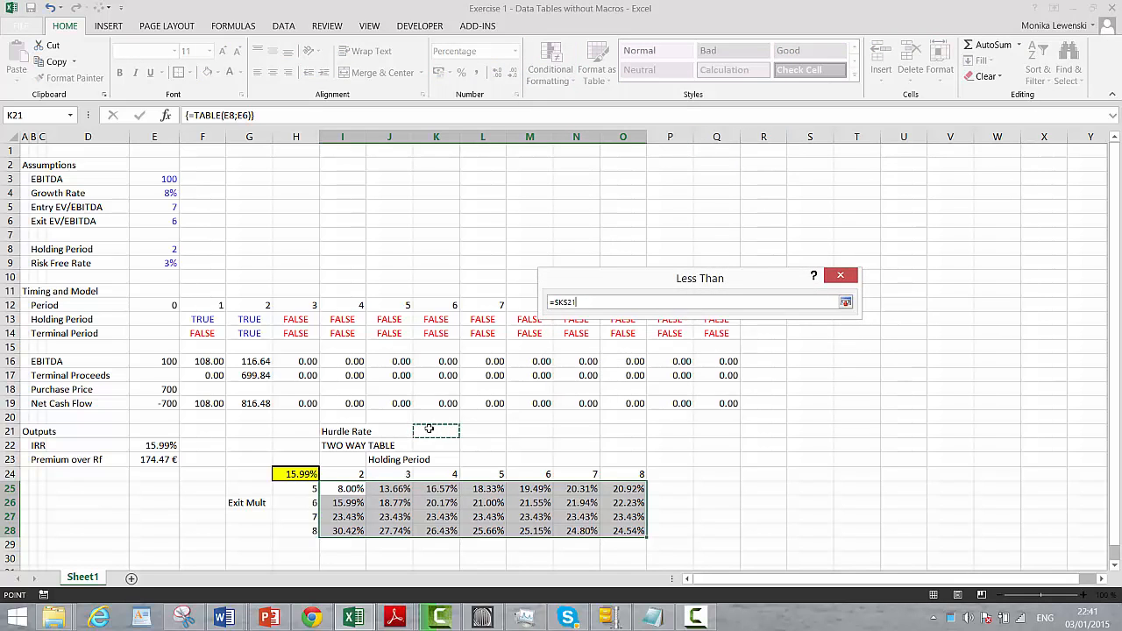
key(Return)
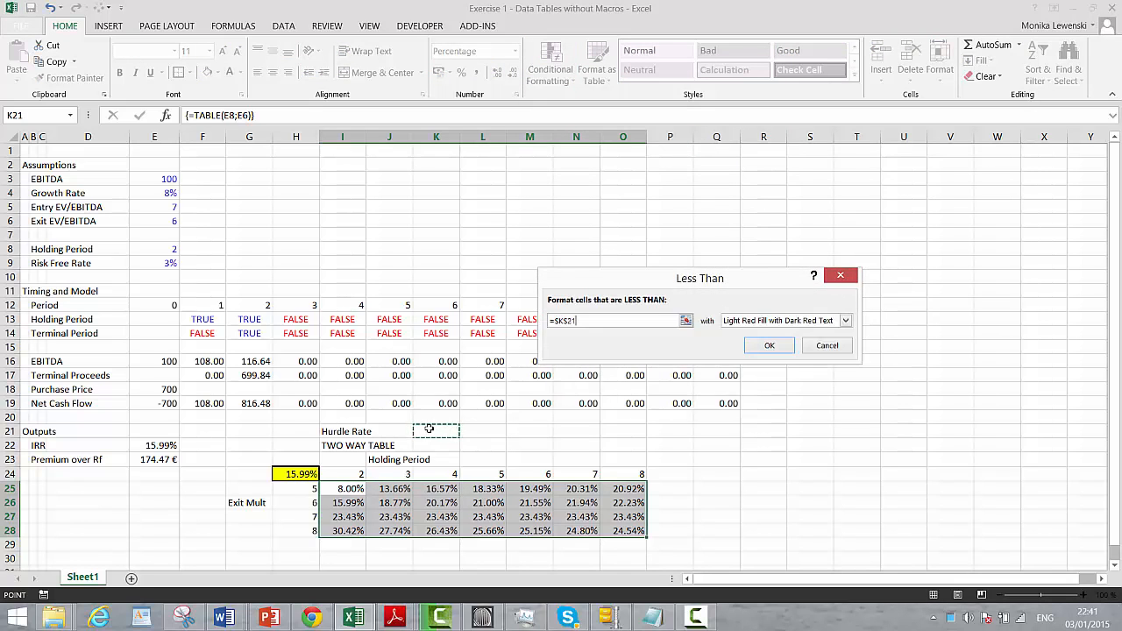
click(768, 345)
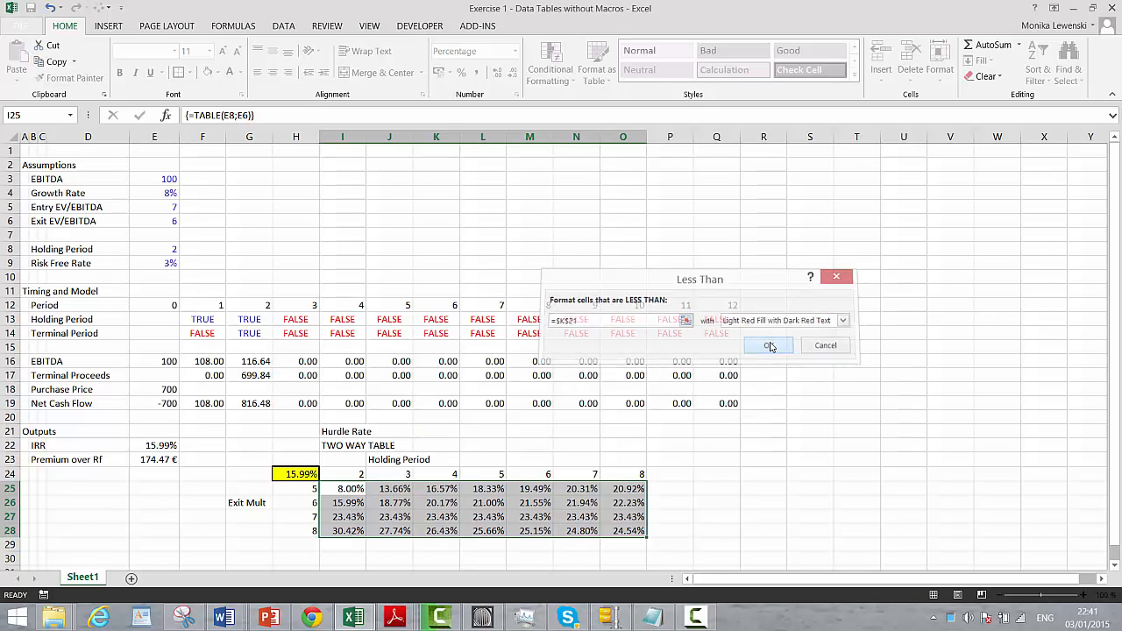
Enter a hurdle rate of 20% in K21
click(436, 431)
text(2)
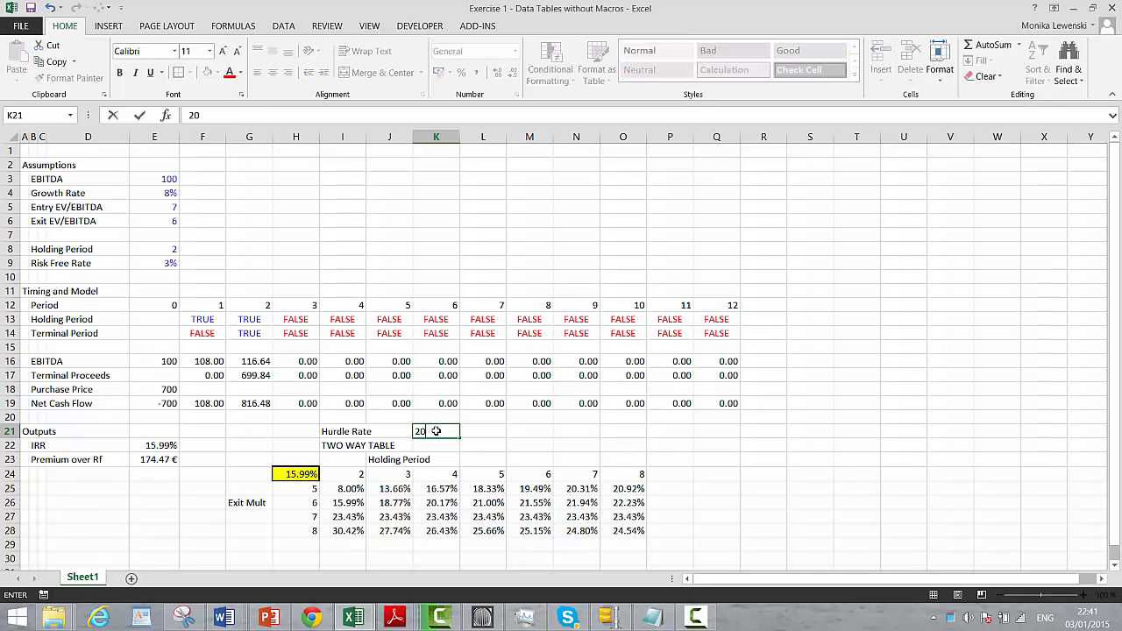
text(0)
key(Return)
Examine which holding period and exit multiple combinations in the two-way table fall below the hurdle rate
key(Down)
key(Down)
key(Down)
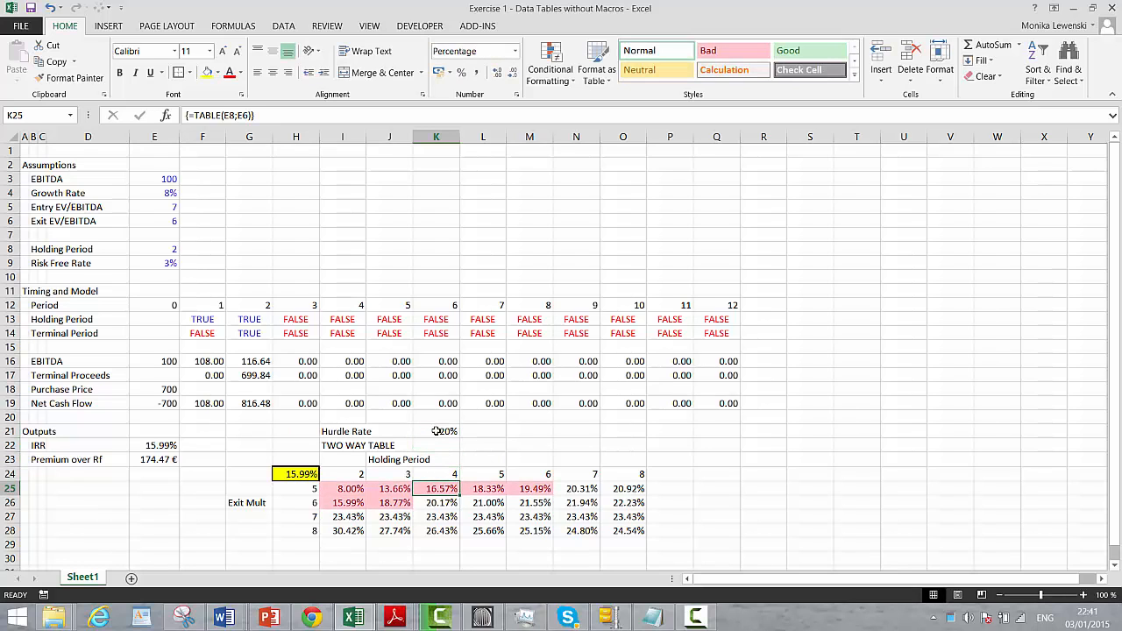
key(Left)
key(Left)
key(Left)
key(Down)
key(Down)
key(Up)
key(Right)
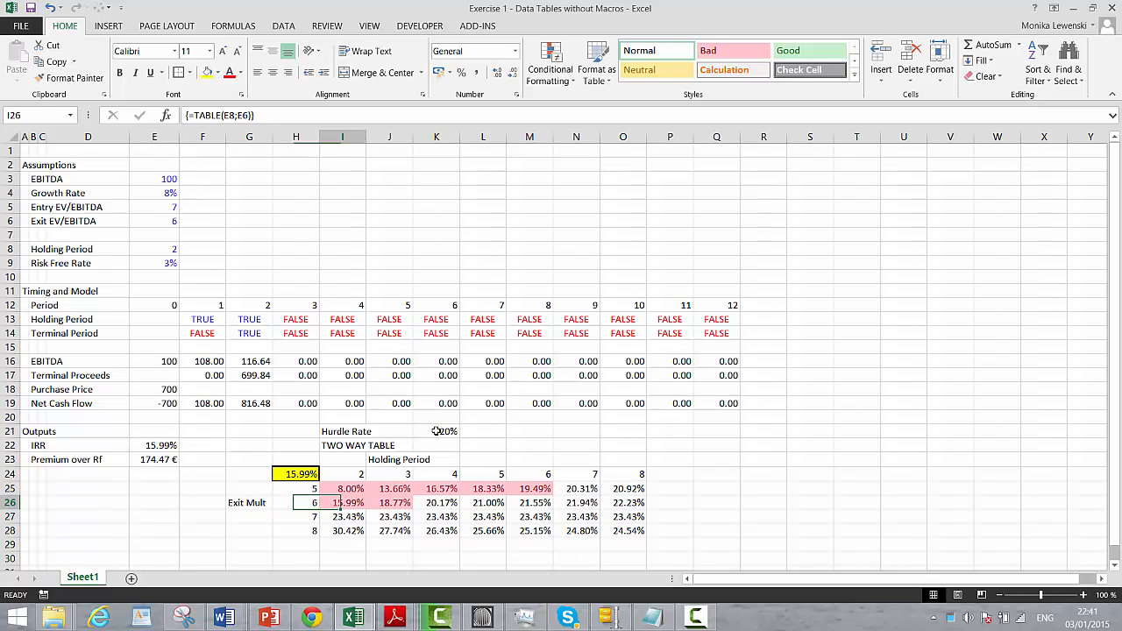
key(Right)
key(Right)
key(Right)
key(Right)
key(Up)
key(Up)
key(Left)
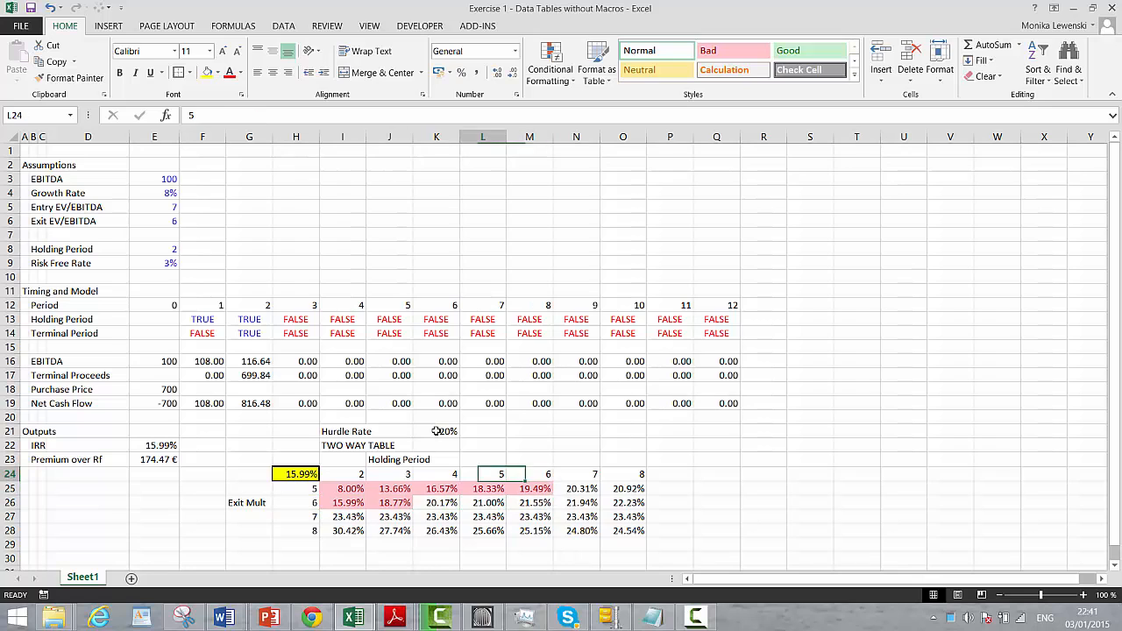
key(Left)
key(Left)
key(Left)
key(Left)
key(Right)
key(Right)
key(Right)
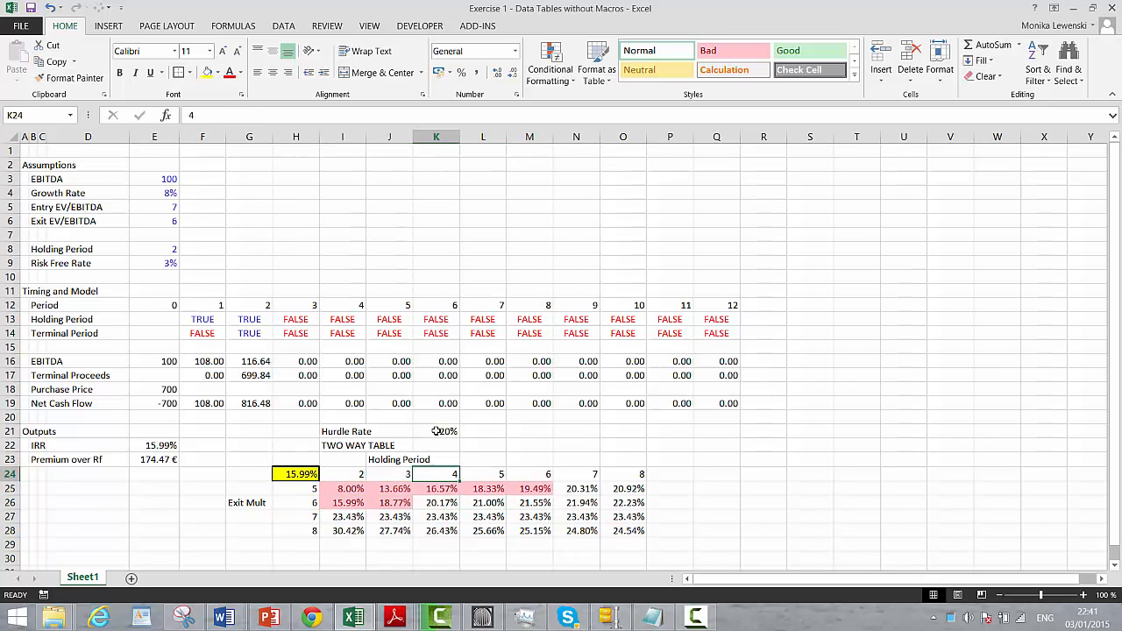
key(Up)
key(Up)
key(Left)
key(Left)
key(Right)
key(Right)
key(Right)
key(Right)
key(Right)
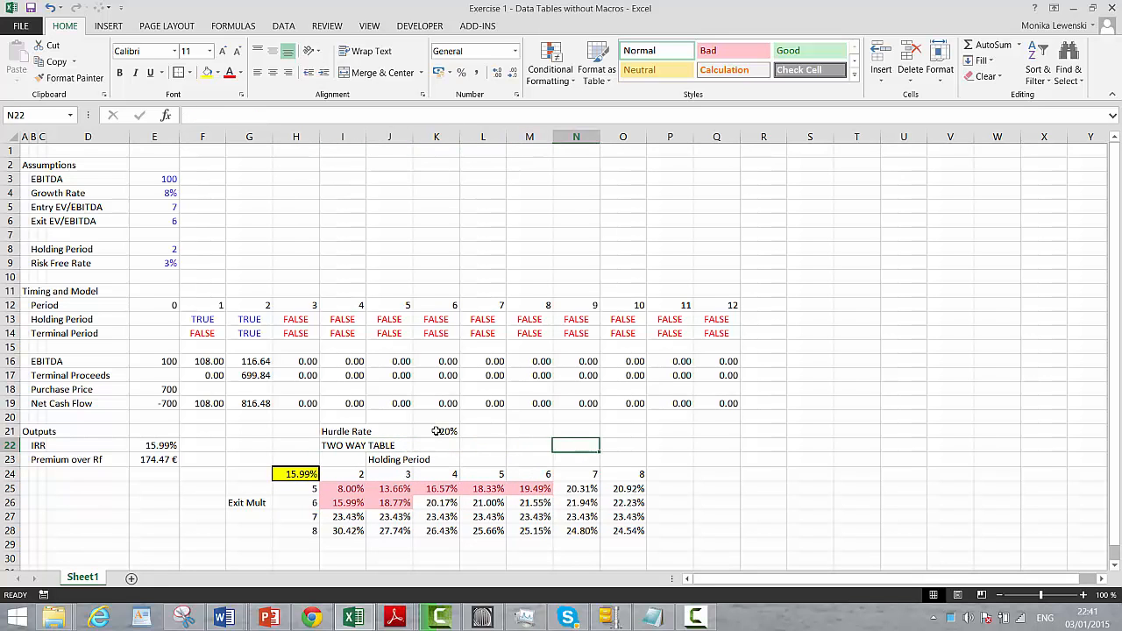
key(Right)
key(Right)
key(Right)
key(Right)
key(Right)
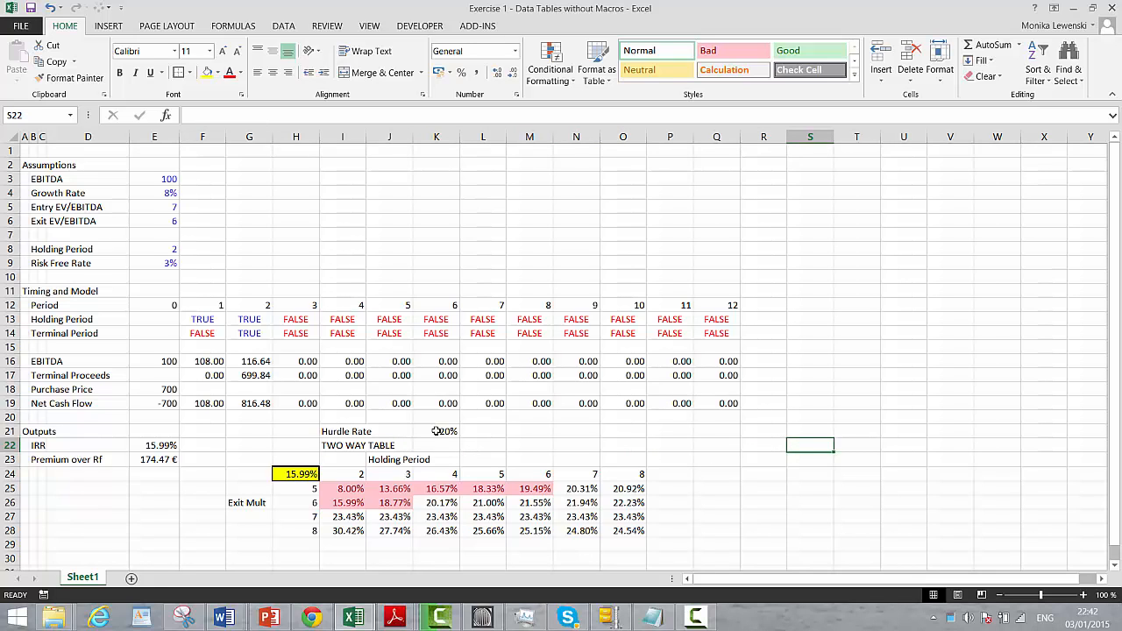
key(Left)
key(Left)
key(Left)
key(Left)
key(Left)
key(Left)
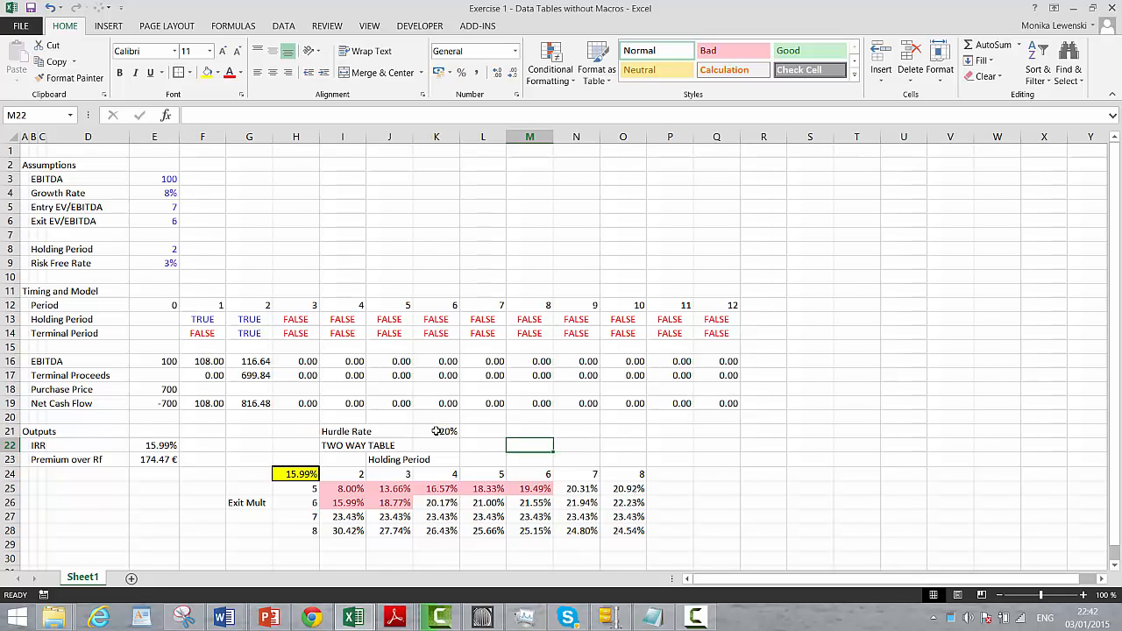
key(Right)
key(Right)
key(Right)
key(Right)
key(Right)
key(Right)
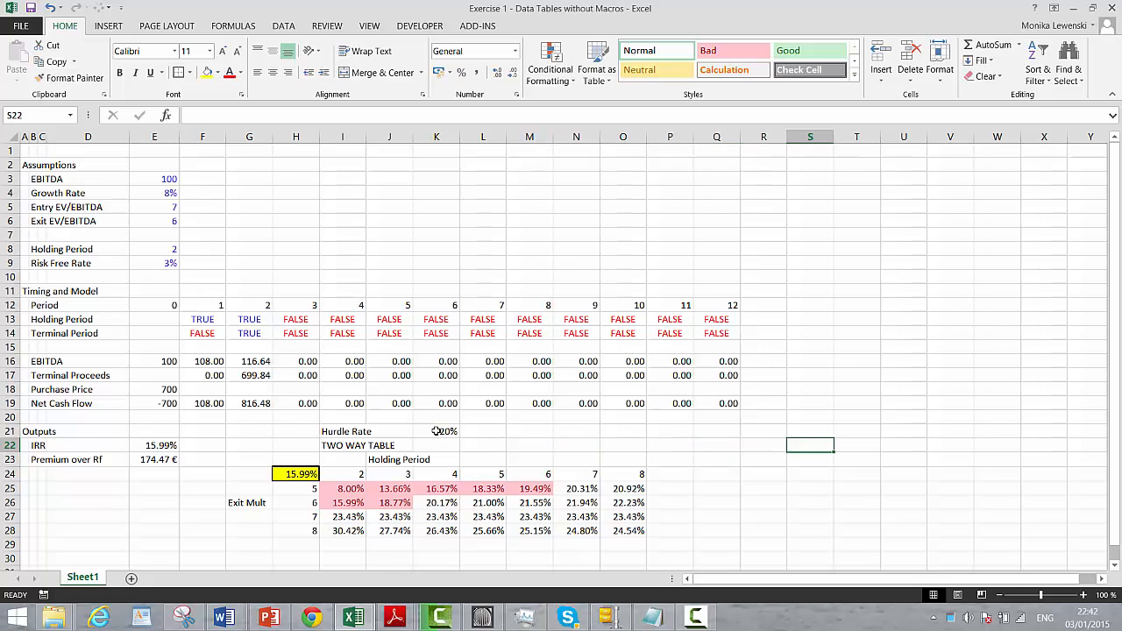
key(Left)
key(Left)
key(Right)
key(Right)
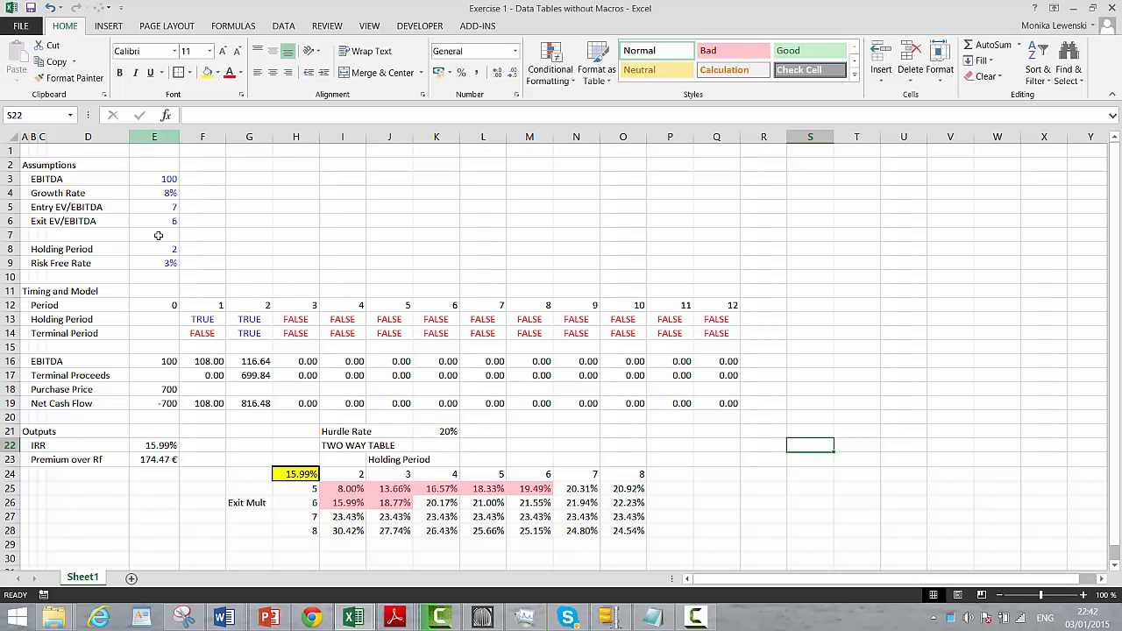
key(Down)
key(Up)
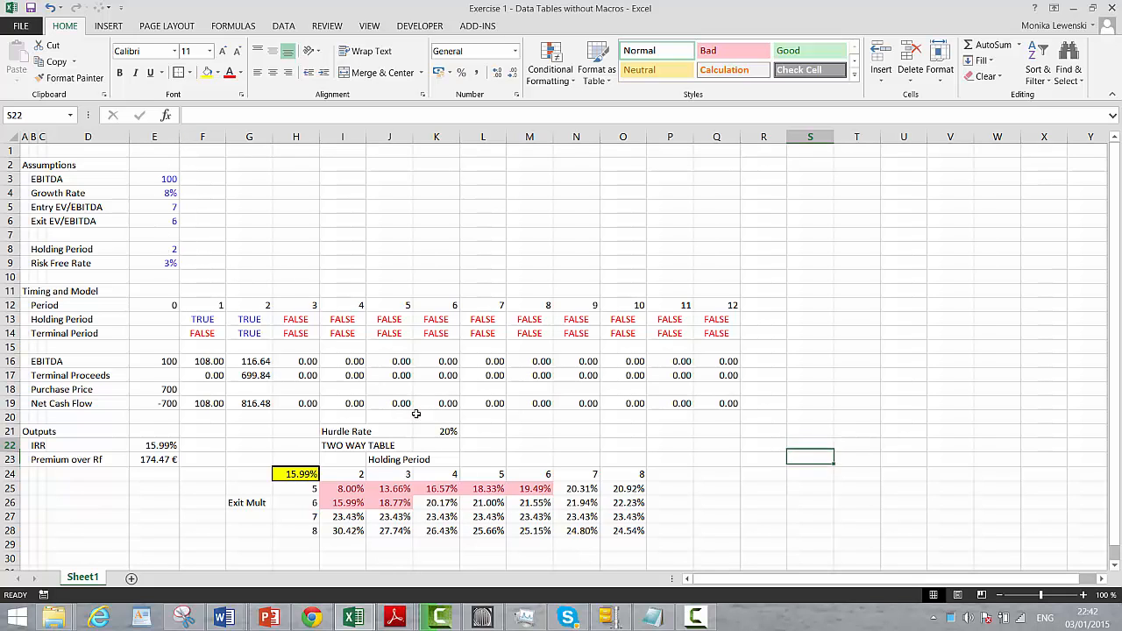
Enter the title "One Way Table" in S22, beside the two-way table
key(Left)
key(Up)
key(Right)
key(Down)
text(One)
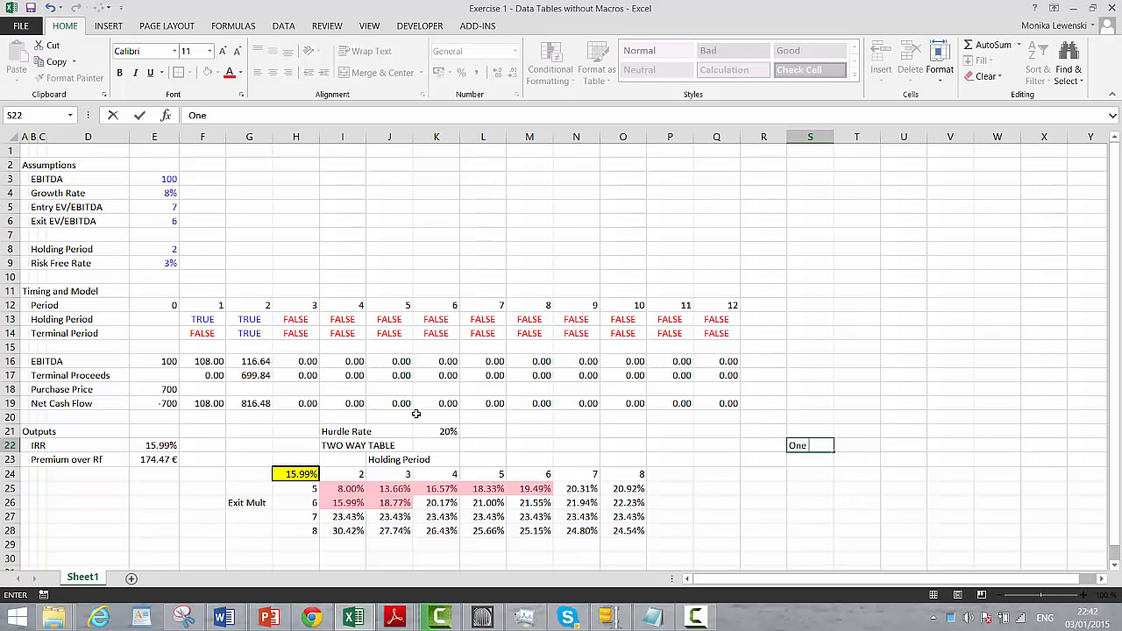
text( Way Table)
key(Return)
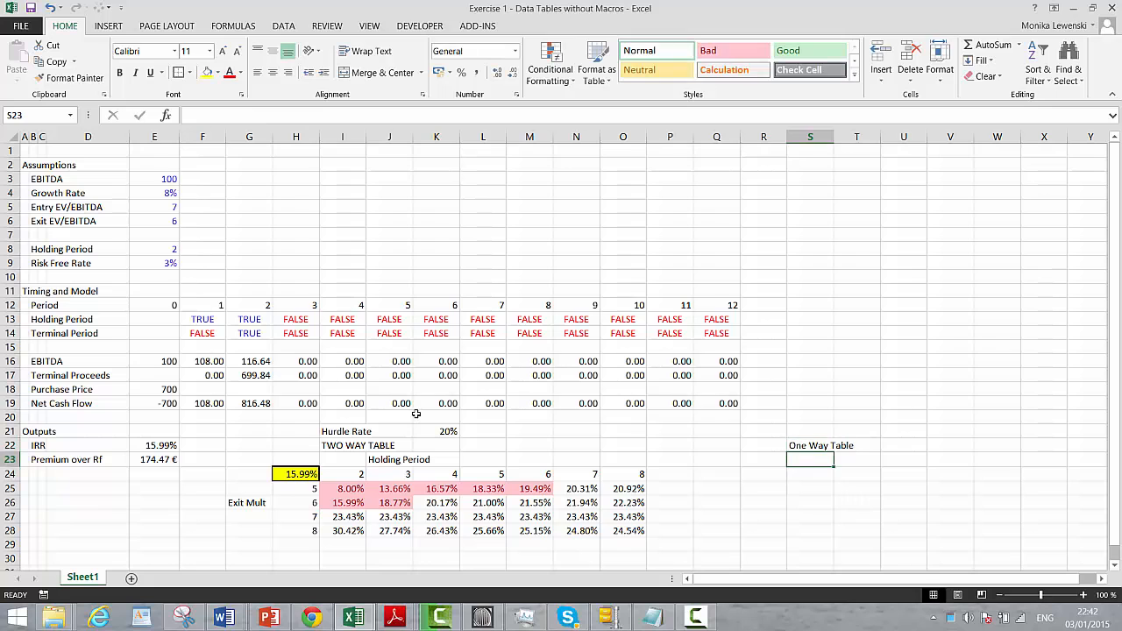
Copy the Exit Mult label and its multiples from G25:H28 to R25:S28 beneath the One Way Table title
key(Down)
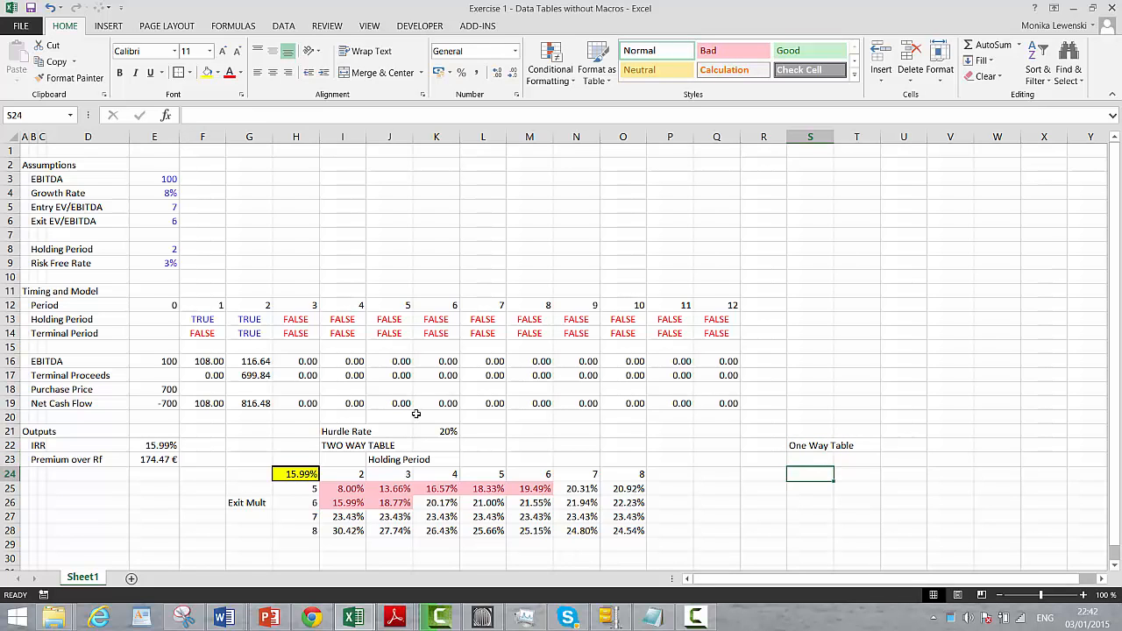
key(Left)
key(Left)
key(Left)
key(Left)
key(Left)
key(Left)
key(Left)
key(Left)
key(Left)
key(Left)
key(Left)
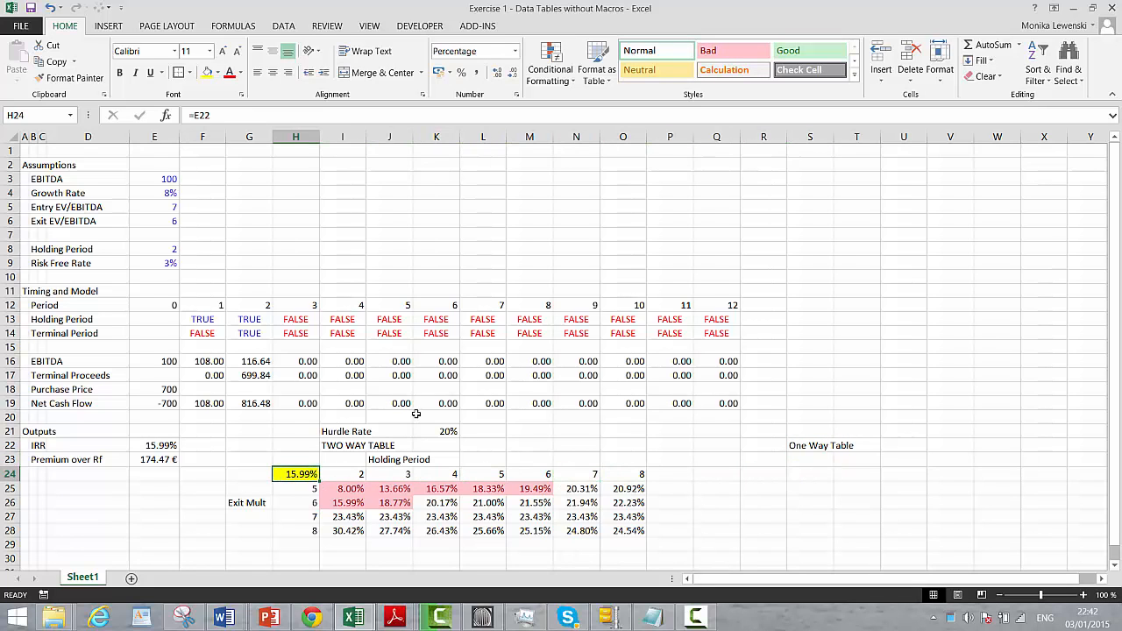
key(Down)
key(Left)
key(shift+Right)
key(shift+Down)
key(shift+Down)
key(shift+Down)
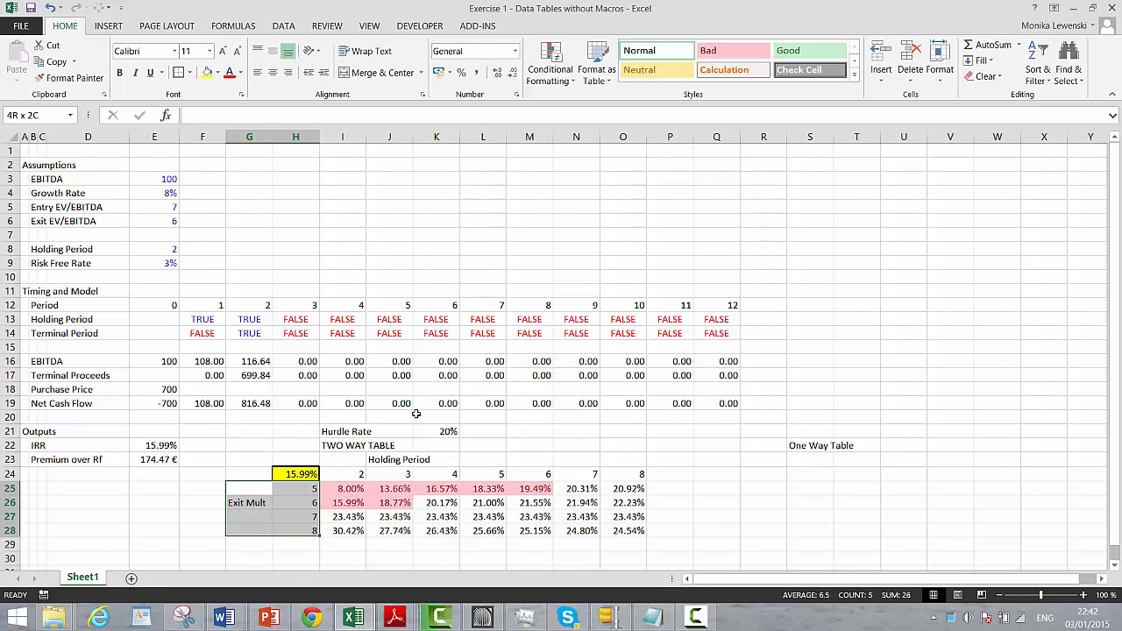
key(ctrl+c)
key(Right)
key(Right)
key(Right)
key(Right)
key(Right)
key(Right)
key(Right)
key(Right)
key(Right)
key(Right)
key(Right)
key(Right)
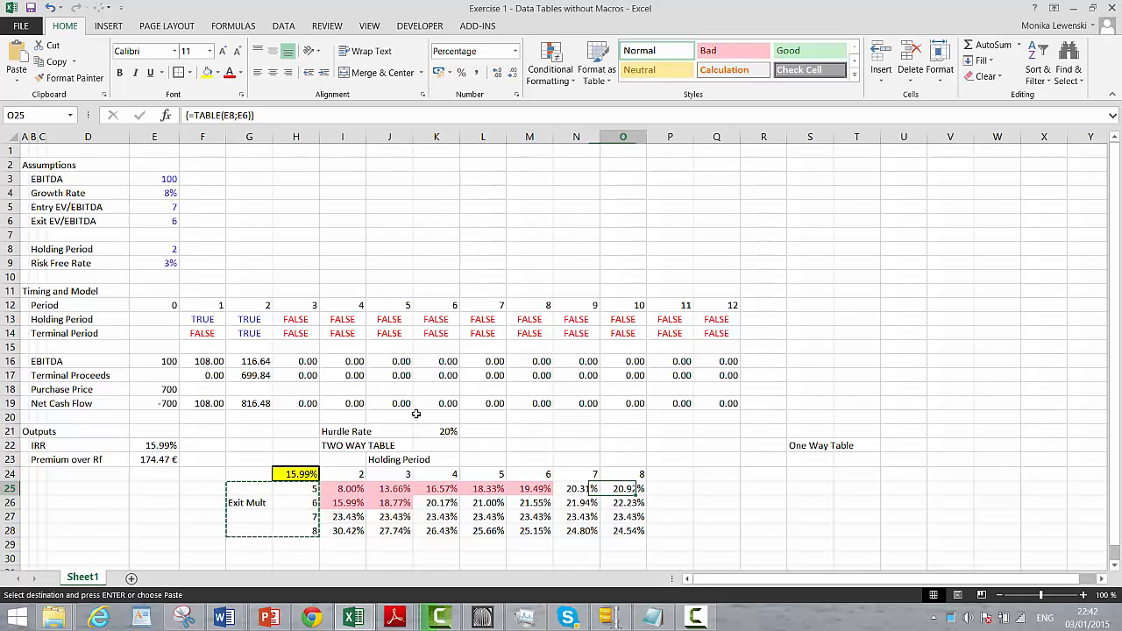
key(Left)
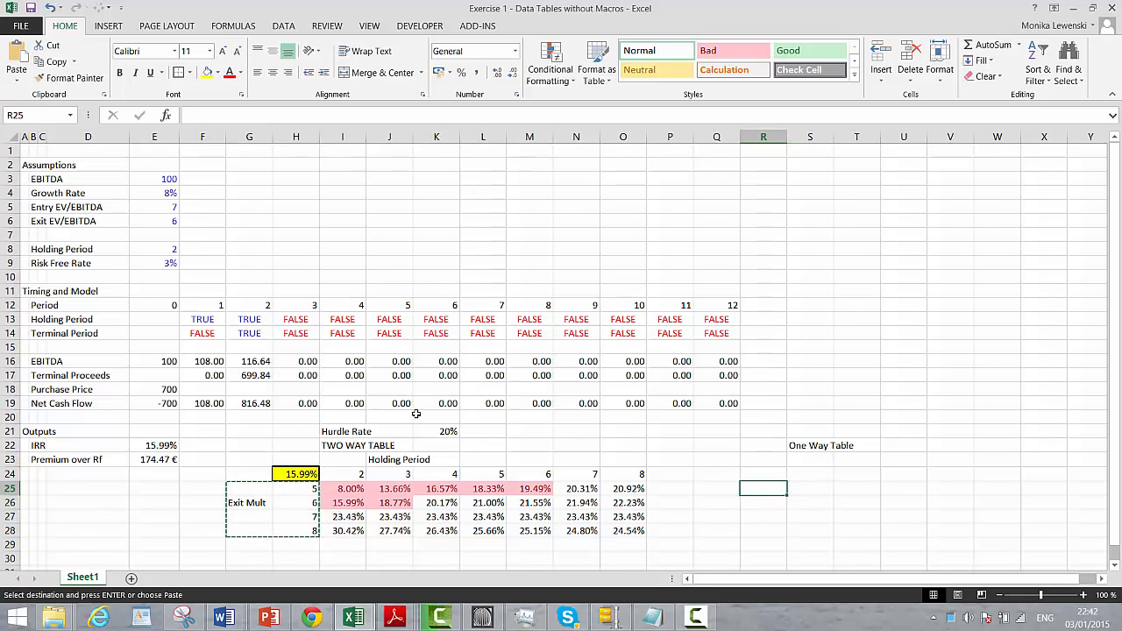
key(ctrl+v)
Link T24 in the one-way table's header row to the IRR output in E22
key(Up)
key(Right)
key(Right)
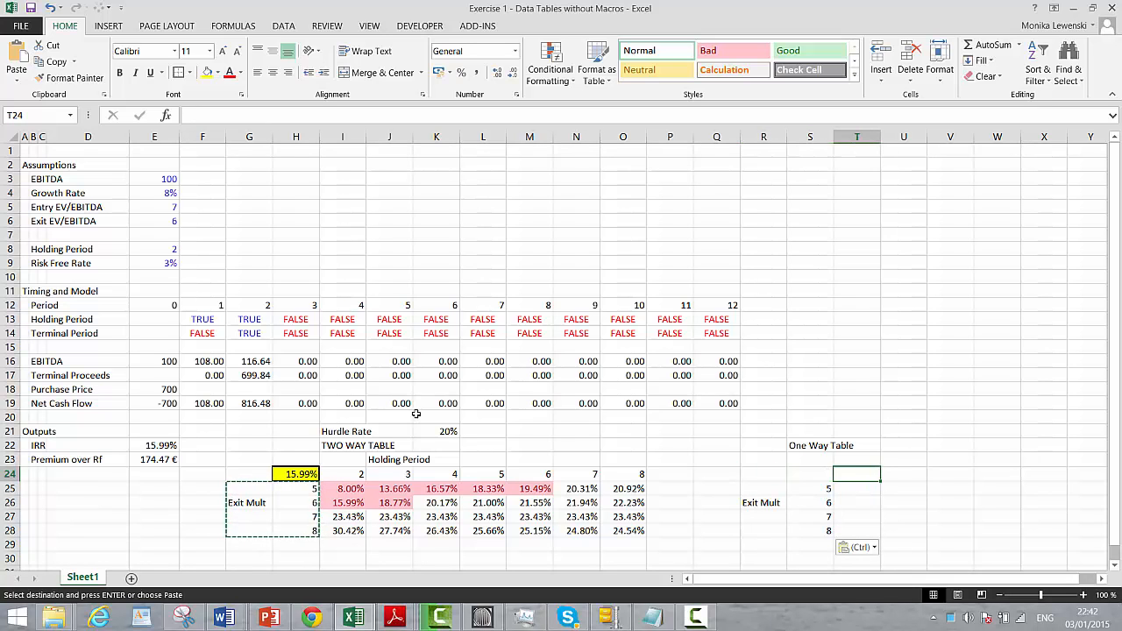
text(=)
key(Left)
key(Left)
key(Left)
key(Left)
key(Left)
key(Left)
key(Left)
key(Left)
key(Left)
key(Left)
key(Left)
key(Left)
key(Left)
key(Left)
key(Left)
key(Left)
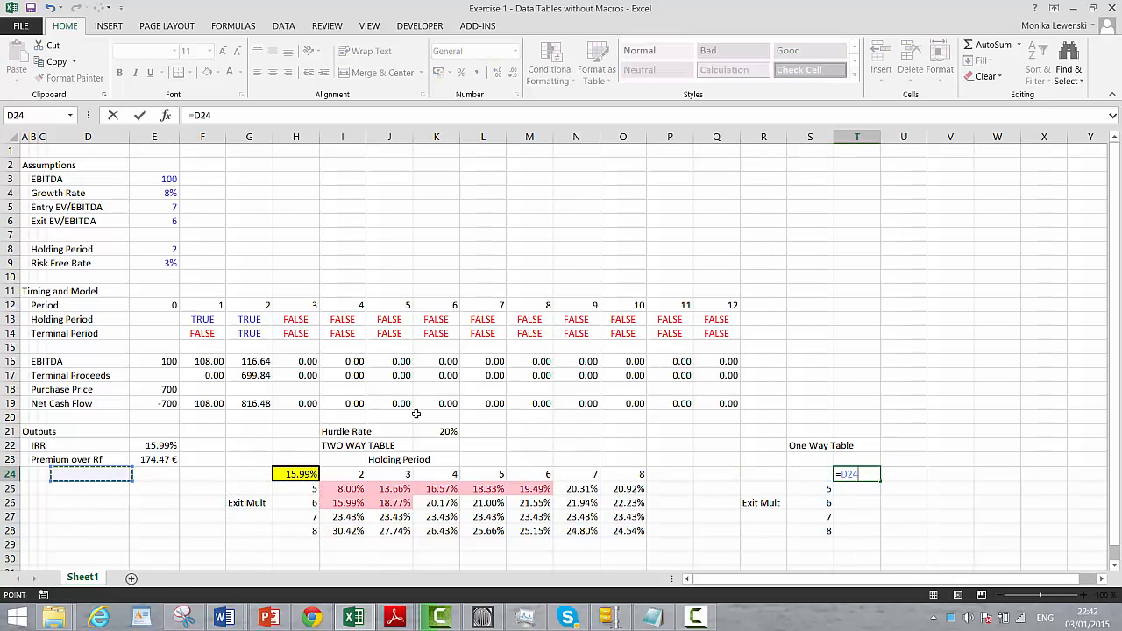
key(Up)
key(Up)
key(Right)
key(Return)
key(Up)
key(Right)
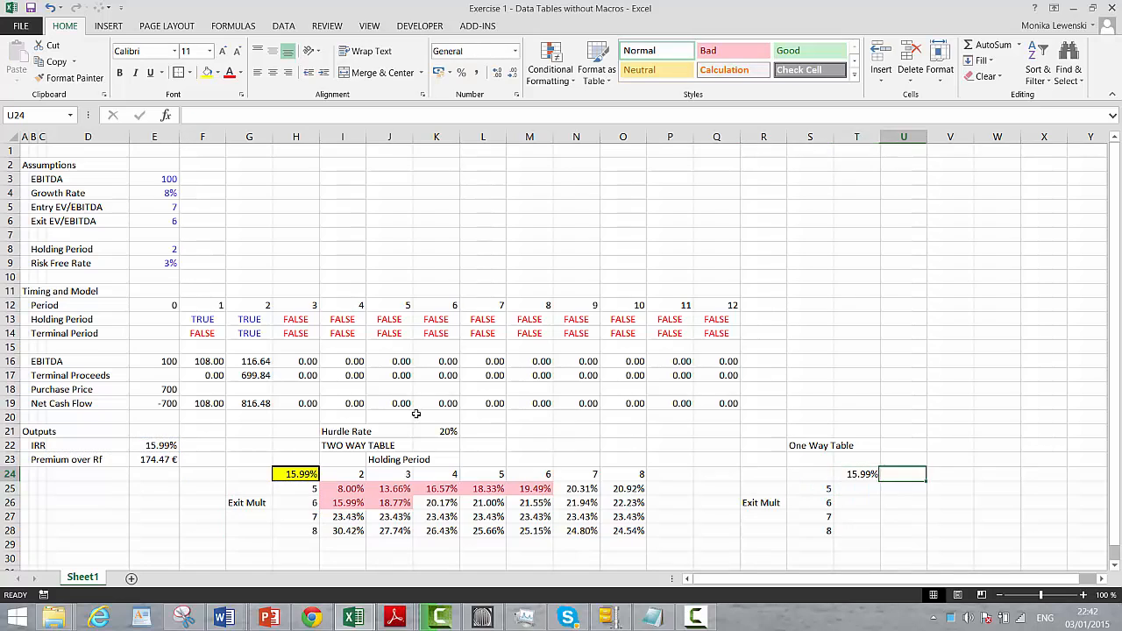
Label the one-way table's output columns "IRR" in T23 and "Risk Prem" in U23
key(Left)
key(Up)
text(IRR)
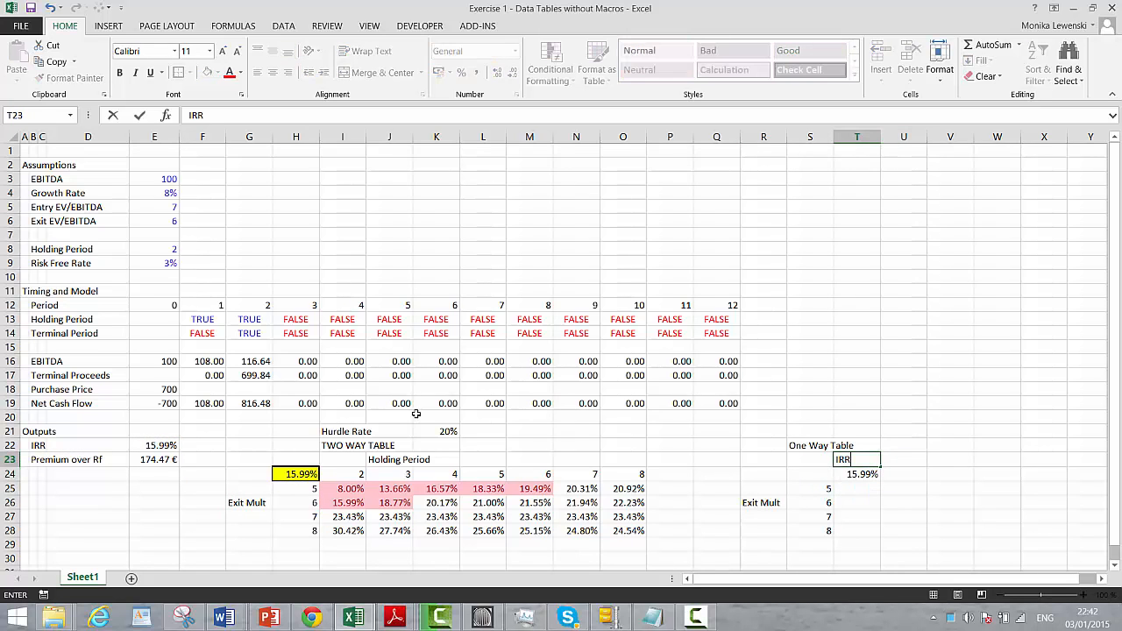
key(Return)
key(Right)
key(Up)
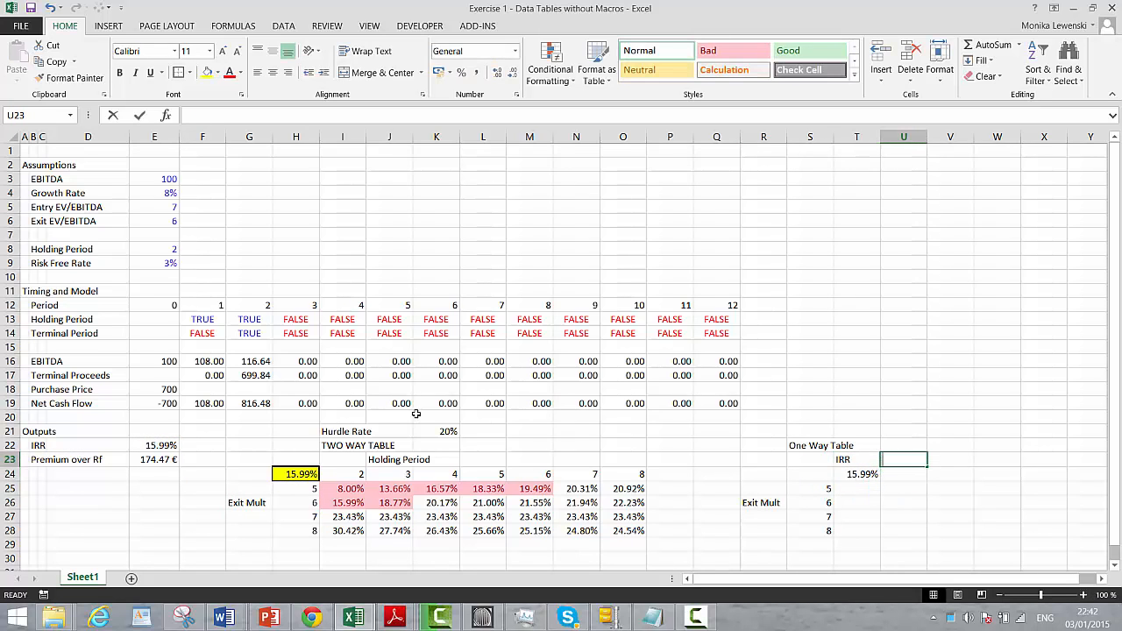
text(Risk Prem)
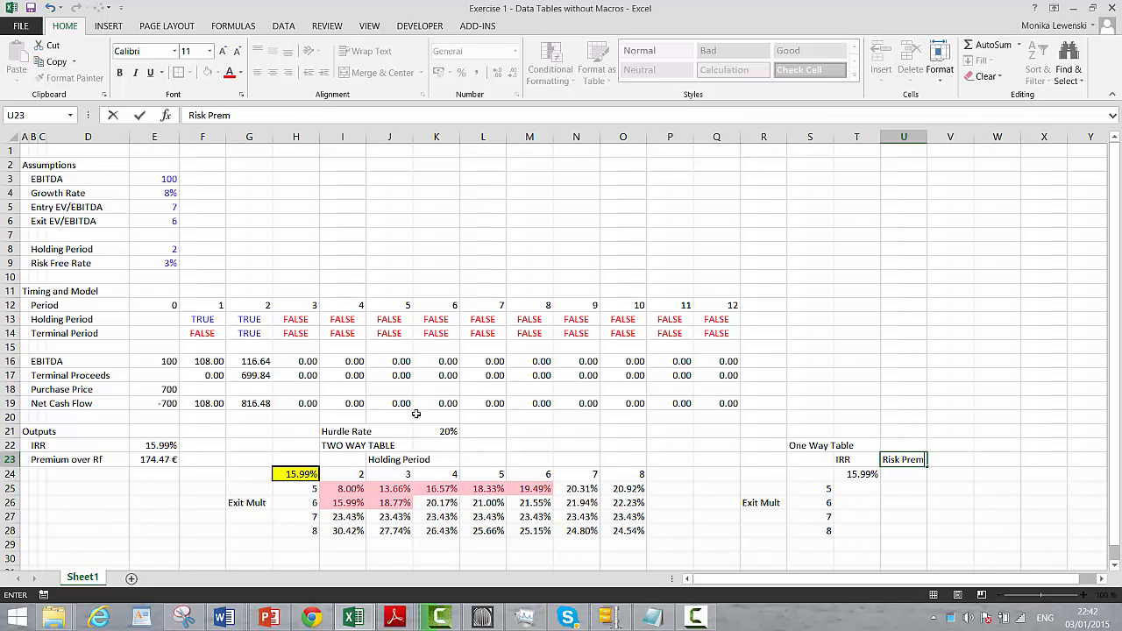
key(Return)
Link U24, under the Risk Prem label, to the Premium over Rf output in E23
text(=)
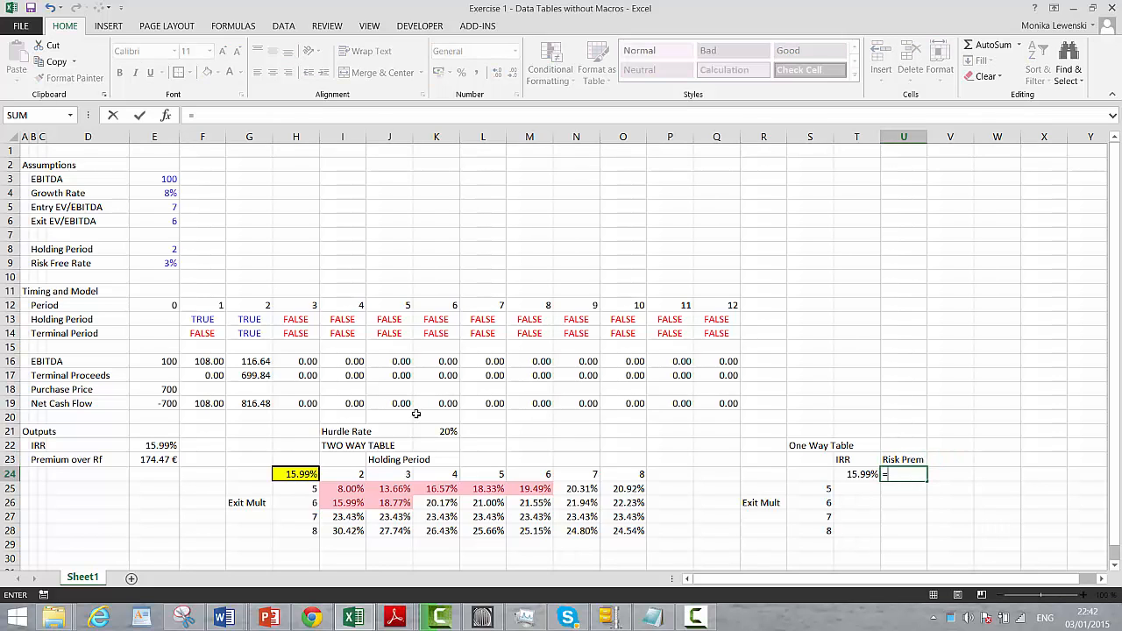
click(150, 460)
key(Return)
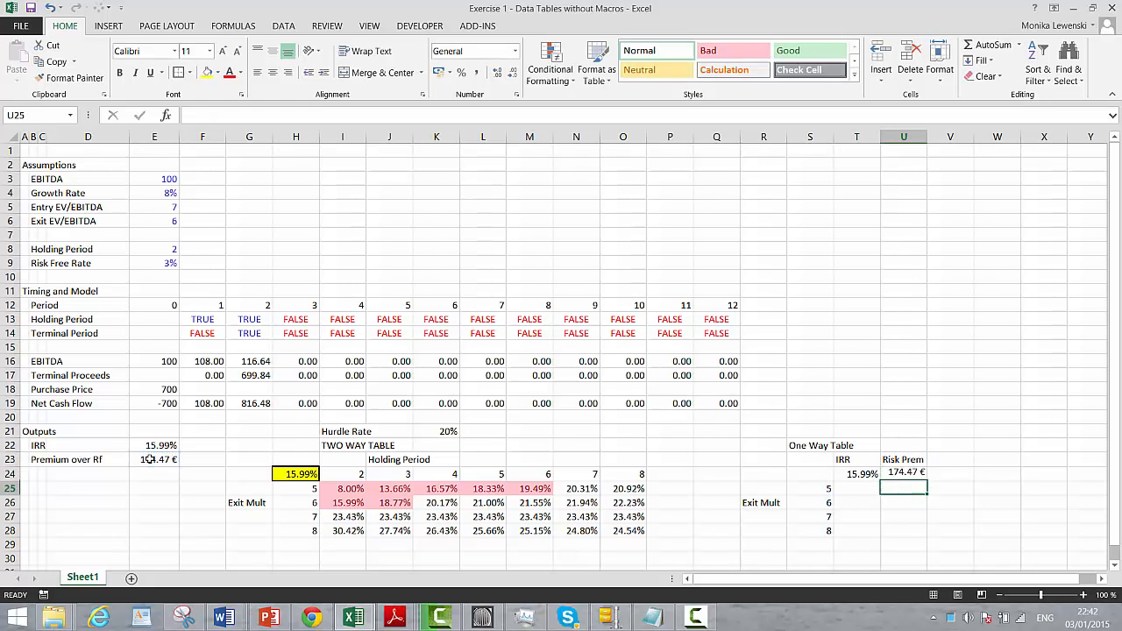
key(Escape)
Compare the one-way table's empty corner cell S24 with the two-way table's corner cell H24
key(Left)
key(Left)
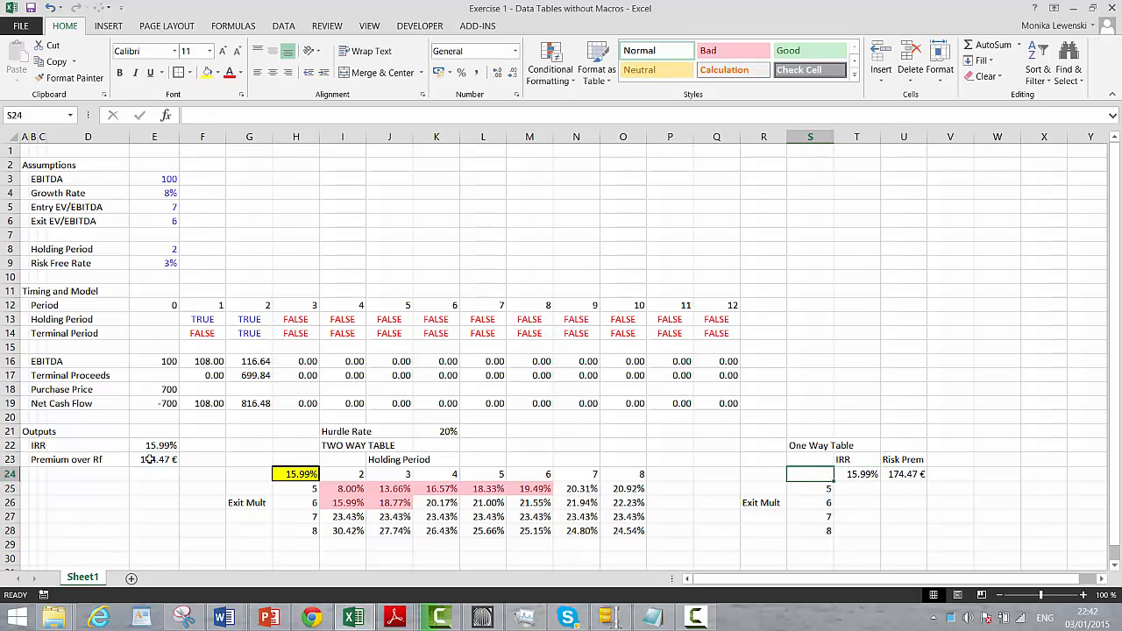
key(Left)
key(Left)
key(Left)
key(Left)
key(Left)
key(Left)
key(Left)
key(Left)
key(Left)
key(Left)
key(Left)
key(Left)
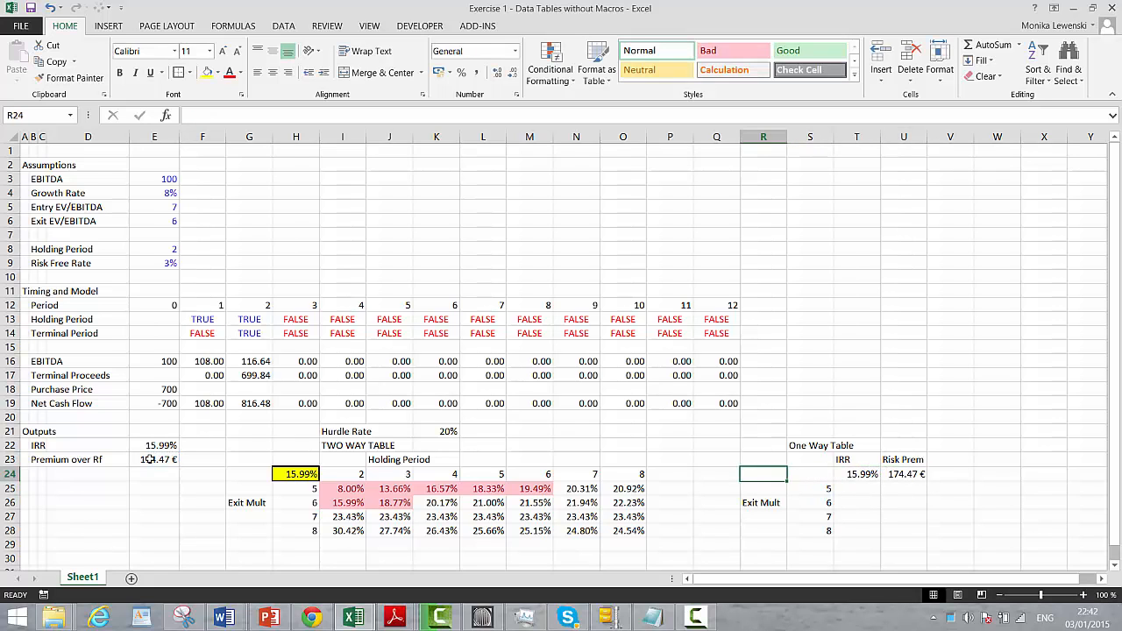
Fill the one-way table's empty corner cell S24 with yellow
key(Right)
key(Right)
key(Right)
key(Right)
key(Right)
key(Right)
key(Right)
key(Right)
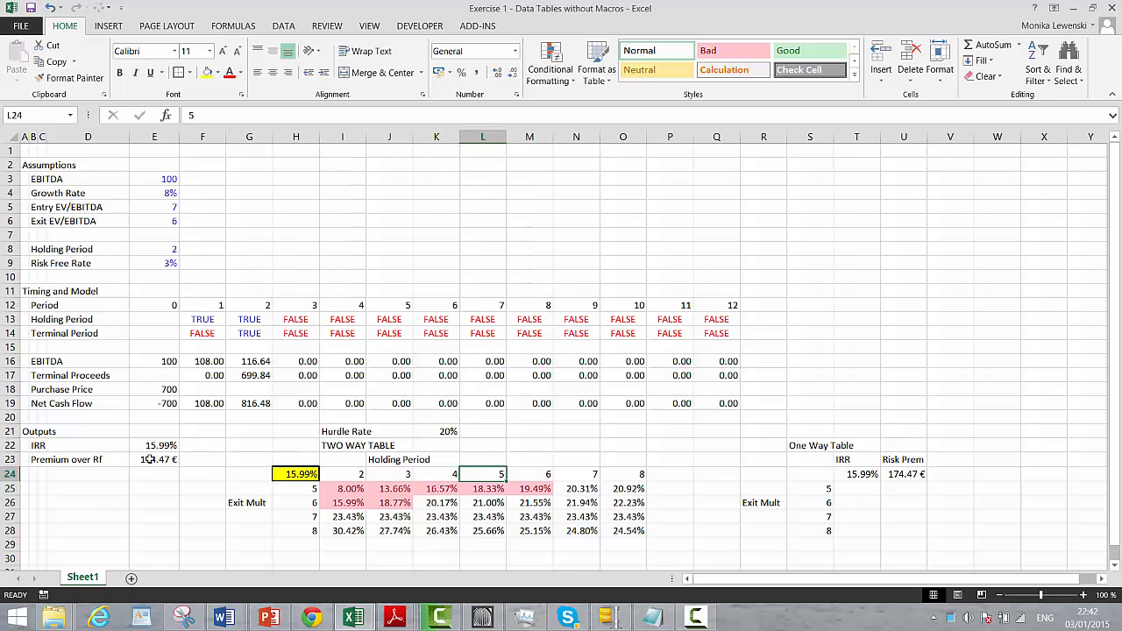
key(Right)
key(Right)
key(Right)
key(Right)
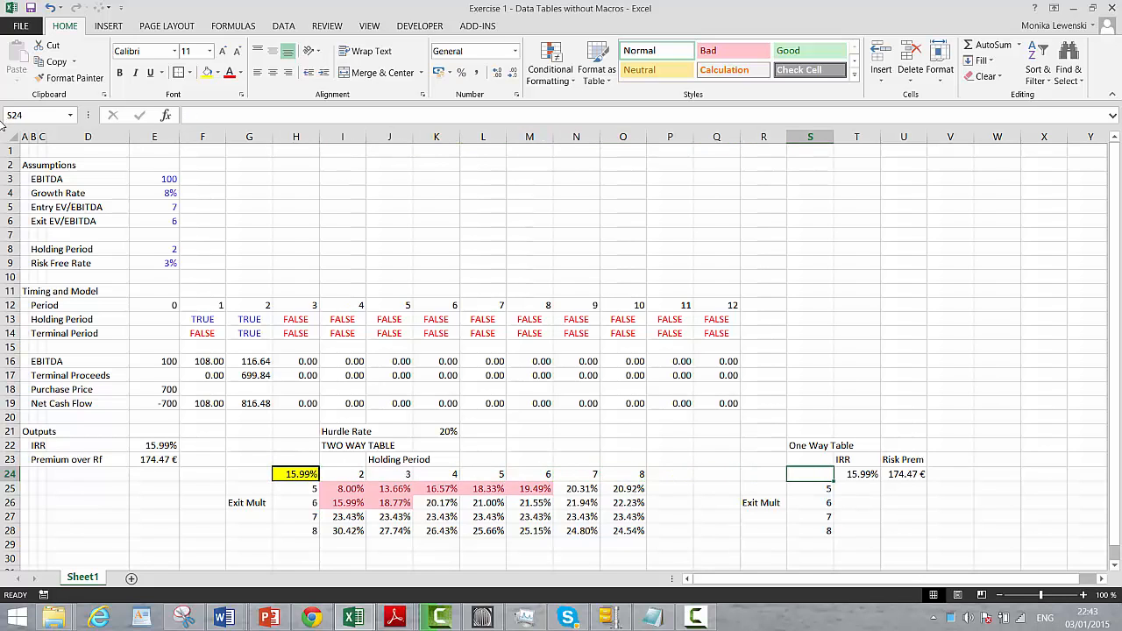
click(207, 72)
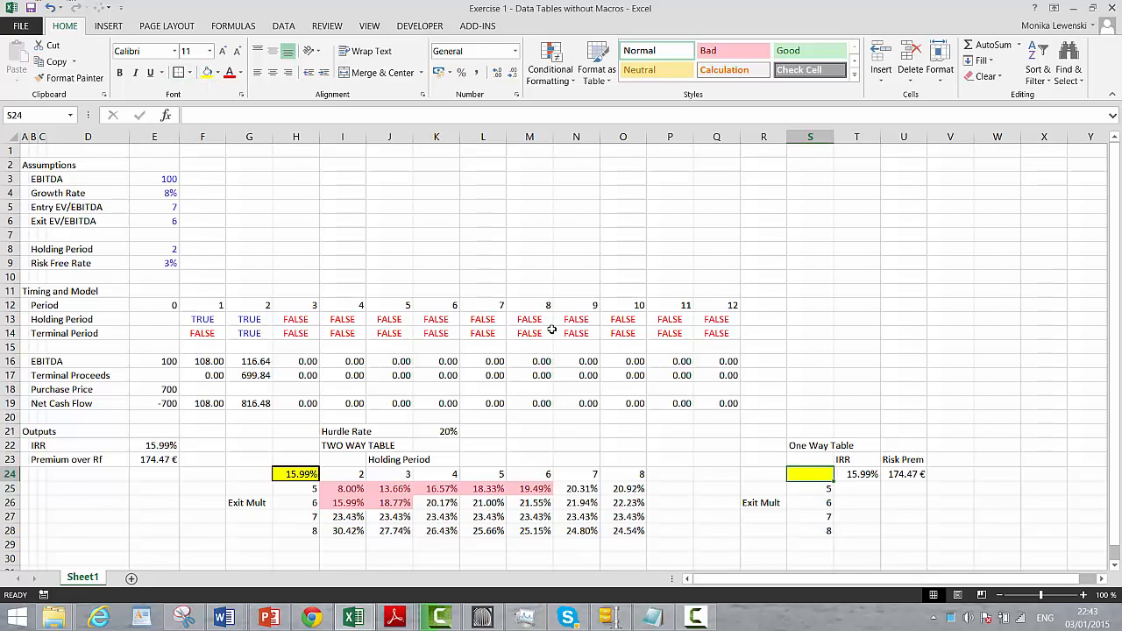
Examine where the output links sit in row 24 of the one-way table compared with the two-way table
key(Right)
key(Right)
key(Left)
key(Left)
key(Left)
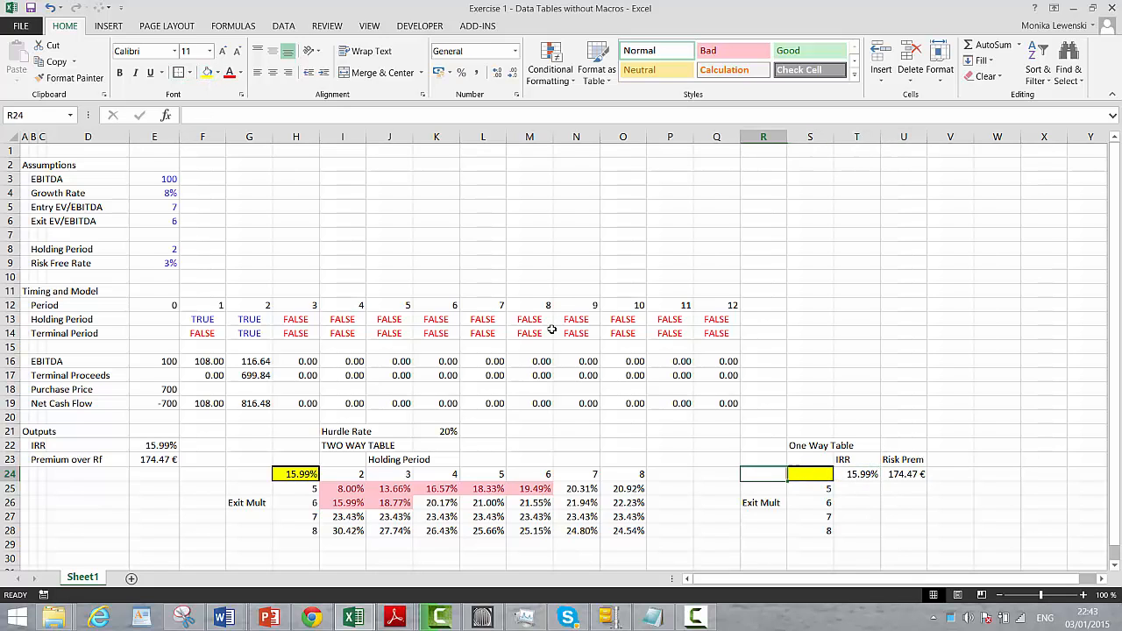
key(Right)
key(Right)
key(Right)
key(Left)
key(Left)
key(Left)
key(Left)
key(Left)
key(Left)
key(Left)
key(Left)
key(Left)
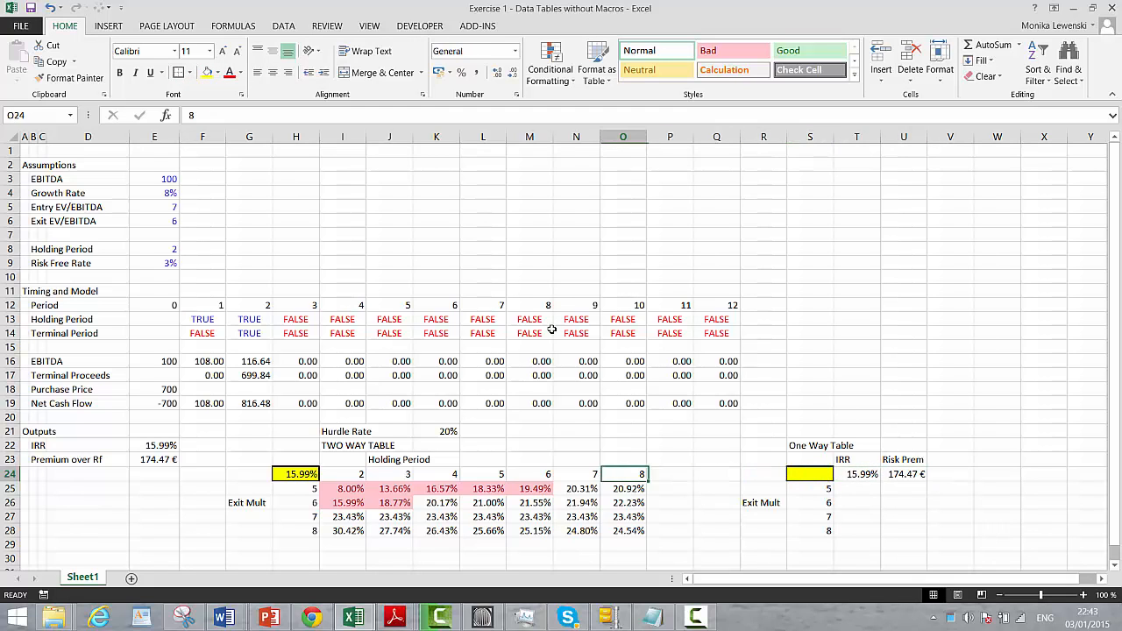
key(Left)
key(Left)
key(Left)
key(Left)
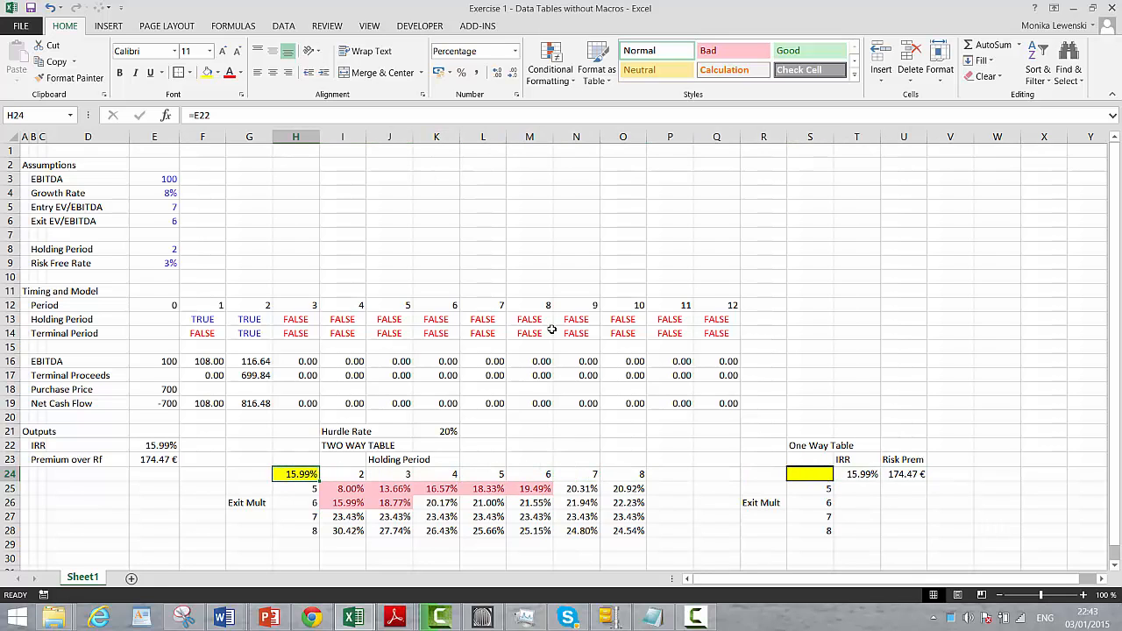
key(Down)
key(Up)
key(Left)
key(Right)
key(Right)
key(Right)
key(Right)
key(Right)
key(Right)
key(Right)
key(Right)
key(Right)
key(Right)
key(Right)
key(Right)
key(Right)
key(Right)
key(Right)
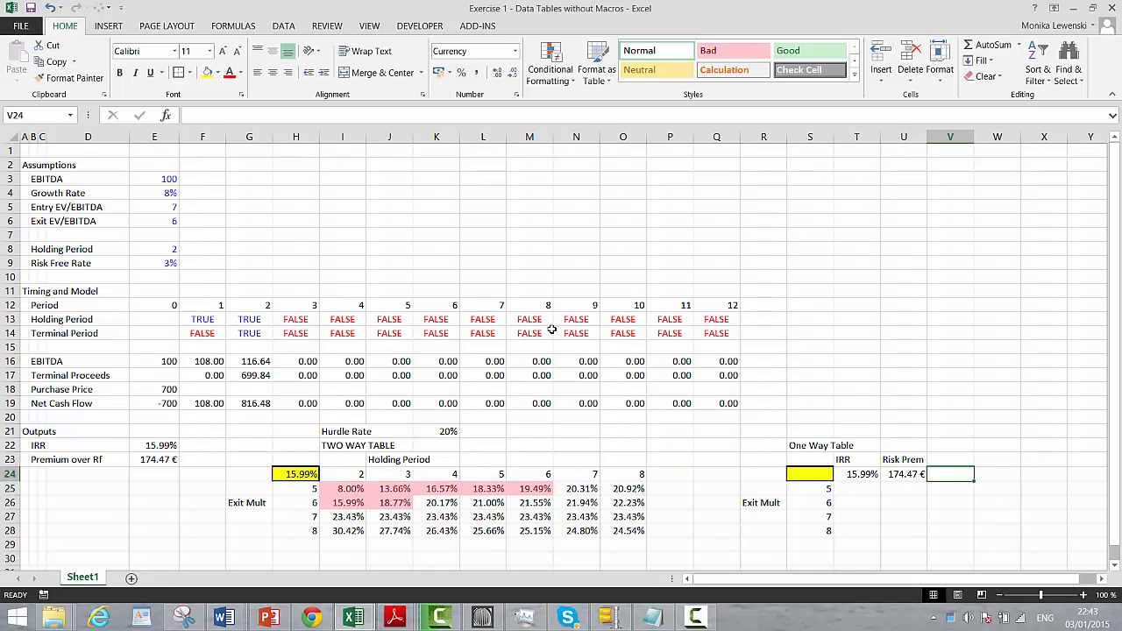
Create a one-way data table over S24:U28 using the Exit EV/EBITDA assumption in E6 as the column input cell
key(Left)
key(Left)
key(Down)
key(Left)
key(Left)
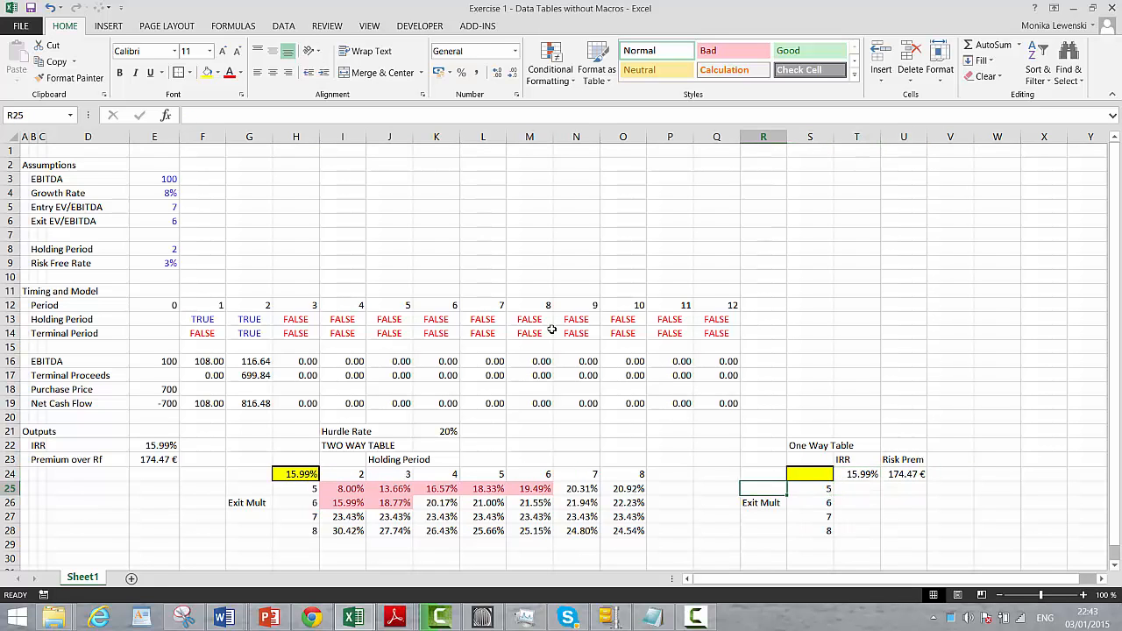
key(Up)
key(Right)
key(shift+Right)
key(shift+Right)
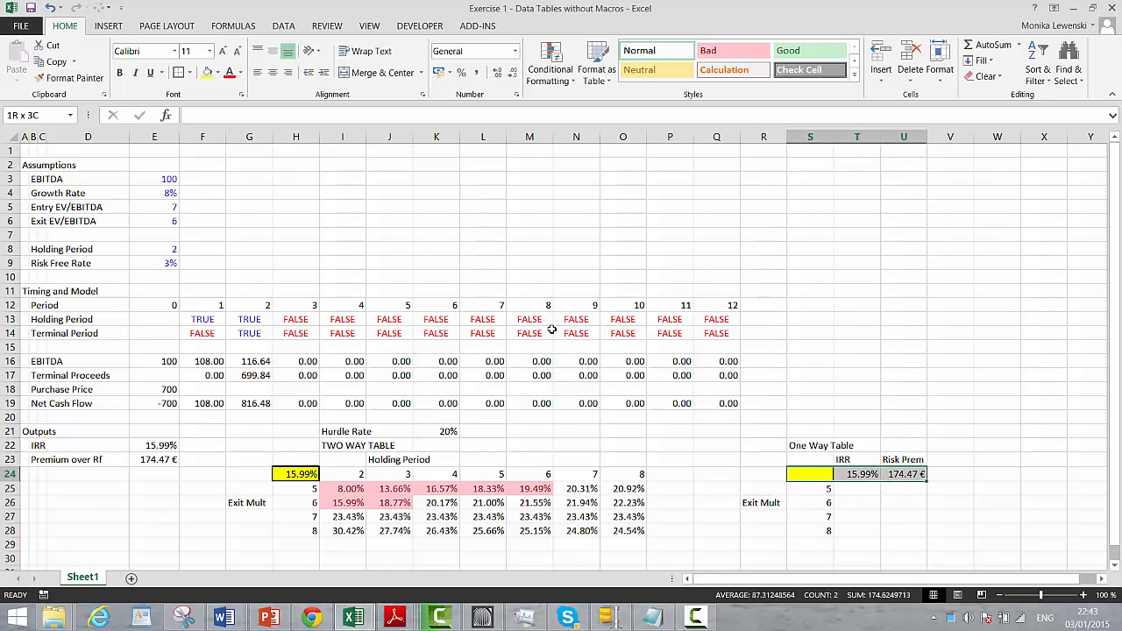
key(shift+Down)
key(shift+Down)
key(shift+Down)
key(shift+Down)
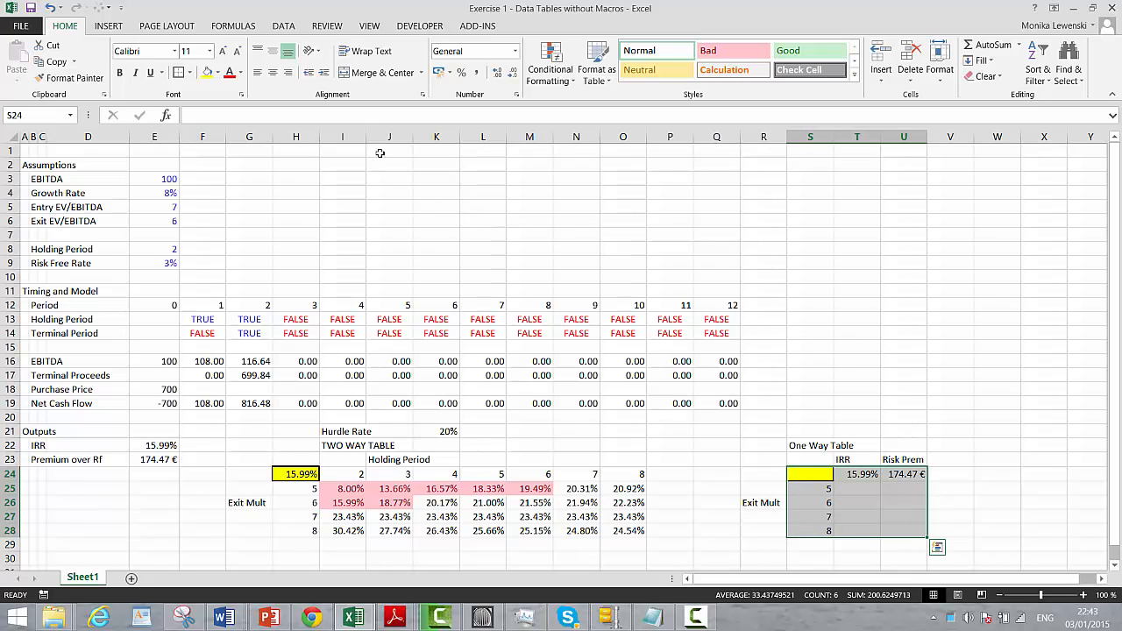
click(285, 25)
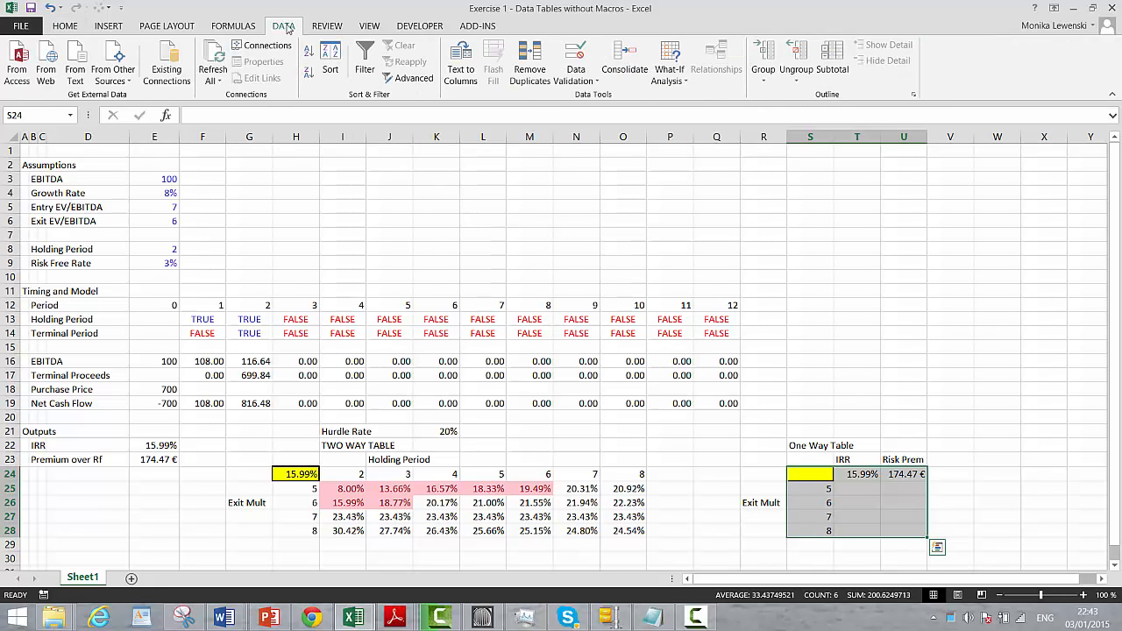
click(670, 75)
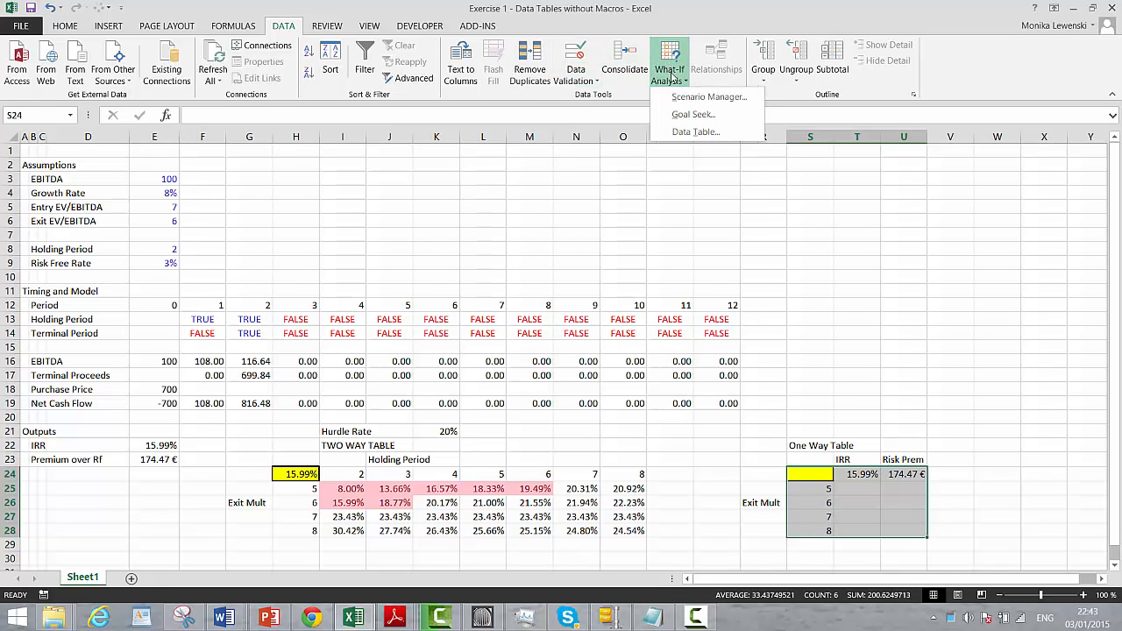
click(680, 131)
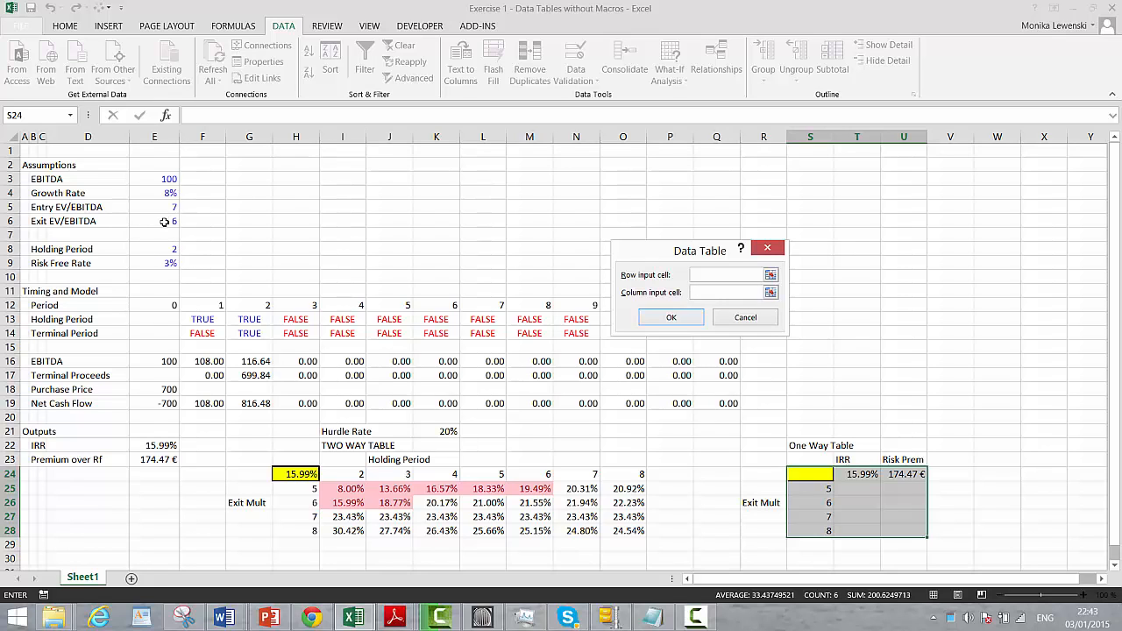
click(164, 223)
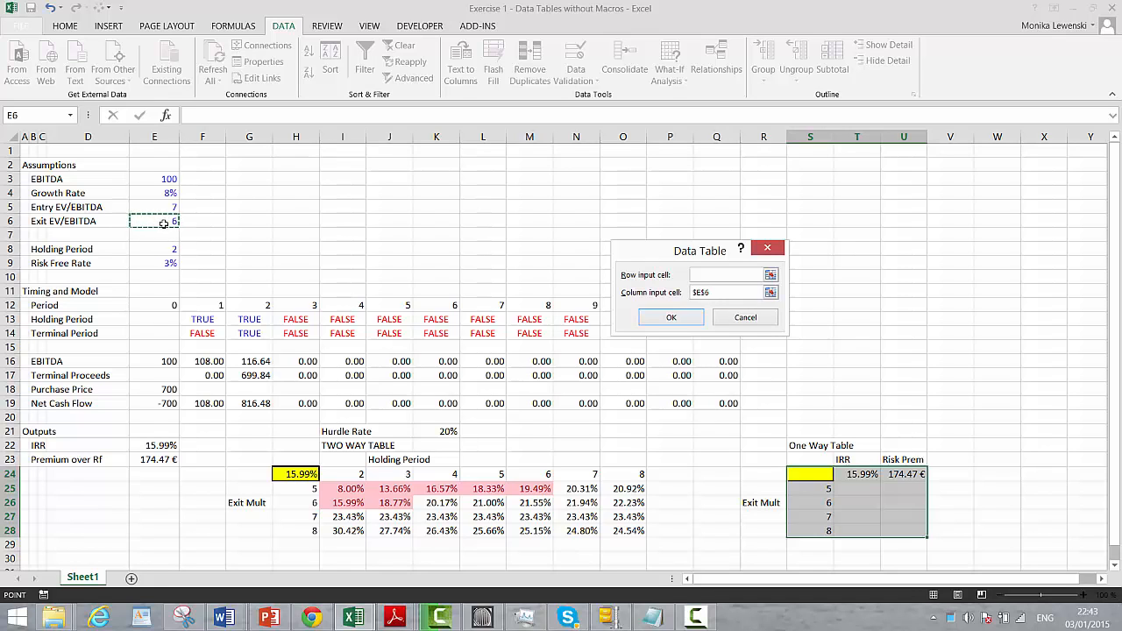
key(Return)
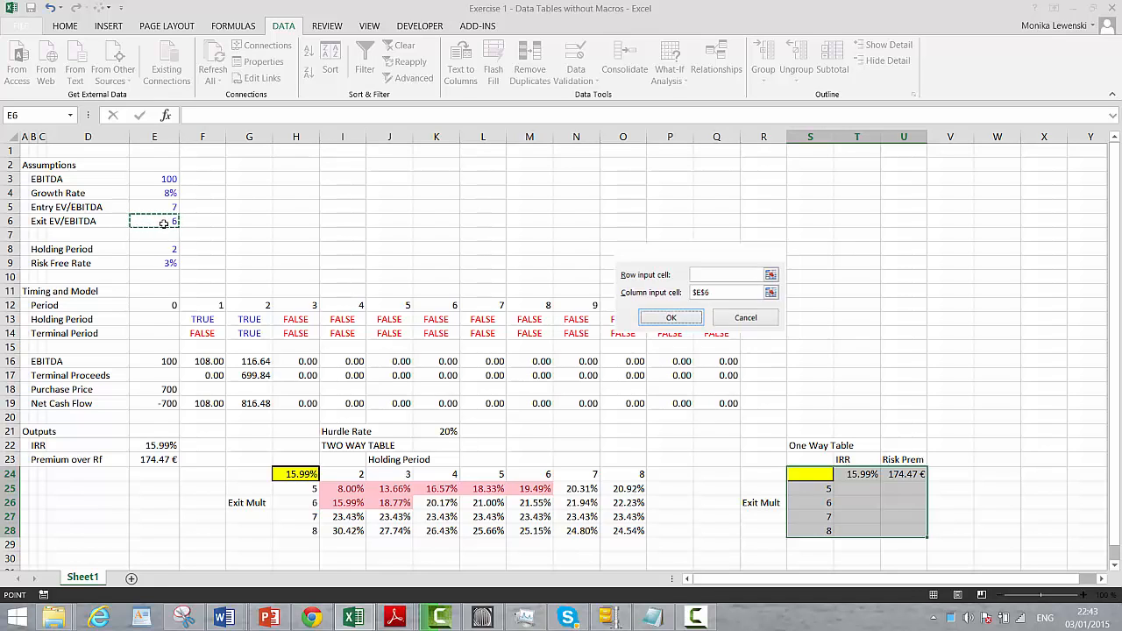
Format the IRR results in T25:T28 as percentages with two decimals
click(850, 493)
key(ctrl+shift+Down)
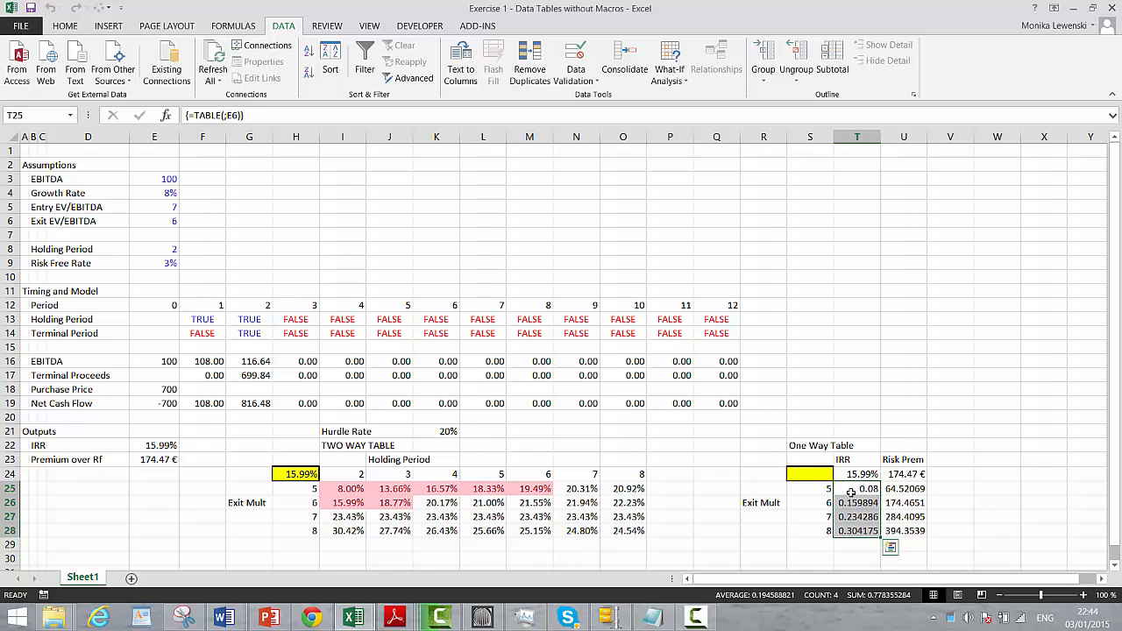
key(ctrl+shift+5)
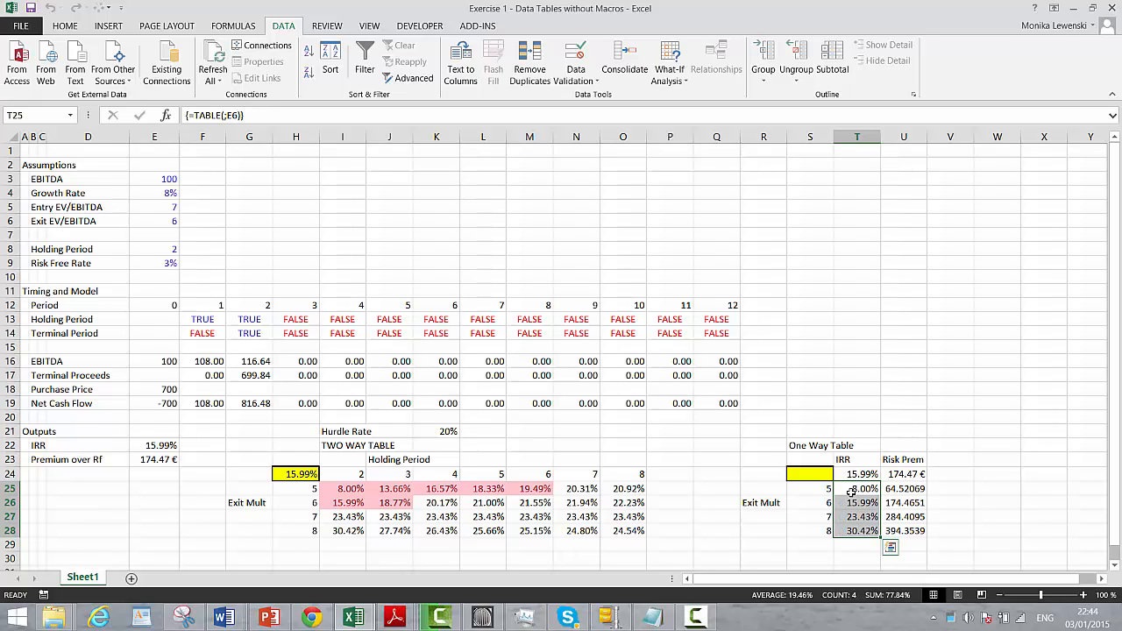
Format the Risk Prem results in U25:U28 as numbers with two decimals
key(Right)
key(shift+Down)
key(shift+Down)
key(shift+Down)
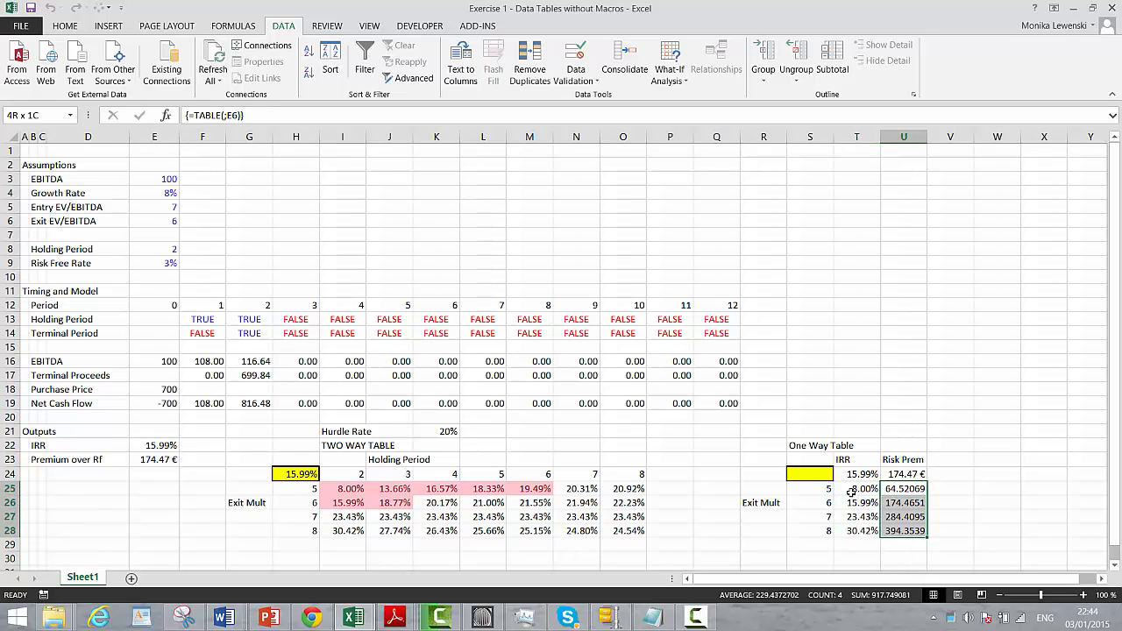
key(ctrl+shift+1)
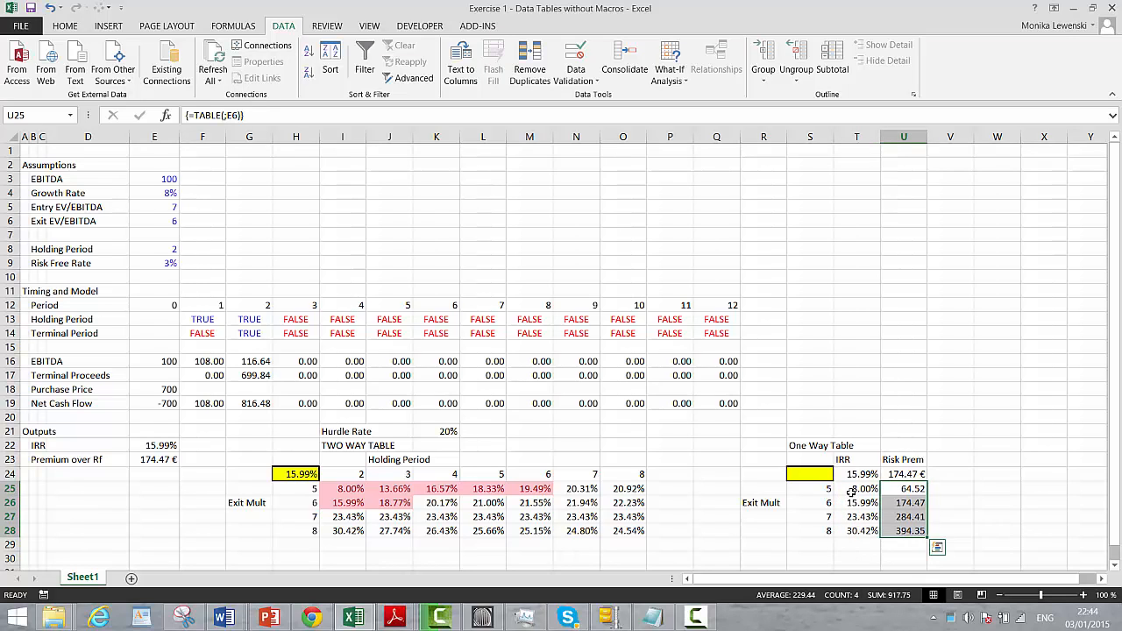
Insert a small spin button form control in F8, beside the Holding Period assumption
key(Left)
key(Left)
key(Left)
key(Right)
key(Left)
key(Left)
key(Left)
key(Left)
key(Left)
key(Left)
key(Left)
key(Left)
key(Left)
key(Left)
key(Left)
key(Left)
key(Left)
key(Left)
key(Left)
key(Left)
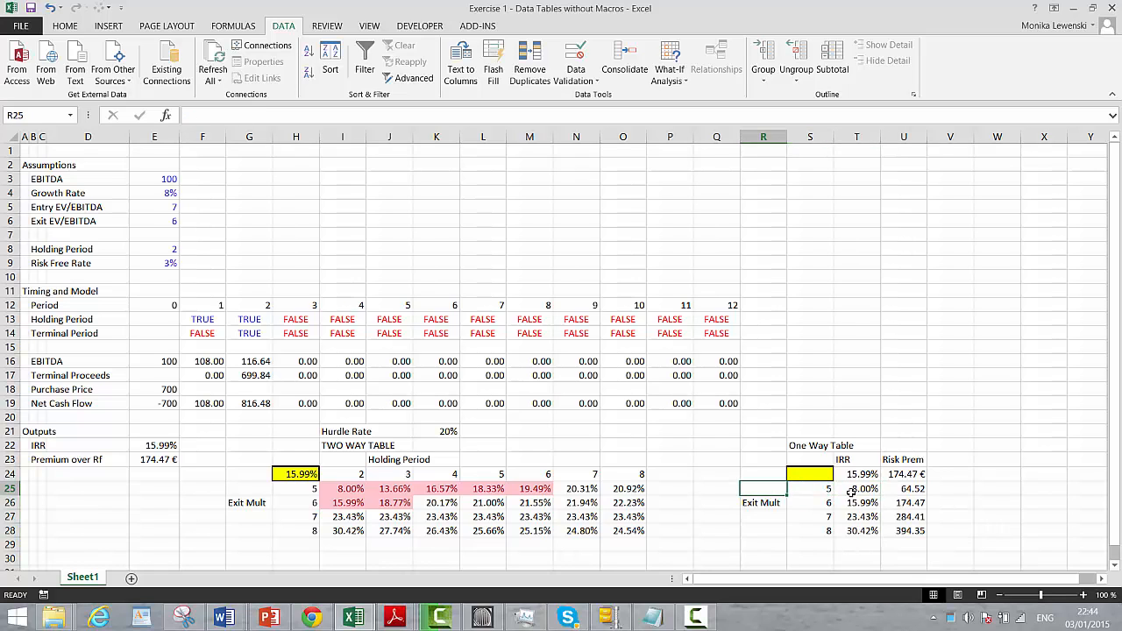
key(Up)
key(Up)
key(Up)
key(Up)
key(Up)
key(Up)
key(Up)
key(Up)
key(Up)
key(Up)
key(Up)
key(Up)
key(Up)
key(Up)
key(Up)
key(Up)
key(Up)
key(Up)
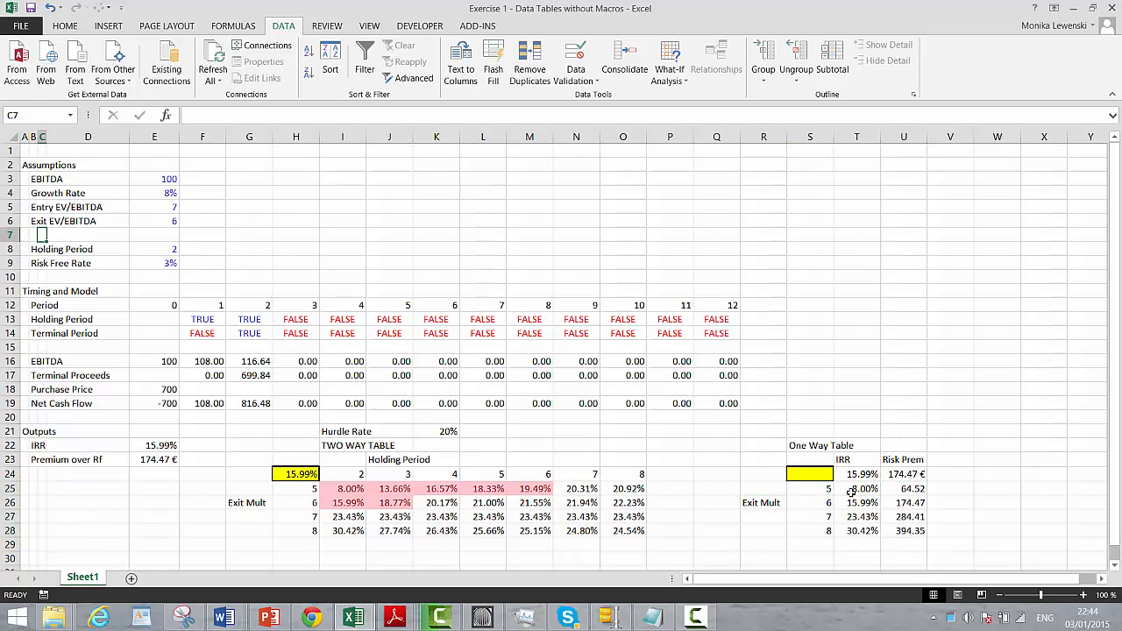
key(Right)
key(Down)
key(Right)
key(Right)
key(Right)
key(Left)
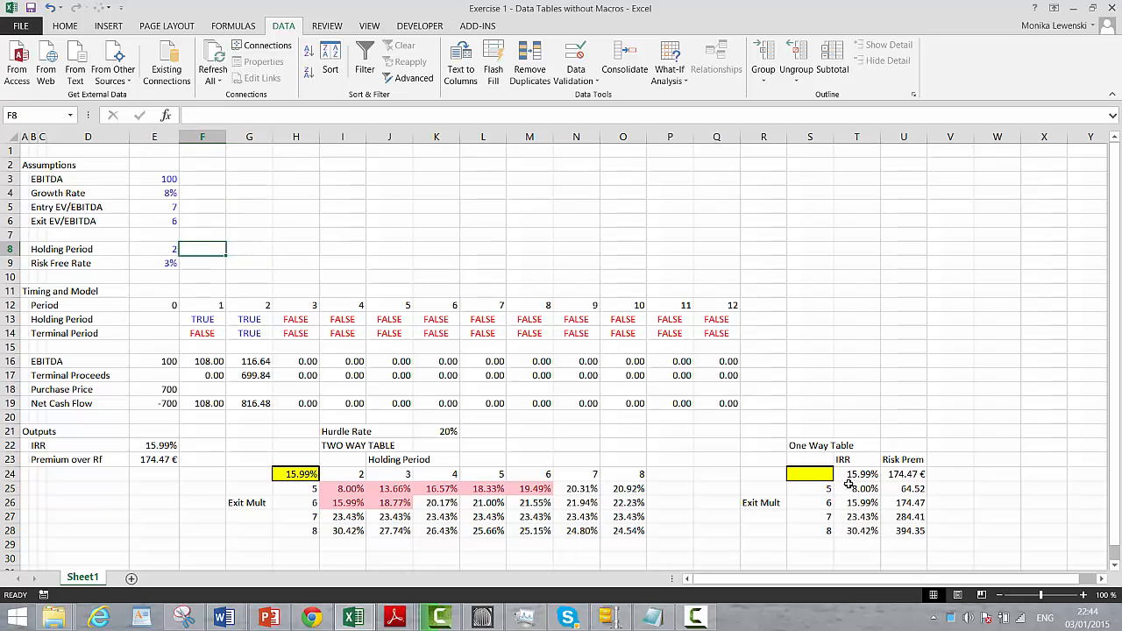
click(420, 26)
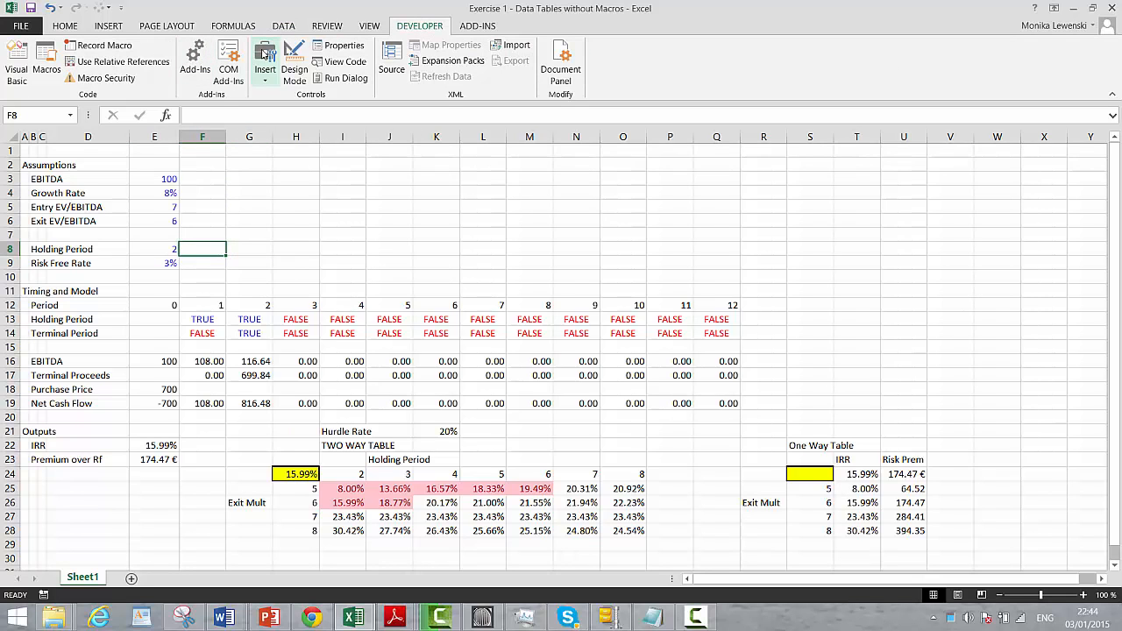
click(262, 55)
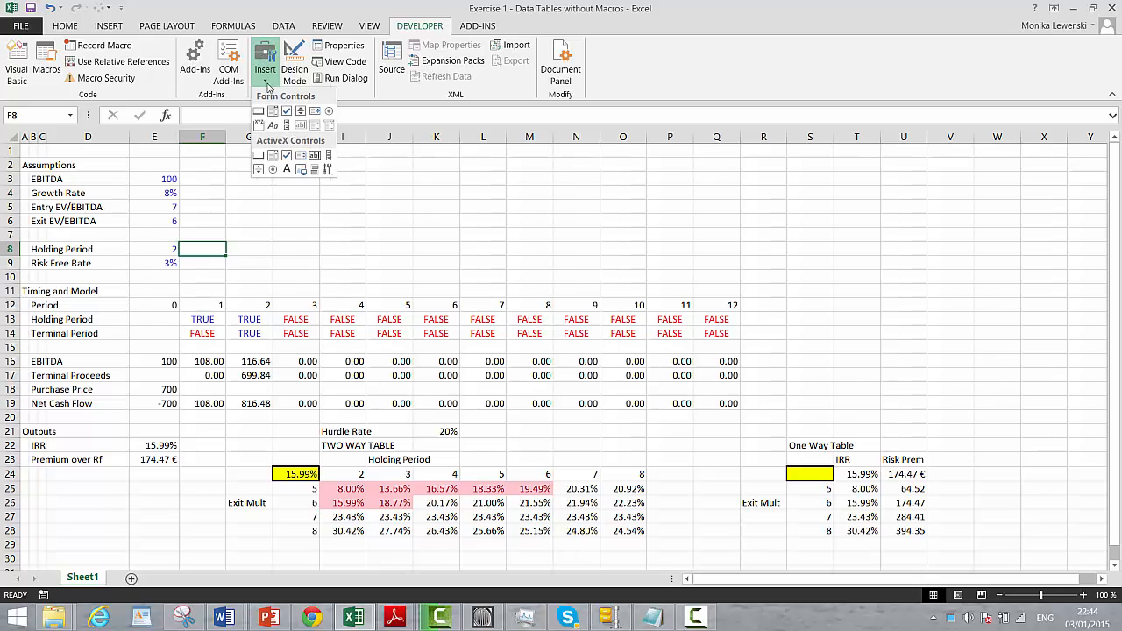
click(300, 114)
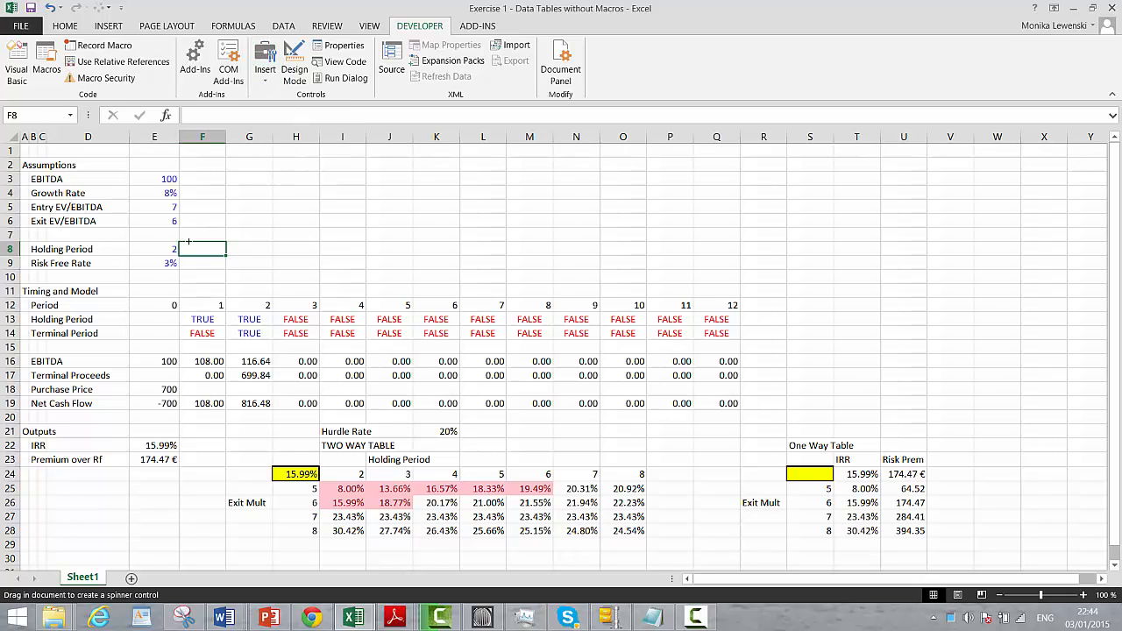
drag(188, 241, 213, 255)
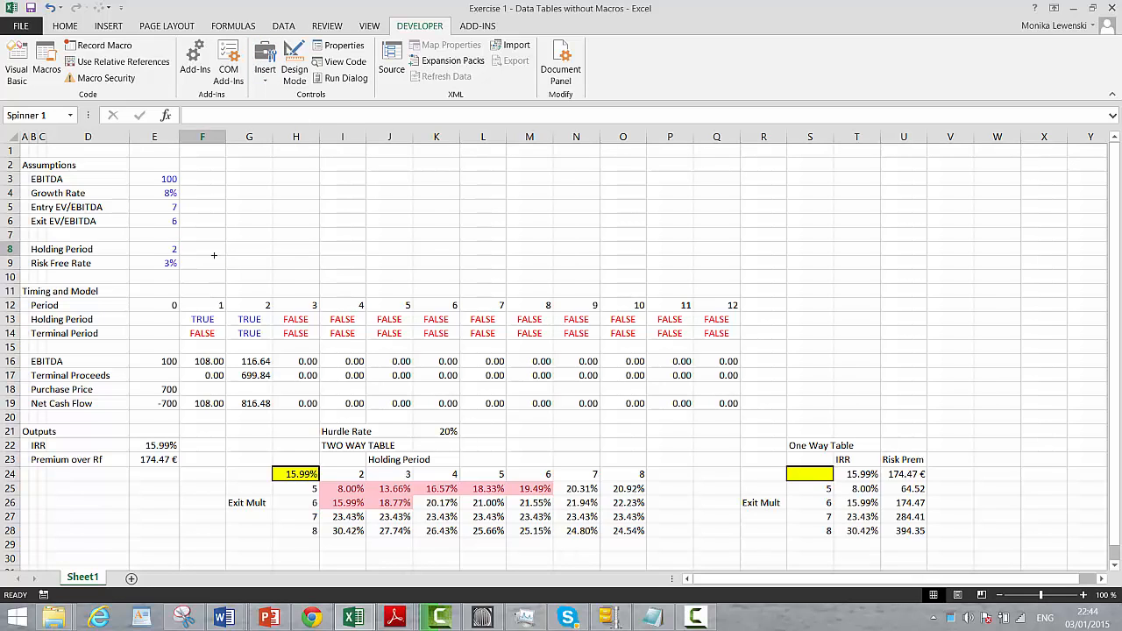
Configure the spin button beside Holding Period with minimum 2, maximum 12 and cell link $E$8
right_click(202, 251)
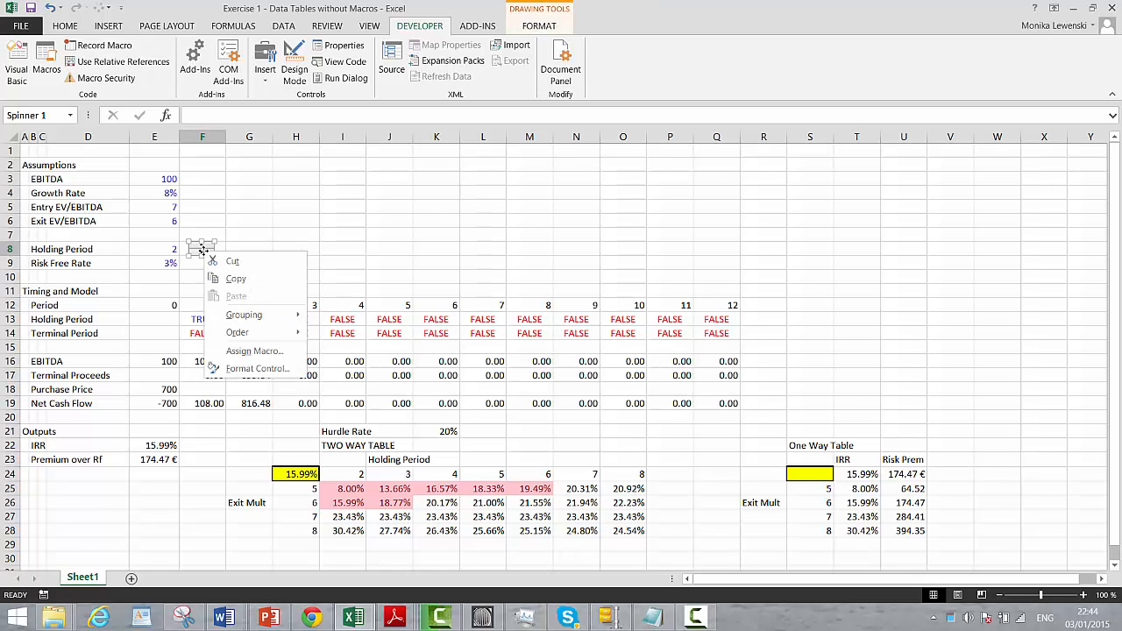
click(235, 368)
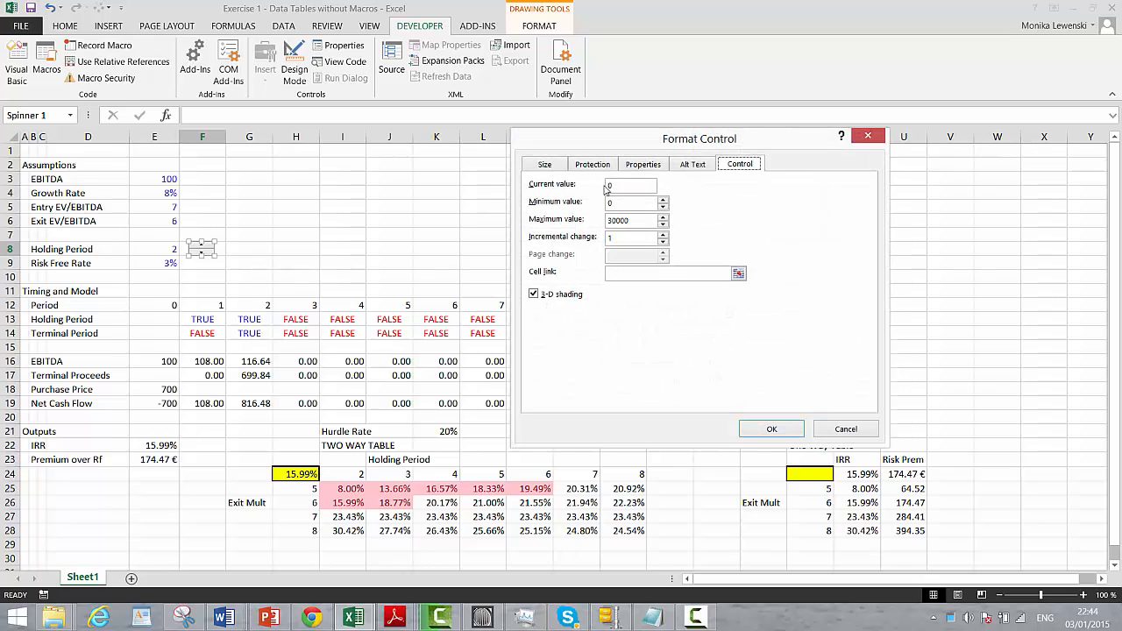
click(615, 202)
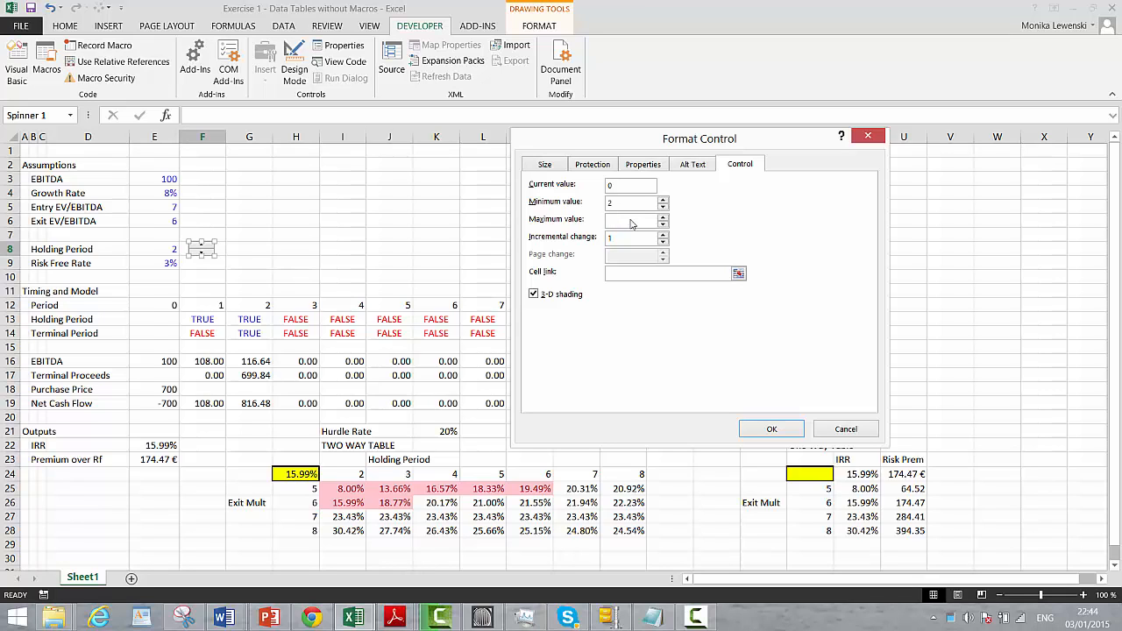
click(738, 273)
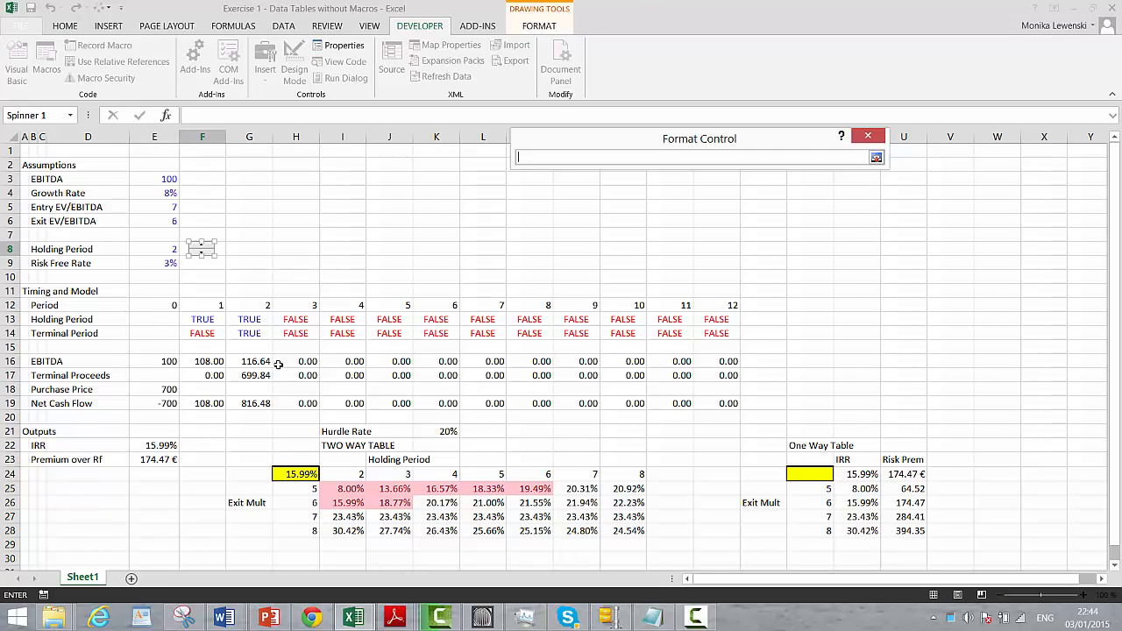
key(Return)
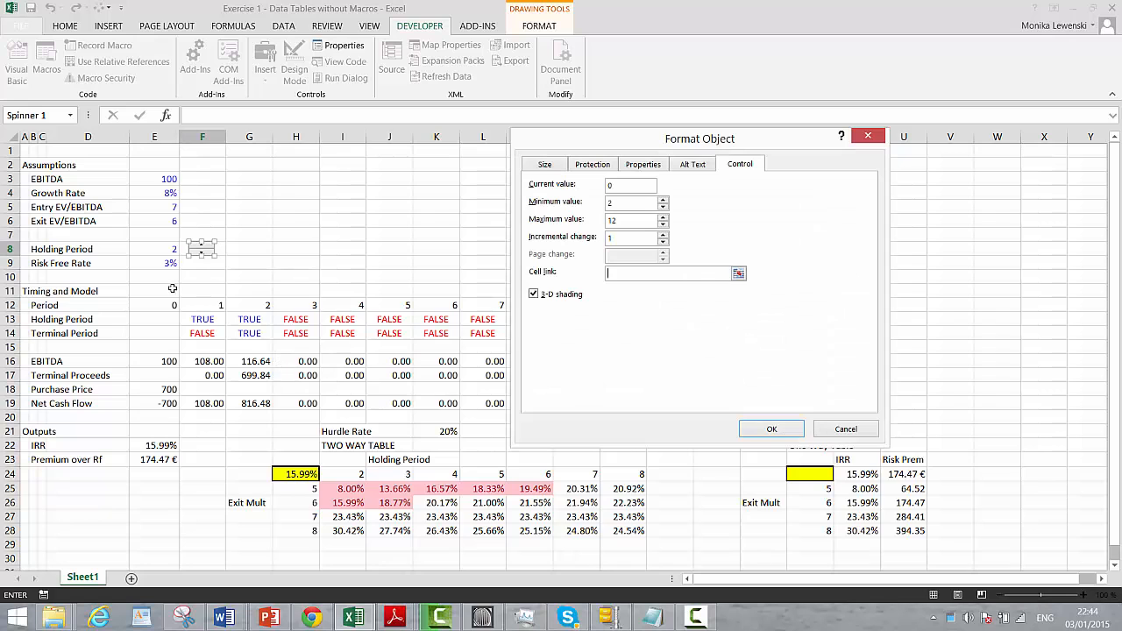
click(168, 249)
key(Return)
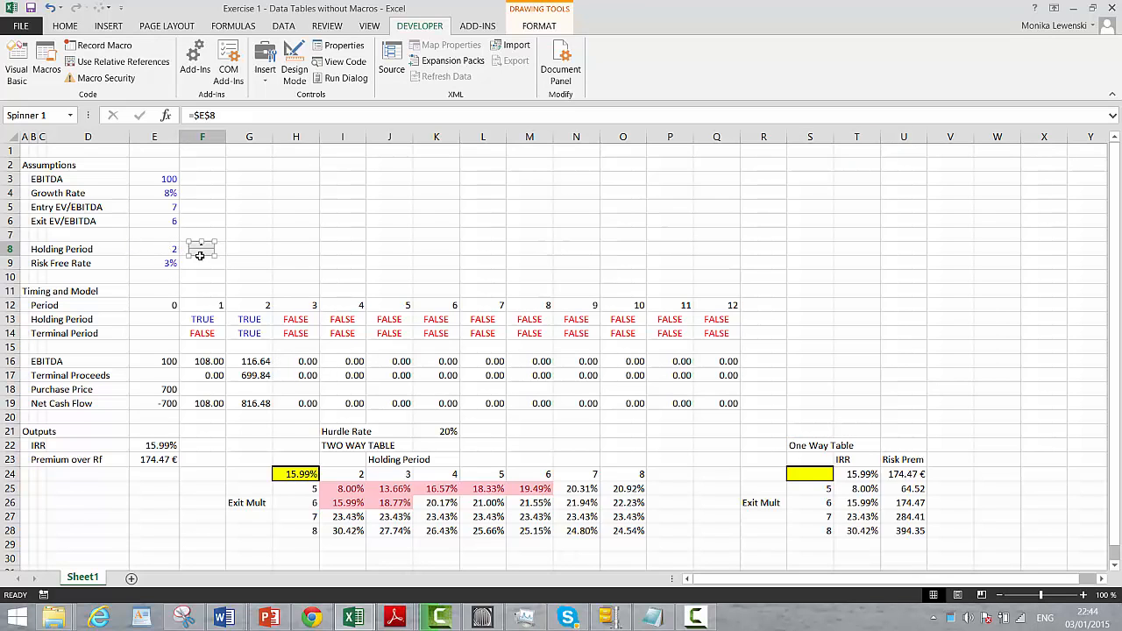
click(398, 217)
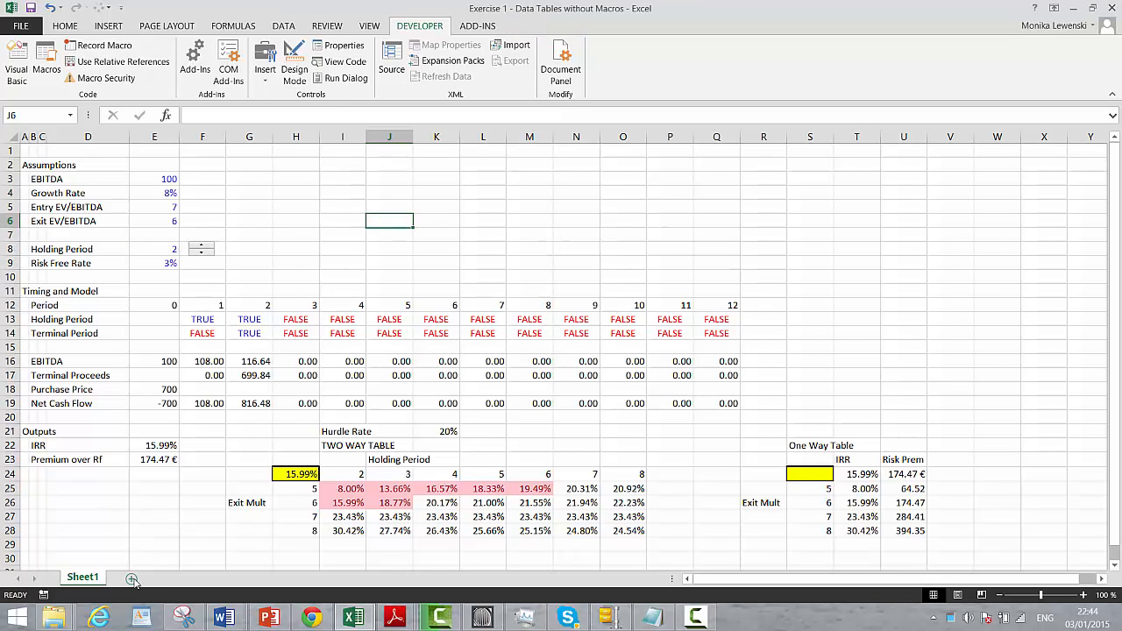
Add a second worksheet and relink the Sheet1 spin button with a full sheet reference to Sheet1!$E$8
click(132, 579)
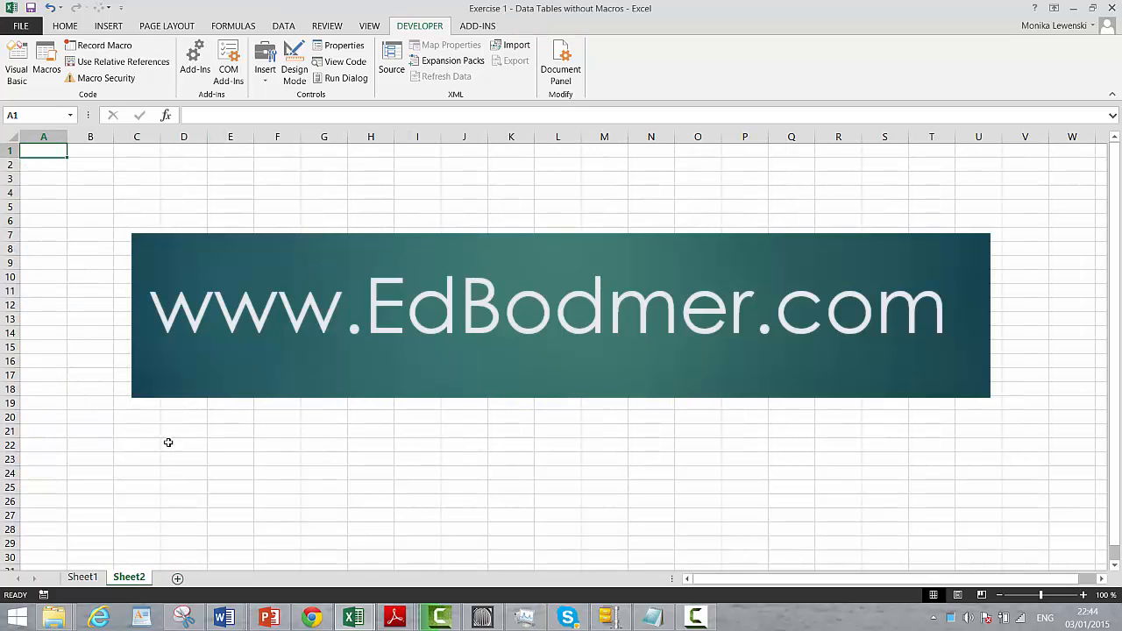
click(83, 577)
right_click(191, 249)
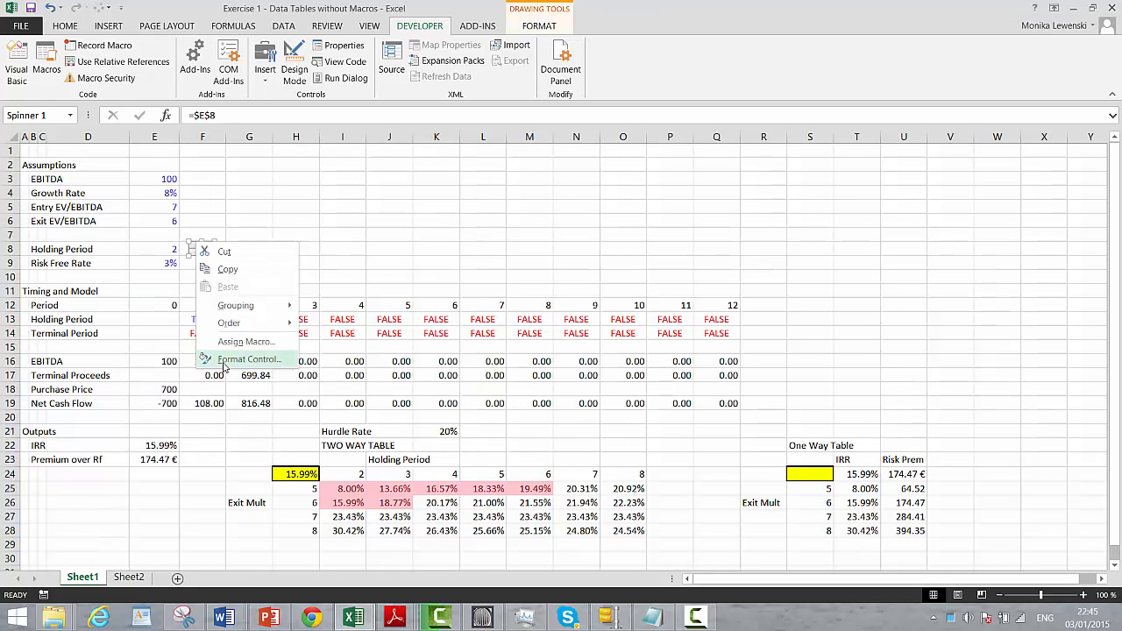
click(225, 364)
click(738, 276)
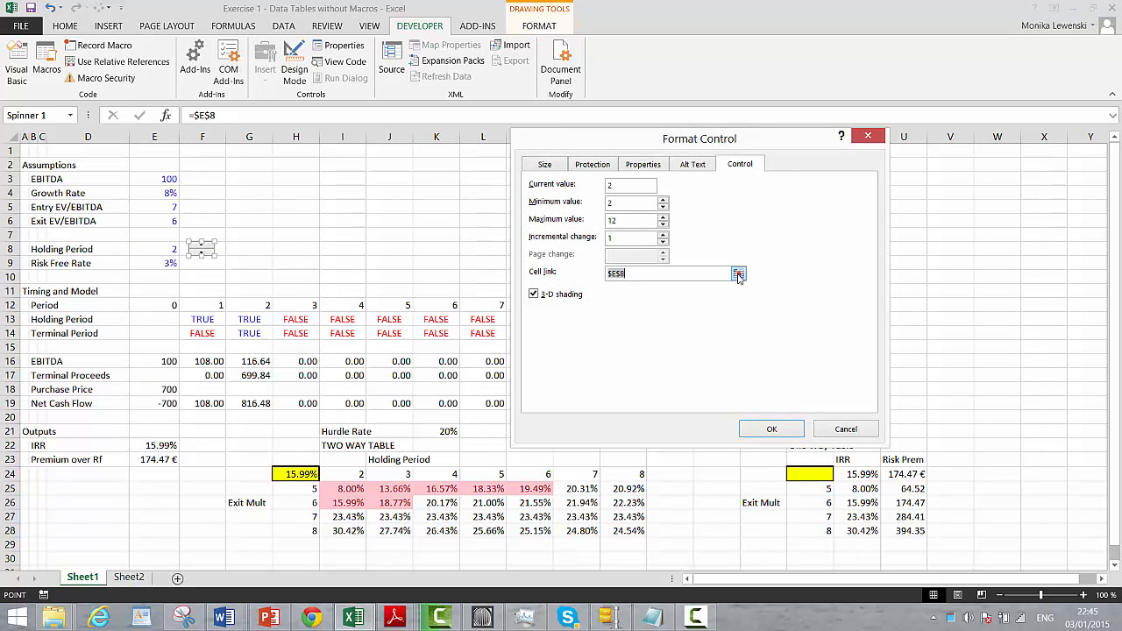
click(129, 576)
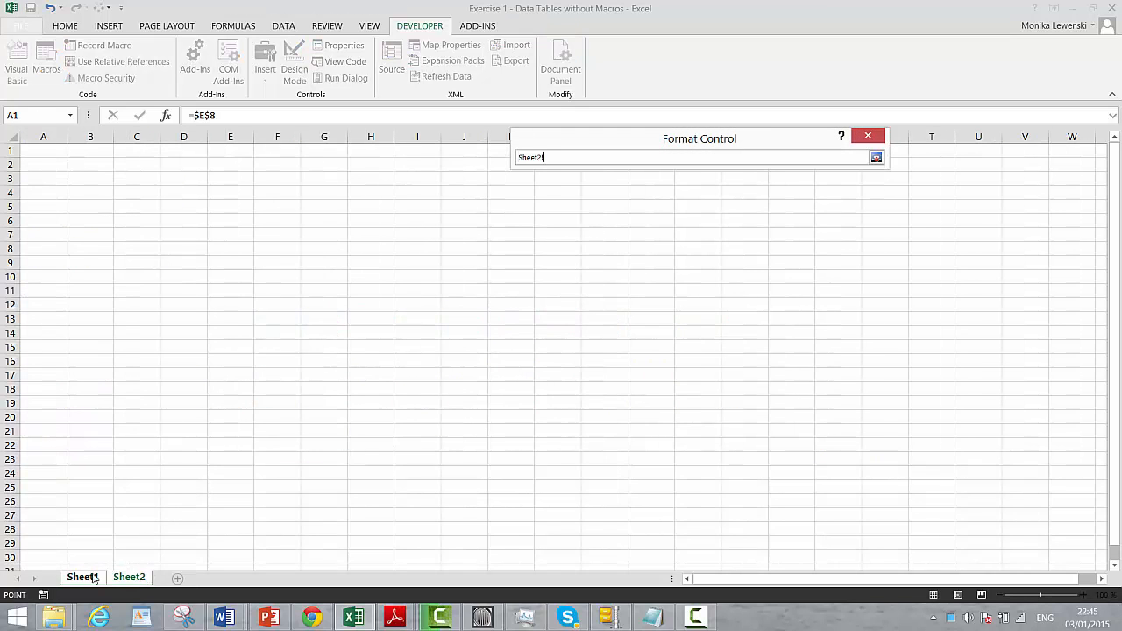
click(83, 578)
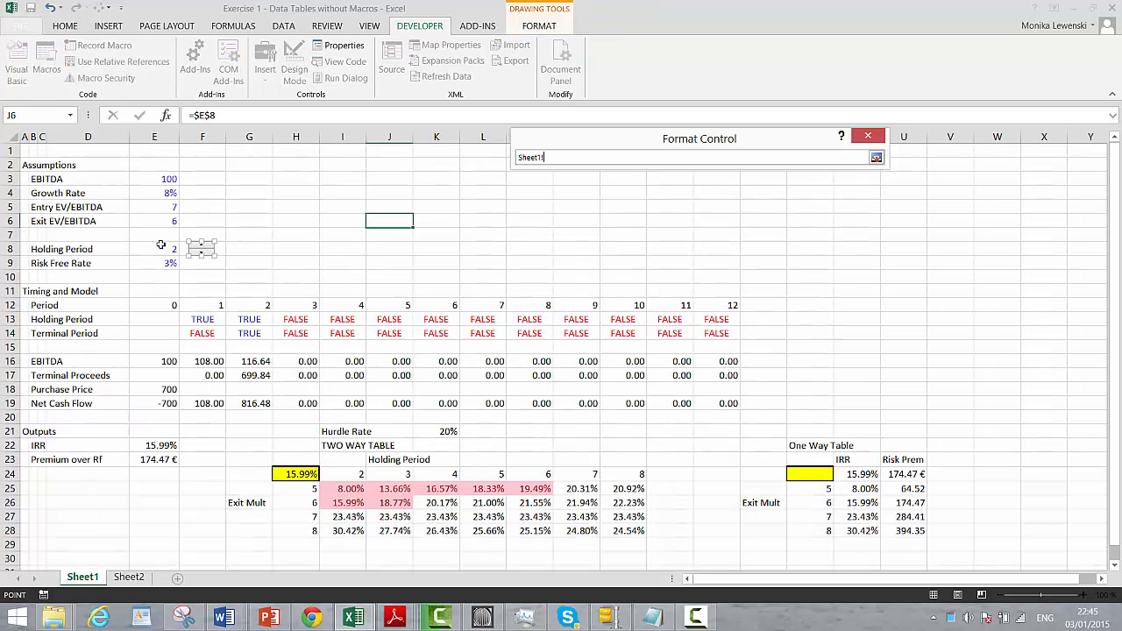
click(161, 247)
key(Return)
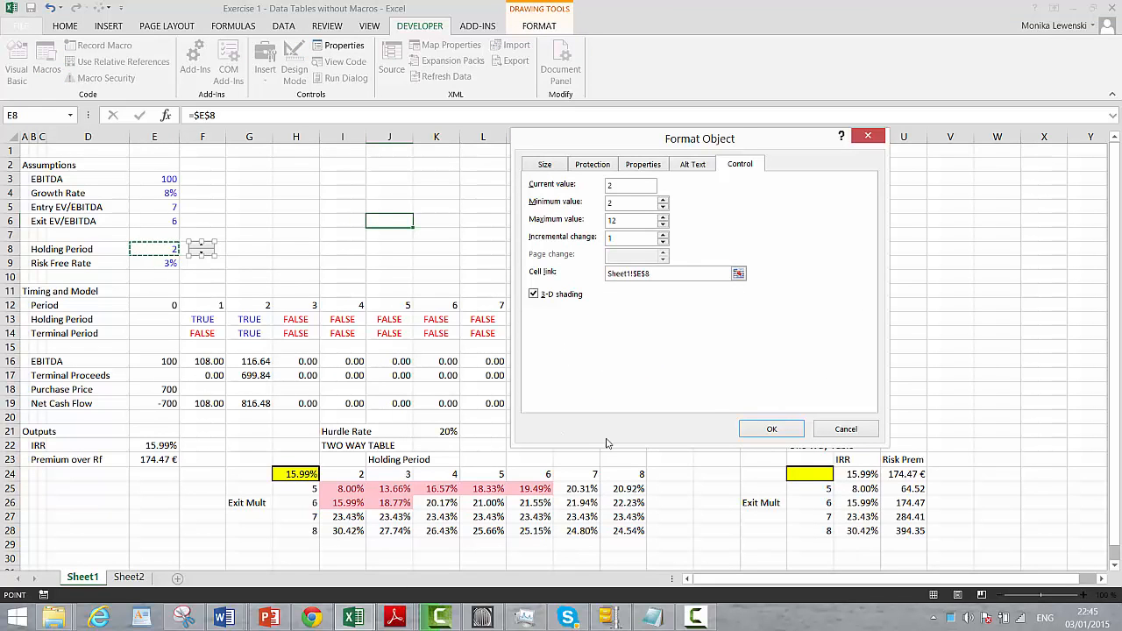
click(771, 429)
click(522, 234)
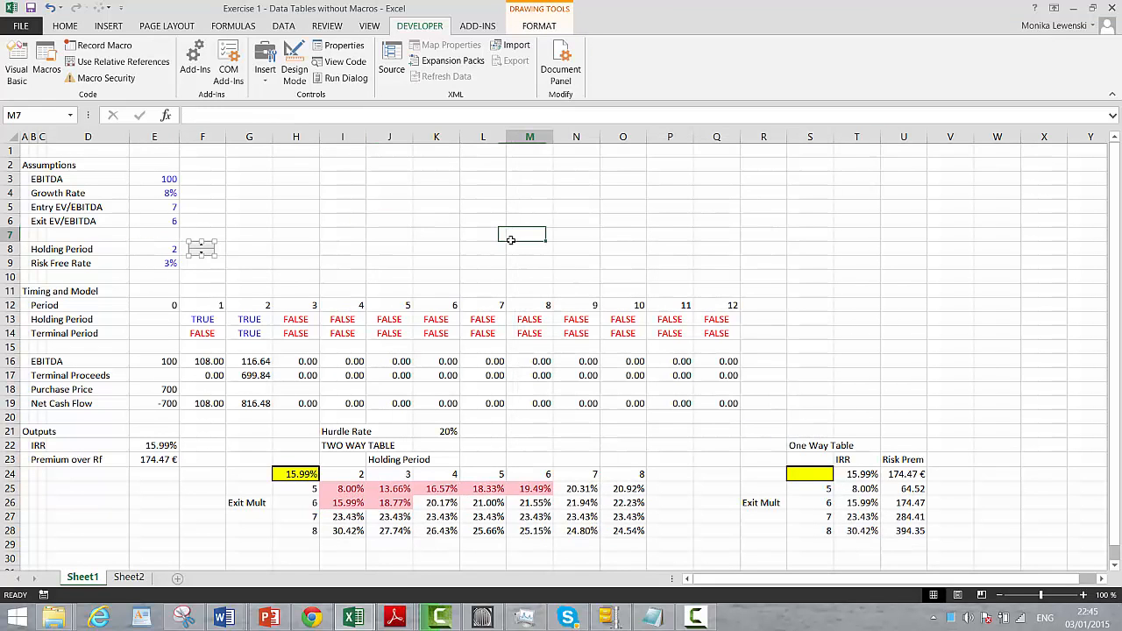
Raise the Holding Period to 7 with the spin button and place a copy of the button in U20
click(201, 246)
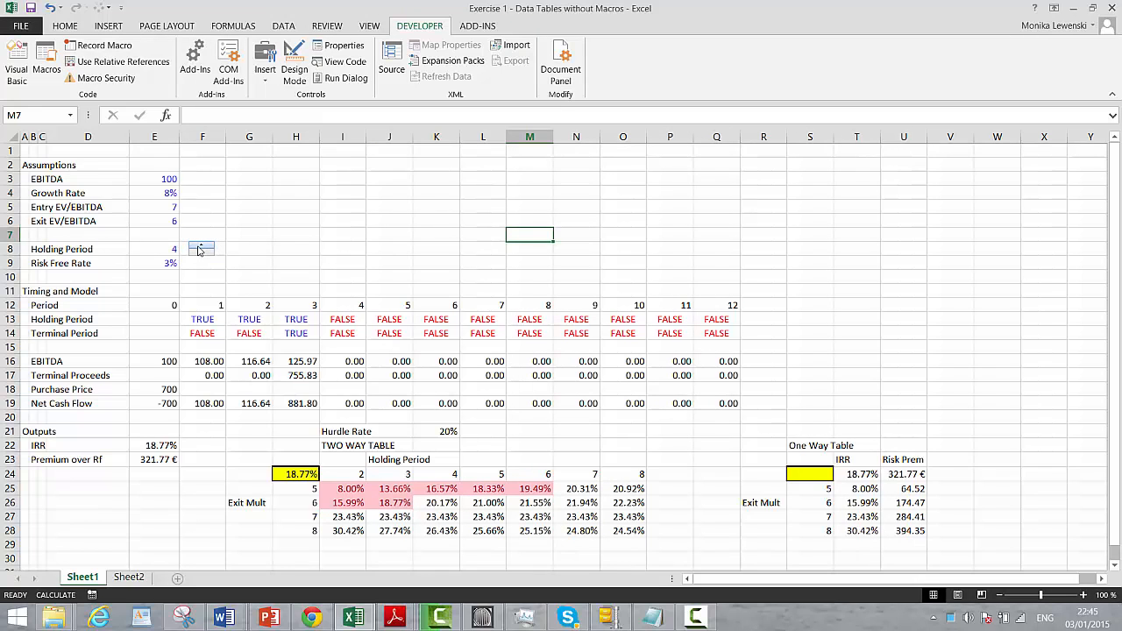
click(200, 246)
right_click(199, 251)
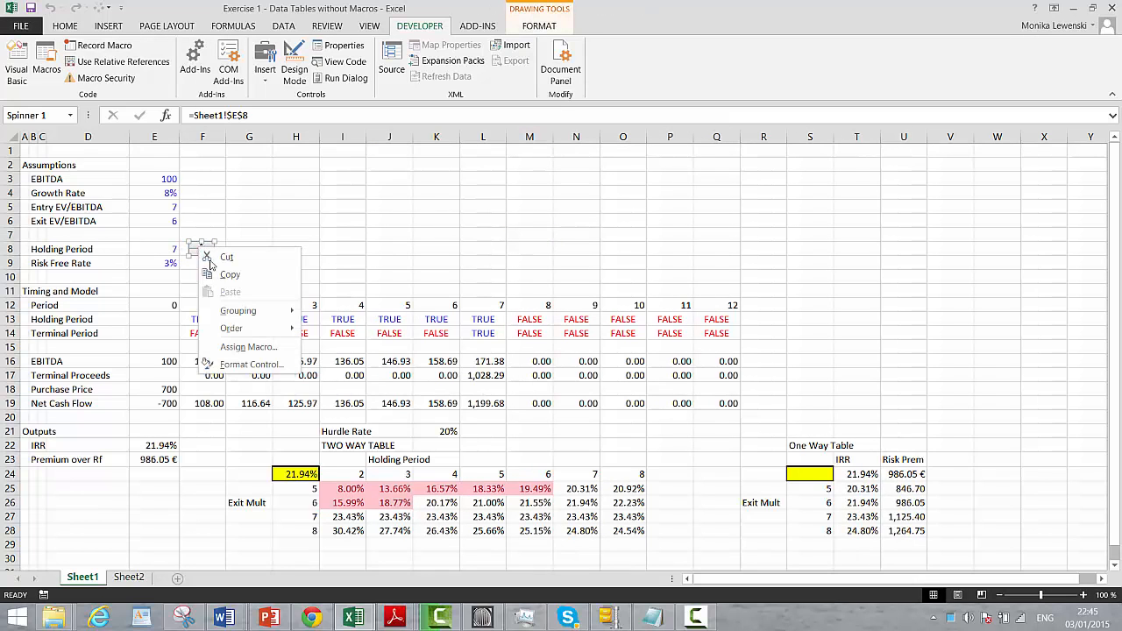
click(235, 275)
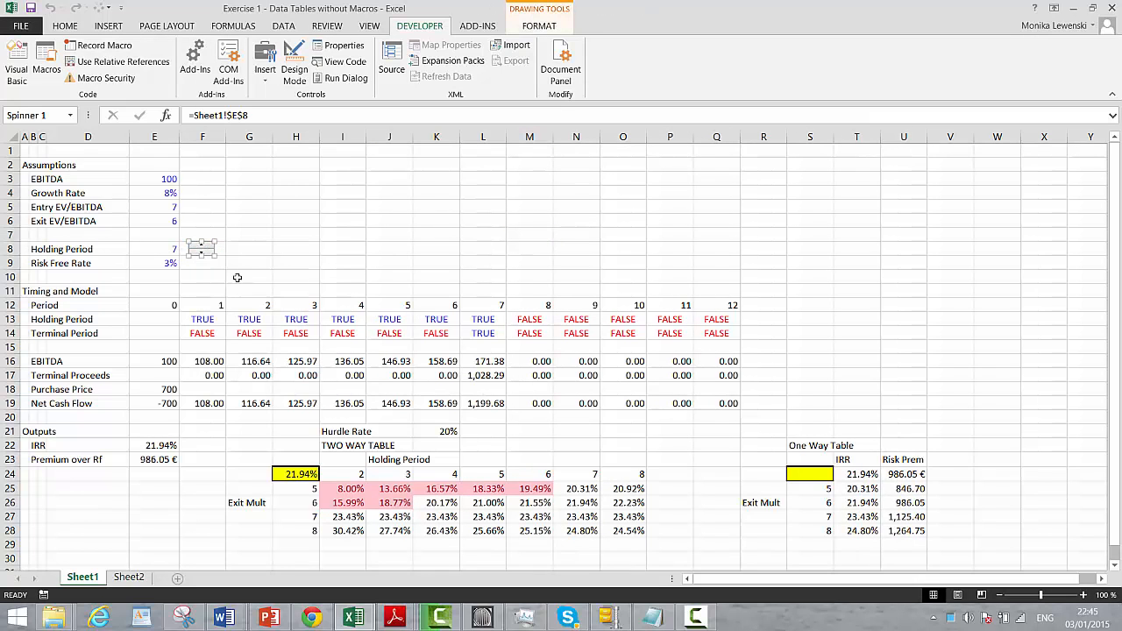
click(893, 414)
key(ctrl+v)
Label S20 "Holding" and link T20 to the Holding Period assumption in E8
click(794, 416)
text(Ho)
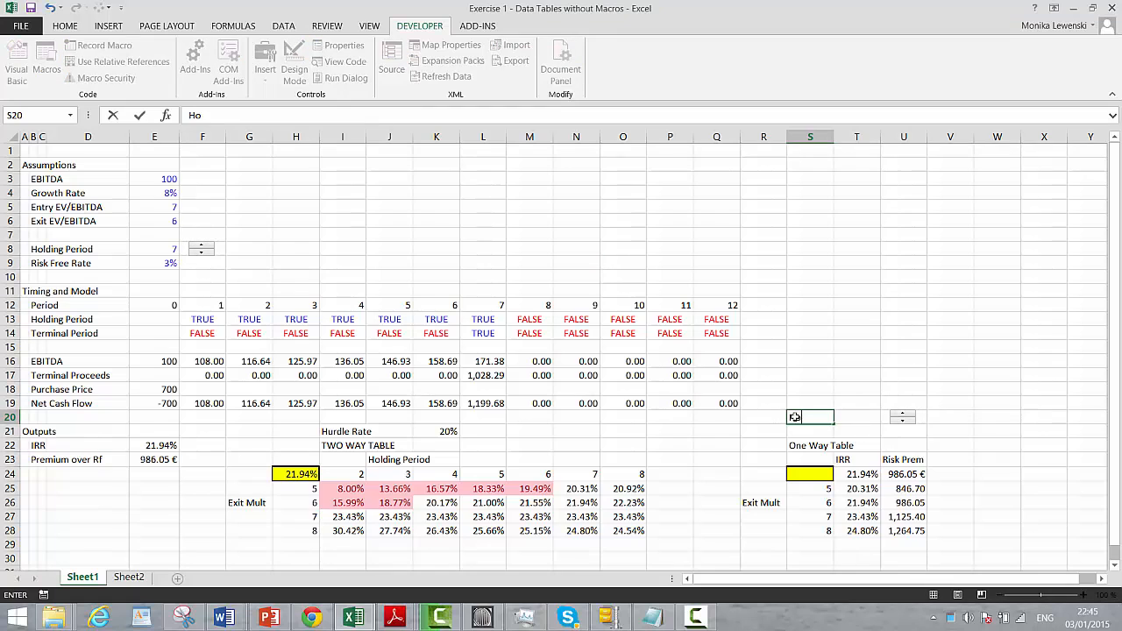
text(lding)
key(Tab)
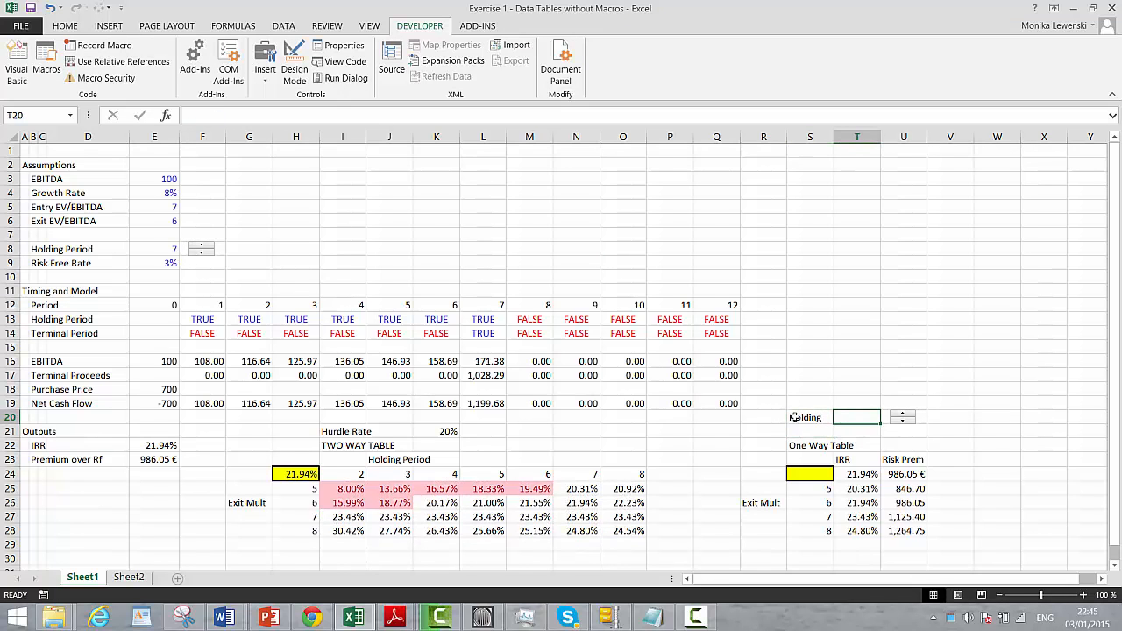
text(=)
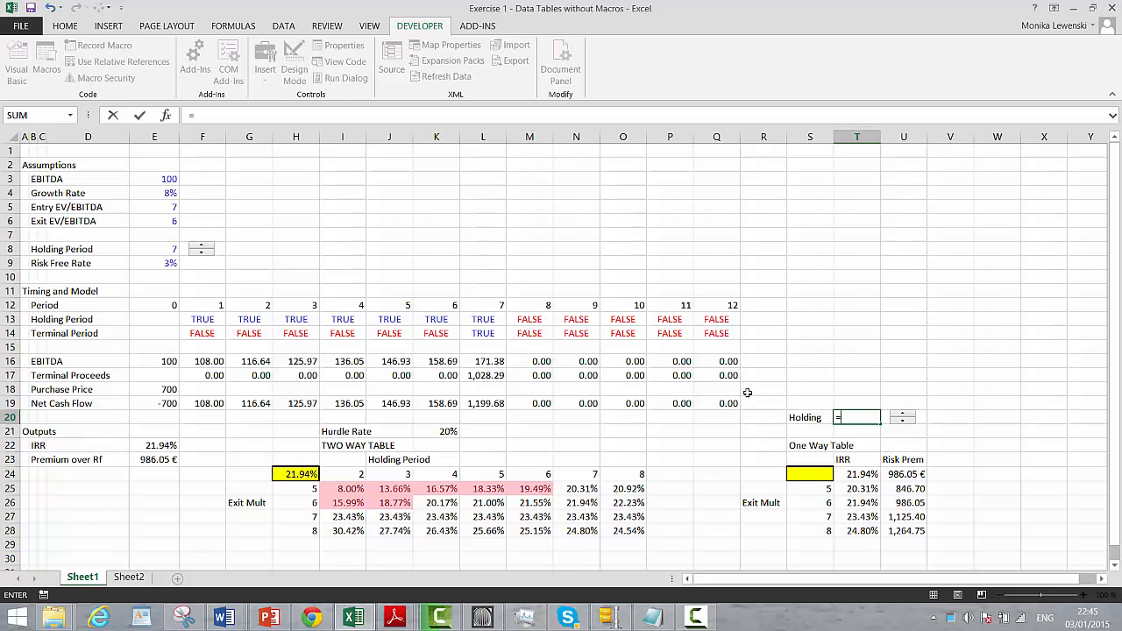
click(170, 248)
key(Return)
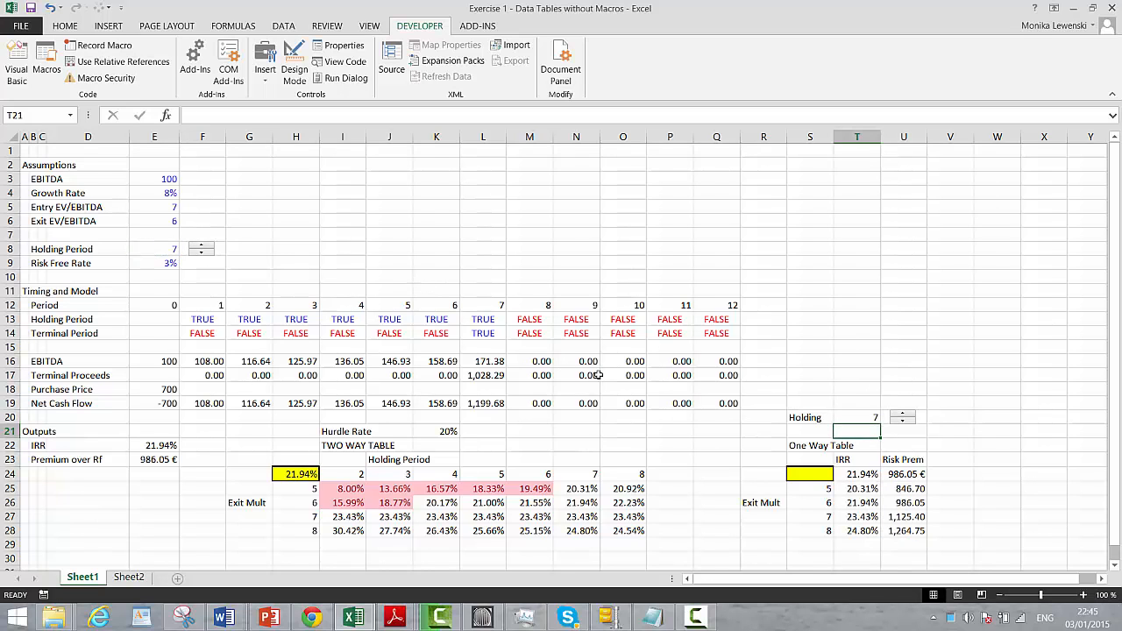
Lower the Holding Period to 2 with the copied spin button above the one-way table
click(716, 445)
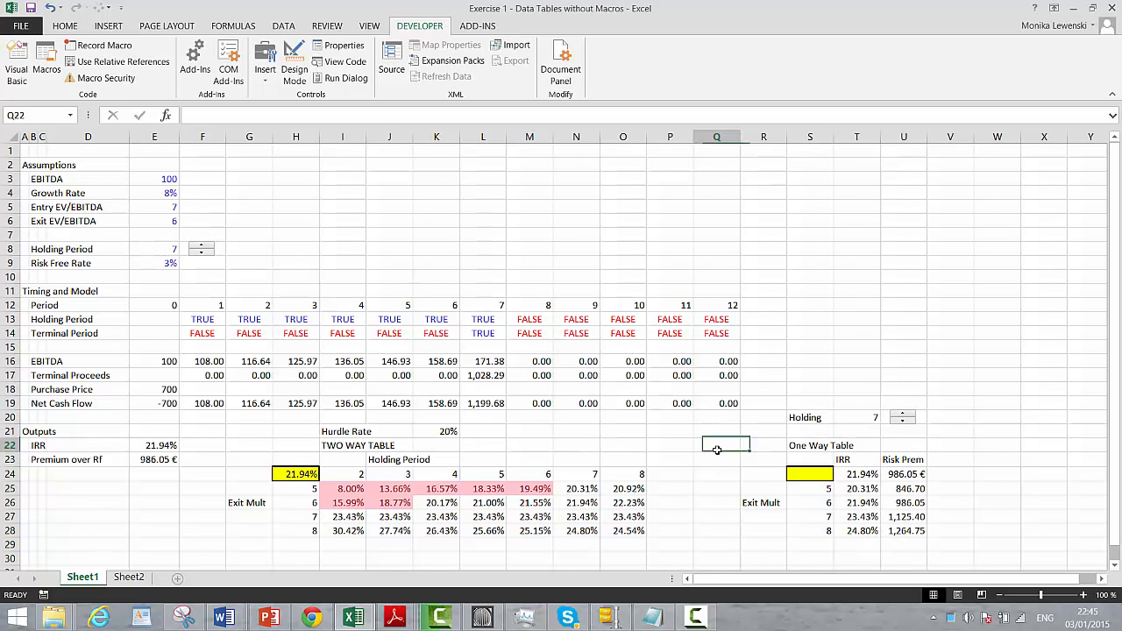
click(902, 421)
click(902, 422)
click(903, 421)
click(902, 422)
click(902, 422)
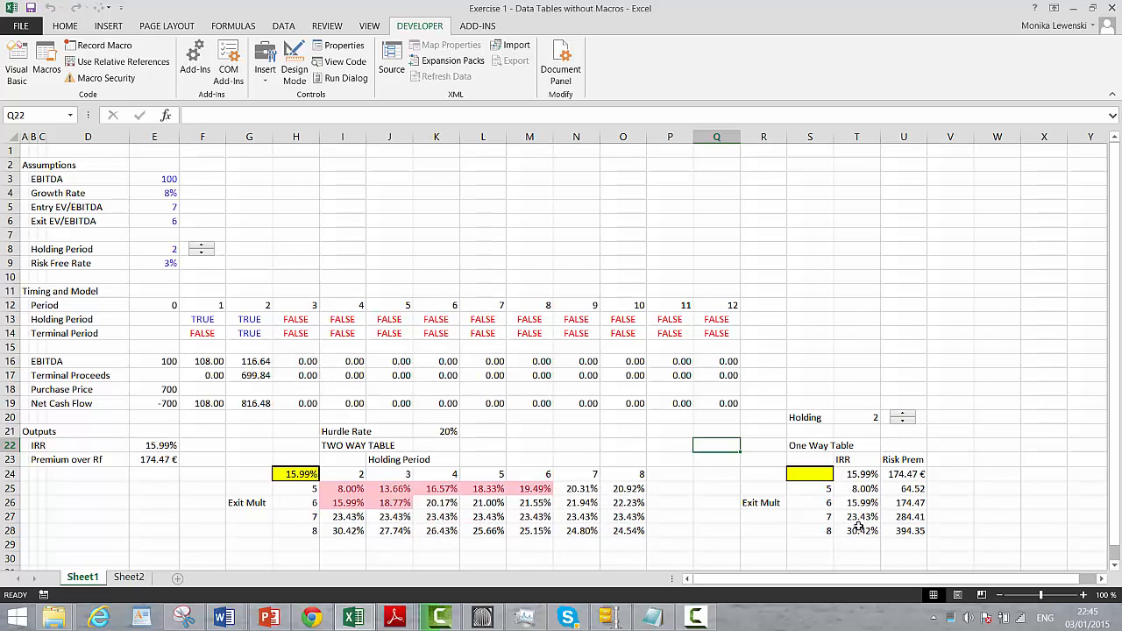
Raise the Holding Period to 12 with the copied spin button and widen column U to fit the Risk Prem values
click(901, 416)
click(901, 416)
click(901, 416)
click(901, 416)
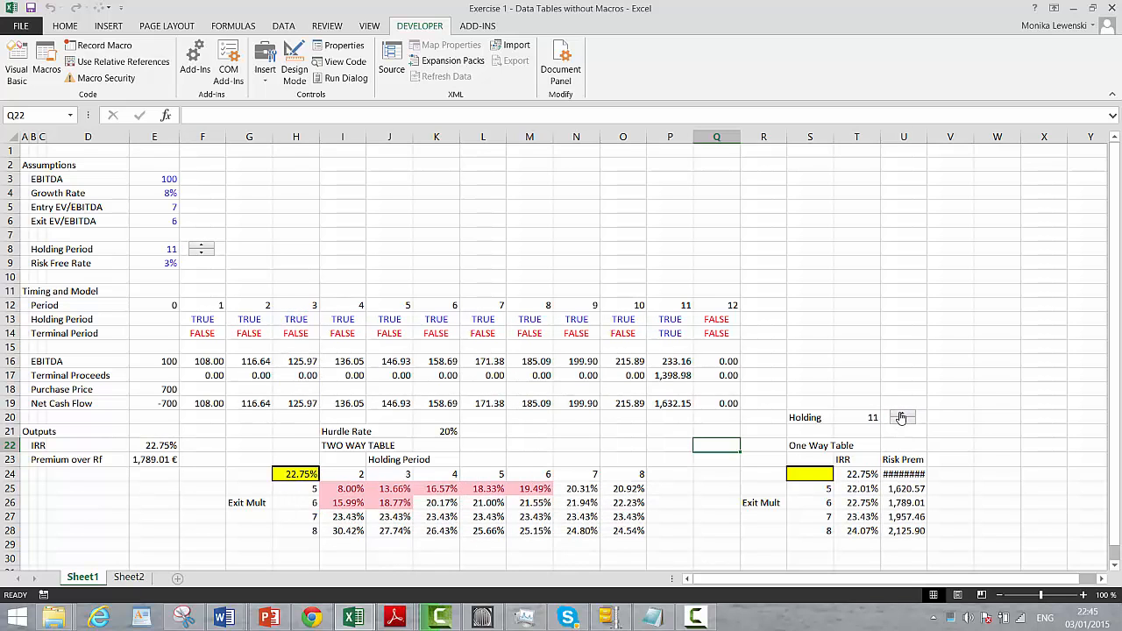
click(901, 416)
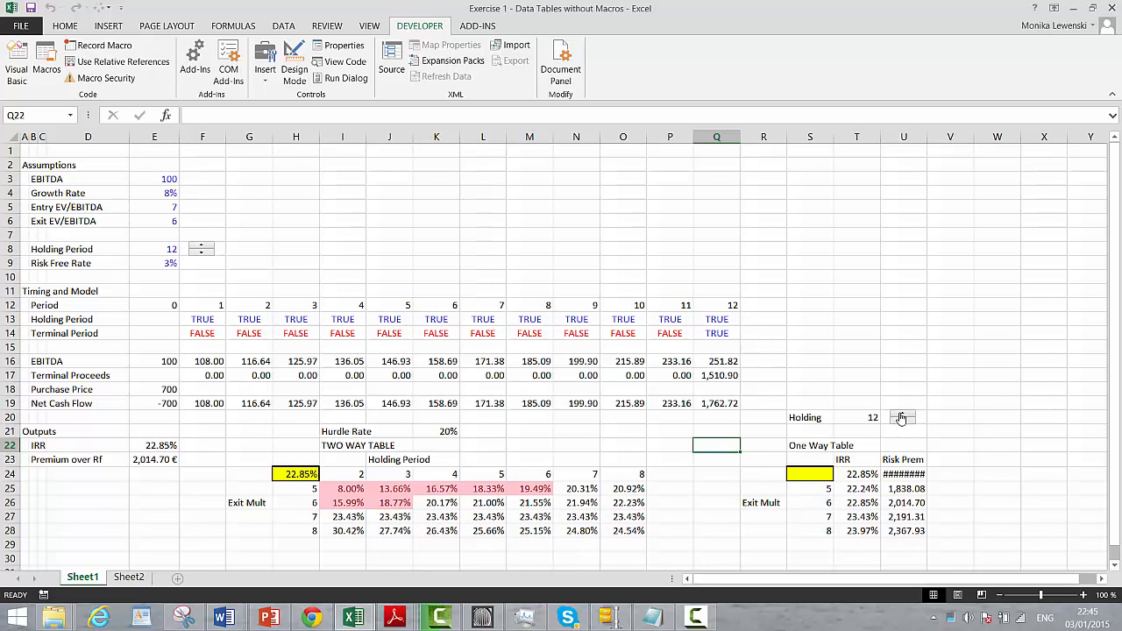
double_click(921, 136)
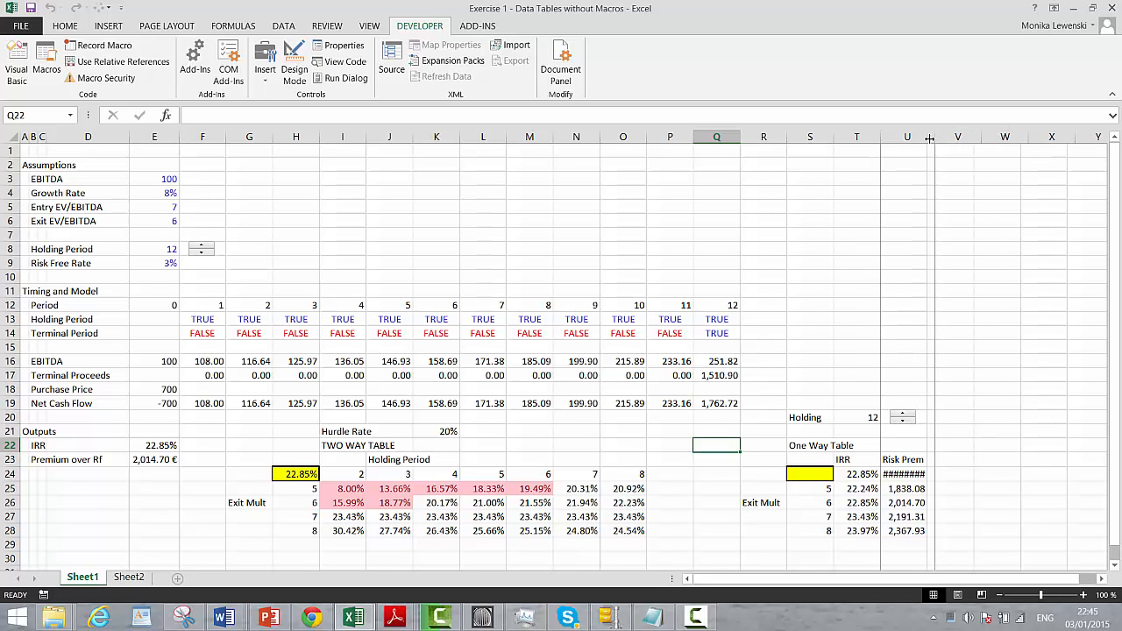
Bring the Holding Period back down to 2 with the spin button in U20
click(899, 423)
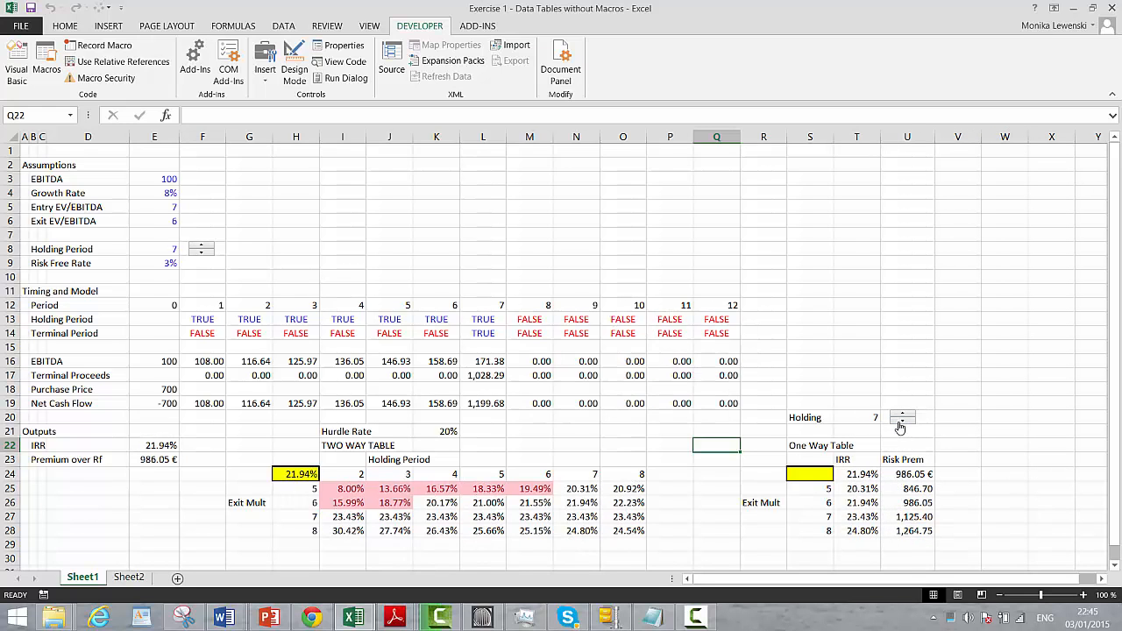
click(898, 422)
click(898, 423)
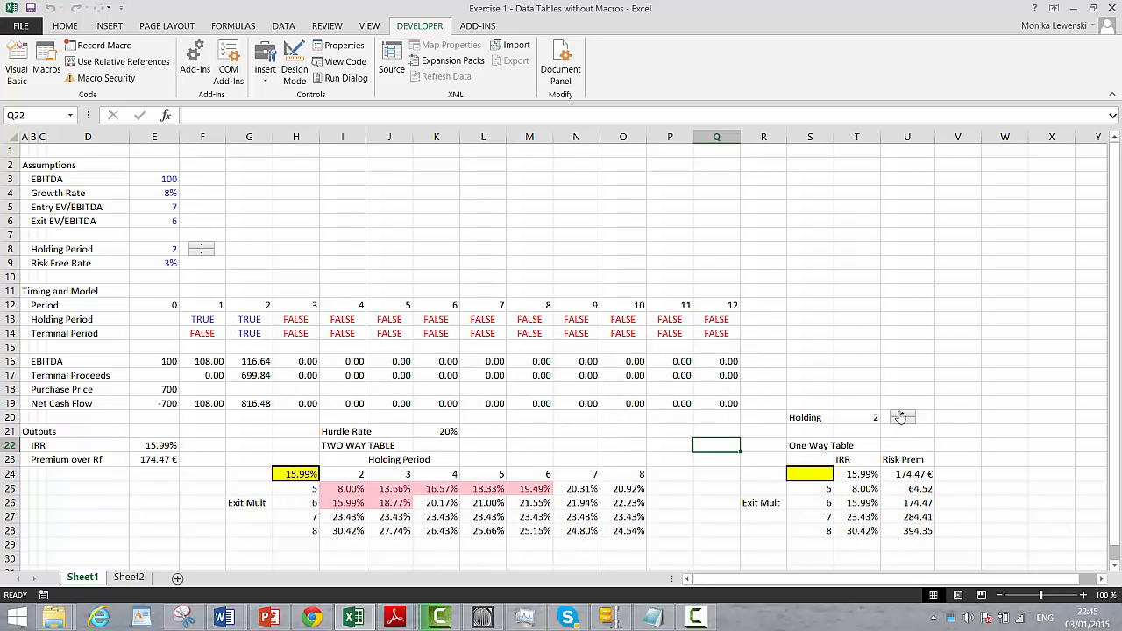
Cycle the Holding Period up to 12 and back to 2 with the U20 spin button to test the one-way table
click(900, 417)
click(900, 417)
click(900, 417)
click(900, 417)
click(900, 418)
click(900, 417)
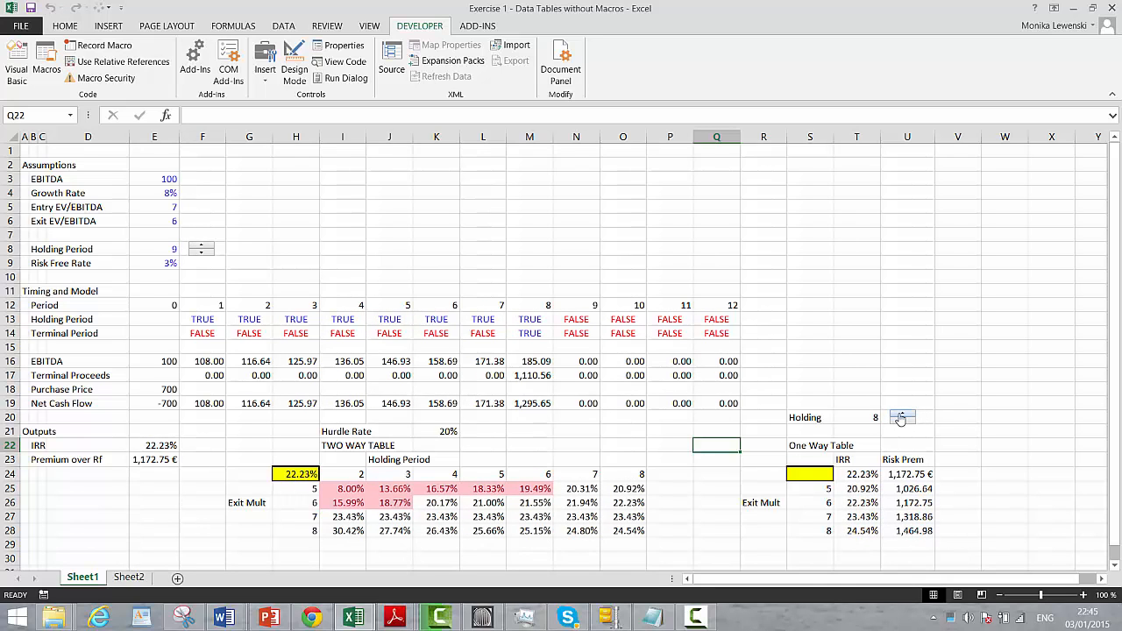
click(900, 417)
click(900, 417)
click(900, 417)
click(900, 417)
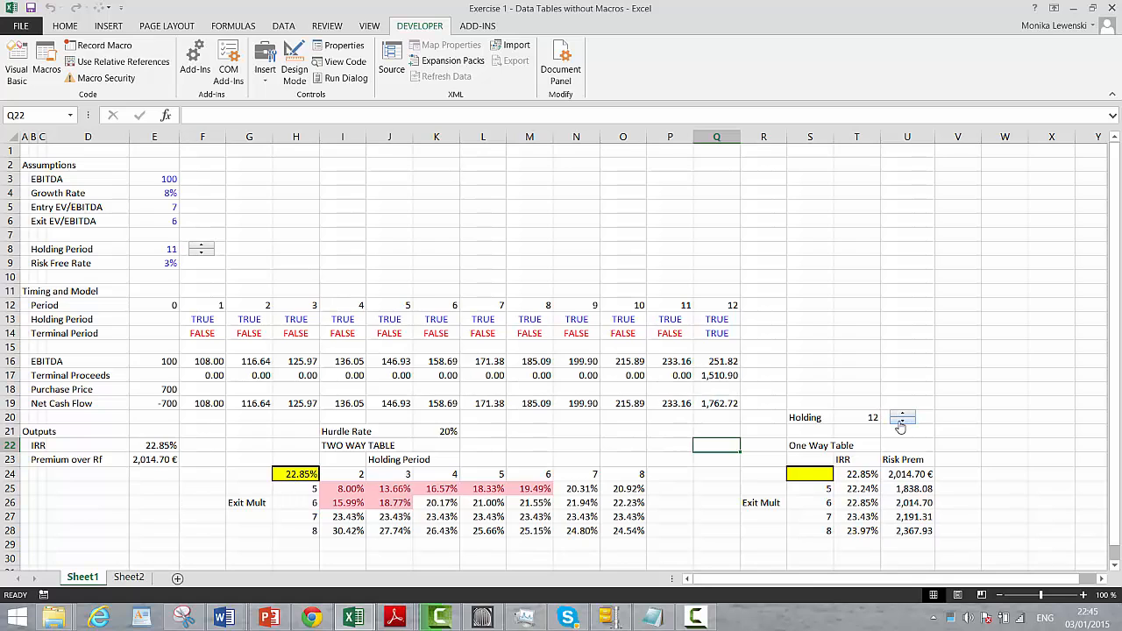
click(900, 423)
click(900, 423)
click(900, 423)
click(900, 423)
click(900, 423)
click(900, 424)
click(900, 424)
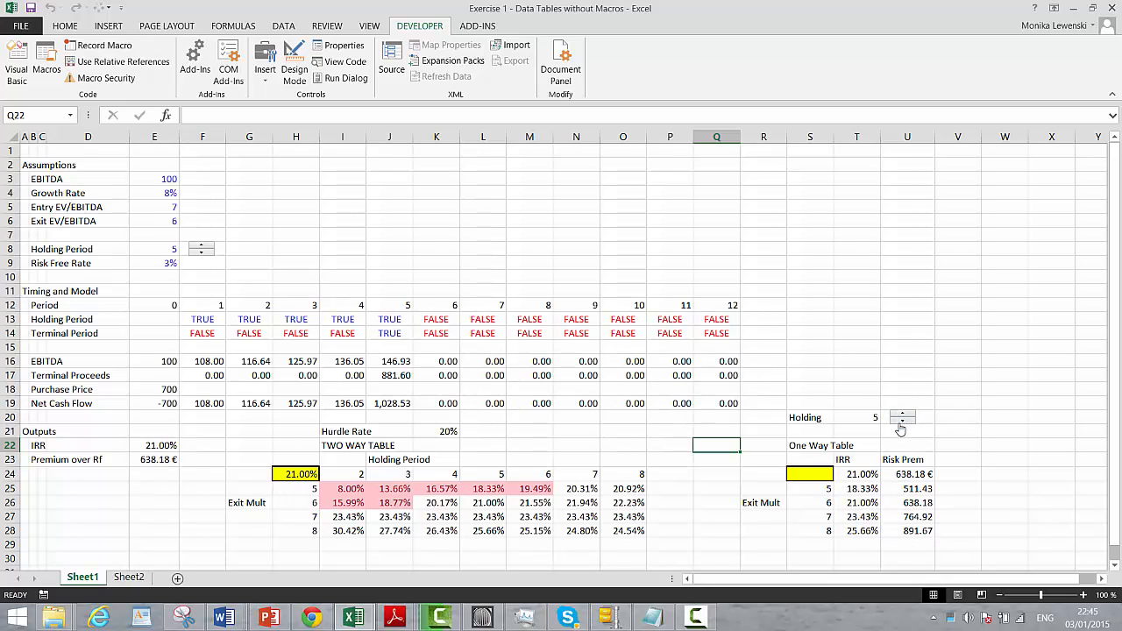
click(900, 424)
click(900, 423)
click(900, 429)
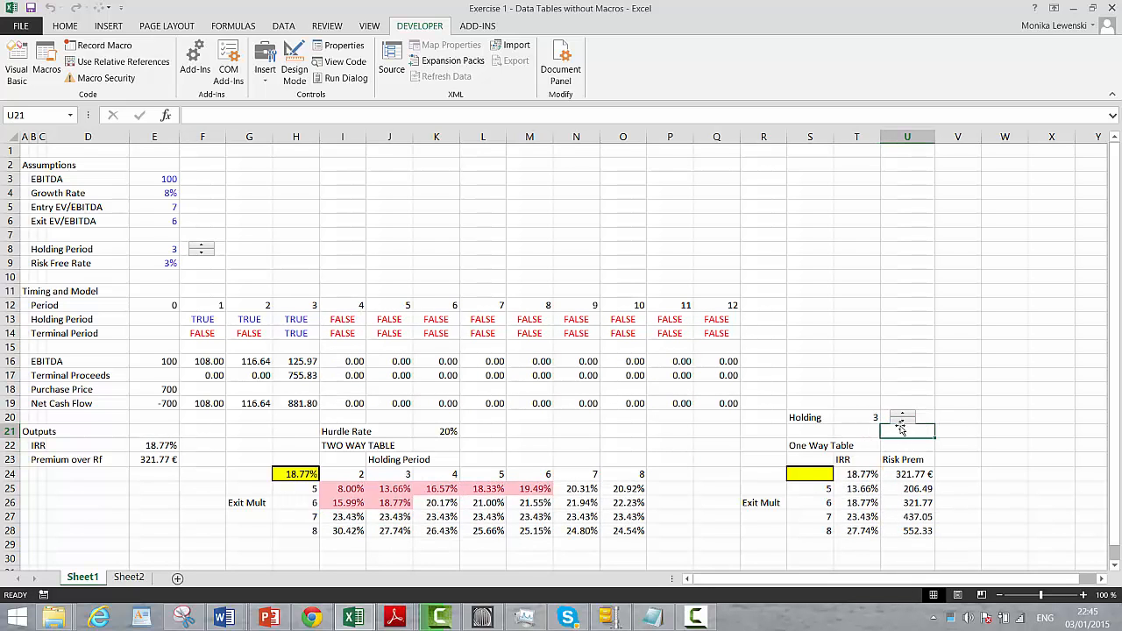
click(901, 423)
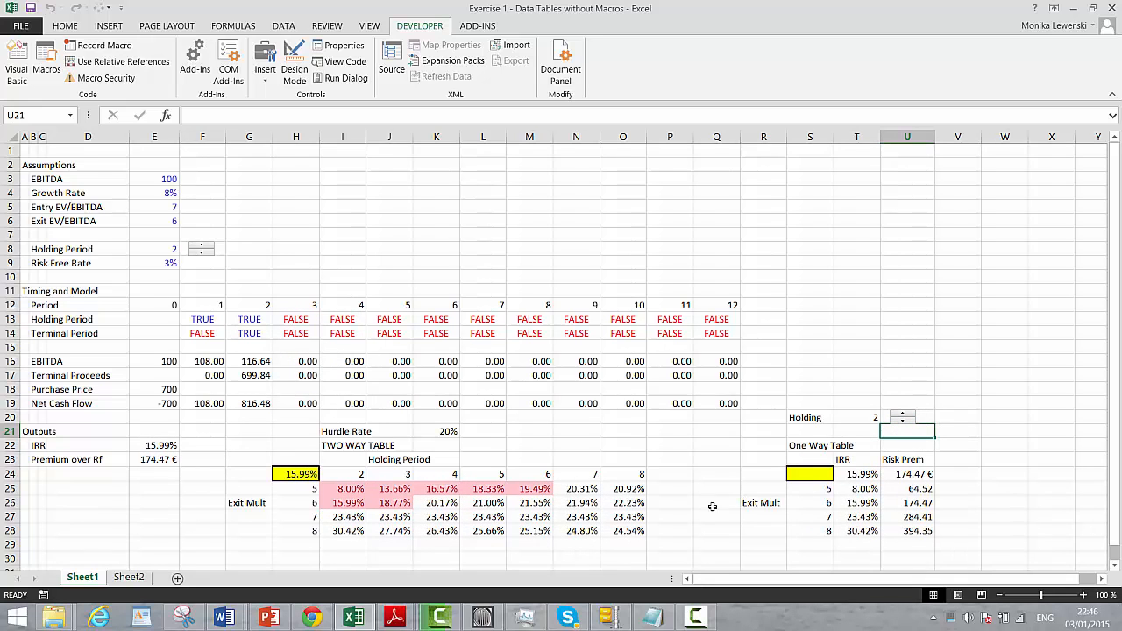
Set the workbook's calculation option to Automatic Except for Data Tables
click(682, 464)
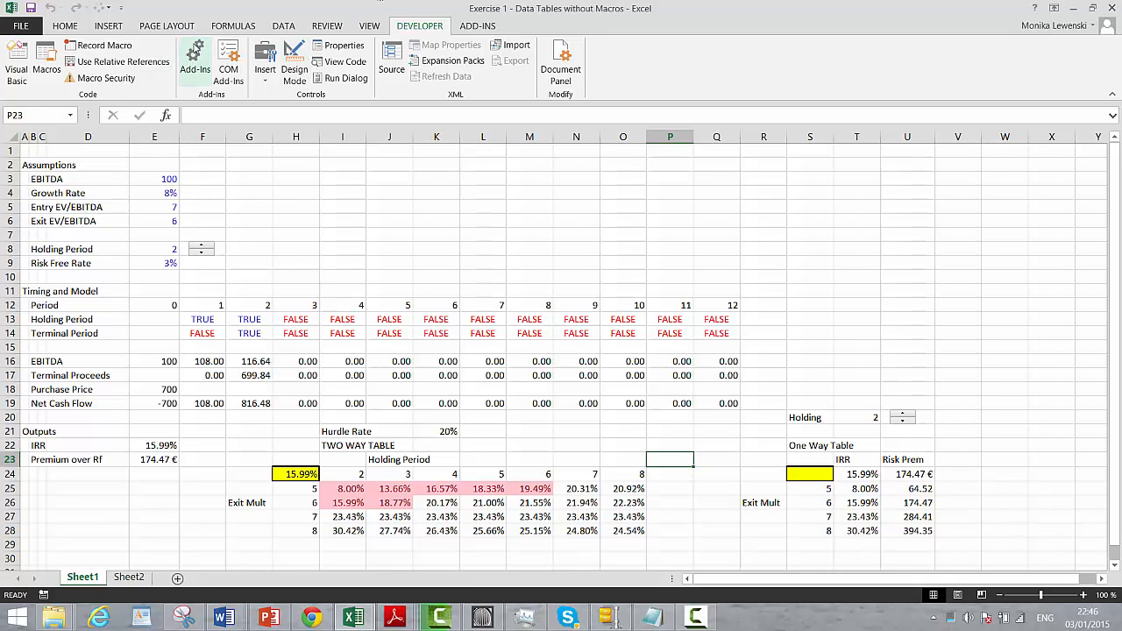
click(232, 28)
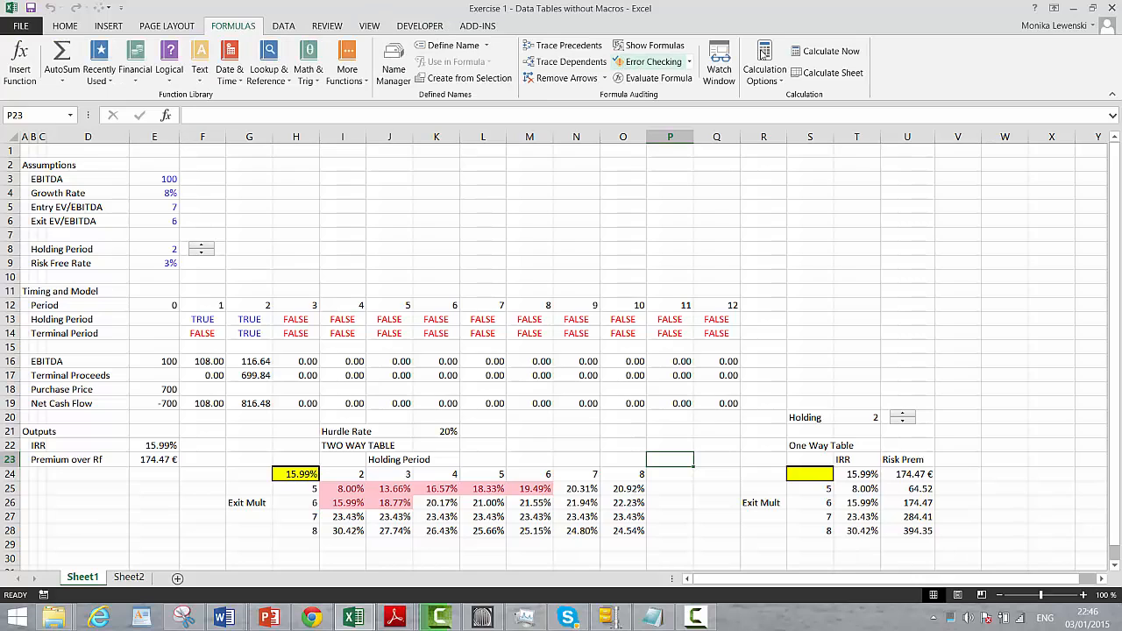
click(764, 72)
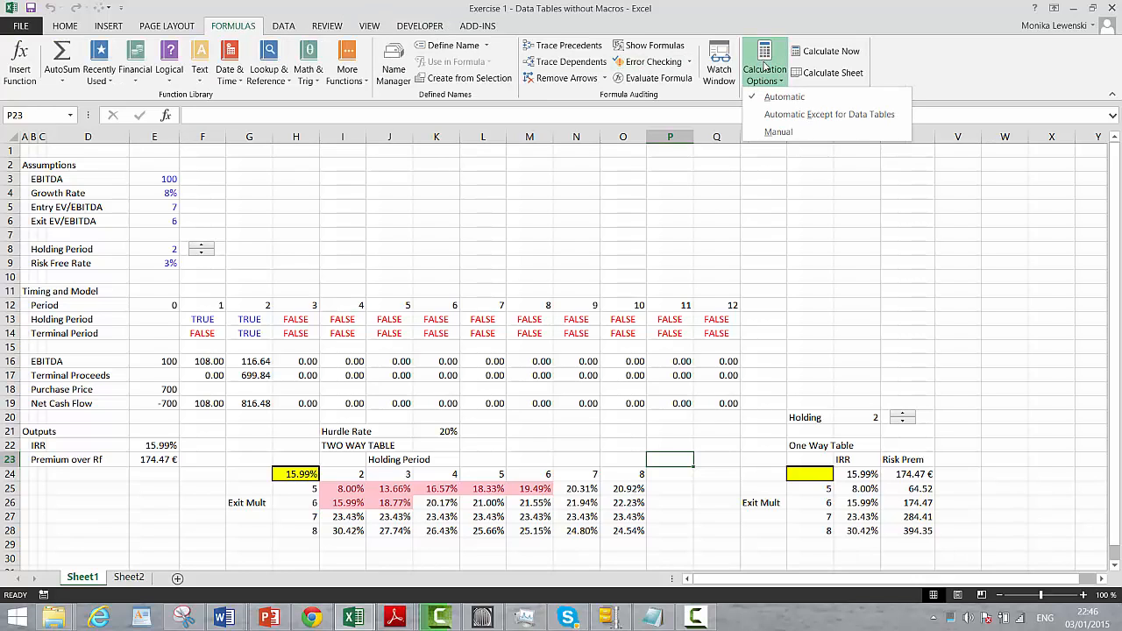
click(771, 121)
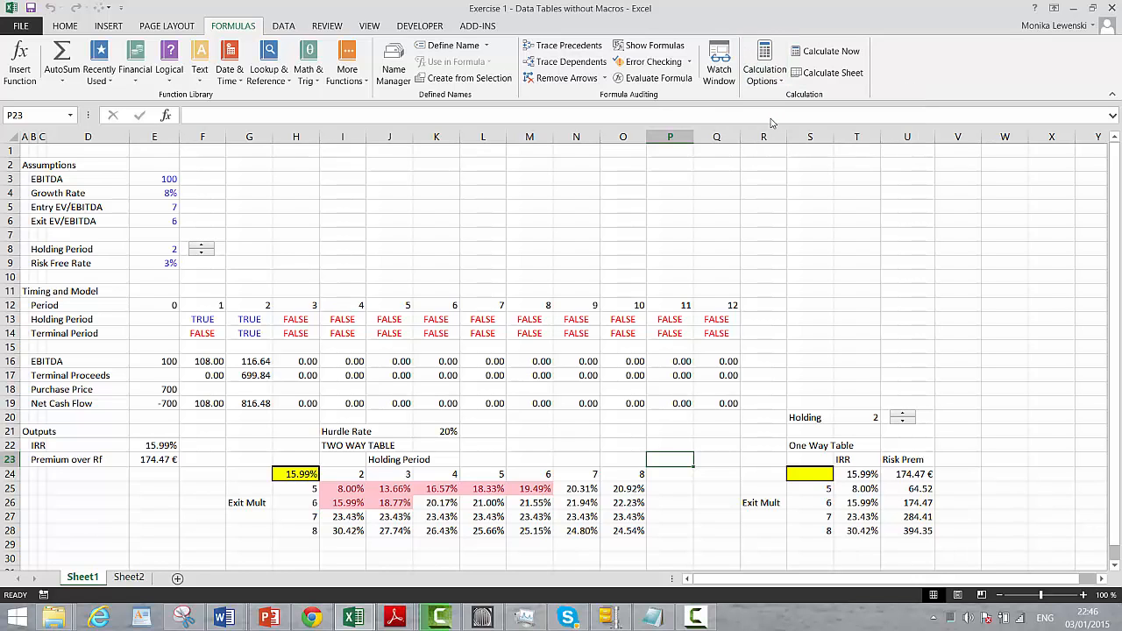
click(828, 361)
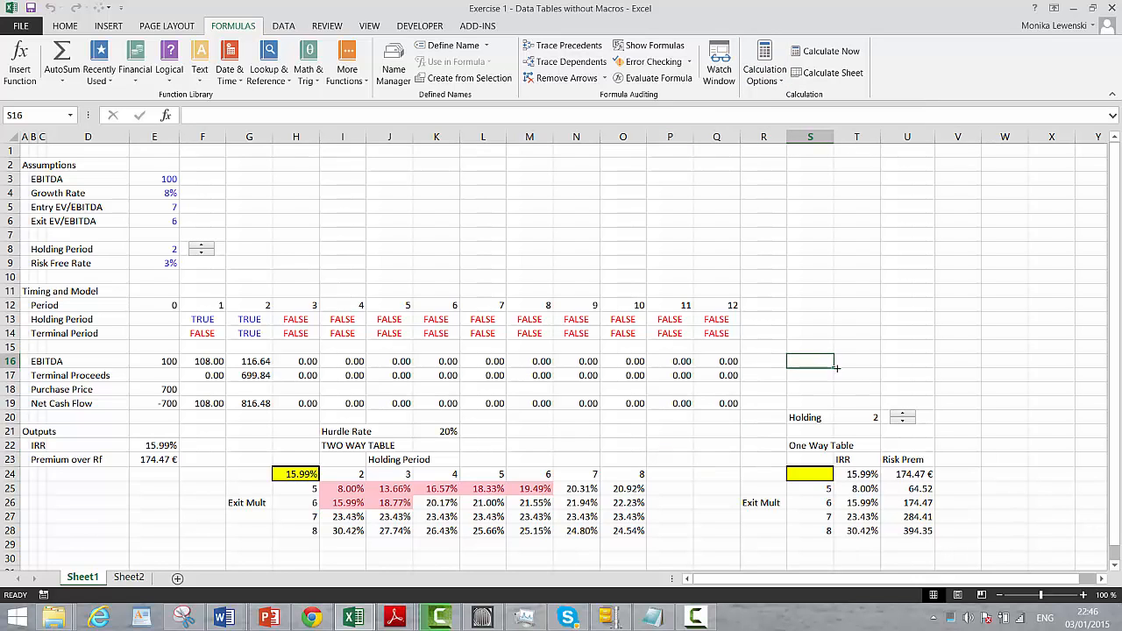
ctrl+click(902, 417)
right_click(903, 417)
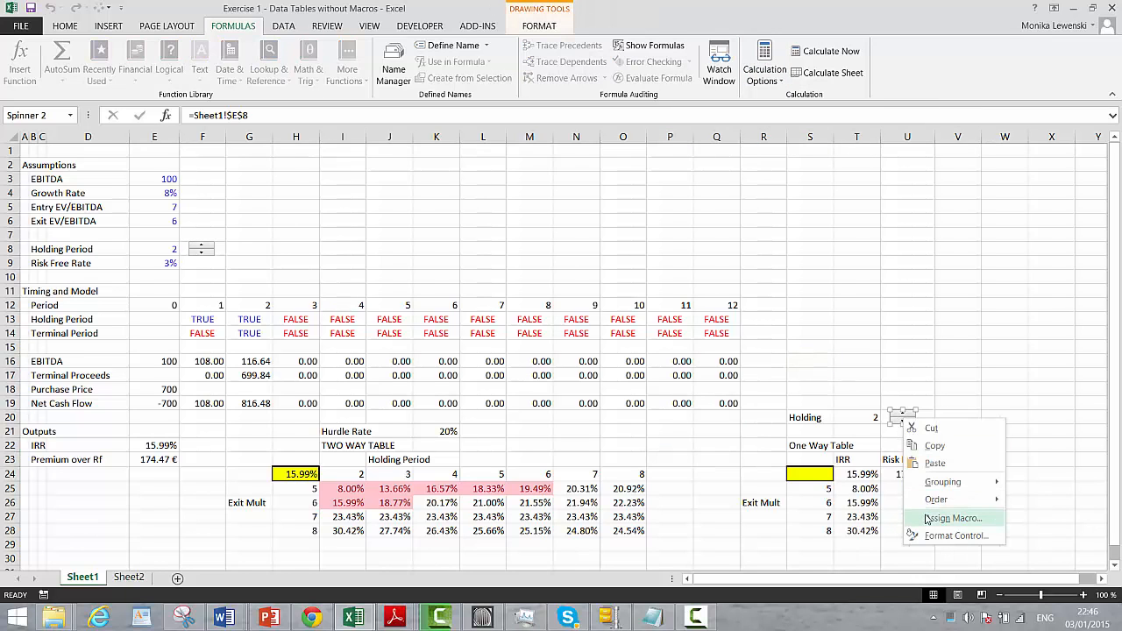
click(864, 315)
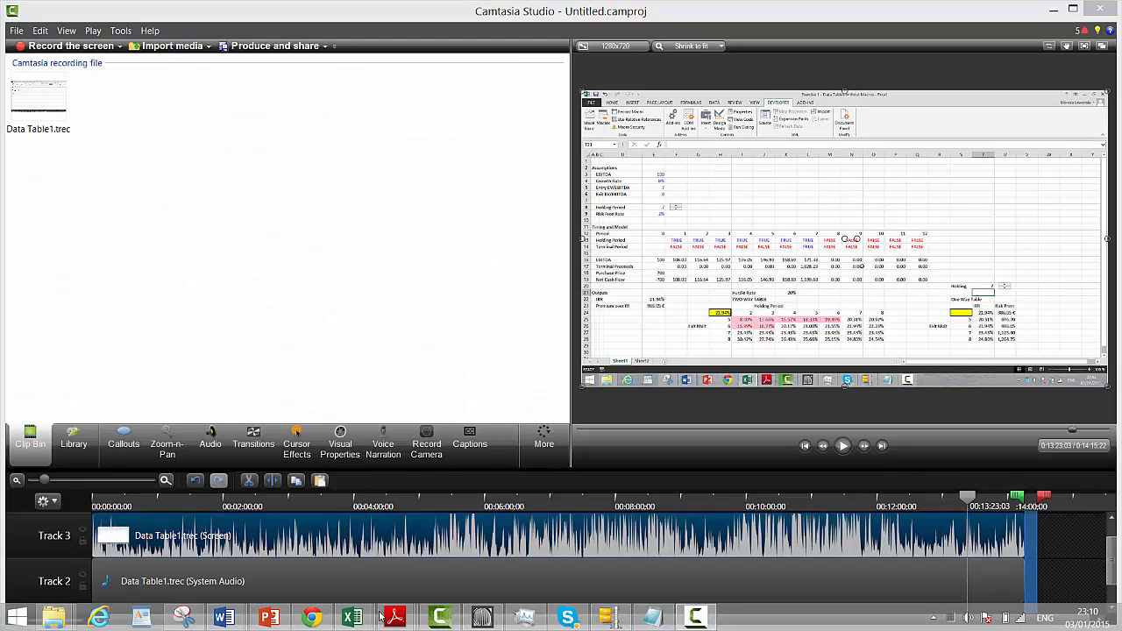
Switch to Excel and bring up the Exercise 1 - Data Tables without Macros workbook
mouse_move(352, 617)
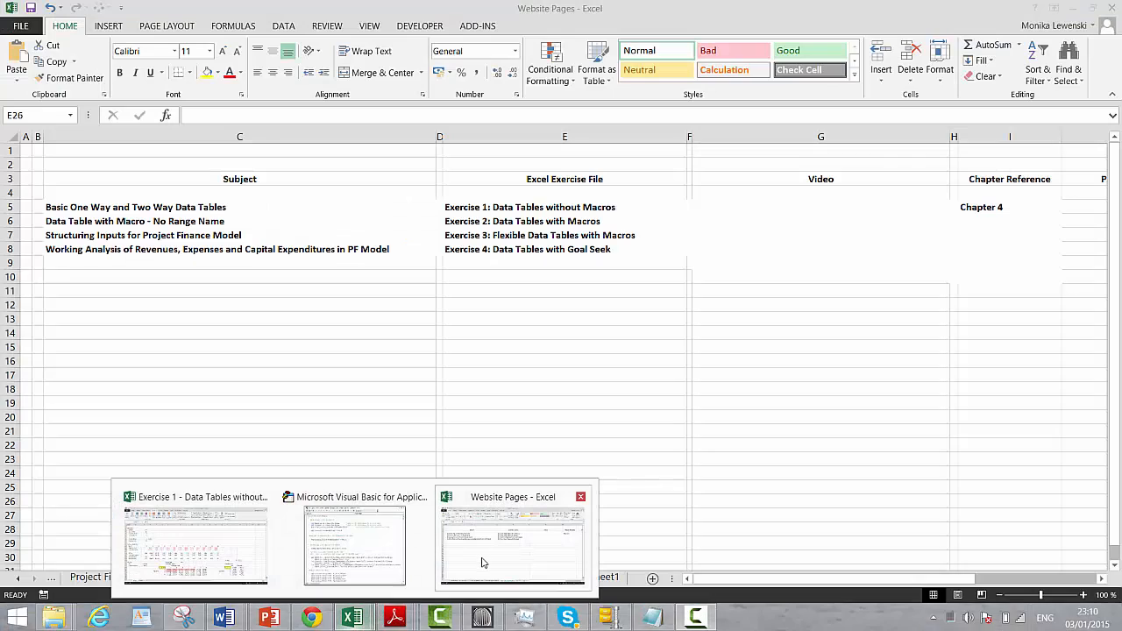
click(482, 560)
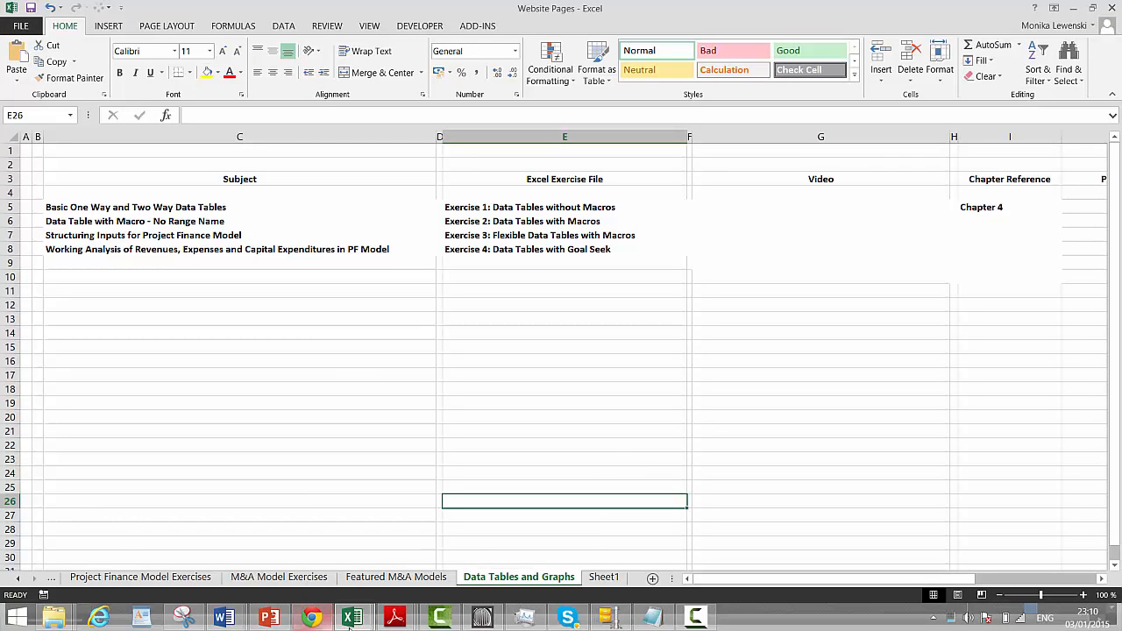
mouse_move(352, 617)
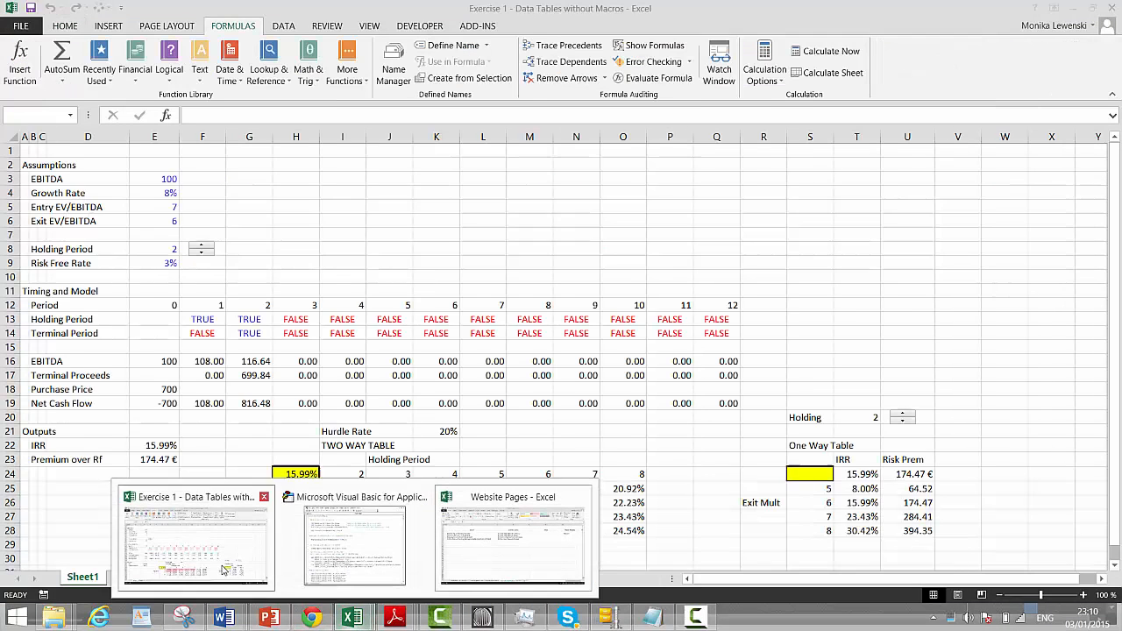
click(241, 581)
click(759, 352)
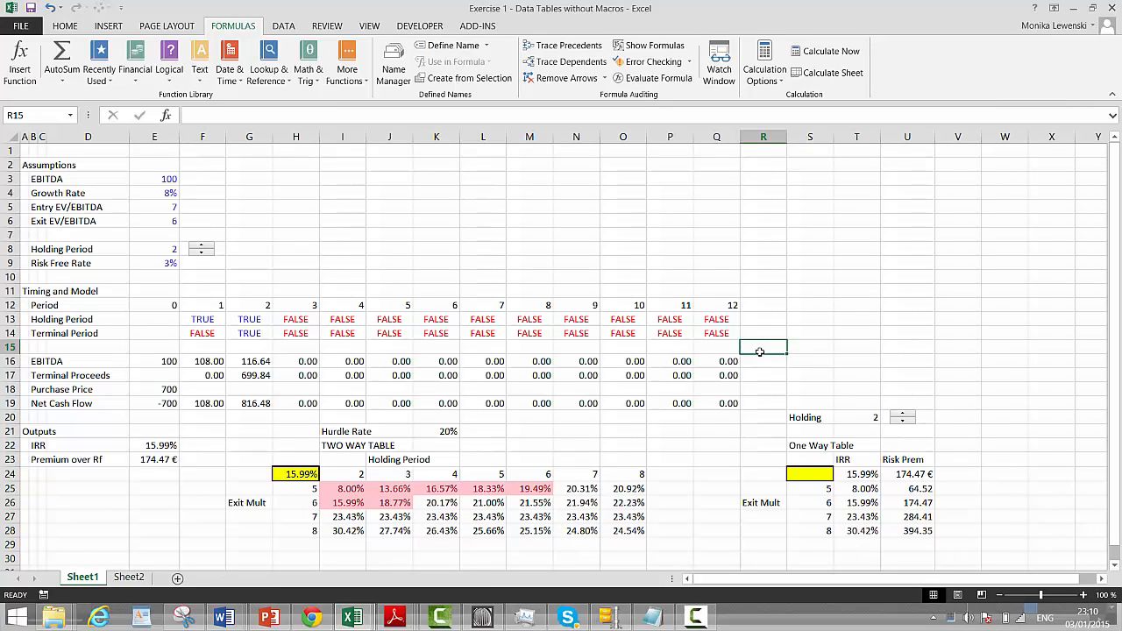
Record a macro named calc, stored in This Workbook, that calculates the sheet, and stop the recording
click(45, 596)
text(calc)
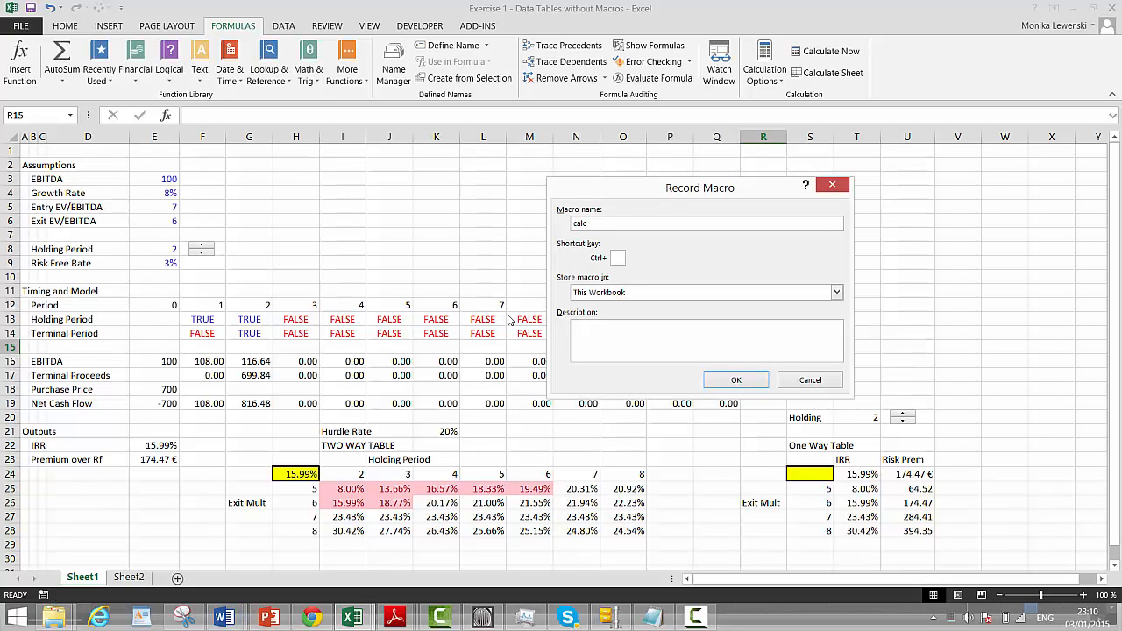
click(725, 380)
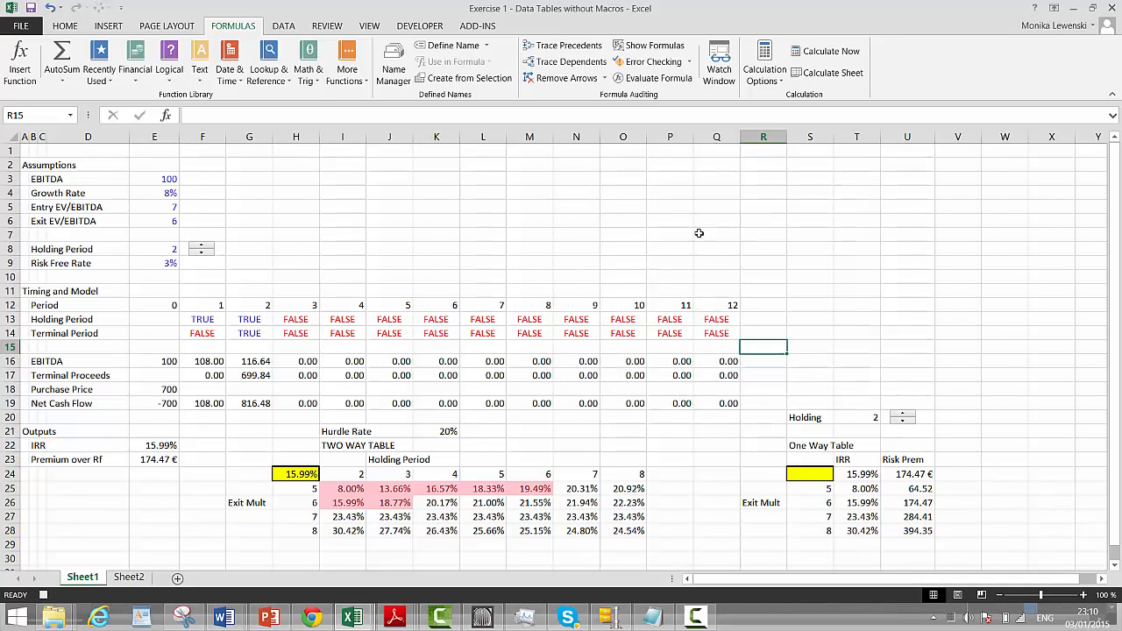
click(805, 73)
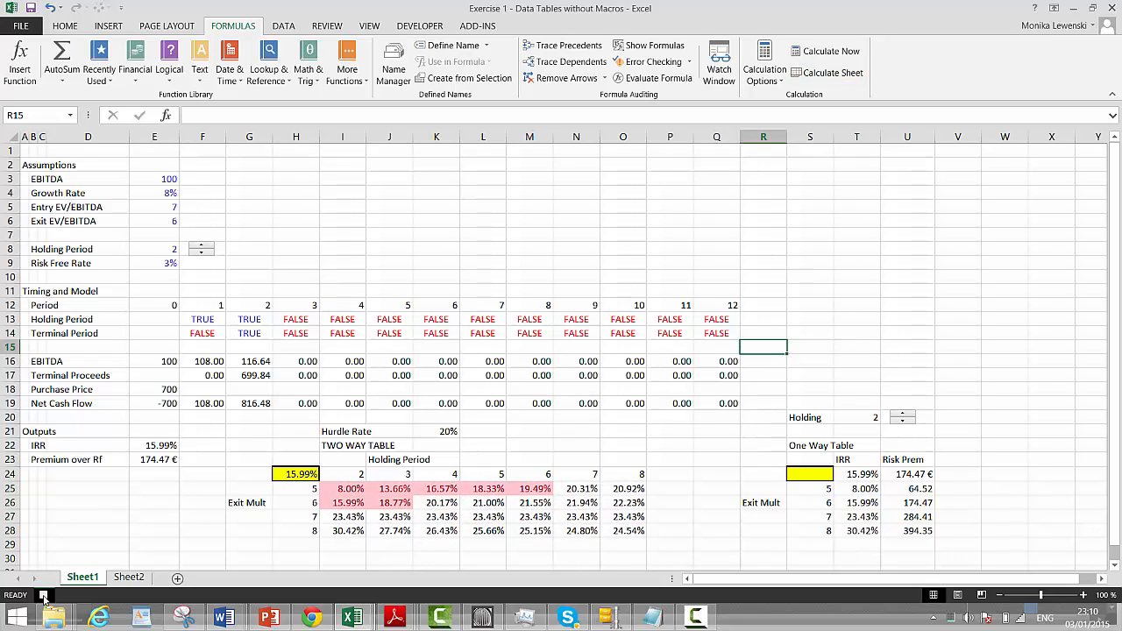
Assign the calc macro to the Holding spin button above the one-way table
right_click(905, 419)
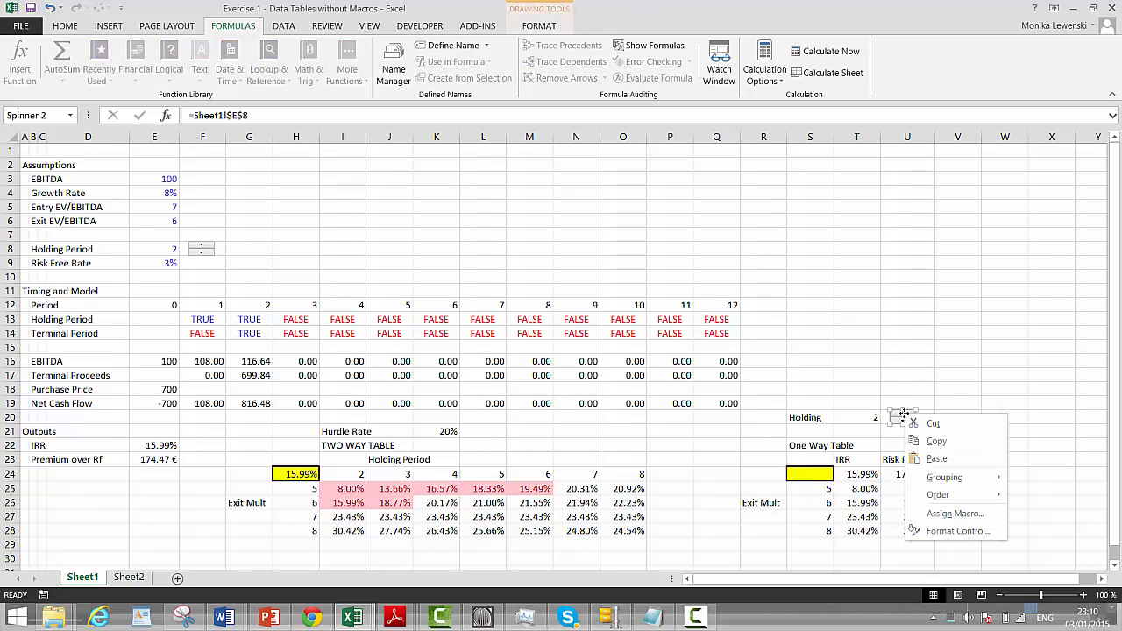
click(935, 520)
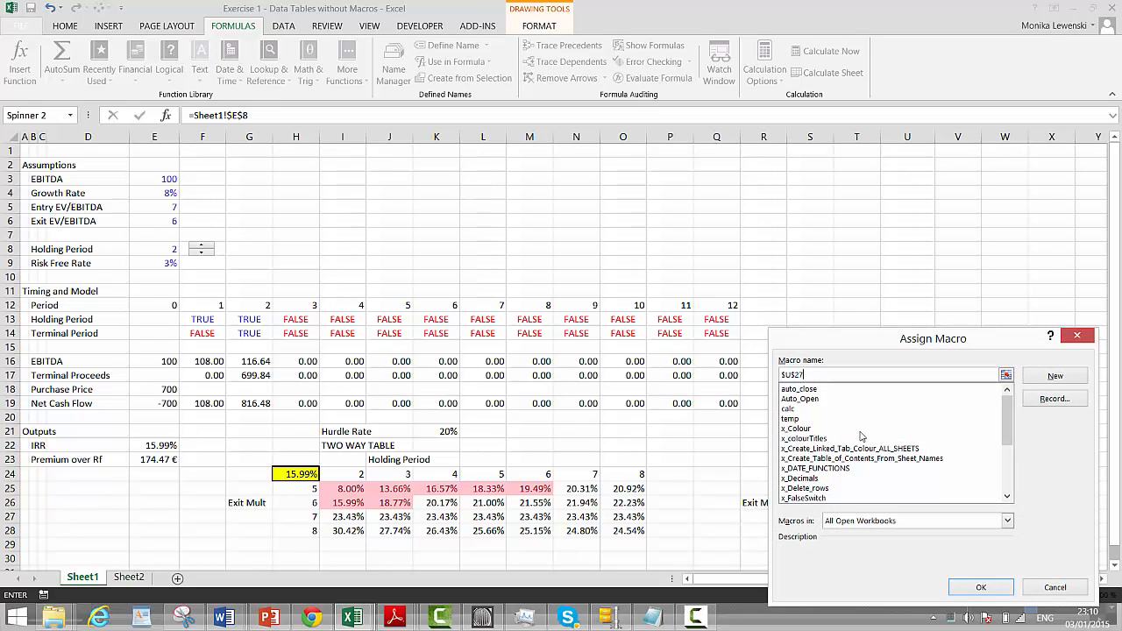
click(793, 408)
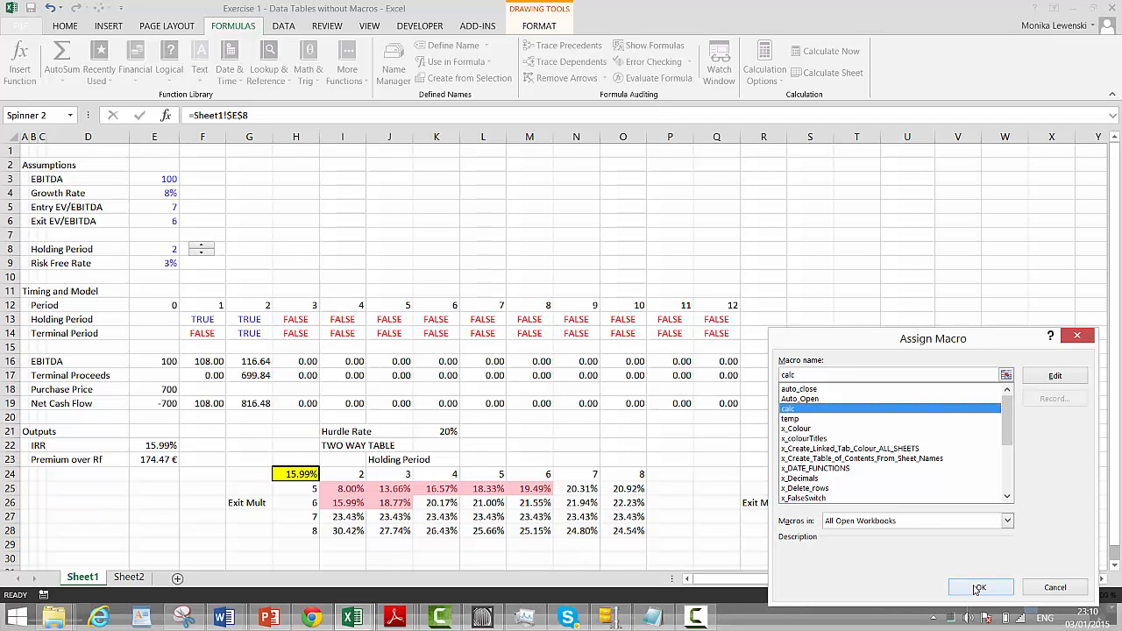
click(978, 587)
click(811, 351)
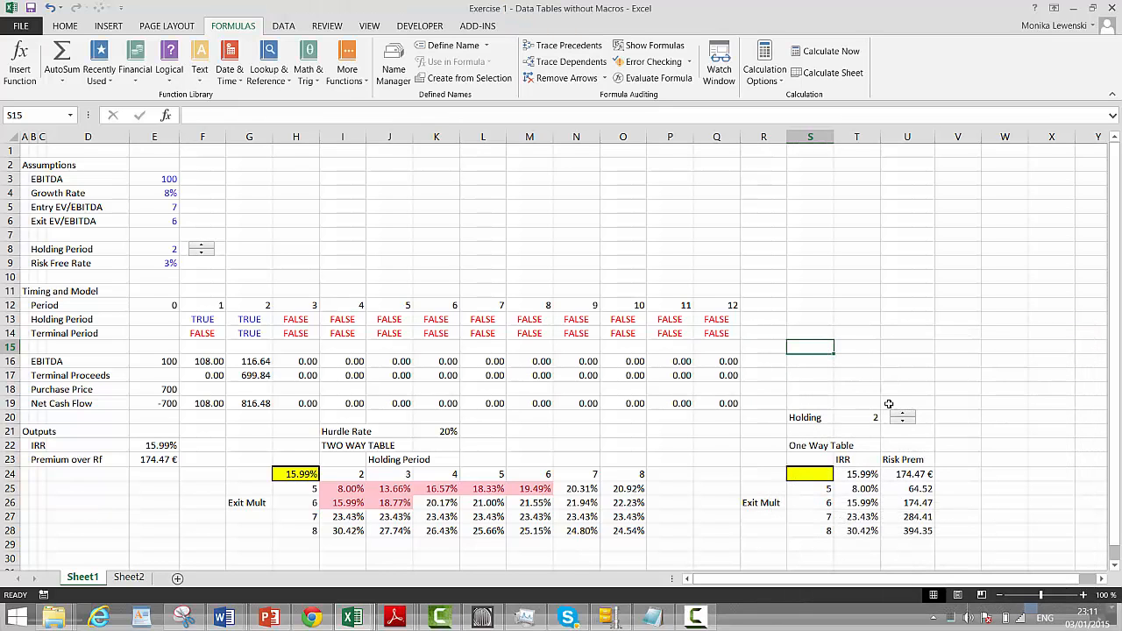
Raise the Holding Period to 9 with the spin button above the one-way table to test its macro
click(898, 416)
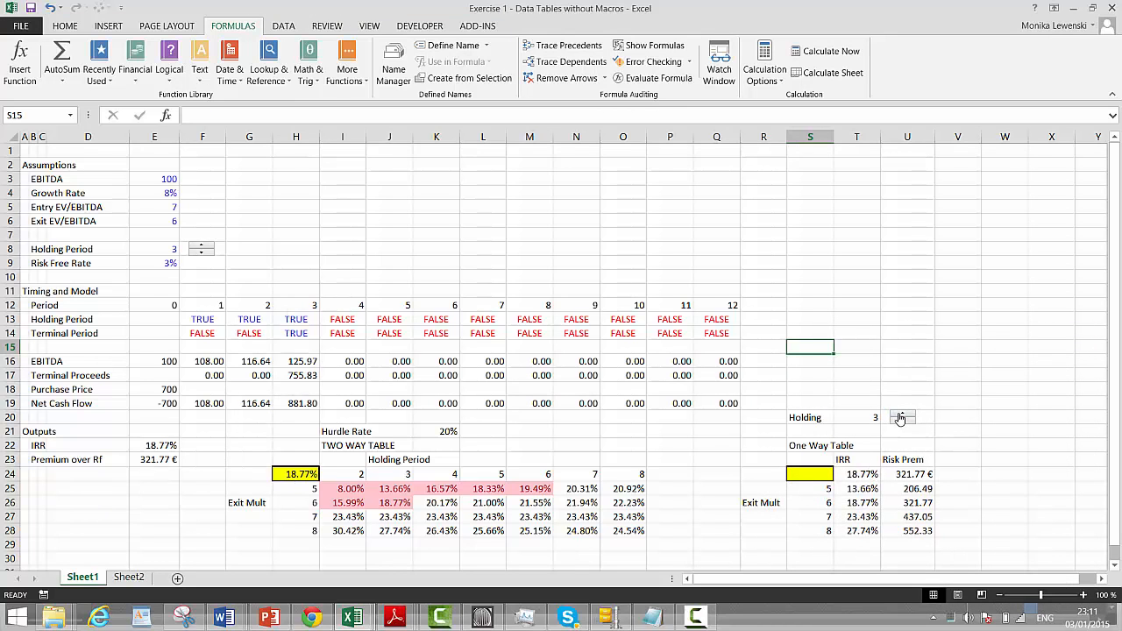
click(899, 418)
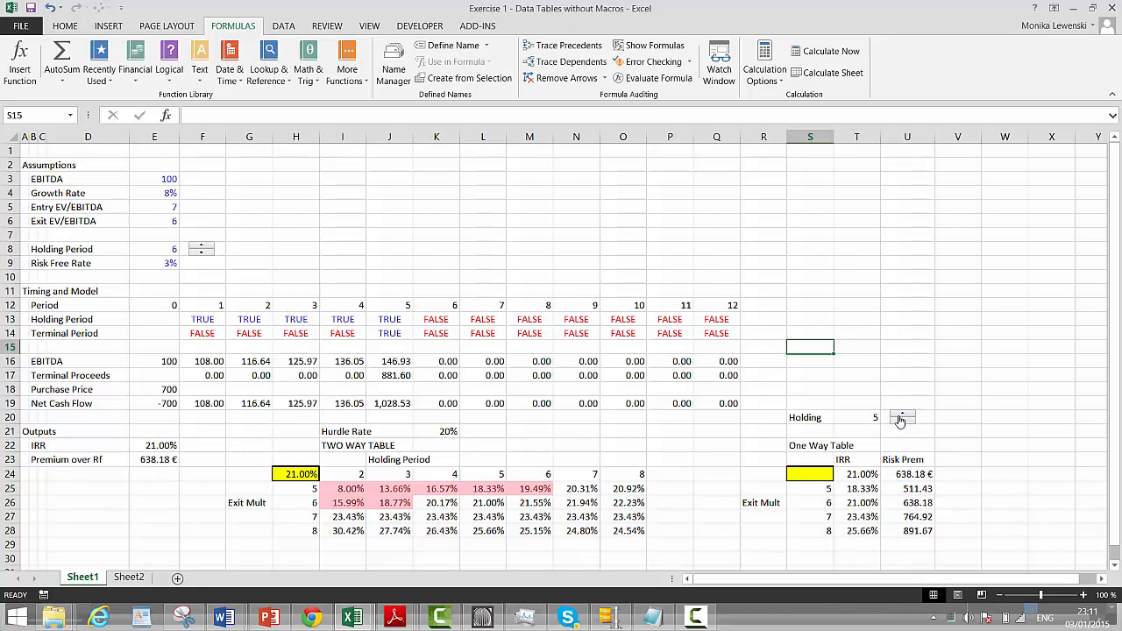
click(899, 418)
click(899, 418)
click(899, 418)
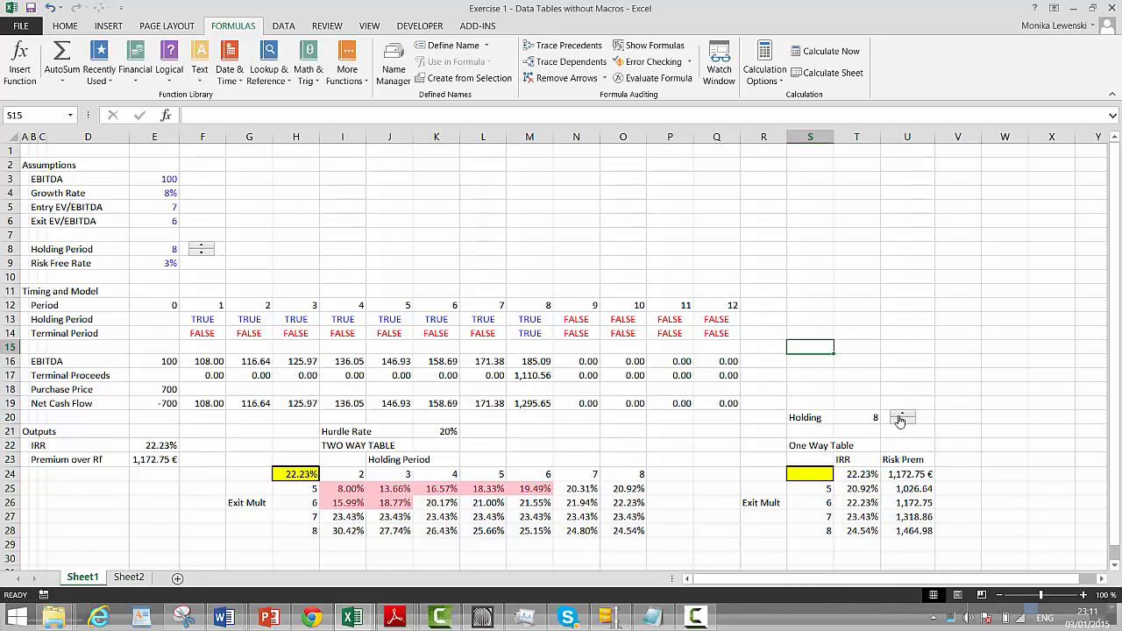
click(899, 418)
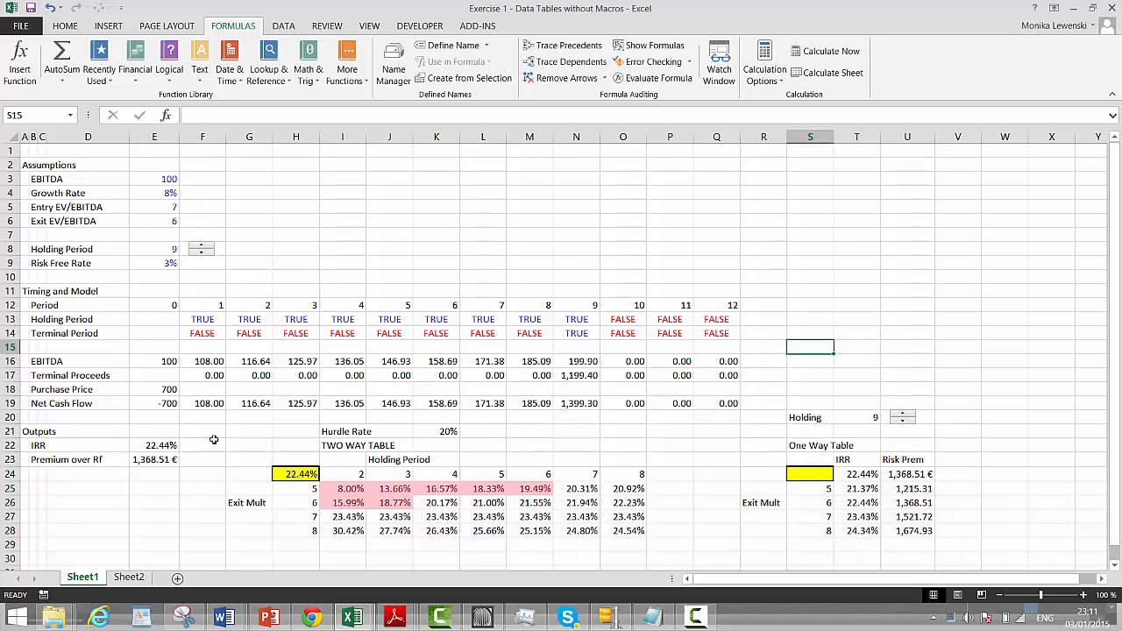